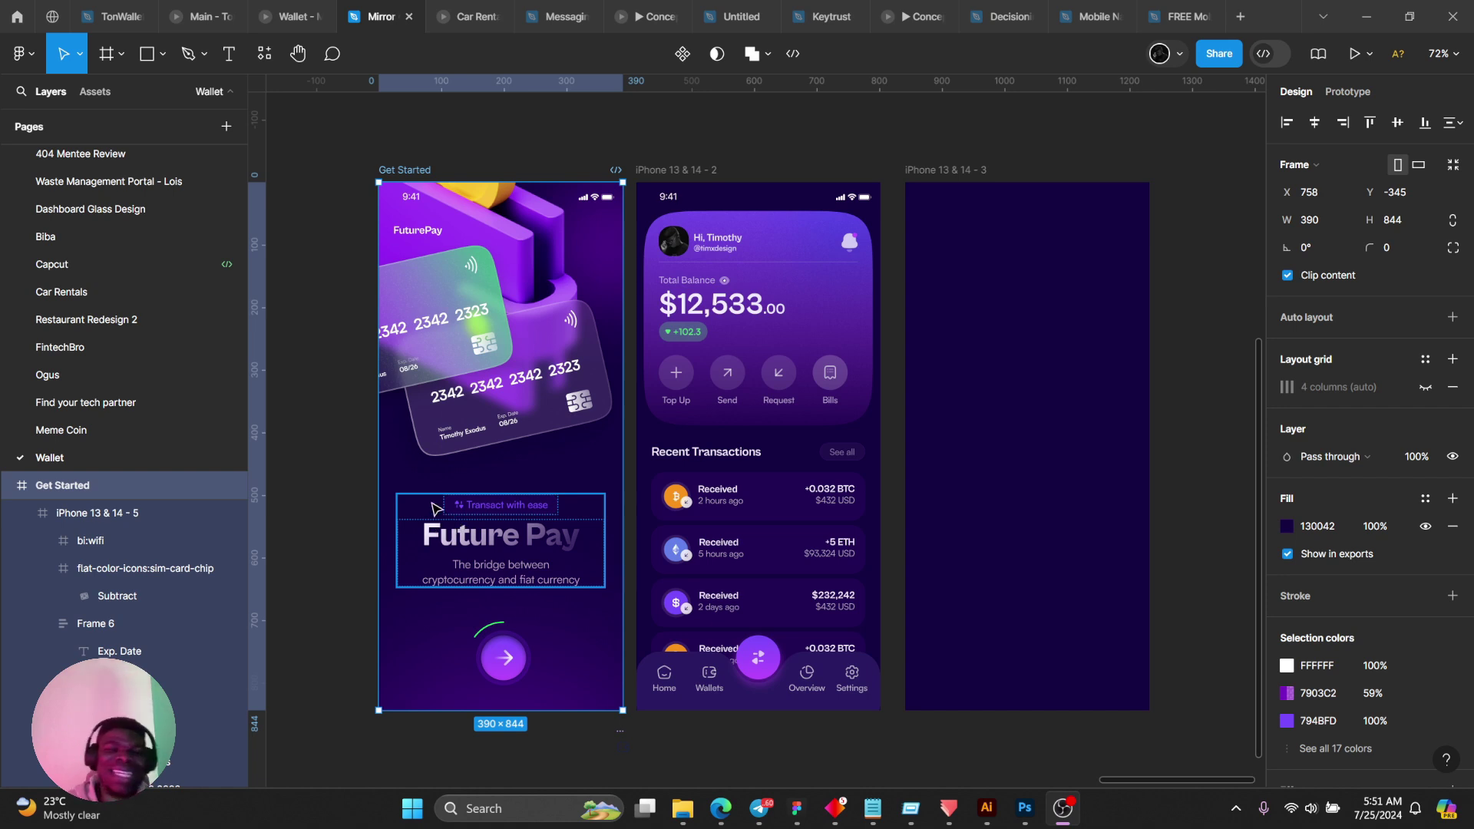
{"action": "scroll", "coordinate": [472, 409], "scroll_direction": "up", "scroll_amount": 2}
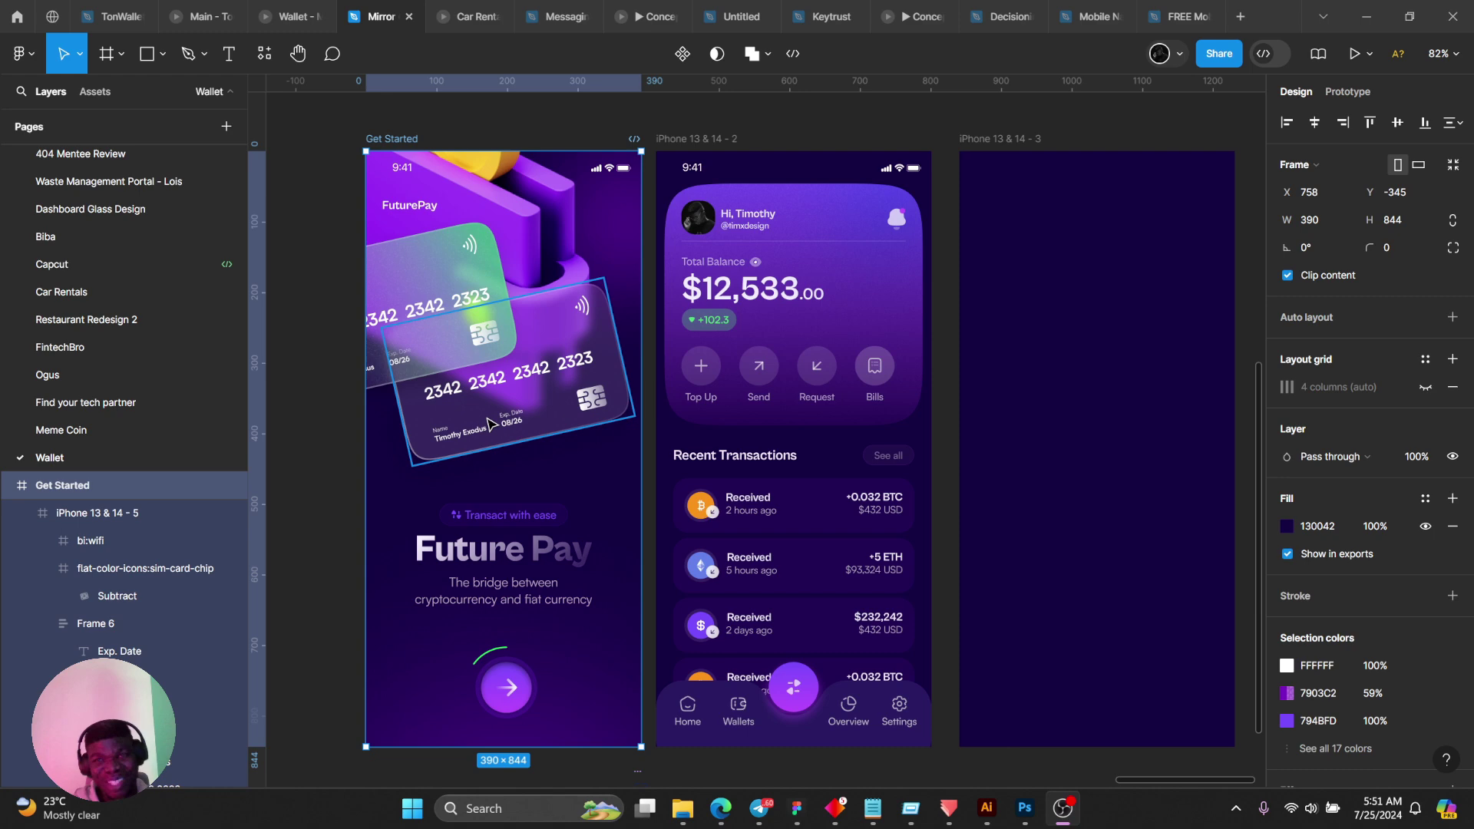
{"action": "scroll", "coordinate": [499, 411], "scroll_direction": "left", "scroll_amount": 1}
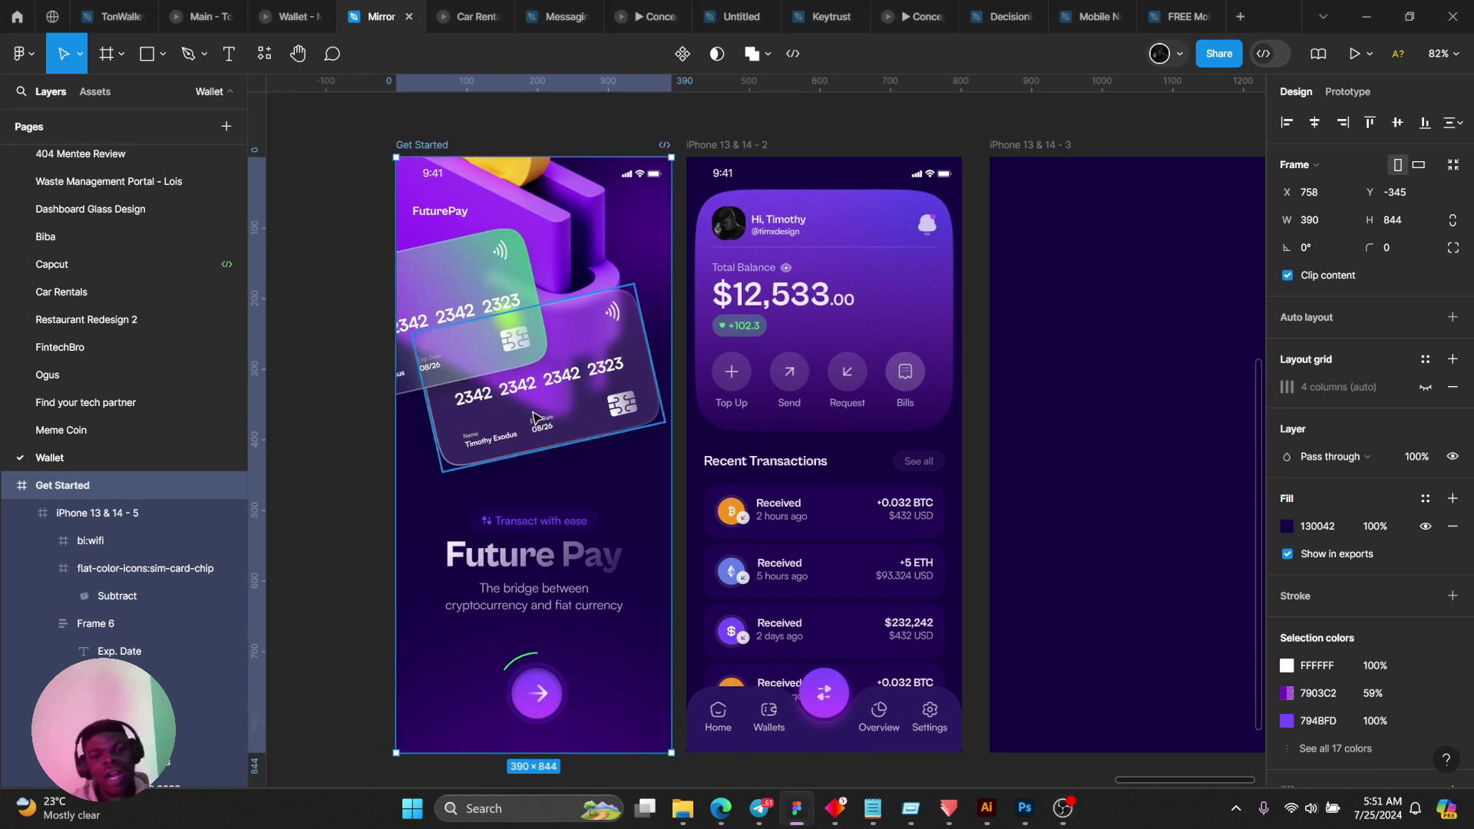
{"action": "scroll", "coordinate": [499, 411], "scroll_direction": "up", "scroll_amount": 1}
{"action": "scroll", "coordinate": [499, 410], "scroll_direction": "up", "scroll_amount": 2}
{"action": "scroll", "coordinate": [519, 211], "scroll_direction": "down", "scroll_amount": 2}
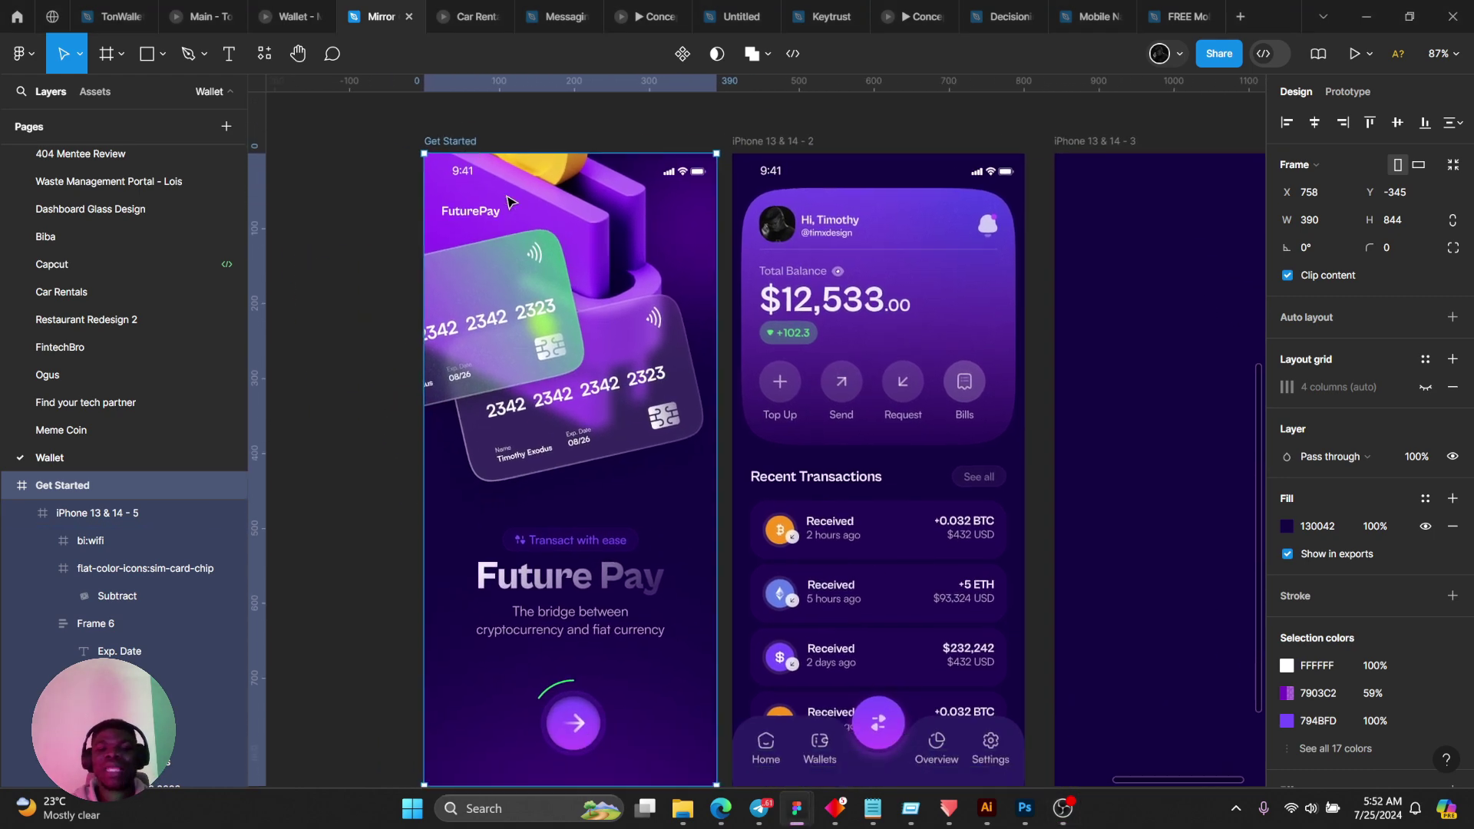
{"action": "scroll", "coordinate": [519, 212], "scroll_direction": "up", "scroll_amount": 1}
Move the 3D wallet image out of the Get Started frame onto the empty canvas beside it.
{"action": "left_click_drag", "start_coordinate": [750, 172], "coordinate": [617, 270]}
{"action": "key", "text": "ctrl+z"}
{"action": "left_click_drag", "start_coordinate": [795, 238], "coordinate": [638, 328]}
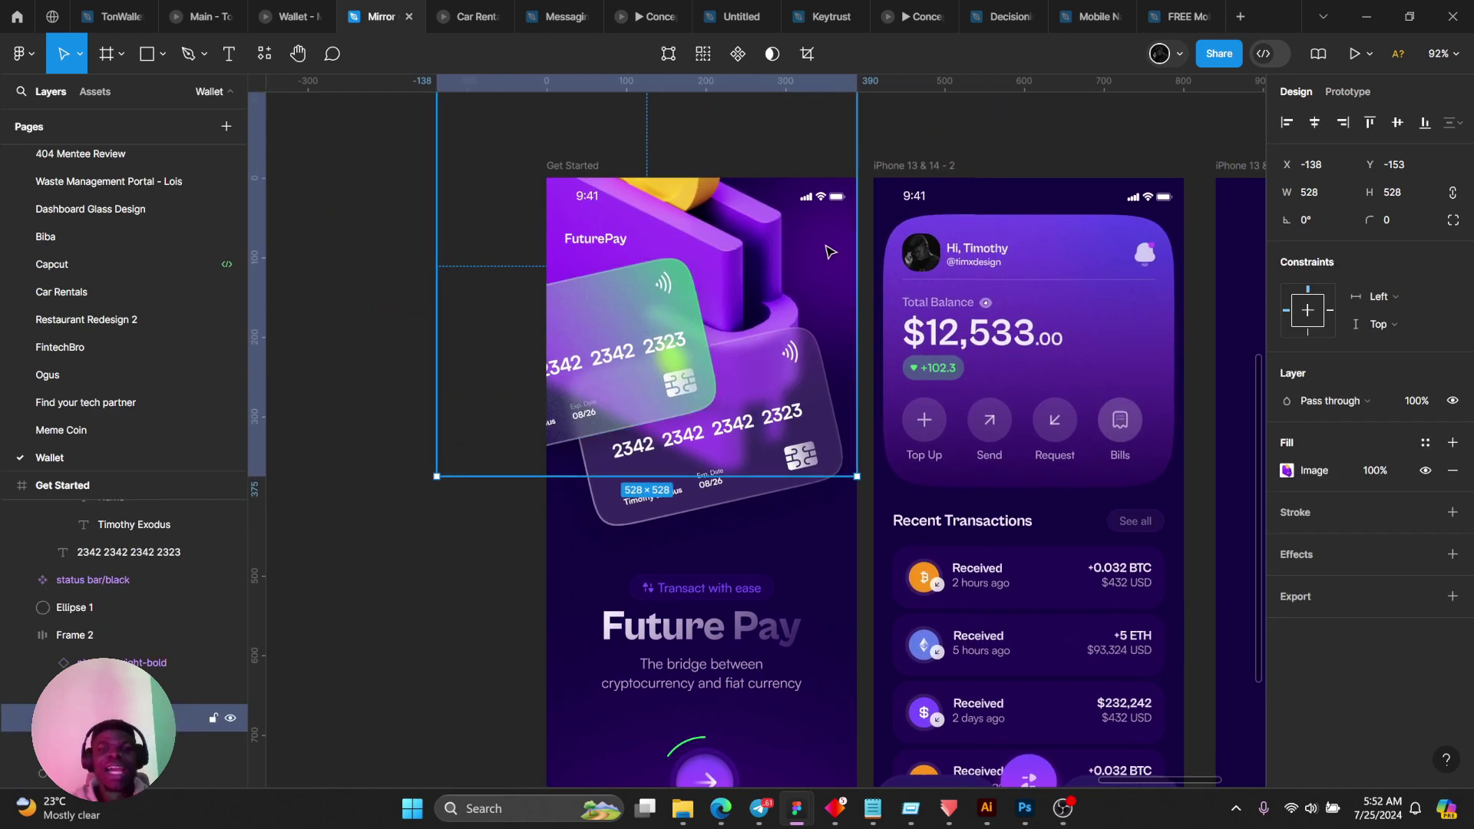
{"action": "key", "text": "Escape"}
{"action": "left_click_drag", "start_coordinate": [777, 250], "coordinate": [280, 247]}
Inspect the layer blur effect on the purple glow circle in the Get Started frame's upper corner.
{"action": "left_click", "coordinate": [783, 253]}
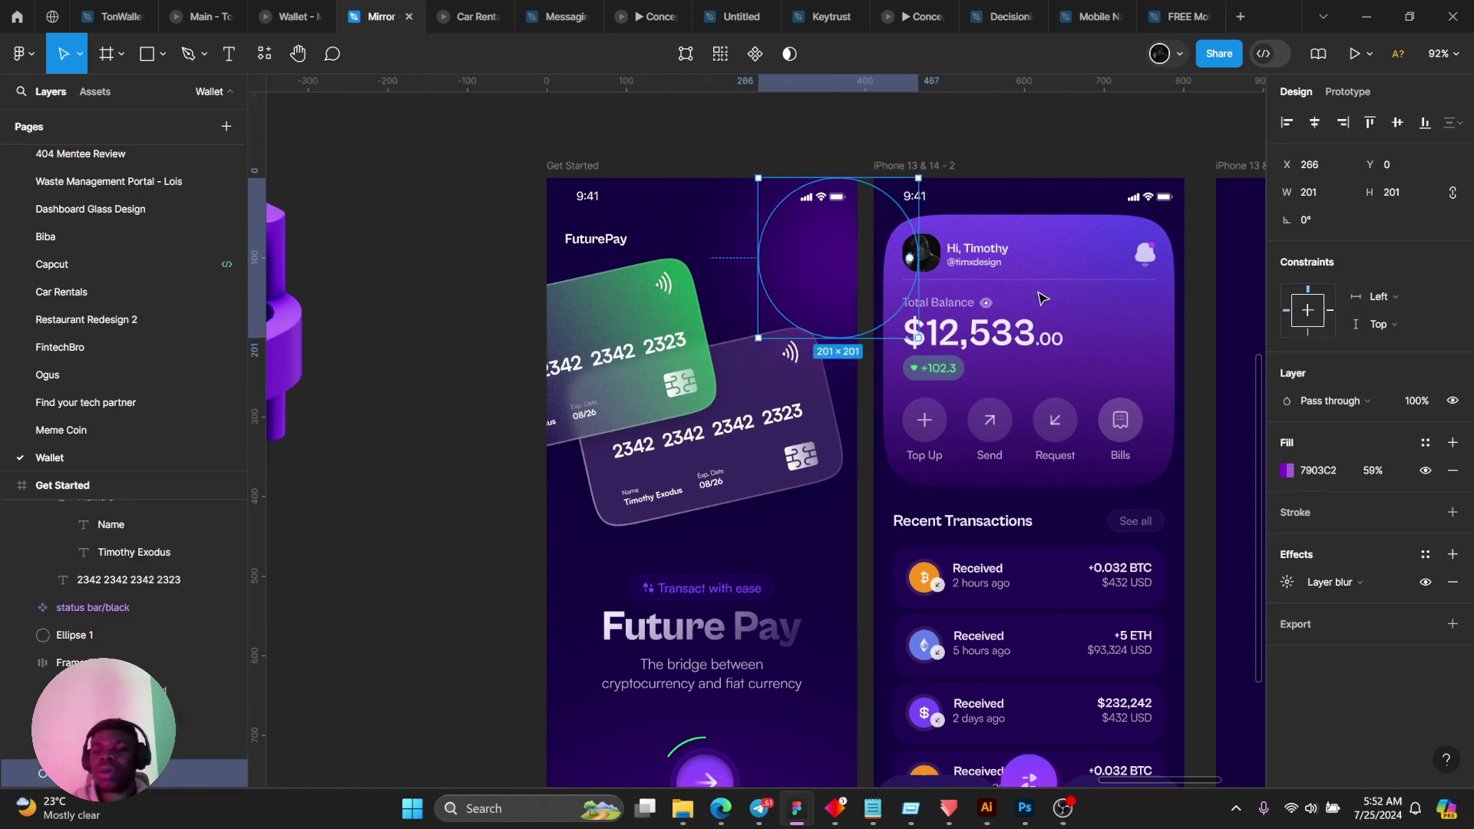
{"action": "left_click", "coordinate": [1288, 582]}
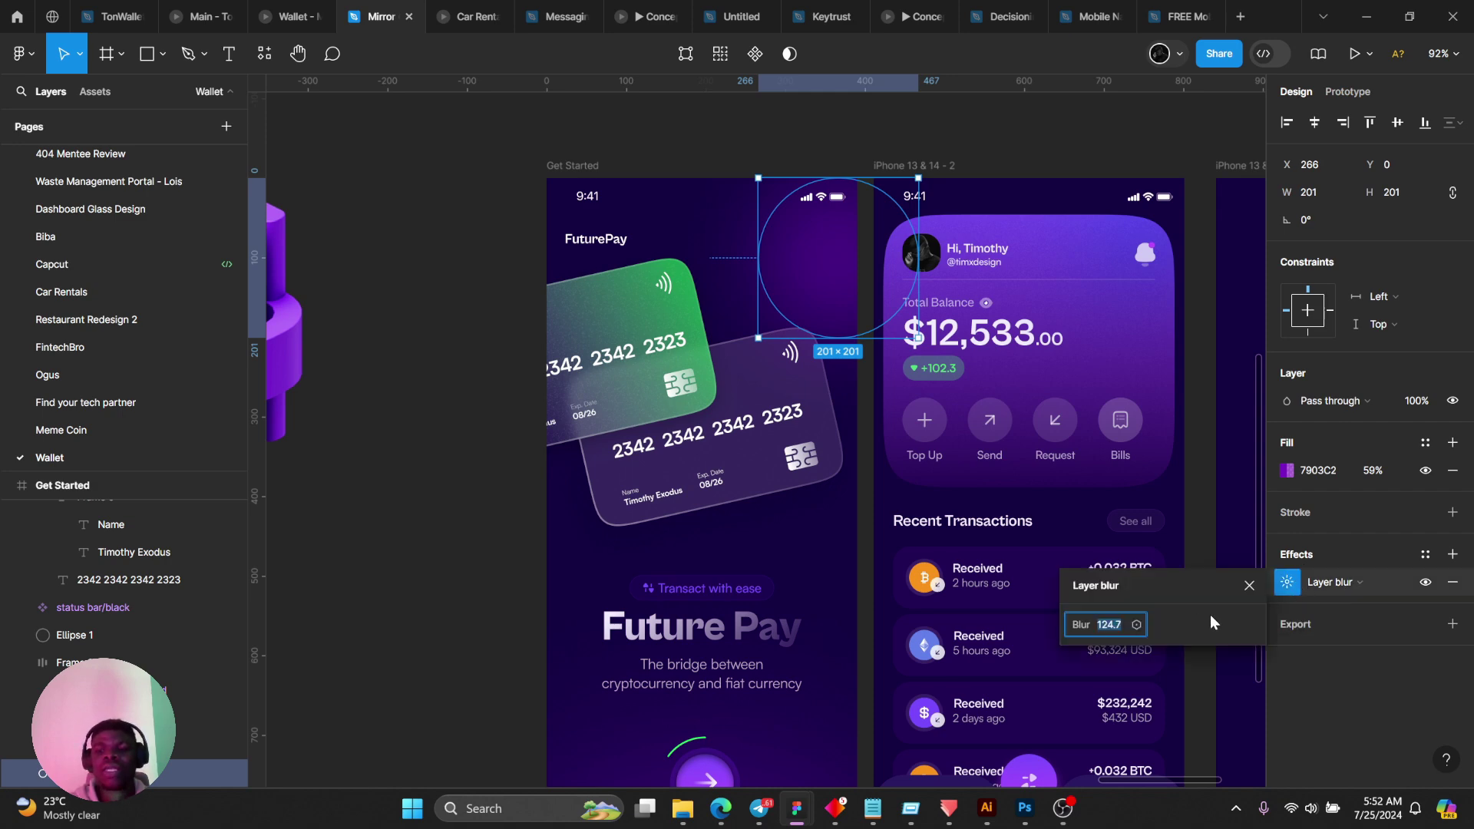
{"action": "left_click", "coordinate": [1452, 581]}
Undo the last changes so the wallet image sits inside the Get Started frame again.
{"action": "key", "text": "ctrl+z"}
{"action": "key", "text": "ctrl+z"}
{"action": "key", "text": "ctrl+z"}
{"action": "key", "text": "ctrl+z"}
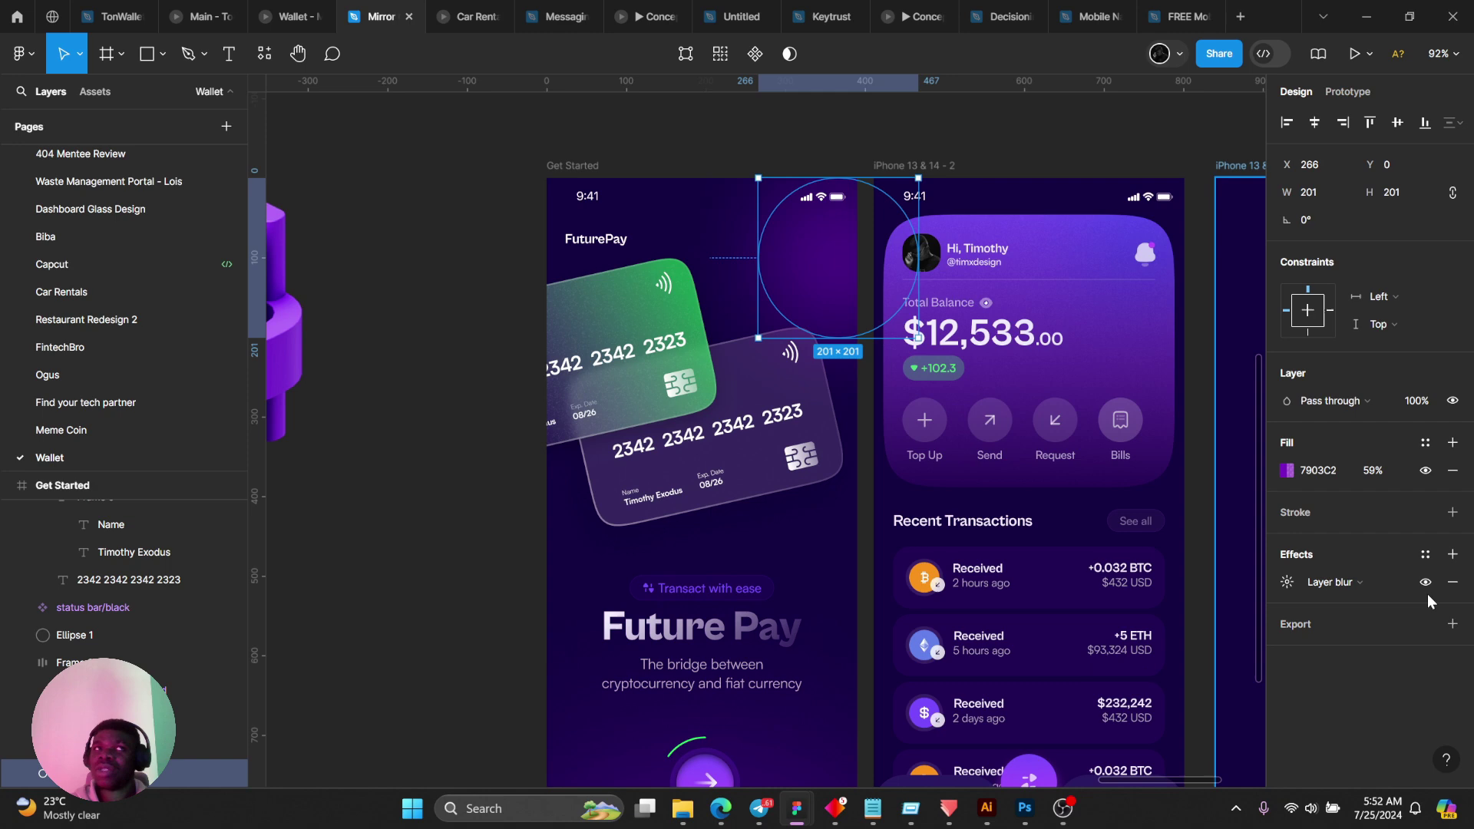
{"action": "key", "text": "ctrl+shift+z"}
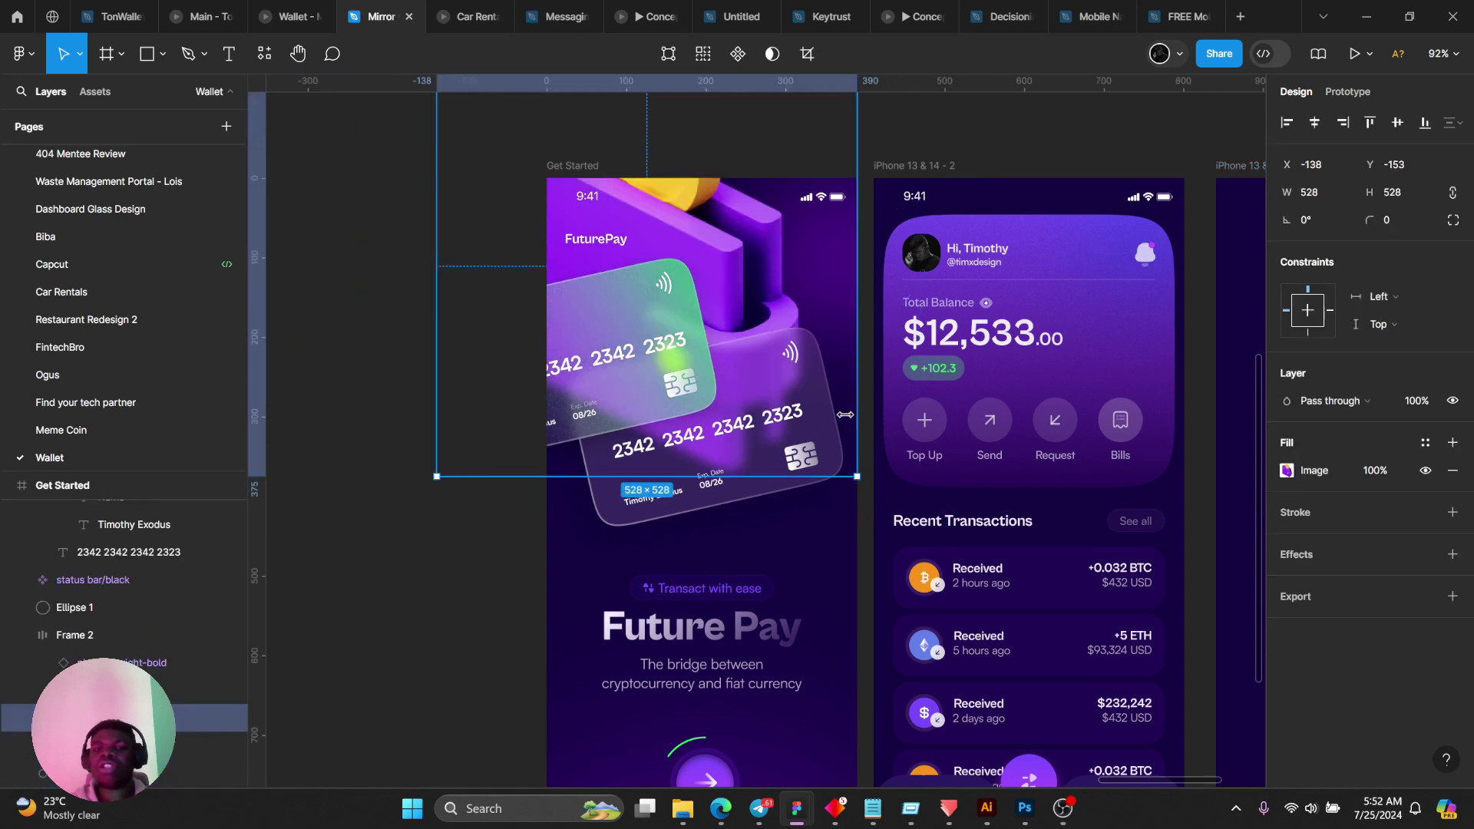
{"action": "key", "text": "ctrl+z"}
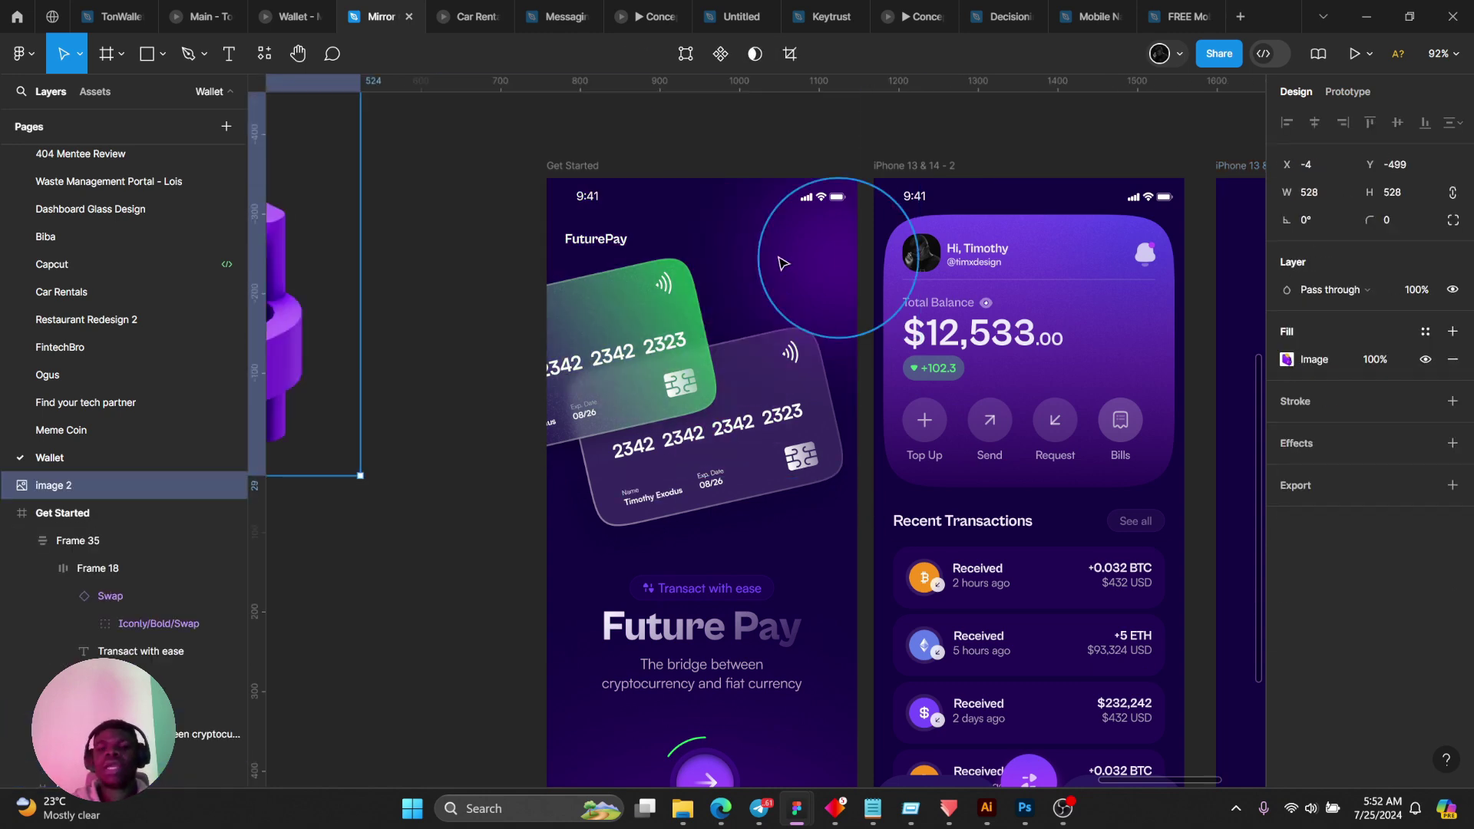
{"action": "key", "text": "ctrl+shift+z"}
Inspect the font settings of the FuturePay title and of the green card's number text.
{"action": "left_click", "coordinate": [579, 239]}
{"action": "scroll", "coordinate": [530, 295], "scroll_direction": "up", "scroll_amount": 3}
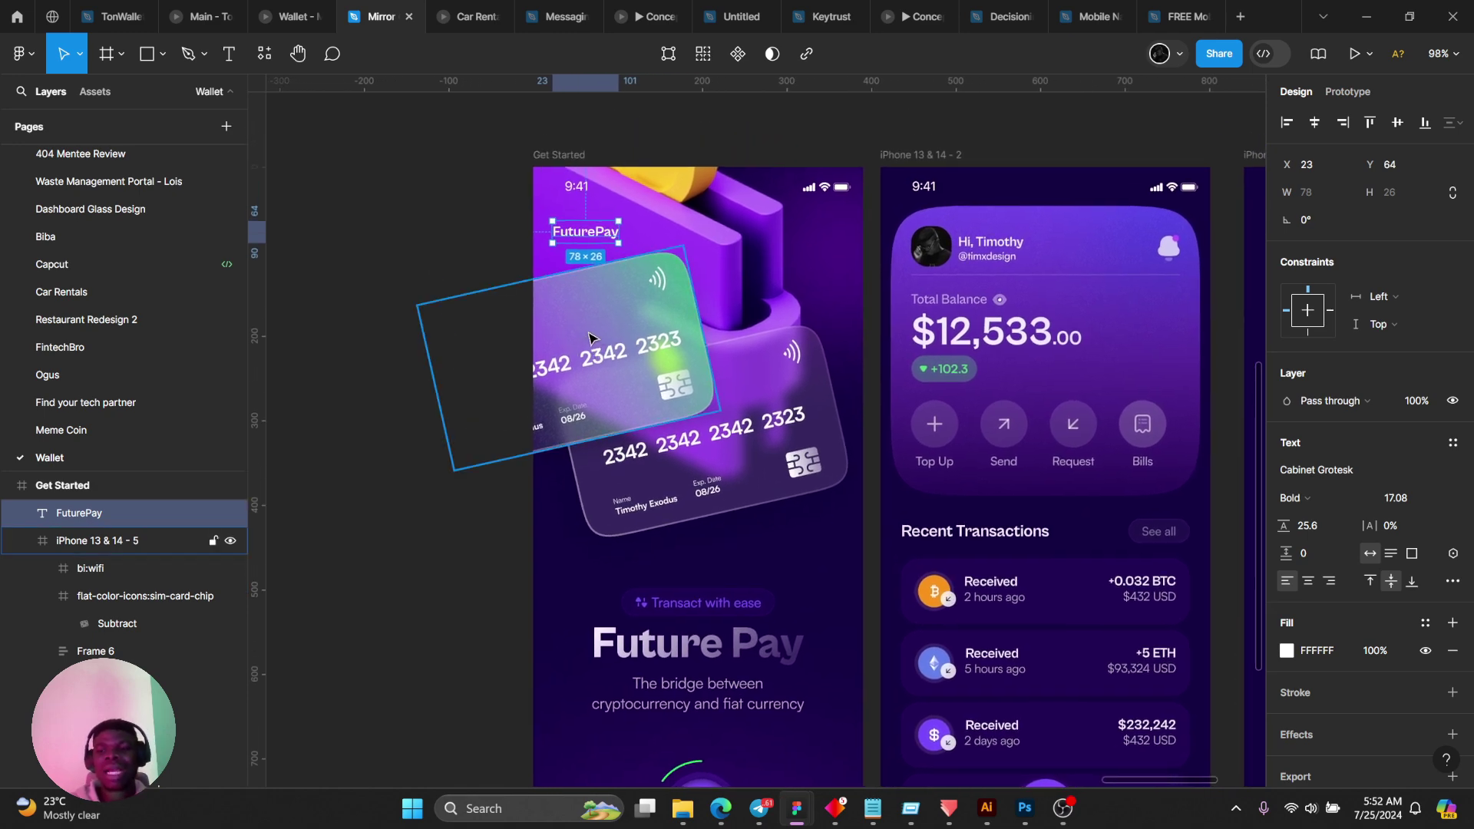
{"action": "double_click", "coordinate": [633, 354]}
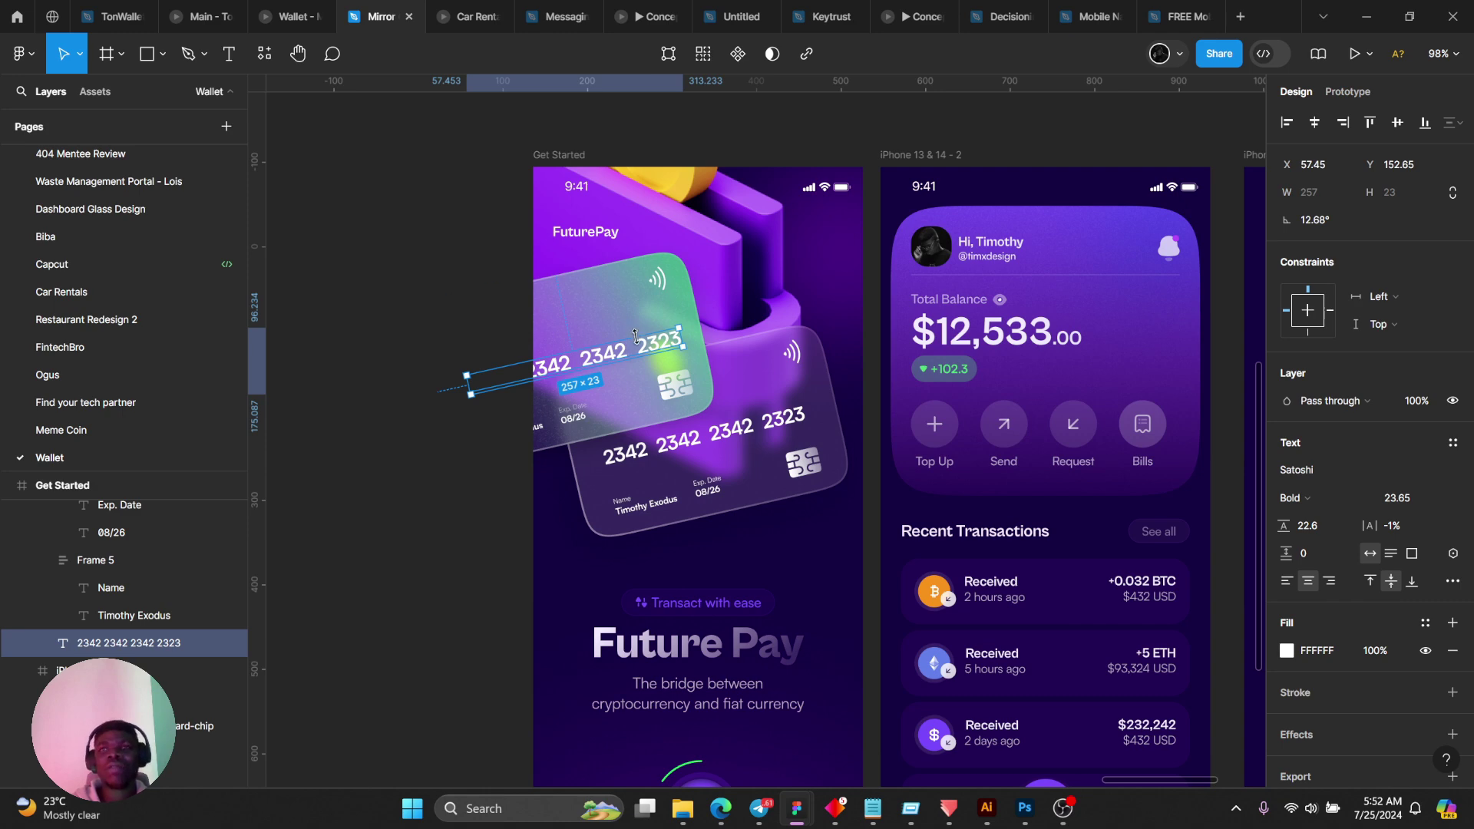
{"action": "scroll", "coordinate": [634, 368], "scroll_direction": "down", "scroll_amount": 1}
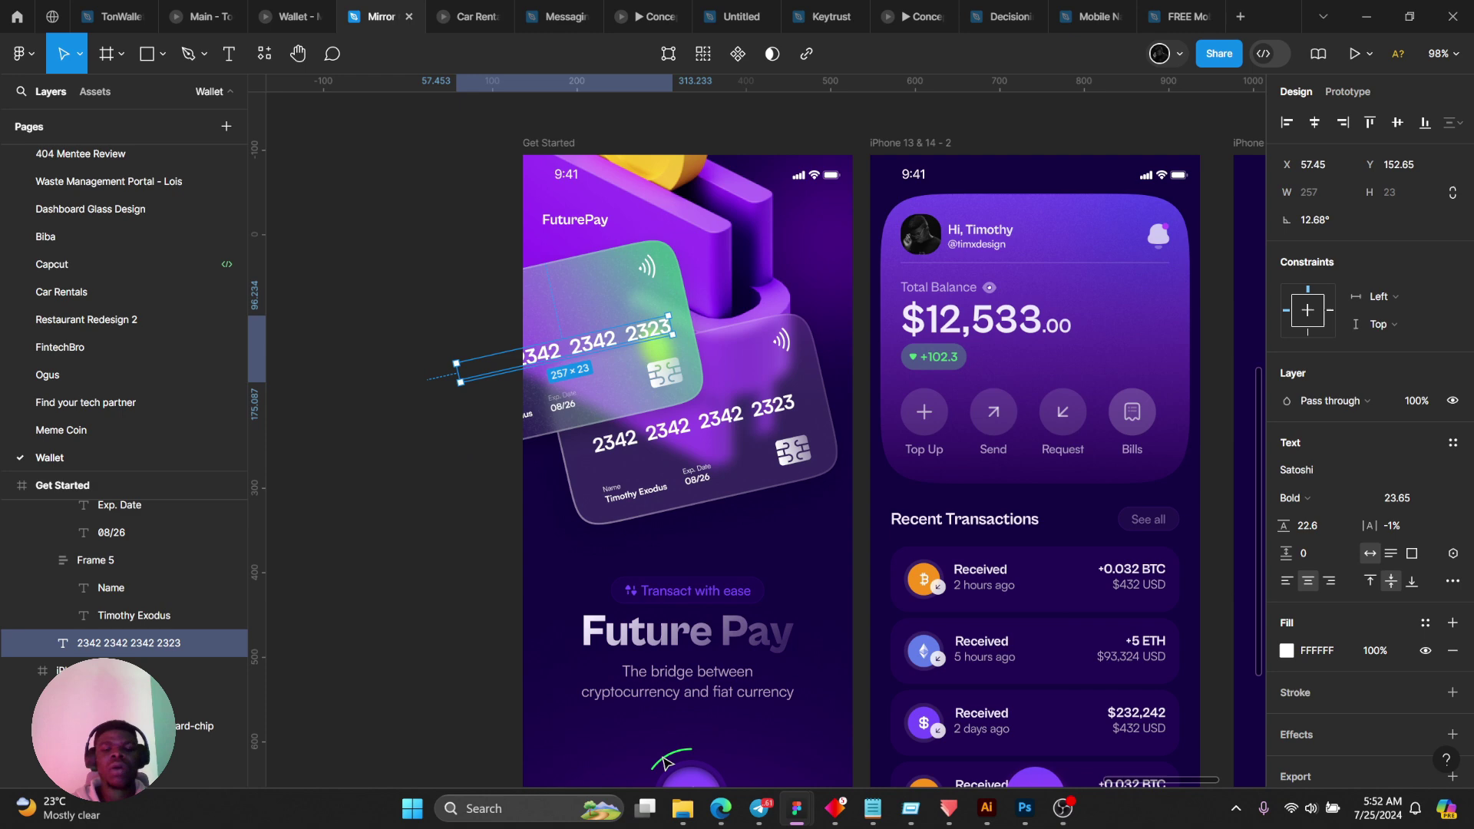
Switch to the Edge browser, open fontshare.com and look through its font list.
{"action": "left_click", "coordinate": [720, 808]}
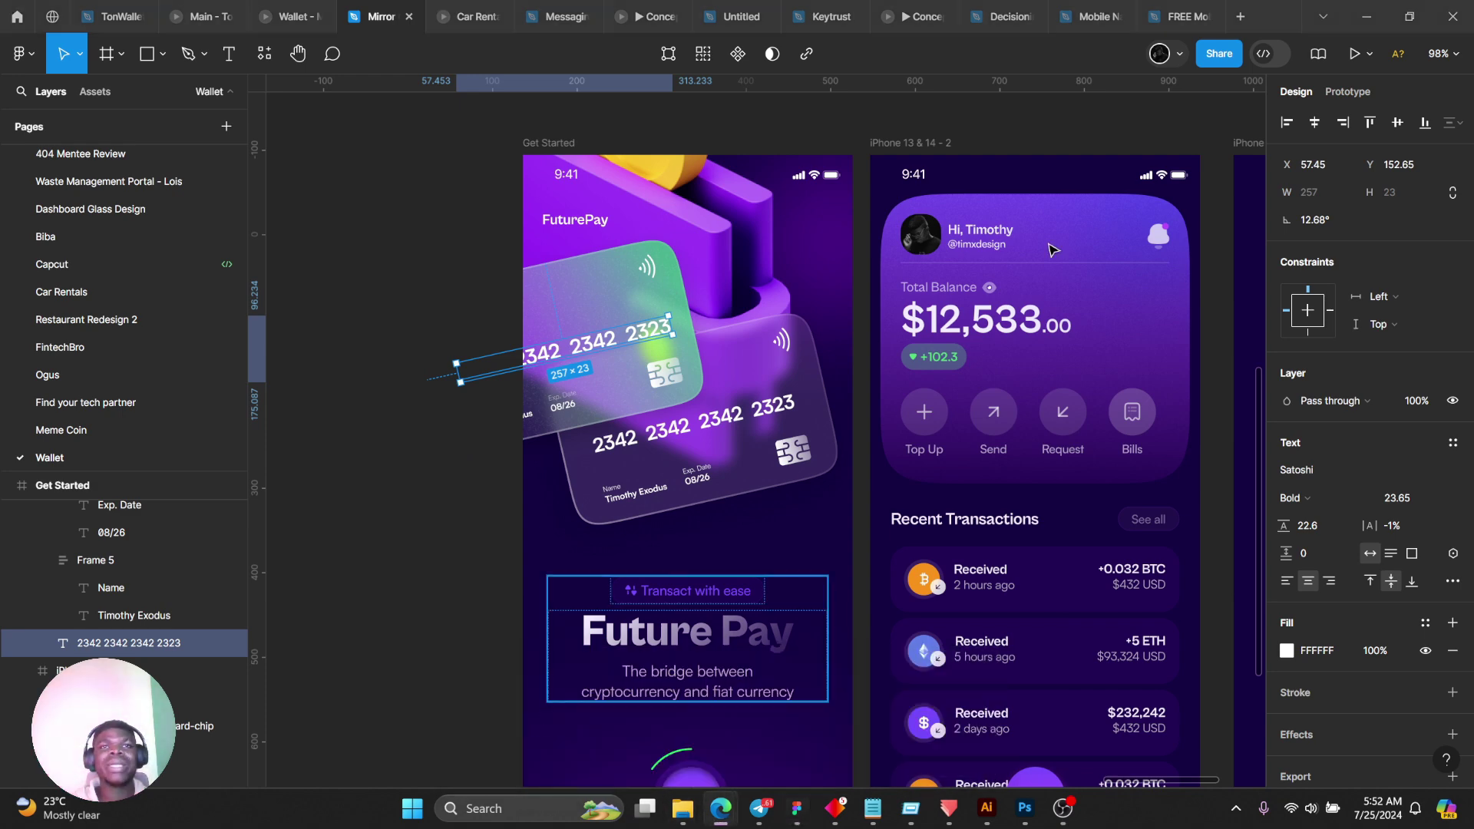
{"action": "left_click_drag", "start_coordinate": [1473, 92], "coordinate": [798, 1]}
{"action": "left_click", "coordinate": [538, 39]}
{"action": "type", "text": "fontshare.com"}
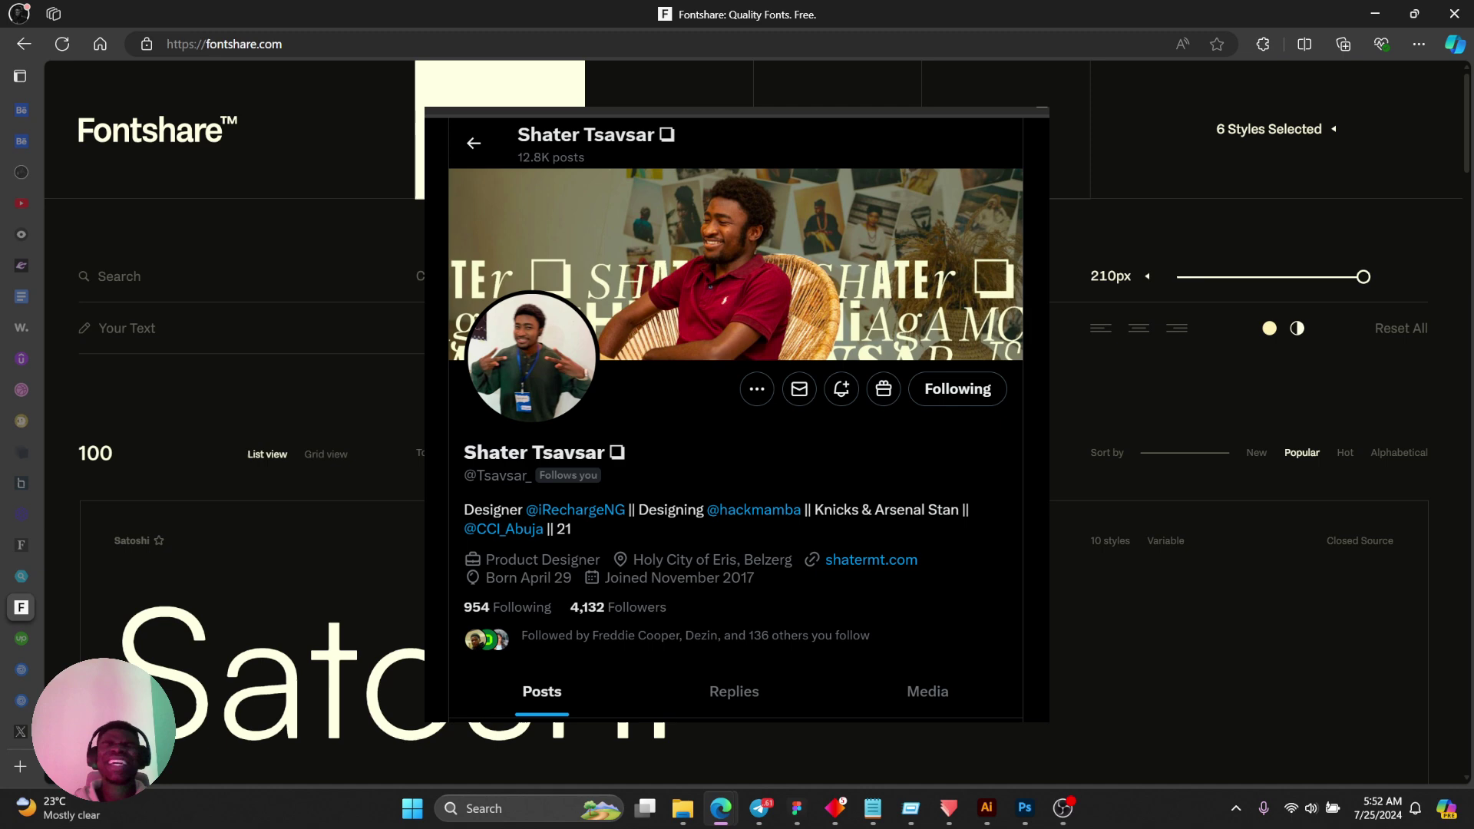
{"action": "scroll", "coordinate": [422, 344], "scroll_direction": "down", "scroll_amount": 10}
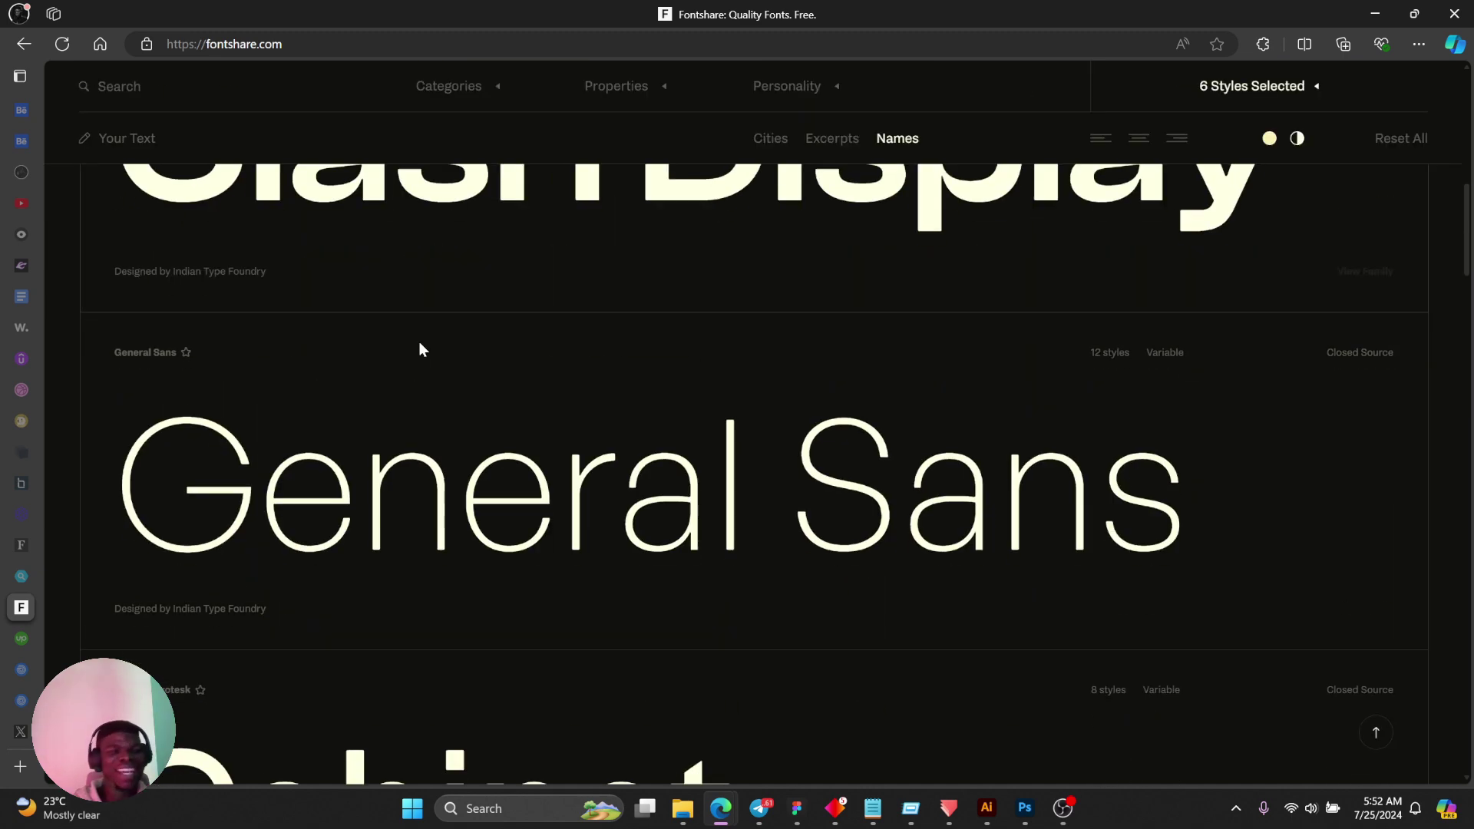
{"action": "scroll", "coordinate": [422, 344], "scroll_direction": "down", "scroll_amount": 5}
{"action": "scroll", "coordinate": [428, 342], "scroll_direction": "up", "scroll_amount": 15}
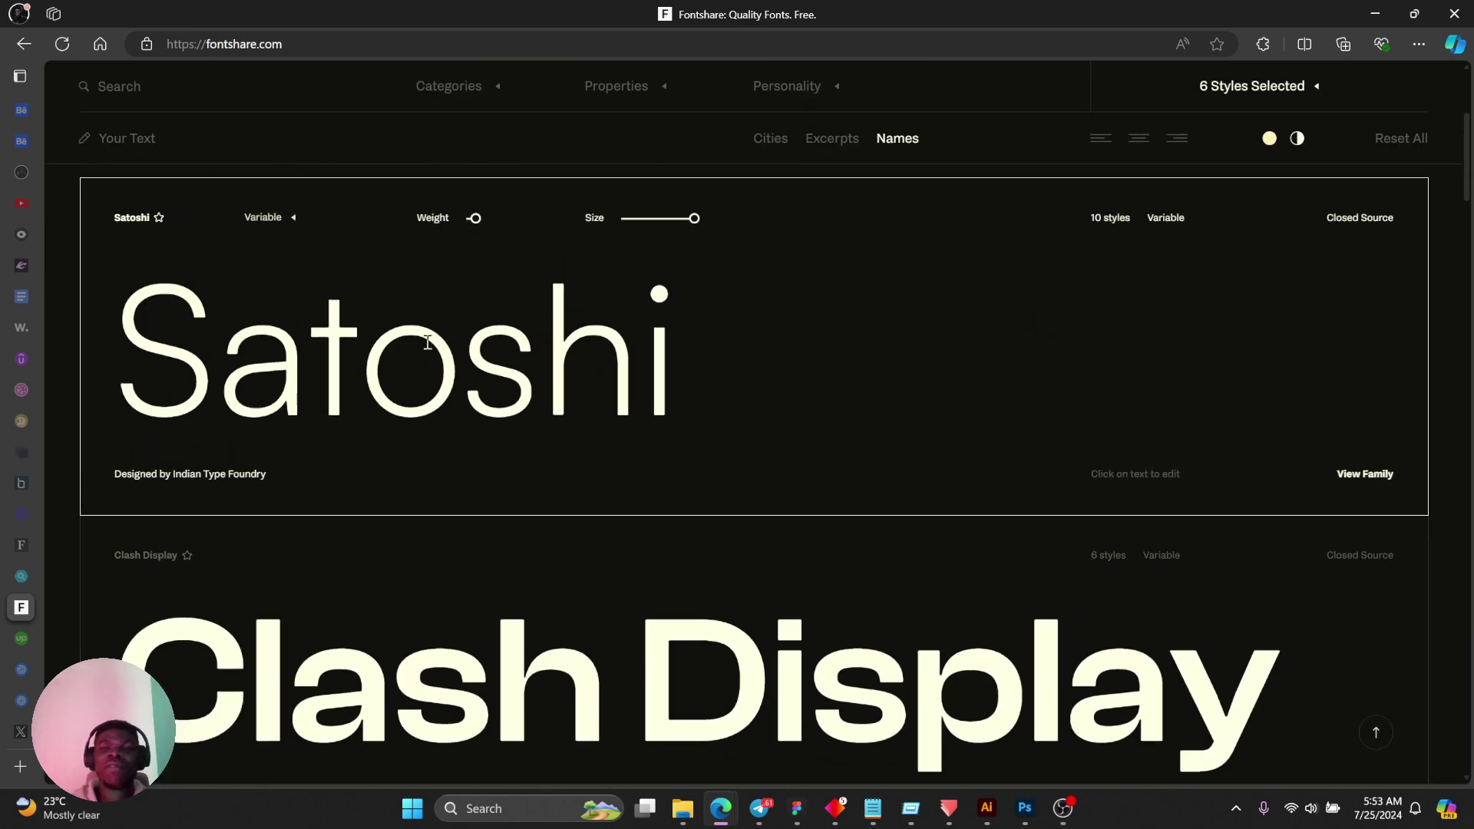
{"action": "scroll", "coordinate": [428, 342], "scroll_direction": "up", "scroll_amount": 4}
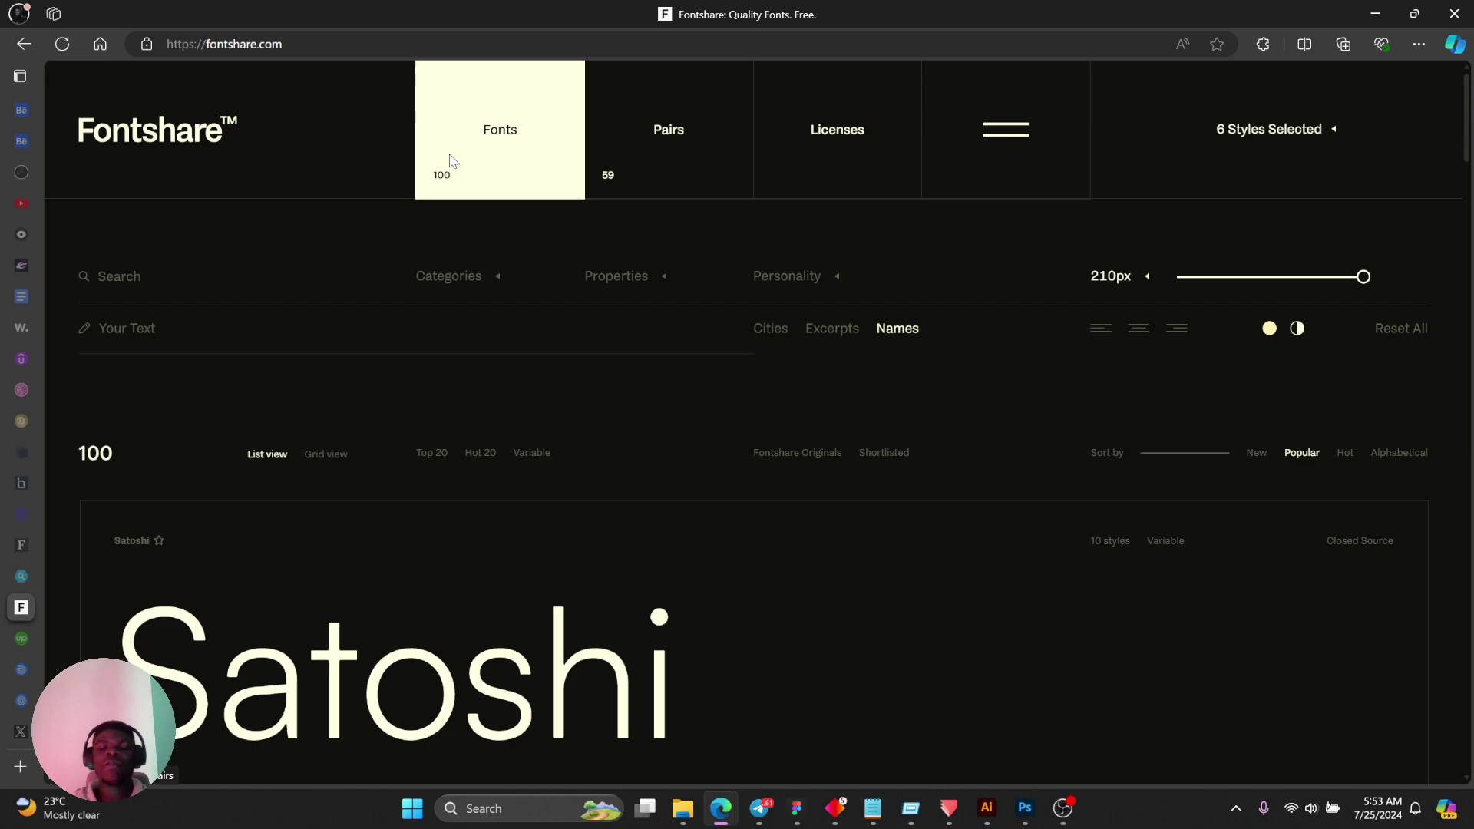
Open Fontshare's font pairs and look through the suggested headline and body combinations.
{"action": "left_click", "coordinate": [645, 157]}
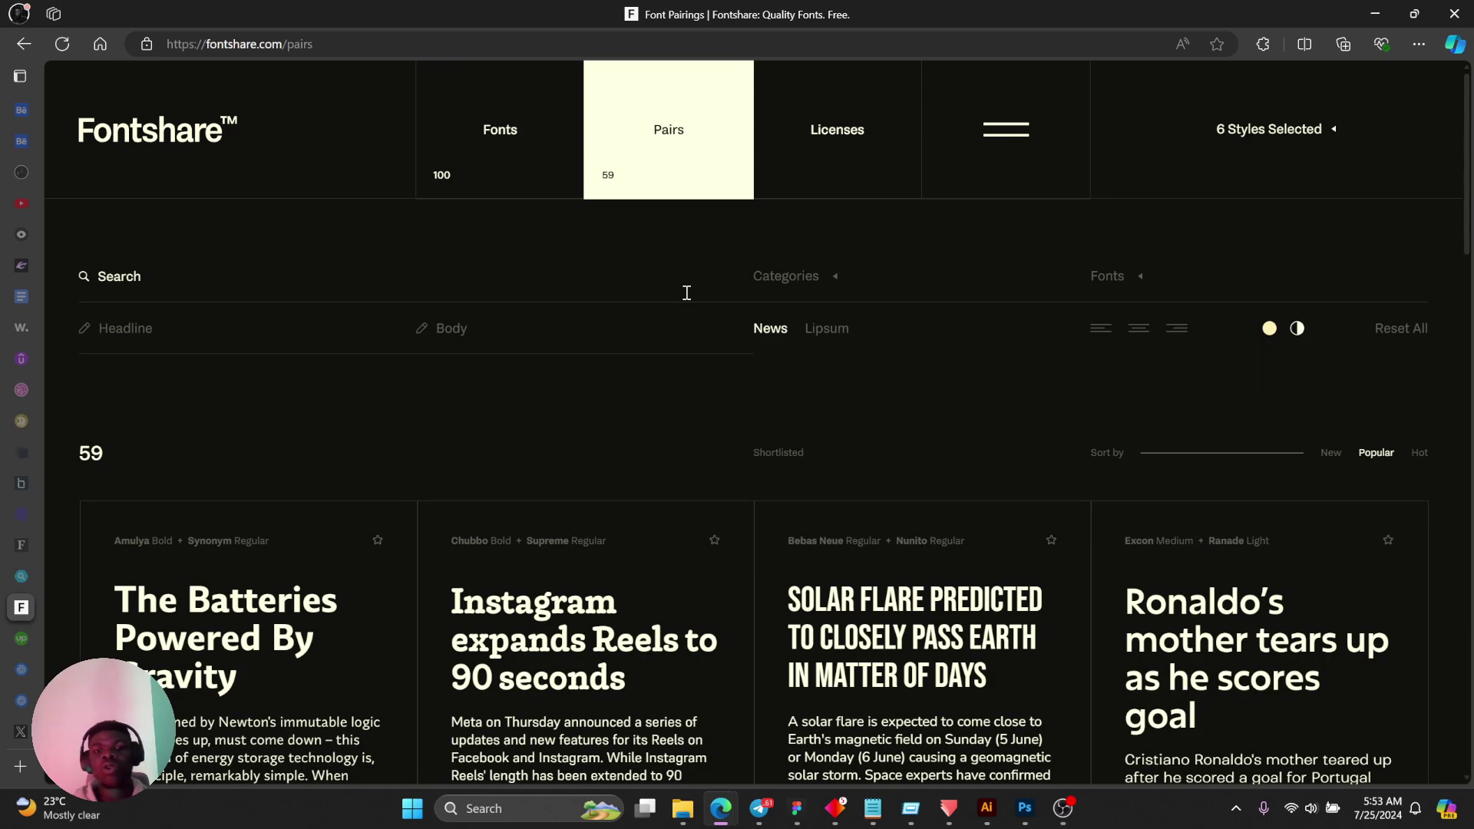
{"action": "scroll", "coordinate": [684, 292], "scroll_direction": "down", "scroll_amount": 2}
{"action": "scroll", "coordinate": [683, 290], "scroll_direction": "up", "scroll_amount": 3}
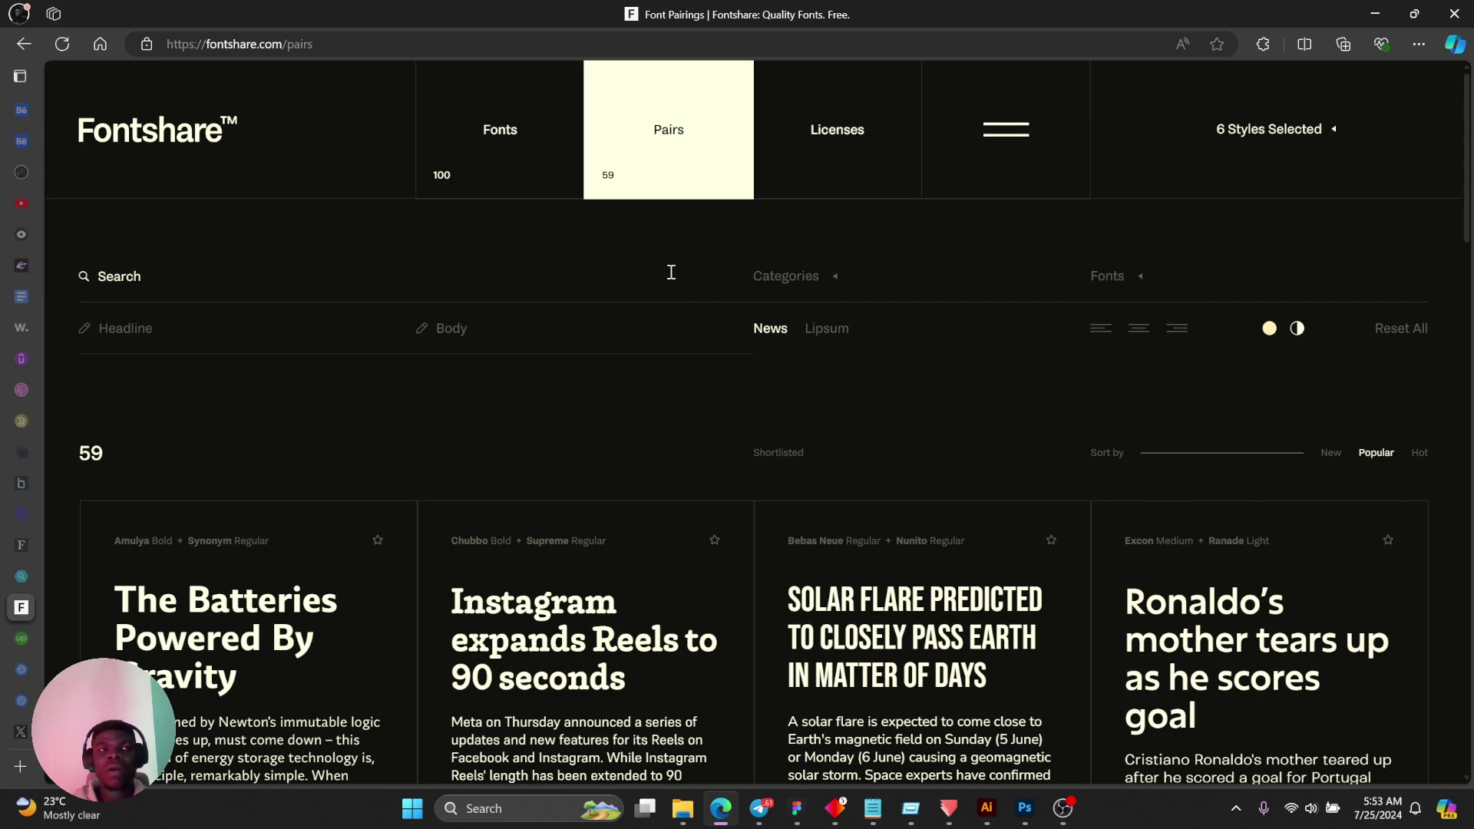
{"action": "scroll", "coordinate": [670, 269], "scroll_direction": "down", "scroll_amount": 5}
{"action": "scroll", "coordinate": [307, 383], "scroll_direction": "up", "scroll_amount": 2}
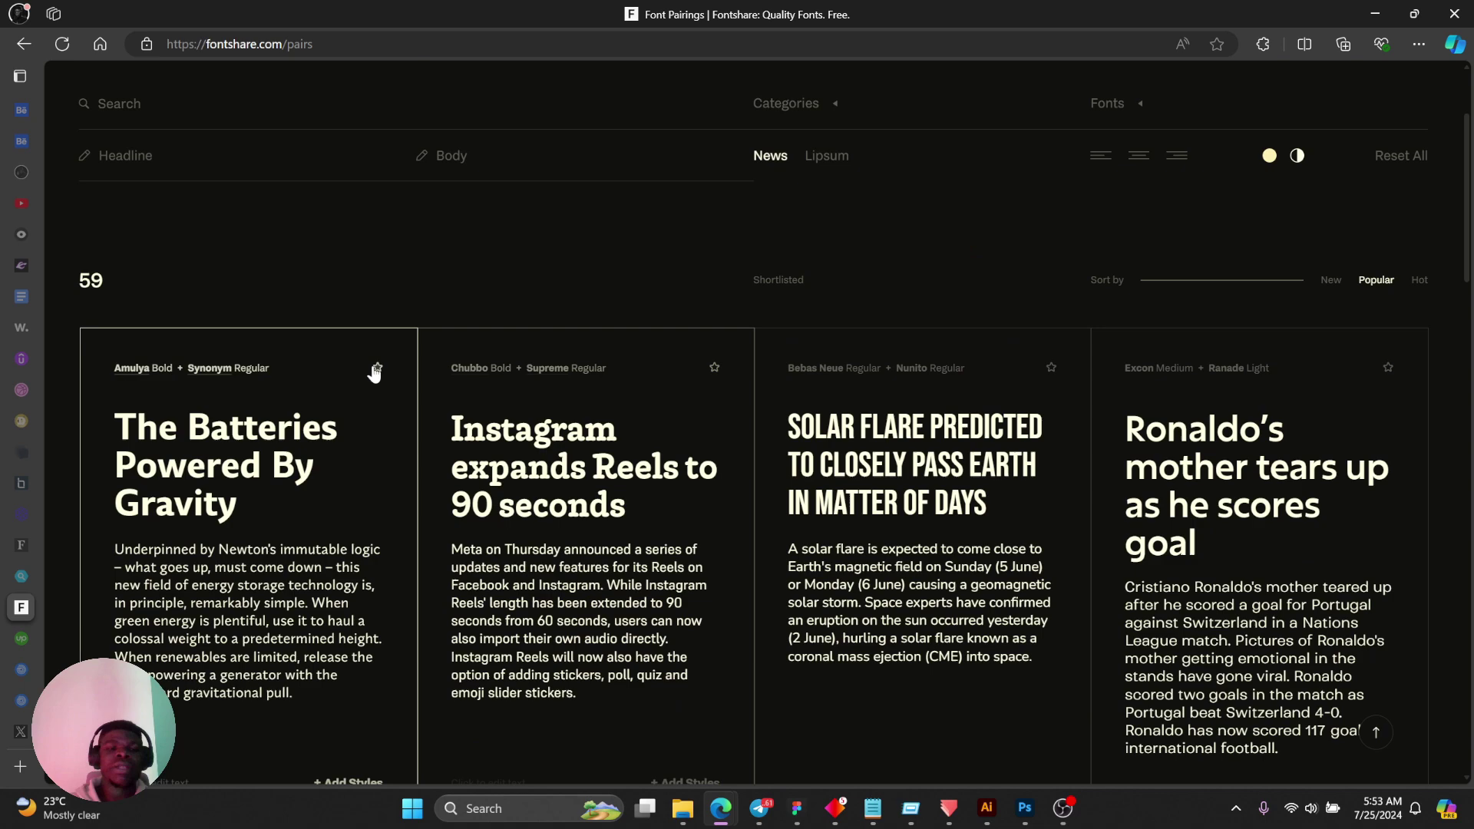
{"action": "scroll", "coordinate": [244, 405], "scroll_direction": "down", "scroll_amount": 2}
{"action": "scroll", "coordinate": [245, 405], "scroll_direction": "down", "scroll_amount": 1}
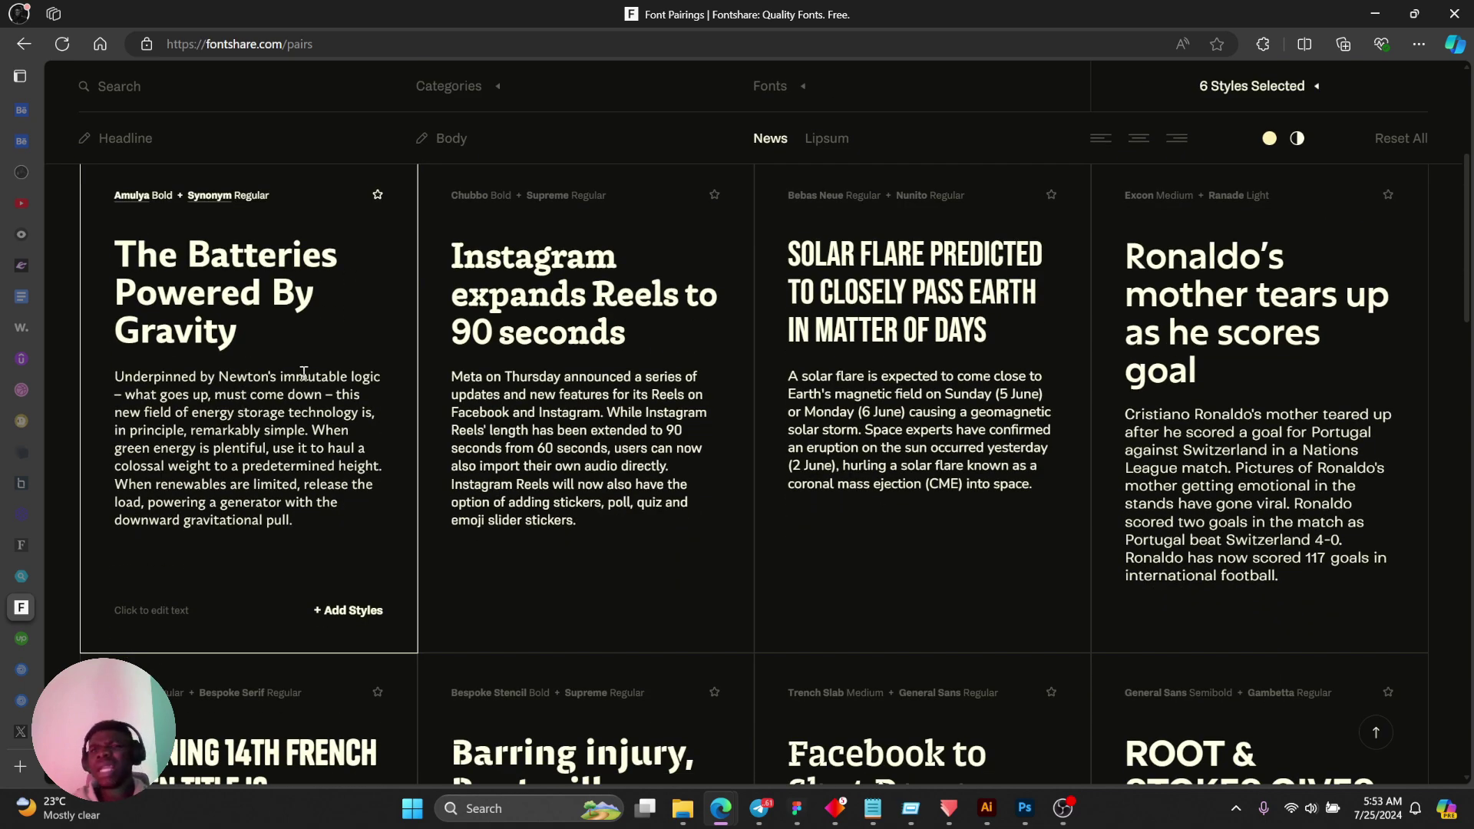
{"action": "scroll", "coordinate": [303, 372], "scroll_direction": "down", "scroll_amount": 5}
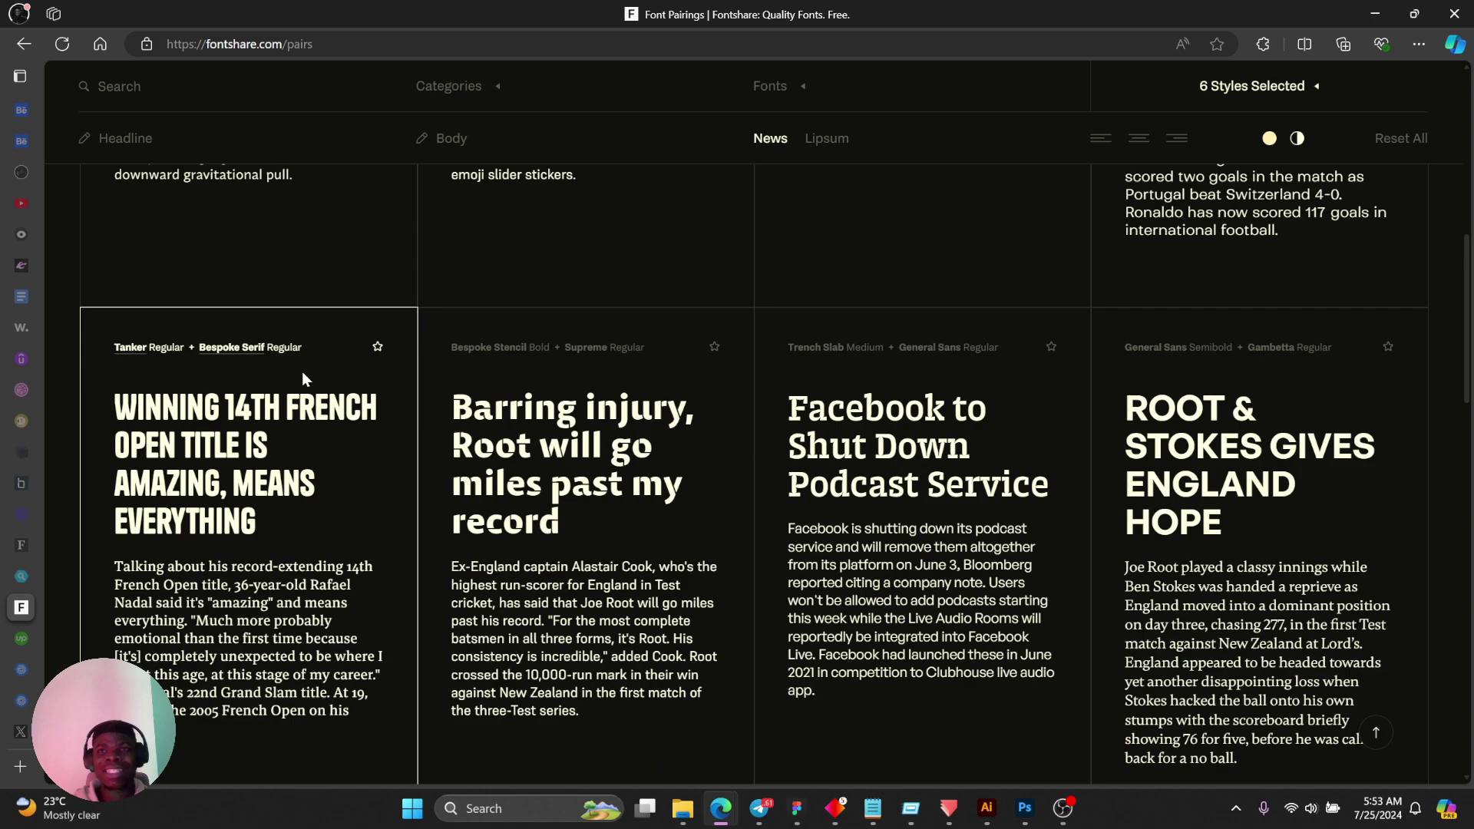
{"action": "scroll", "coordinate": [307, 376], "scroll_direction": "up", "scroll_amount": 10}
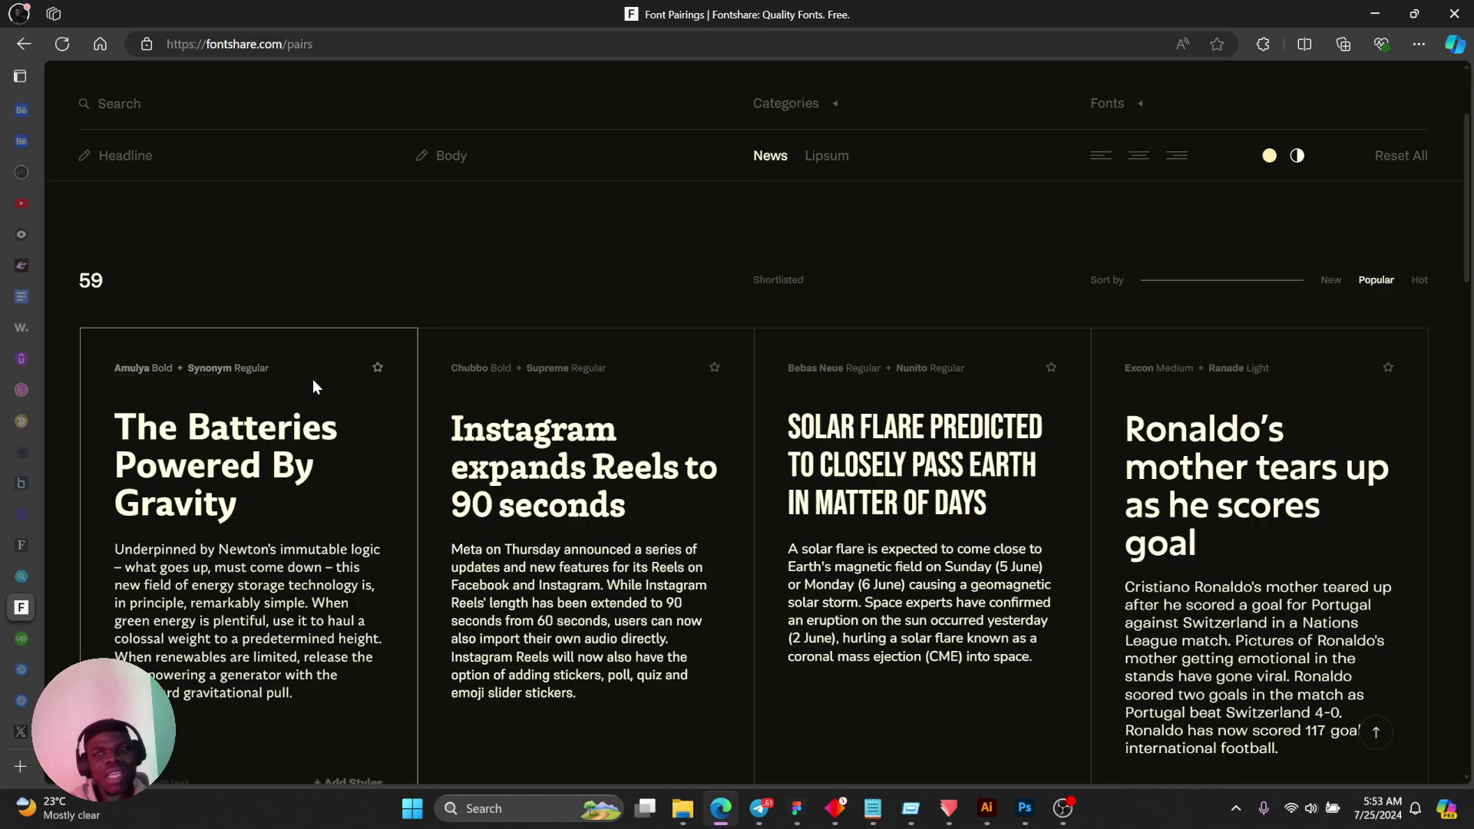
Return to Fontshare's font list and switch back to the Mirror Greatness file in Figma.
{"action": "left_click", "coordinate": [467, 184]}
{"action": "key", "text": "alt+Tab"}
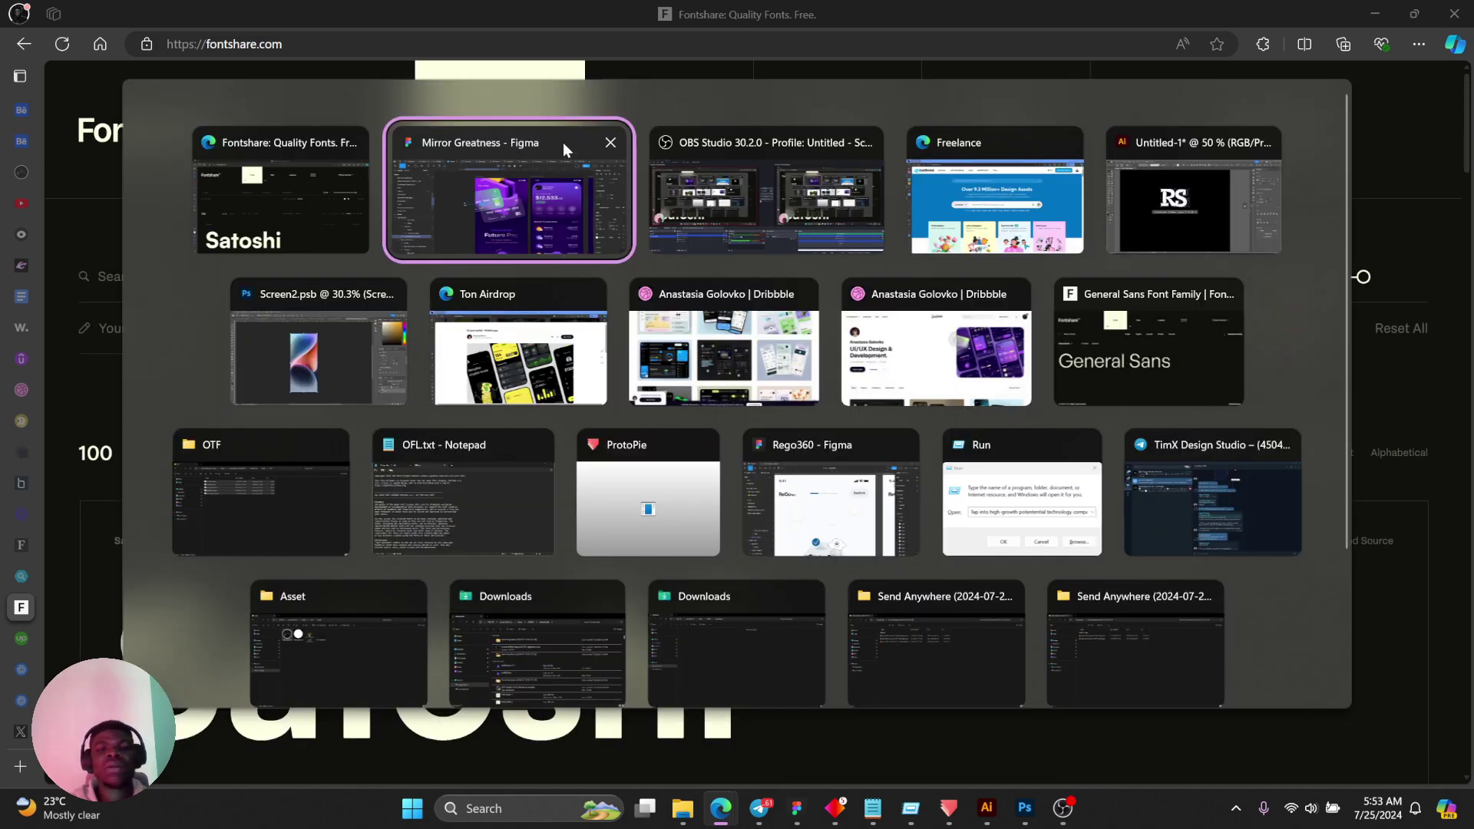
{"action": "left_click", "coordinate": [610, 205]}
Try to move the green card slightly down within the Get Started frame.
{"action": "scroll", "coordinate": [461, 272], "scroll_direction": "down", "scroll_amount": 4}
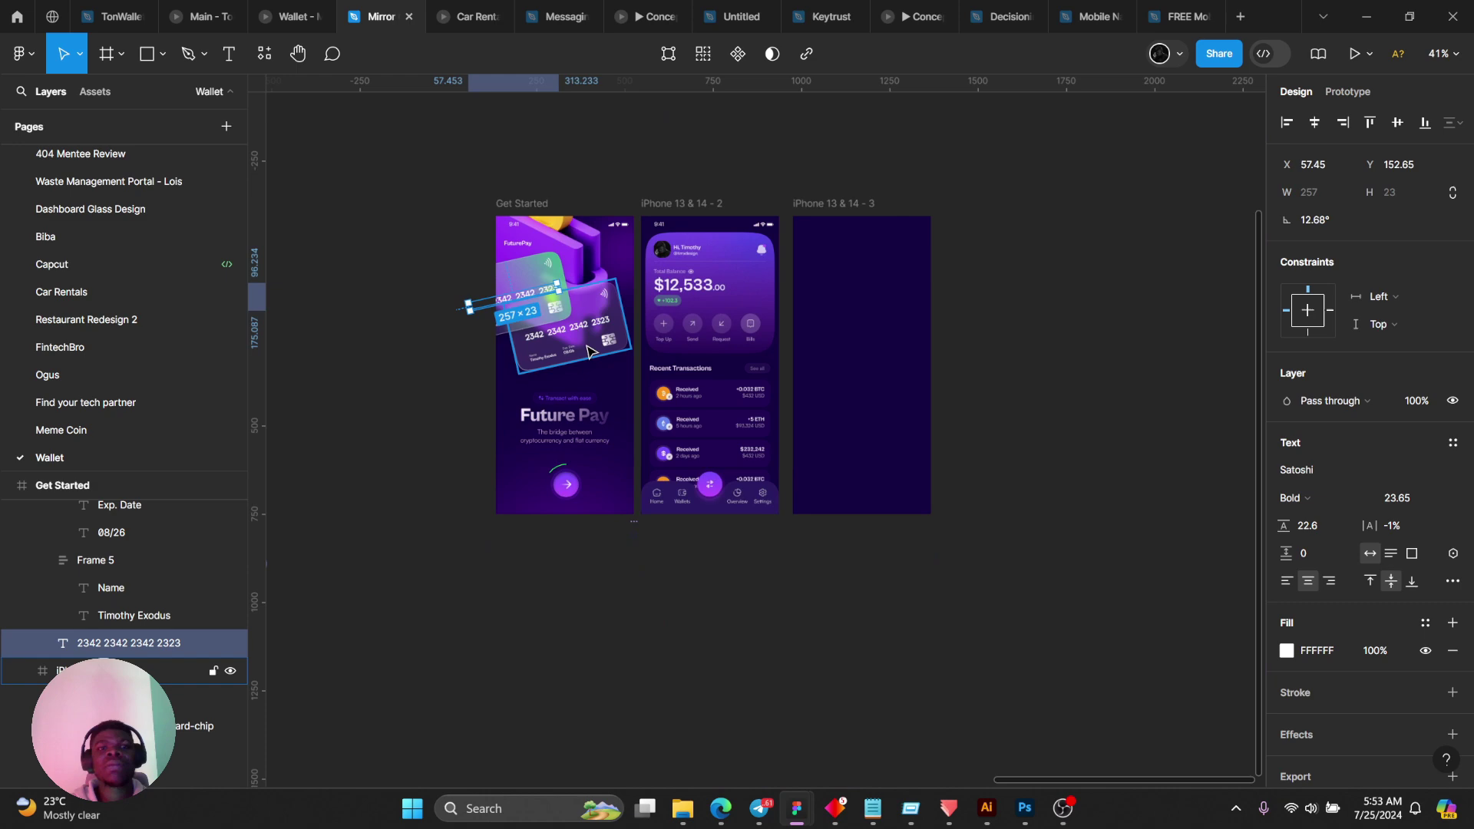
{"action": "scroll", "coordinate": [579, 345], "scroll_direction": "up", "scroll_amount": 5}
{"action": "left_click_drag", "start_coordinate": [589, 362], "coordinate": [658, 412]}
{"action": "left_click", "coordinate": [515, 201]}
{"action": "scroll", "coordinate": [516, 204], "scroll_direction": "up", "scroll_amount": 1}
{"action": "mouse_move", "coordinate": [518, 219]}
{"action": "left_mouse_down"}
{"action": "mouse_move", "coordinate": [520, 257]}
{"action": "mouse_move", "coordinate": [518, 225]}
{"action": "left_mouse_up"}
{"action": "left_click_drag", "start_coordinate": [653, 369], "coordinate": [652, 405]}
{"action": "key", "text": "ctrl+z"}
Duplicate the green card onto the empty canvas beside the Get Started frame and straighten the copy to 0° rotation.
{"action": "scroll", "coordinate": [346, 296], "scroll_direction": "up", "scroll_amount": 4}
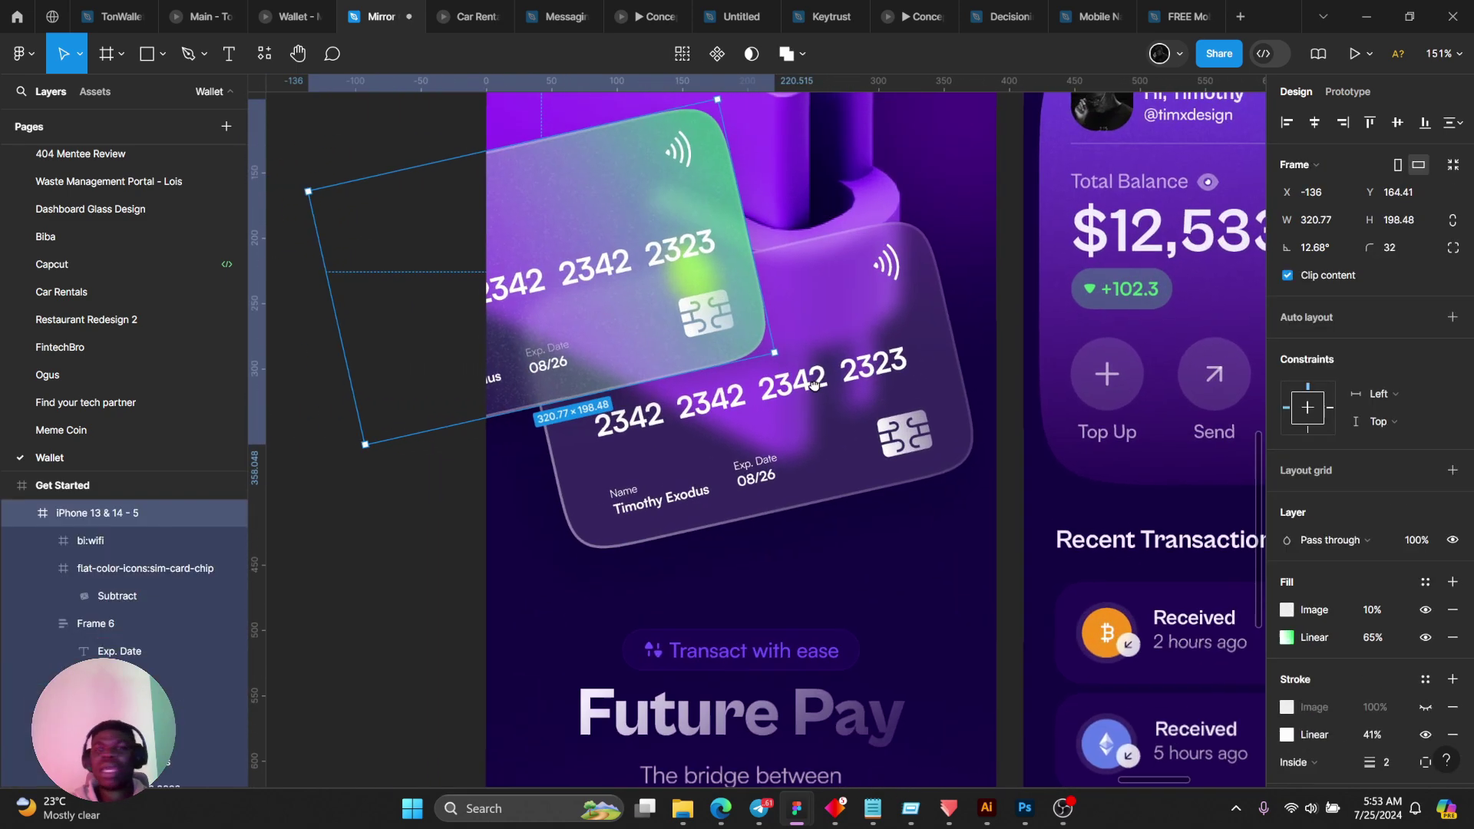
{"action": "scroll", "coordinate": [948, 416], "scroll_direction": "right", "scroll_amount": 3}
{"action": "scroll", "coordinate": [891, 430], "scroll_direction": "down", "scroll_amount": 3}
{"action": "scroll", "coordinate": [852, 393], "scroll_direction": "left", "scroll_amount": 1}
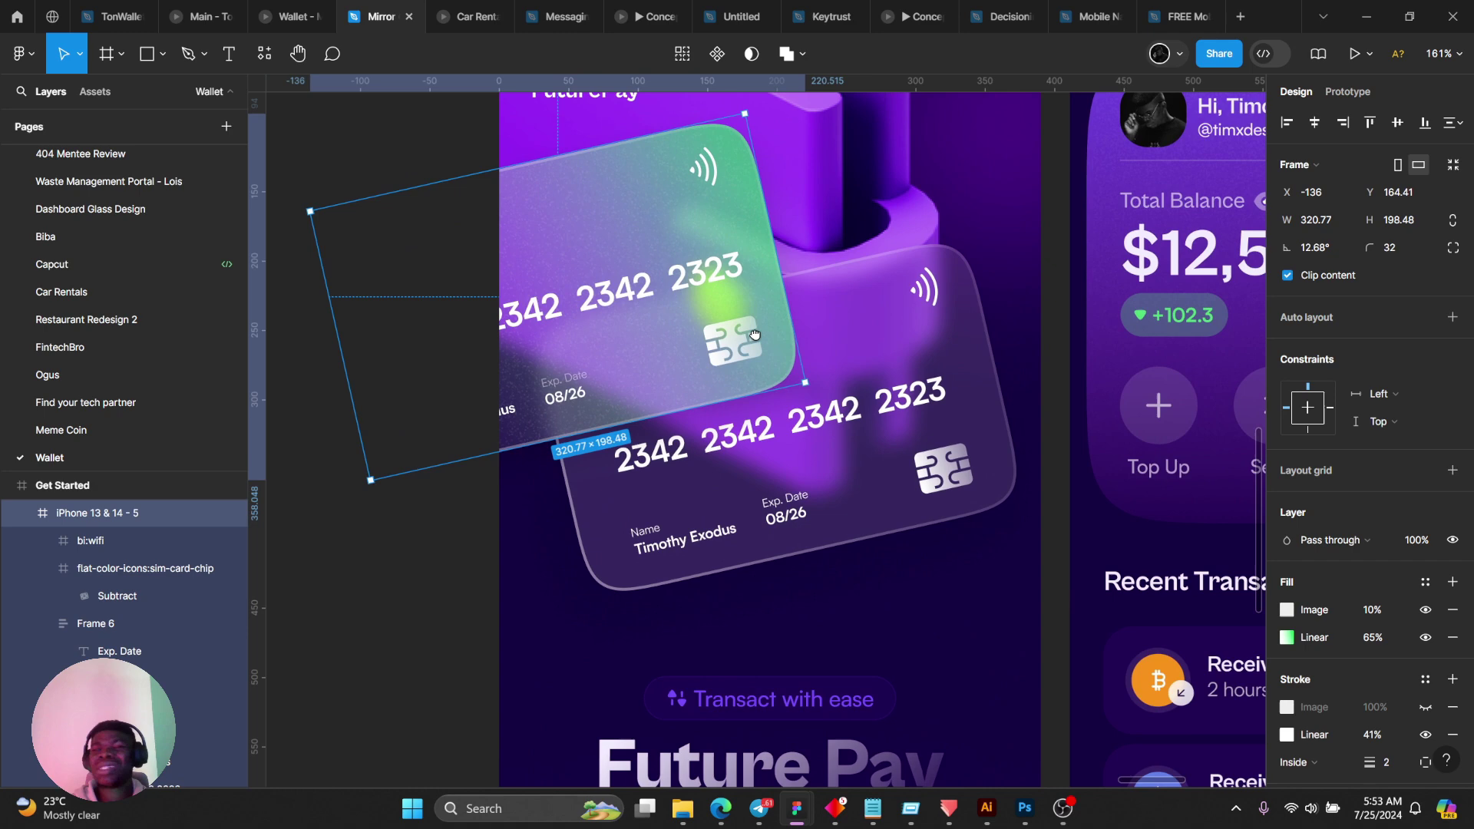
{"action": "scroll", "coordinate": [850, 393], "scroll_direction": "down", "scroll_amount": 1}
{"action": "scroll", "coordinate": [850, 392], "scroll_direction": "down", "scroll_amount": 1}
{"action": "left_click_drag", "start_coordinate": [850, 392], "coordinate": [1030, 412]}
{"action": "left_click_drag", "start_coordinate": [974, 361], "coordinate": [850, 313], "text": "alt"}
{"action": "scroll", "coordinate": [856, 312], "scroll_direction": "left", "scroll_amount": 1}
{"action": "left_click_drag", "start_coordinate": [924, 377], "coordinate": [863, 426], "text": "shift"}
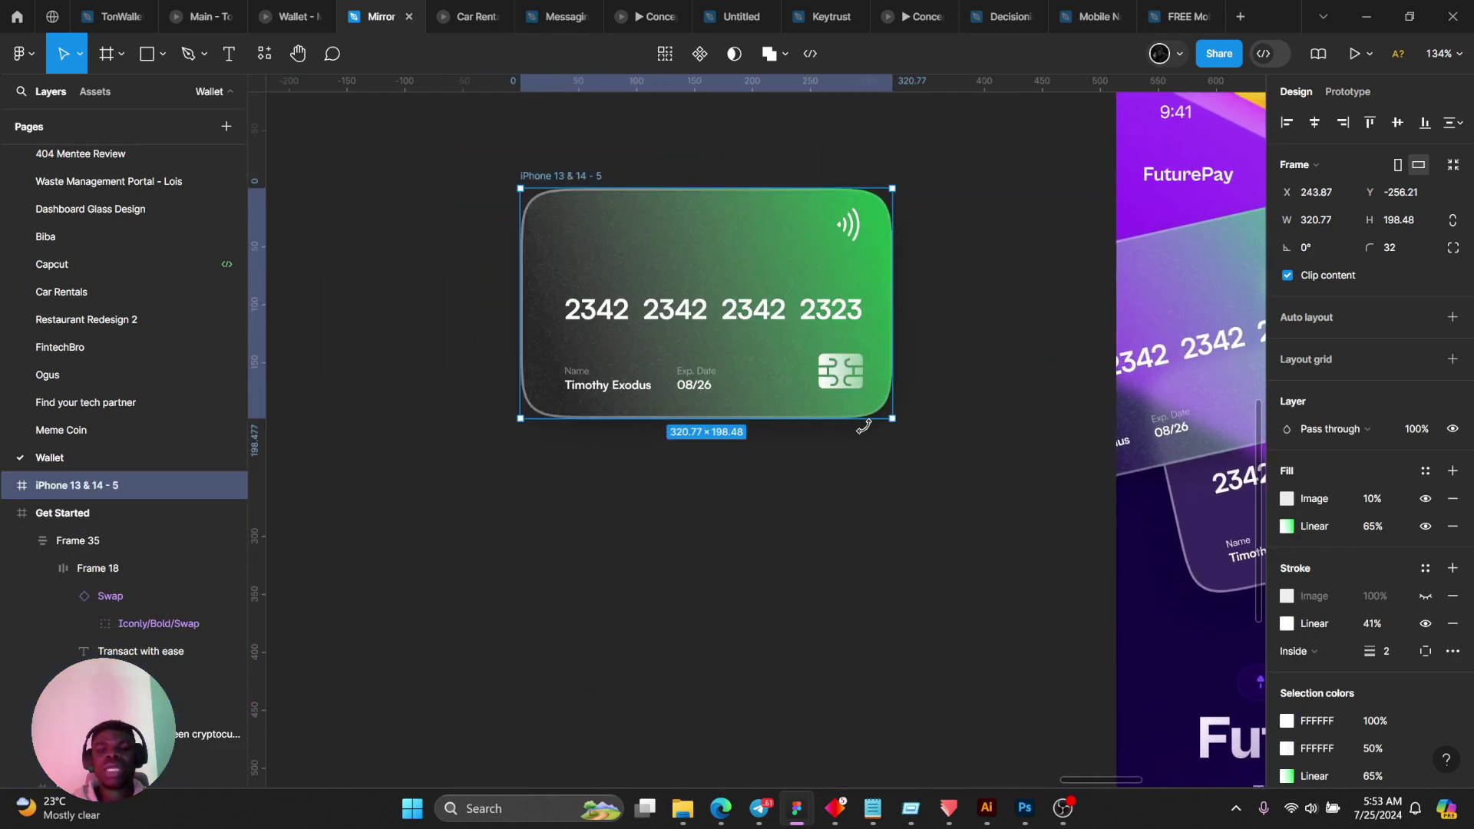
Hide the 10% noise image fill on the straightened card copy.
{"action": "left_click", "coordinate": [591, 625]}
{"action": "scroll", "coordinate": [609, 596], "scroll_direction": "up", "scroll_amount": 5}
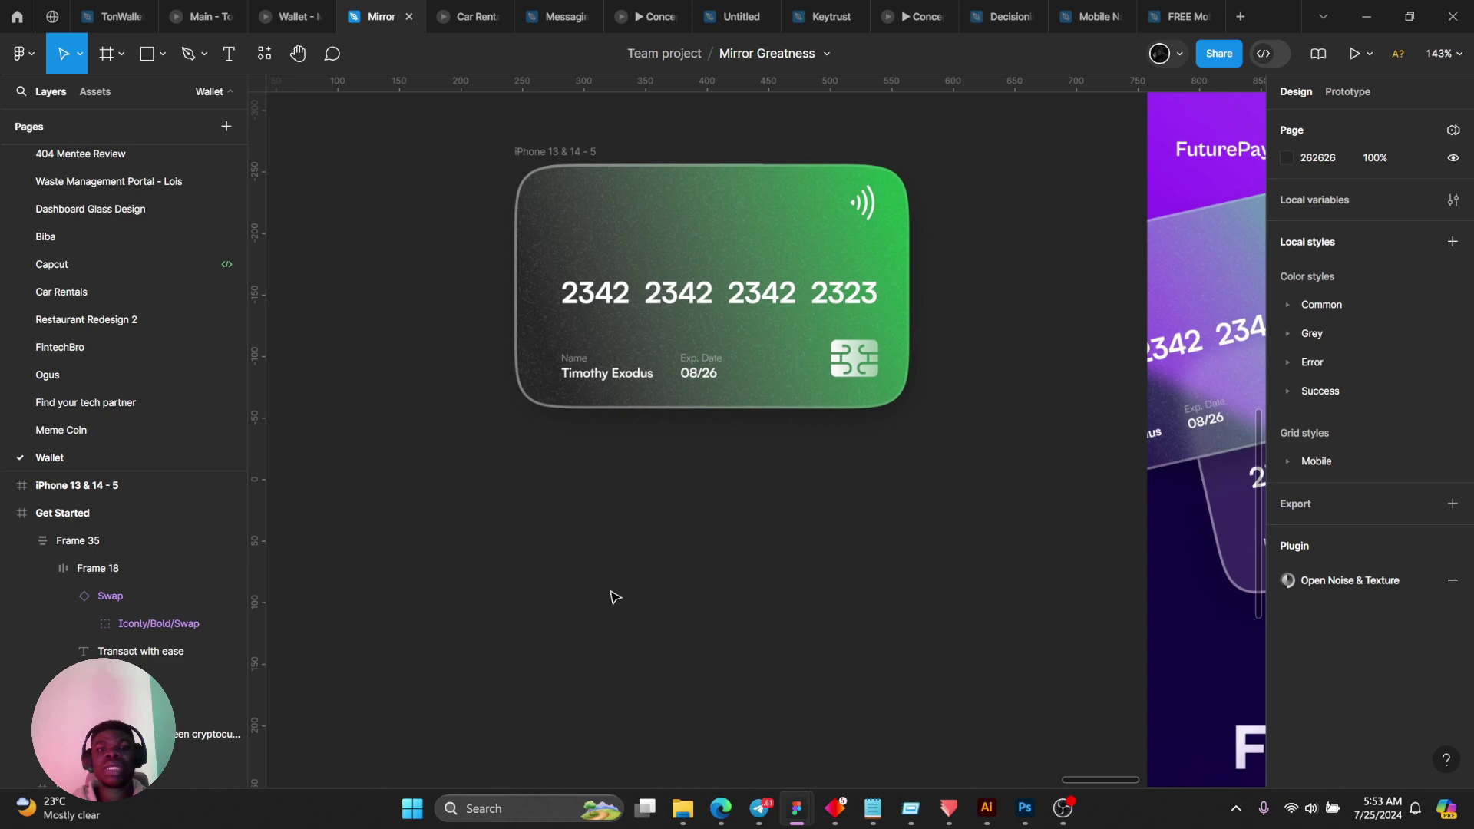
{"action": "left_click_drag", "start_coordinate": [721, 693], "coordinate": [713, 779]}
{"action": "scroll", "coordinate": [713, 710], "scroll_direction": "up", "scroll_amount": 1}
{"action": "left_click", "coordinate": [726, 407]}
{"action": "left_click", "coordinate": [747, 294]}
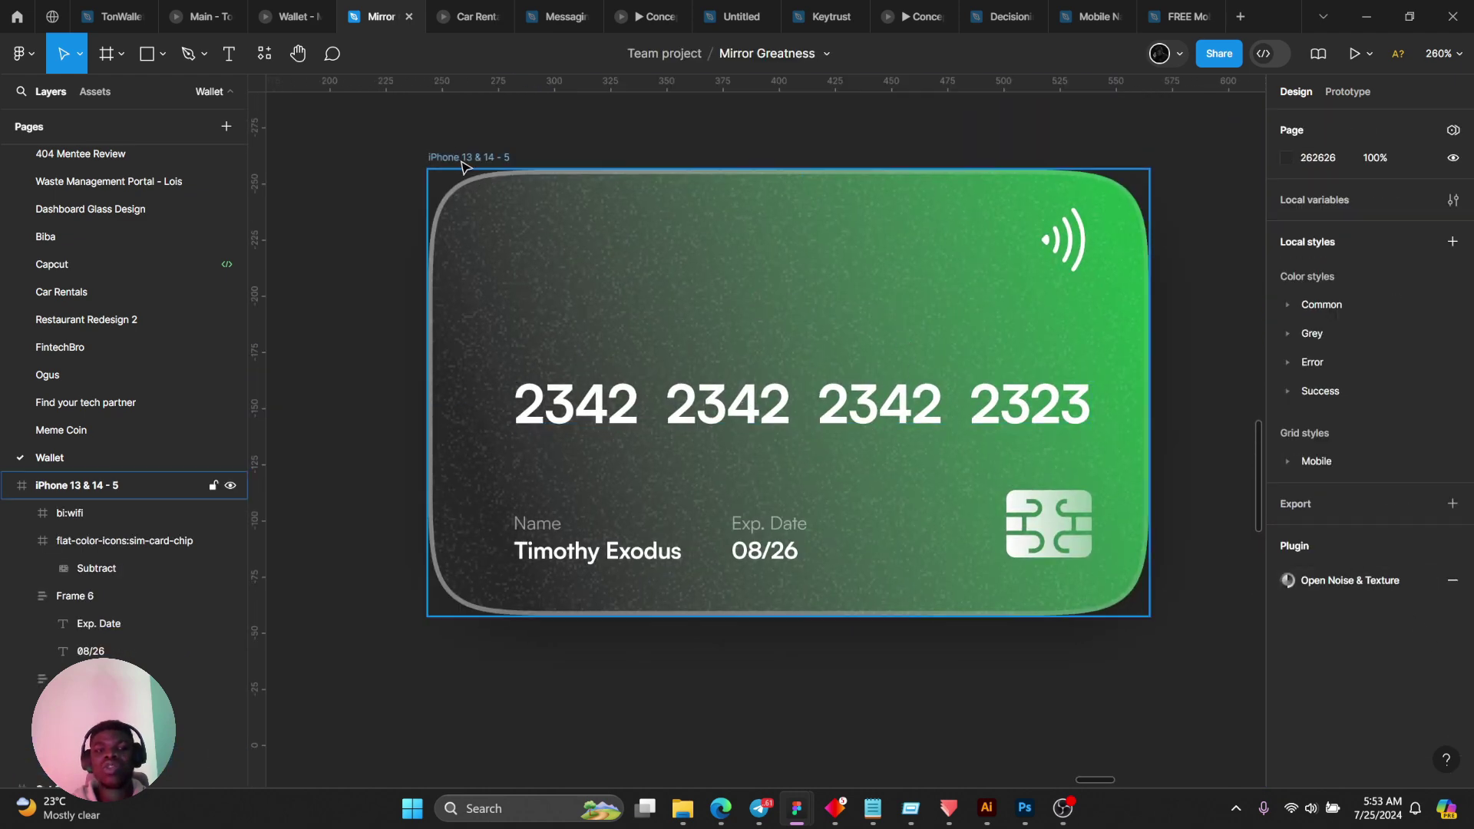
{"action": "left_click", "coordinate": [902, 342]}
{"action": "scroll", "coordinate": [1395, 523], "scroll_direction": "down", "scroll_amount": 2}
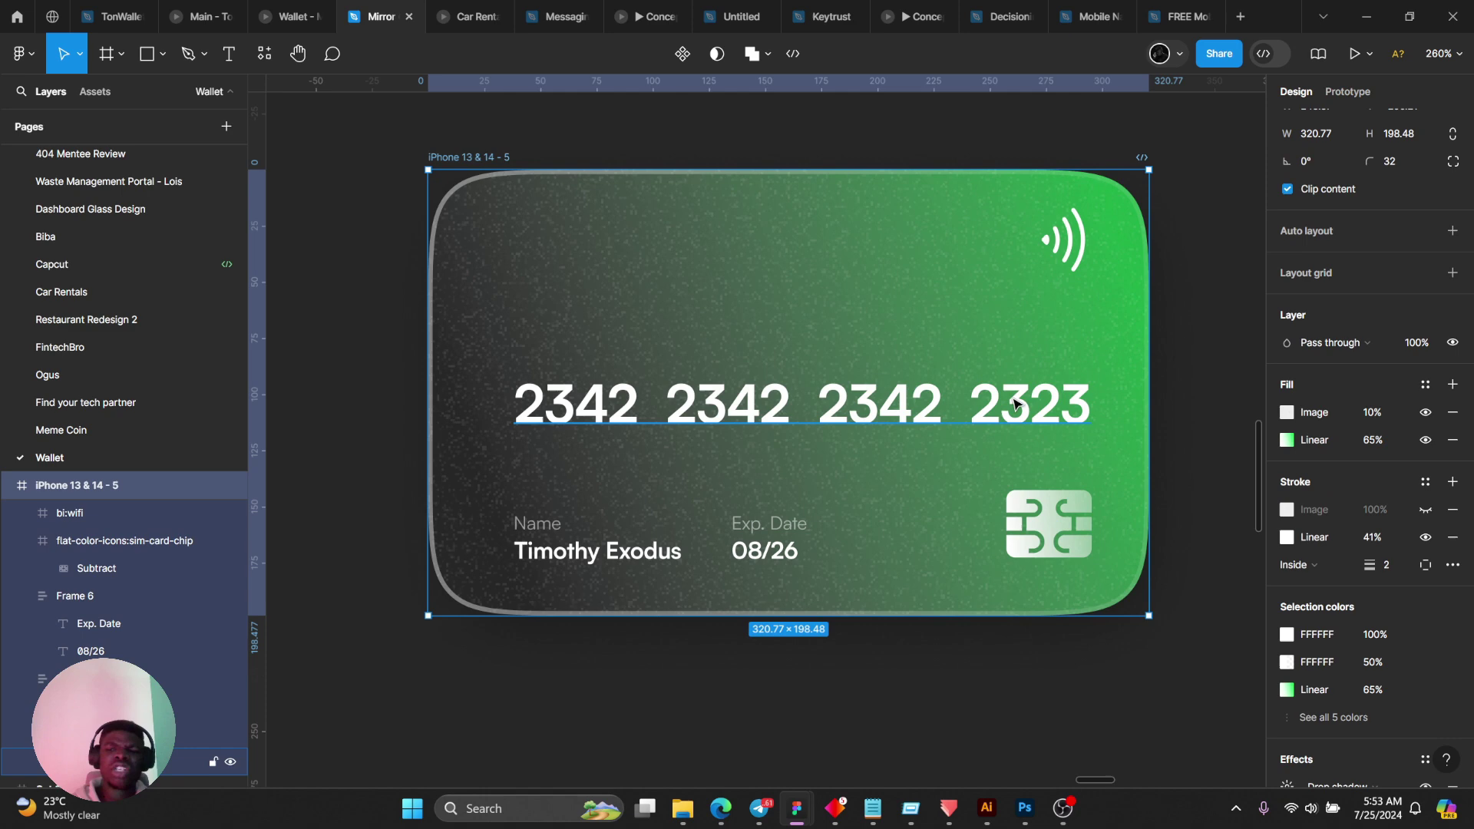
{"action": "left_click", "coordinate": [1412, 411]}
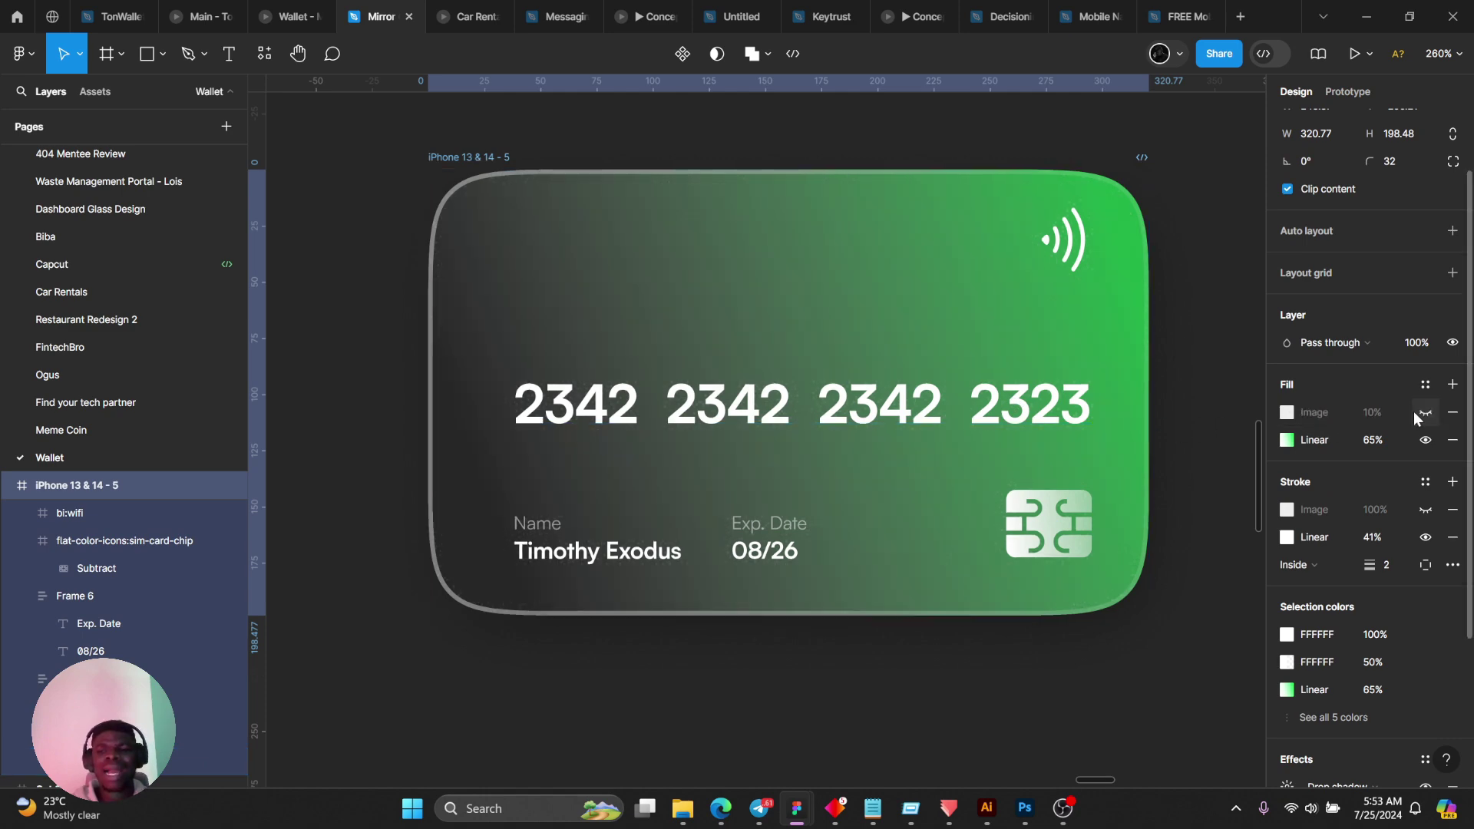
Inspect the linear gradient fill of the straightened card copy.
{"action": "left_click", "coordinate": [748, 299]}
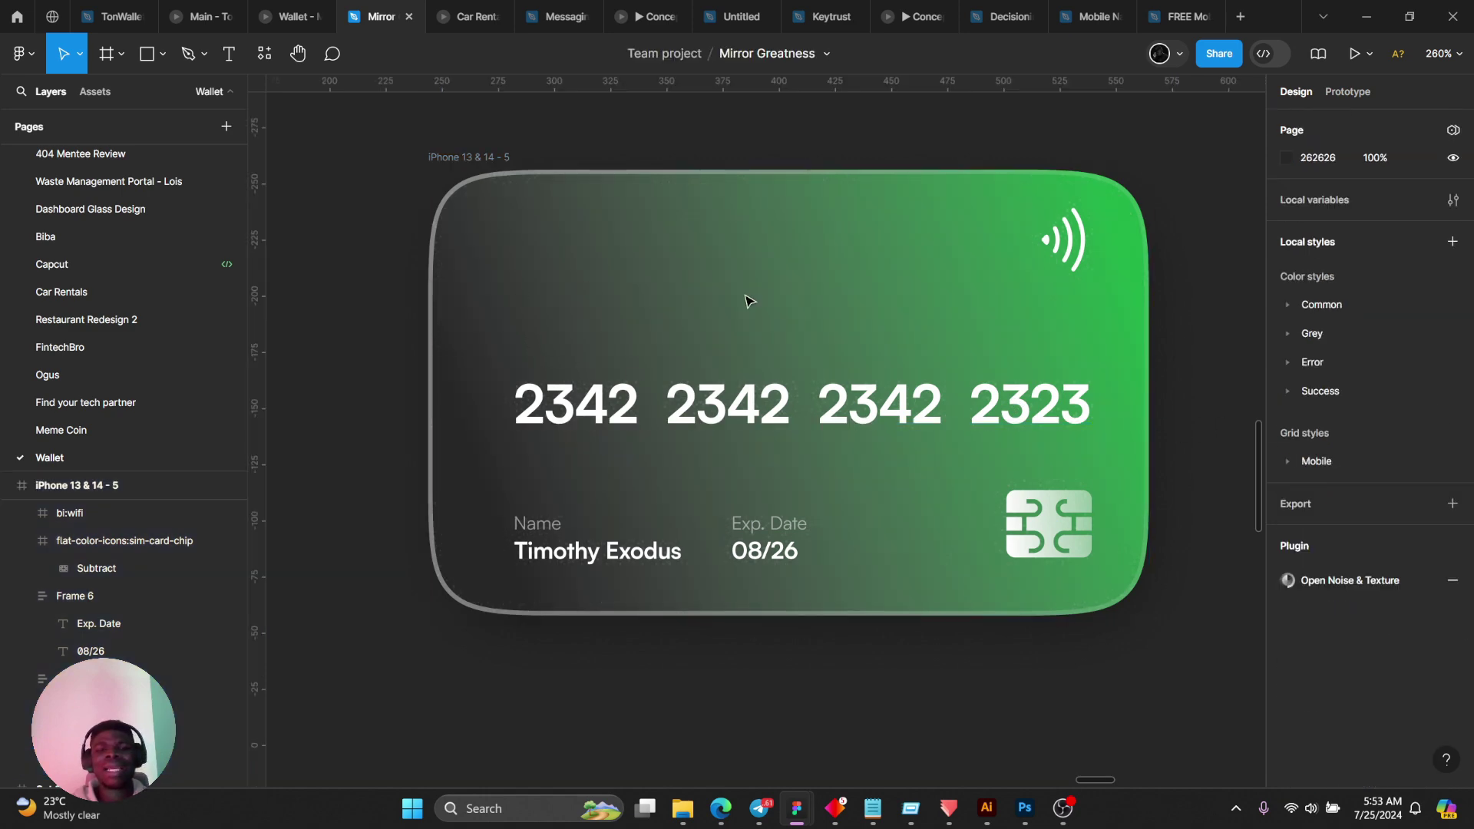
{"action": "left_click", "coordinate": [778, 191]}
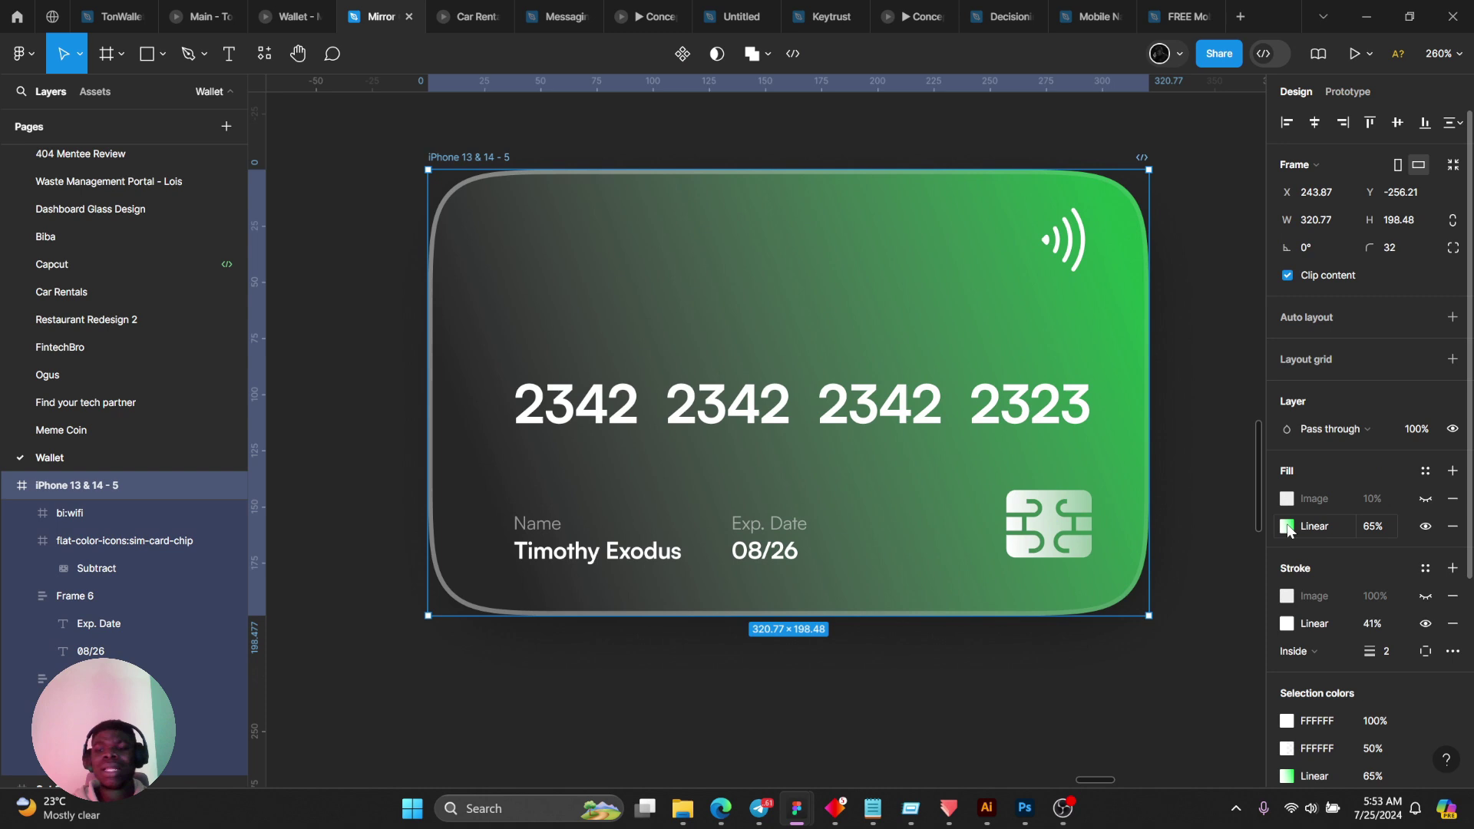
{"action": "left_click", "coordinate": [1287, 526]}
{"action": "left_click", "coordinate": [1375, 460]}
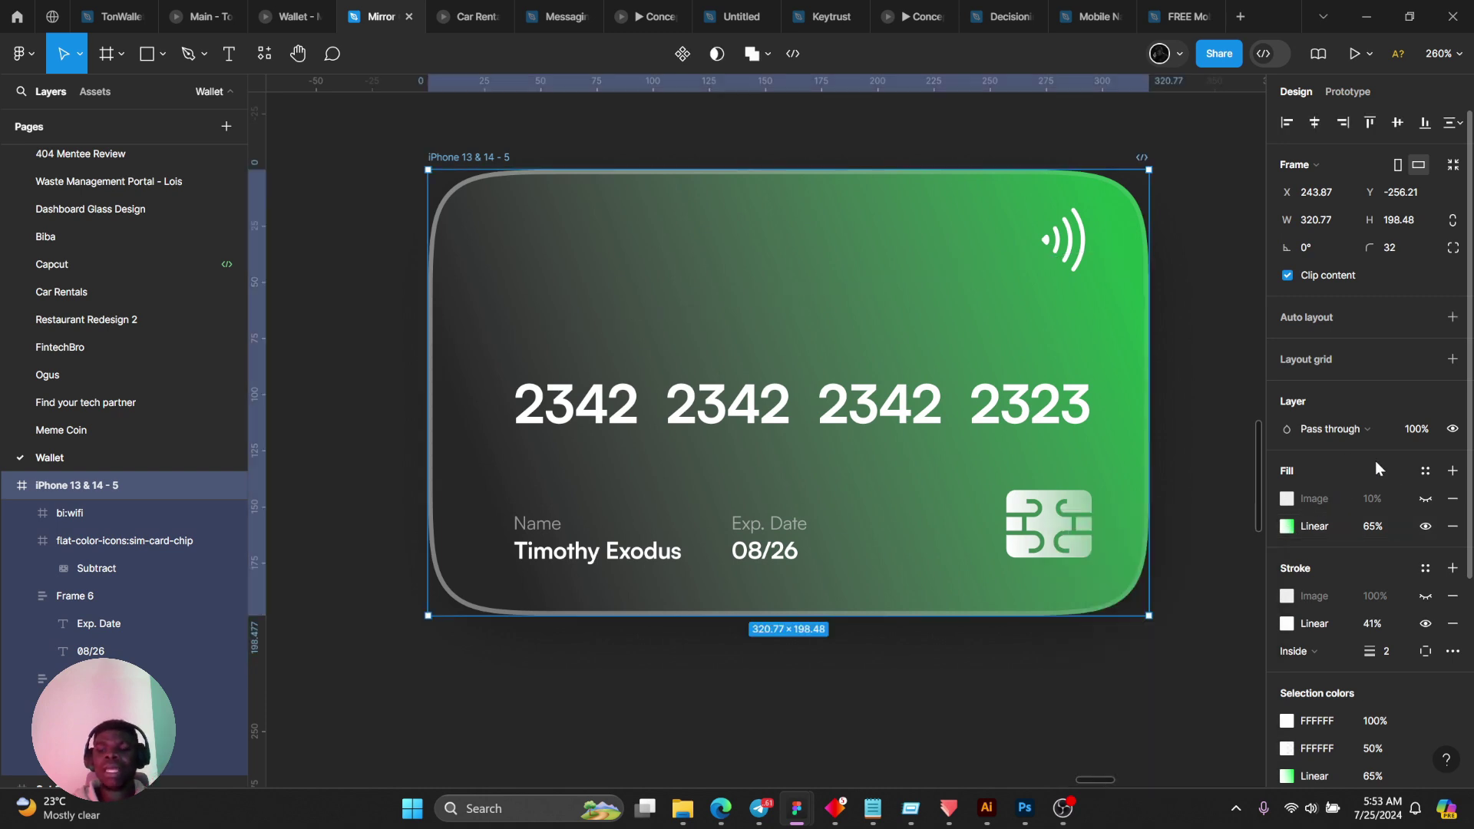
Add an extra fill to the straightened card copy, switch it to a linear gradient, and remove that fill again.
{"action": "left_click", "coordinate": [1453, 470]}
{"action": "left_click", "coordinate": [1289, 499]}
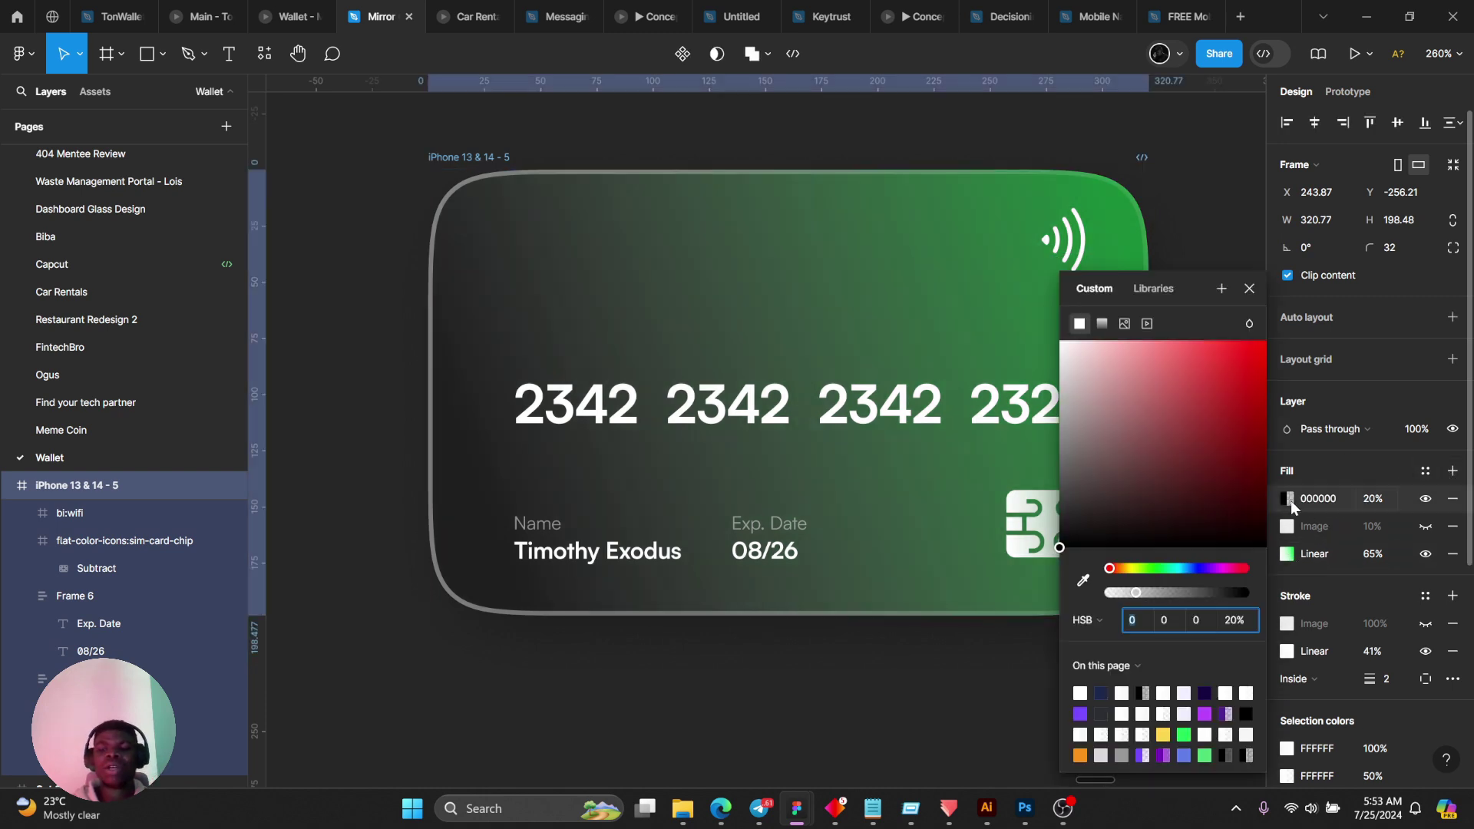
{"action": "left_click", "coordinate": [1103, 324]}
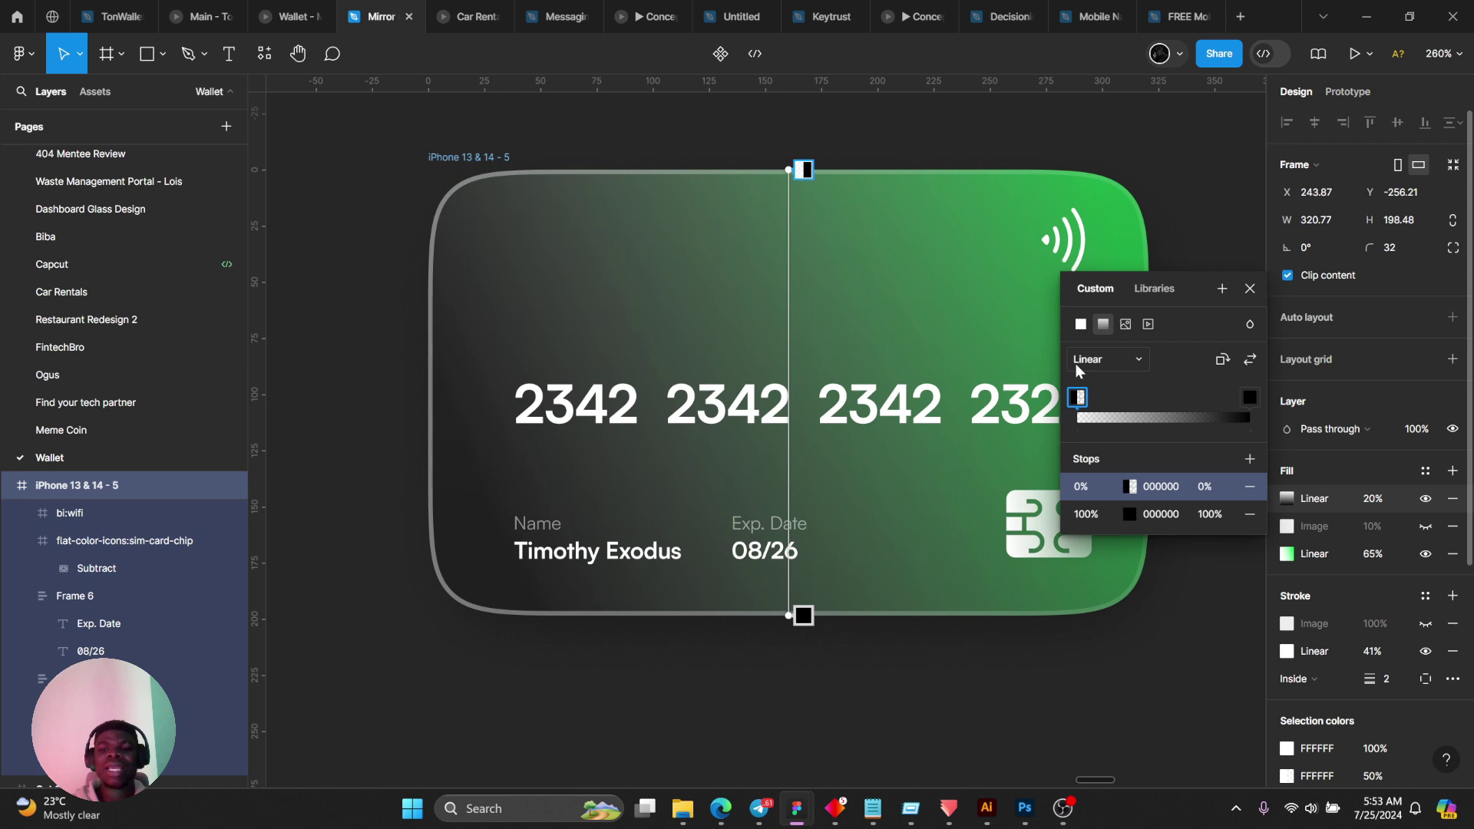
{"action": "left_click", "coordinate": [1452, 498]}
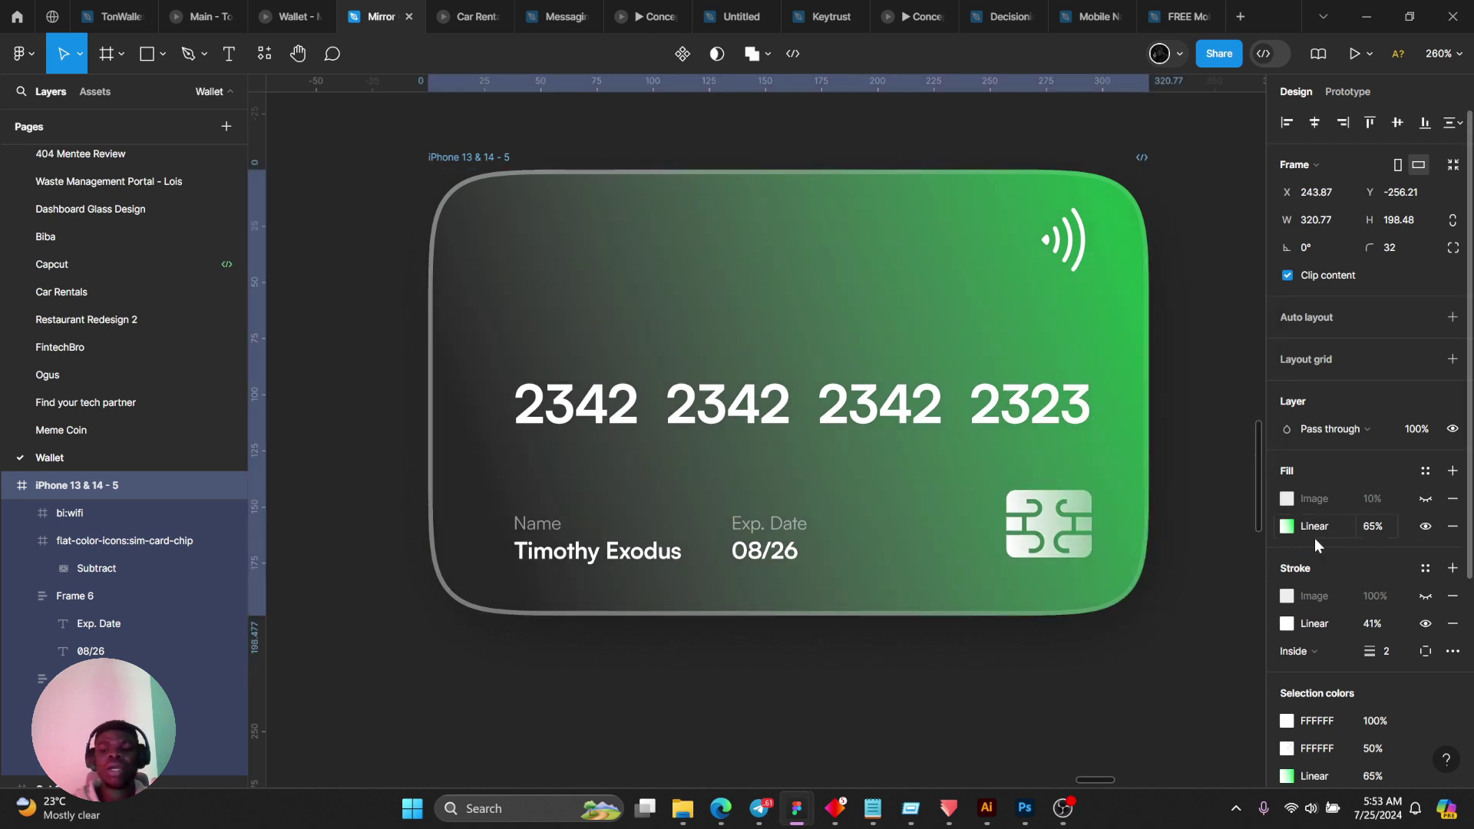
Extend the green end of the card copy's linear gradient fill to the card's right edge, near the contactless symbol.
{"action": "left_click", "coordinate": [1289, 526]}
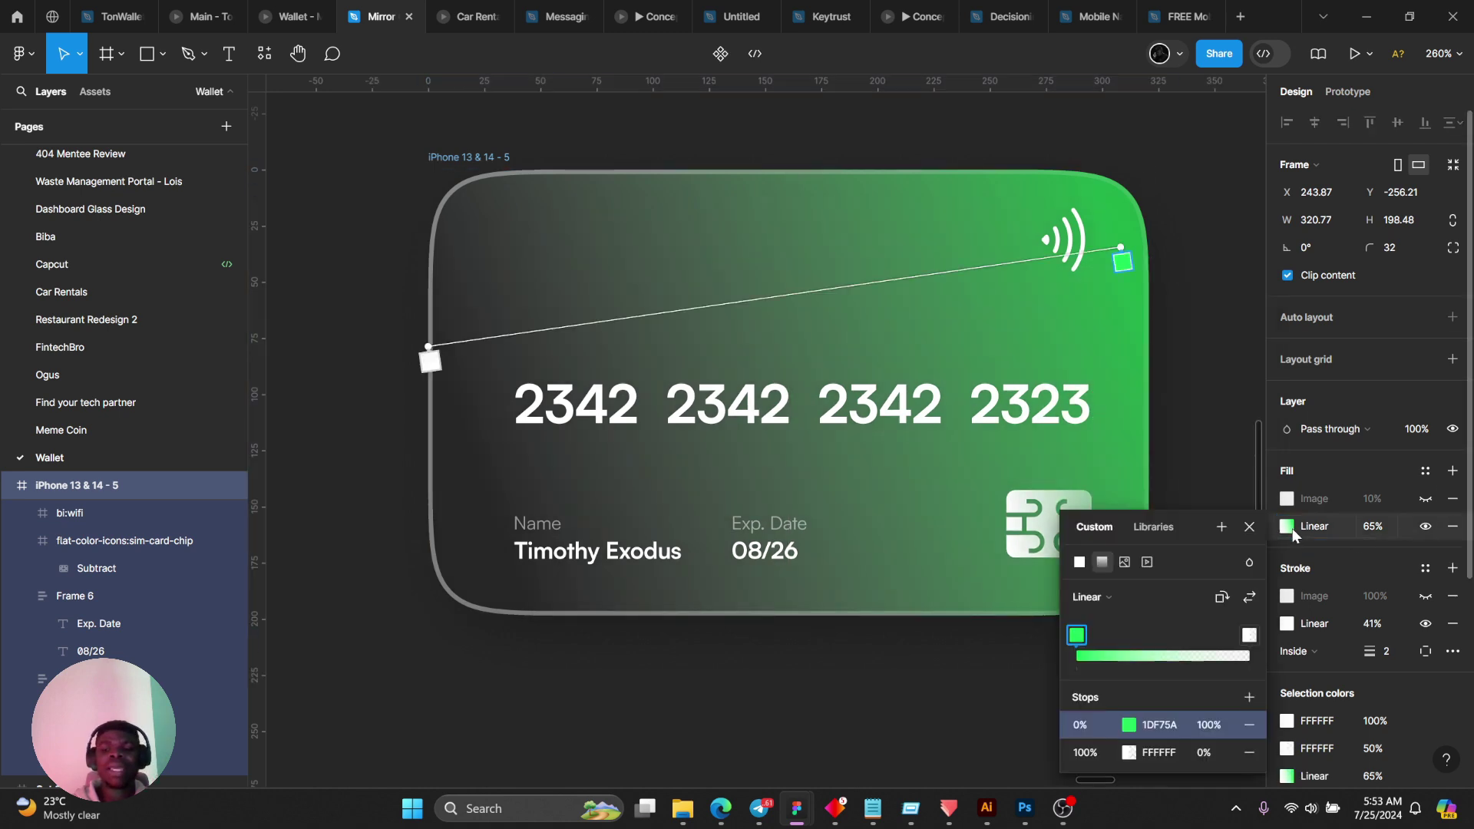
{"action": "left_click", "coordinate": [430, 360]}
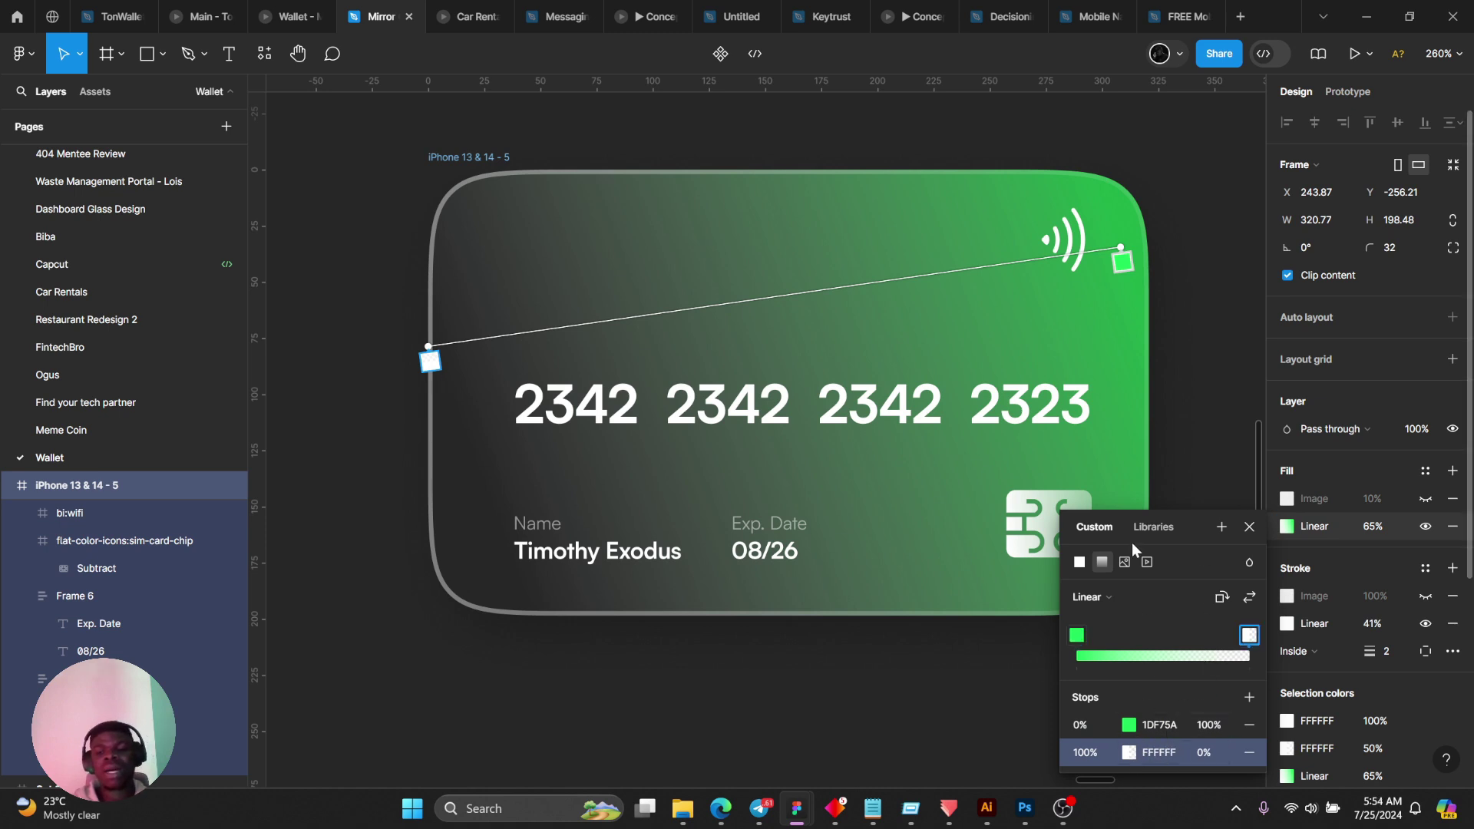
{"action": "left_click", "coordinate": [1121, 261]}
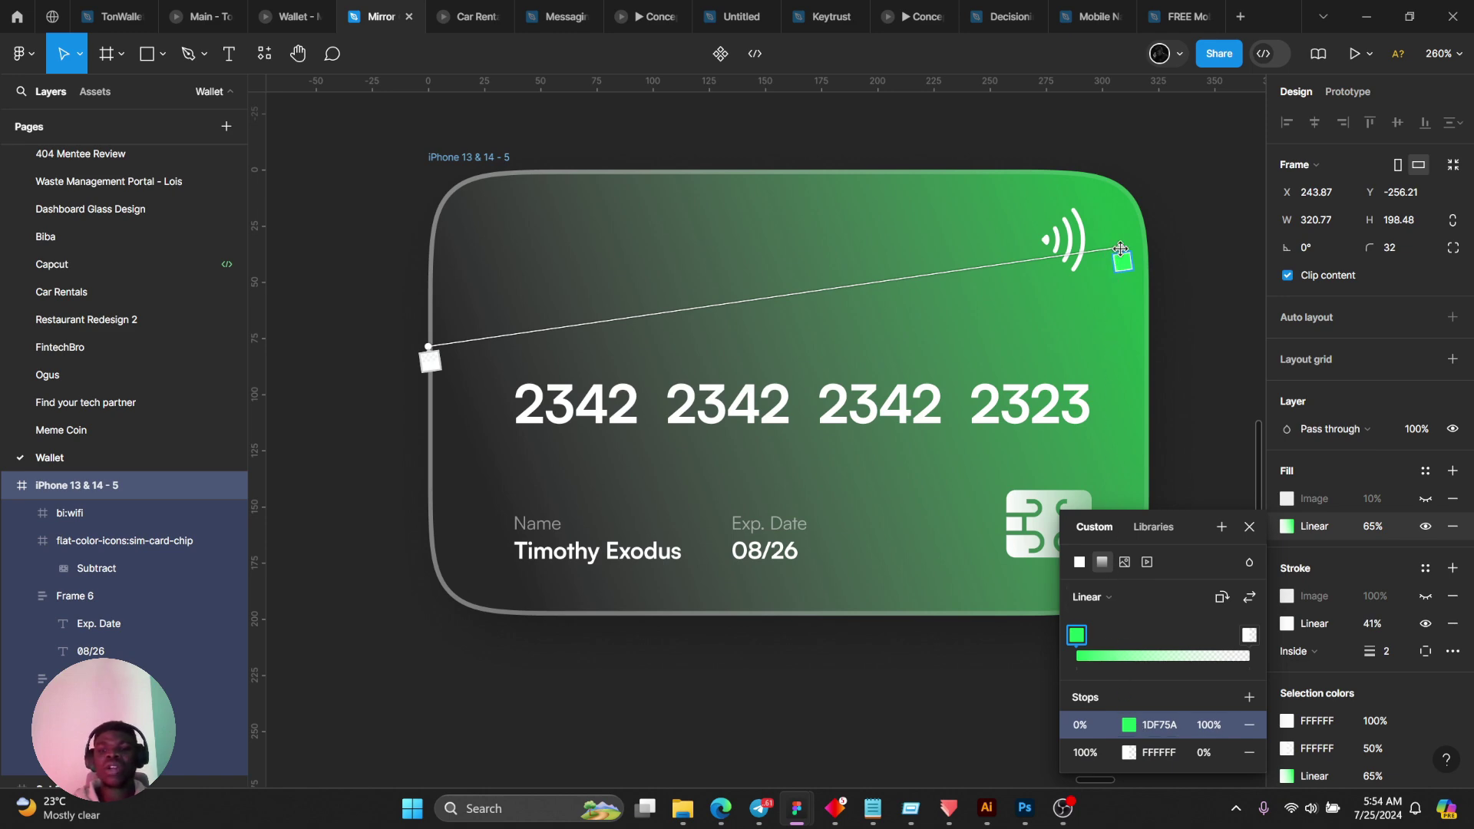
{"action": "left_click_drag", "start_coordinate": [1120, 247], "coordinate": [1144, 233]}
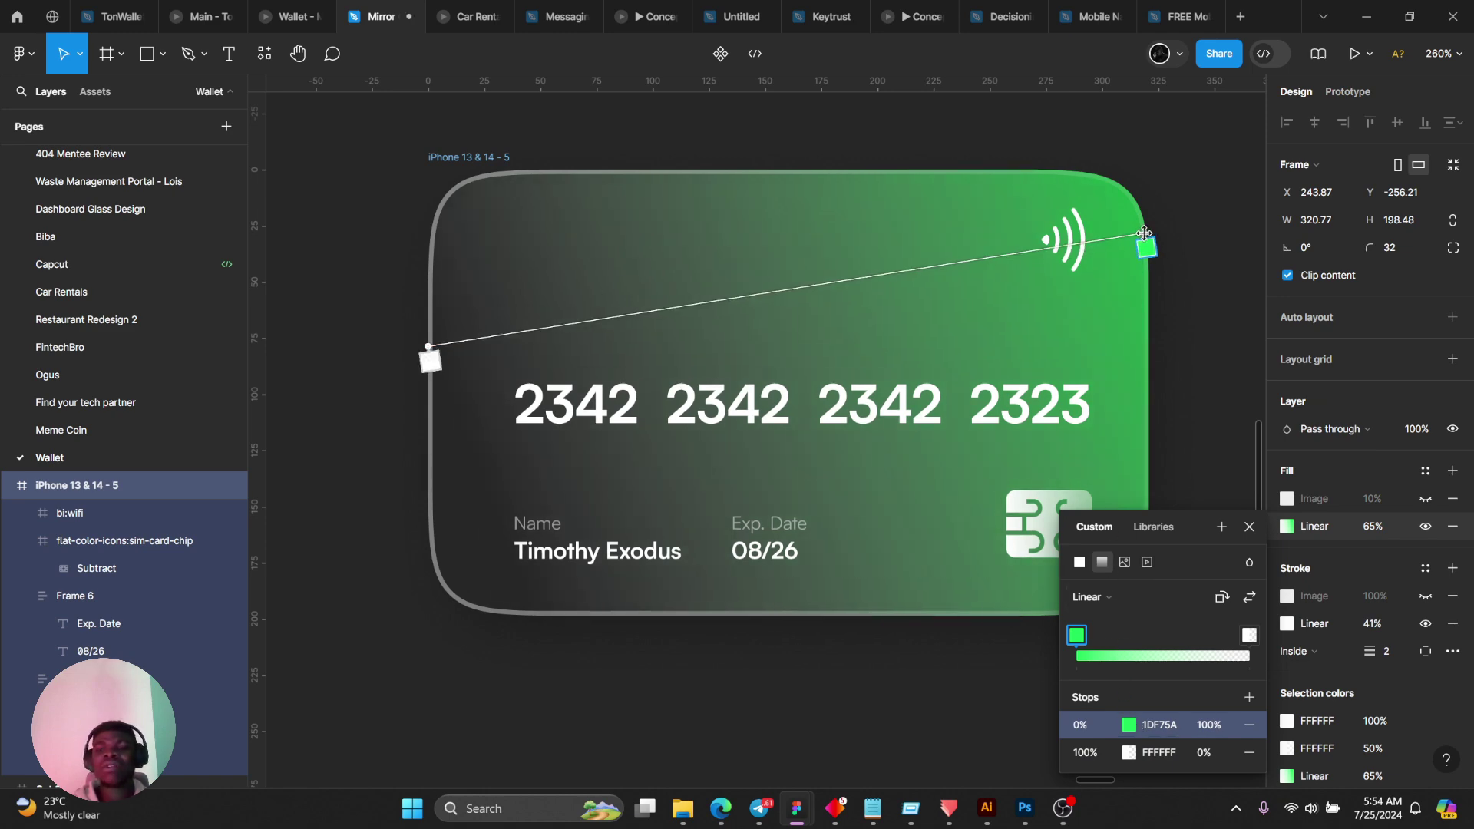
{"action": "scroll", "coordinate": [951, 296], "scroll_direction": "down", "scroll_amount": 5}
{"action": "scroll", "coordinate": [756, 288], "scroll_direction": "right", "scroll_amount": 4}
{"action": "scroll", "coordinate": [628, 300], "scroll_direction": "up", "scroll_amount": 3}
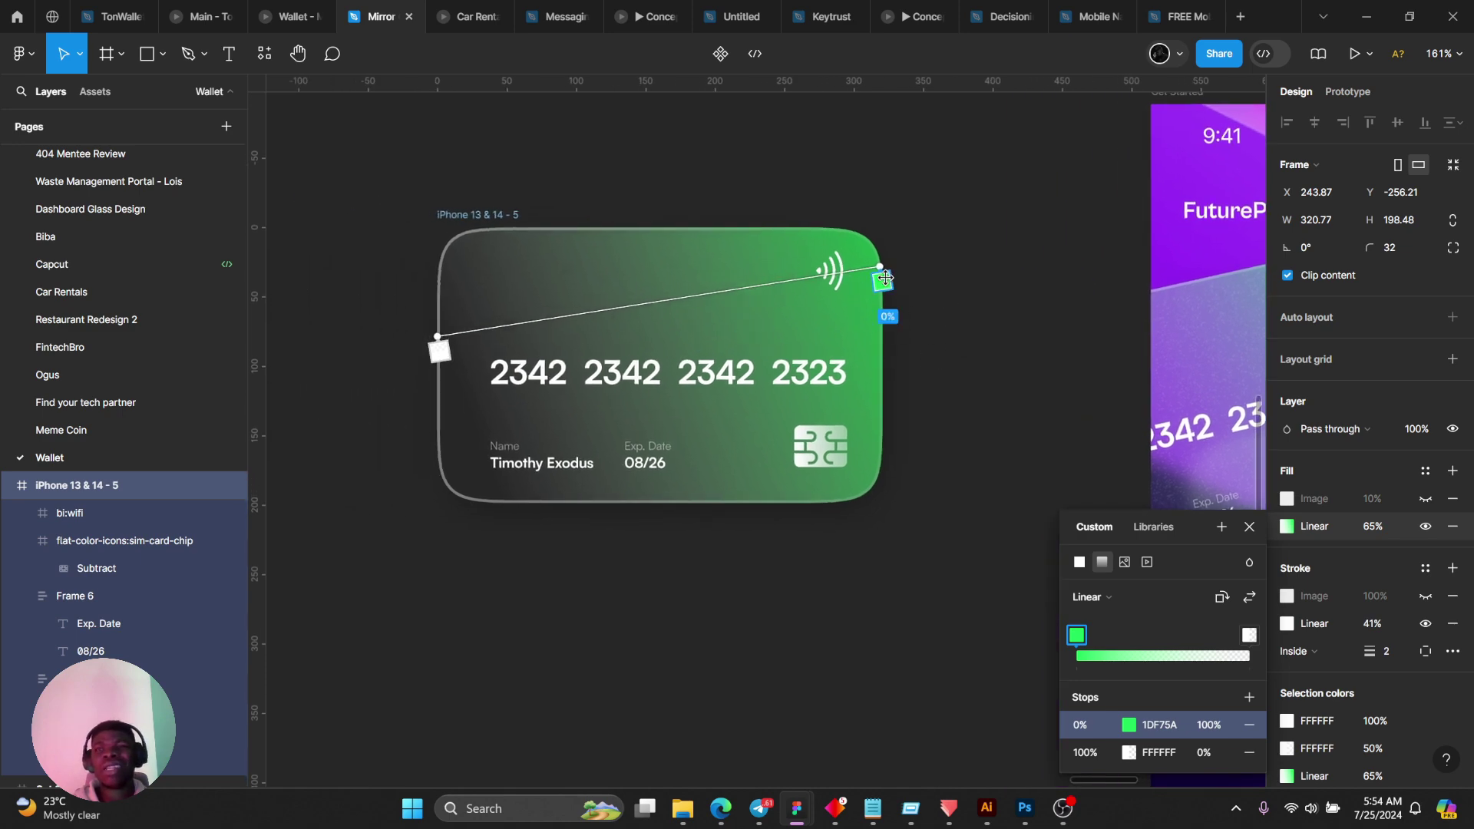
Show the hidden 10% noise image fill on the straightened card copy again.
{"action": "left_click", "coordinate": [1371, 528]}
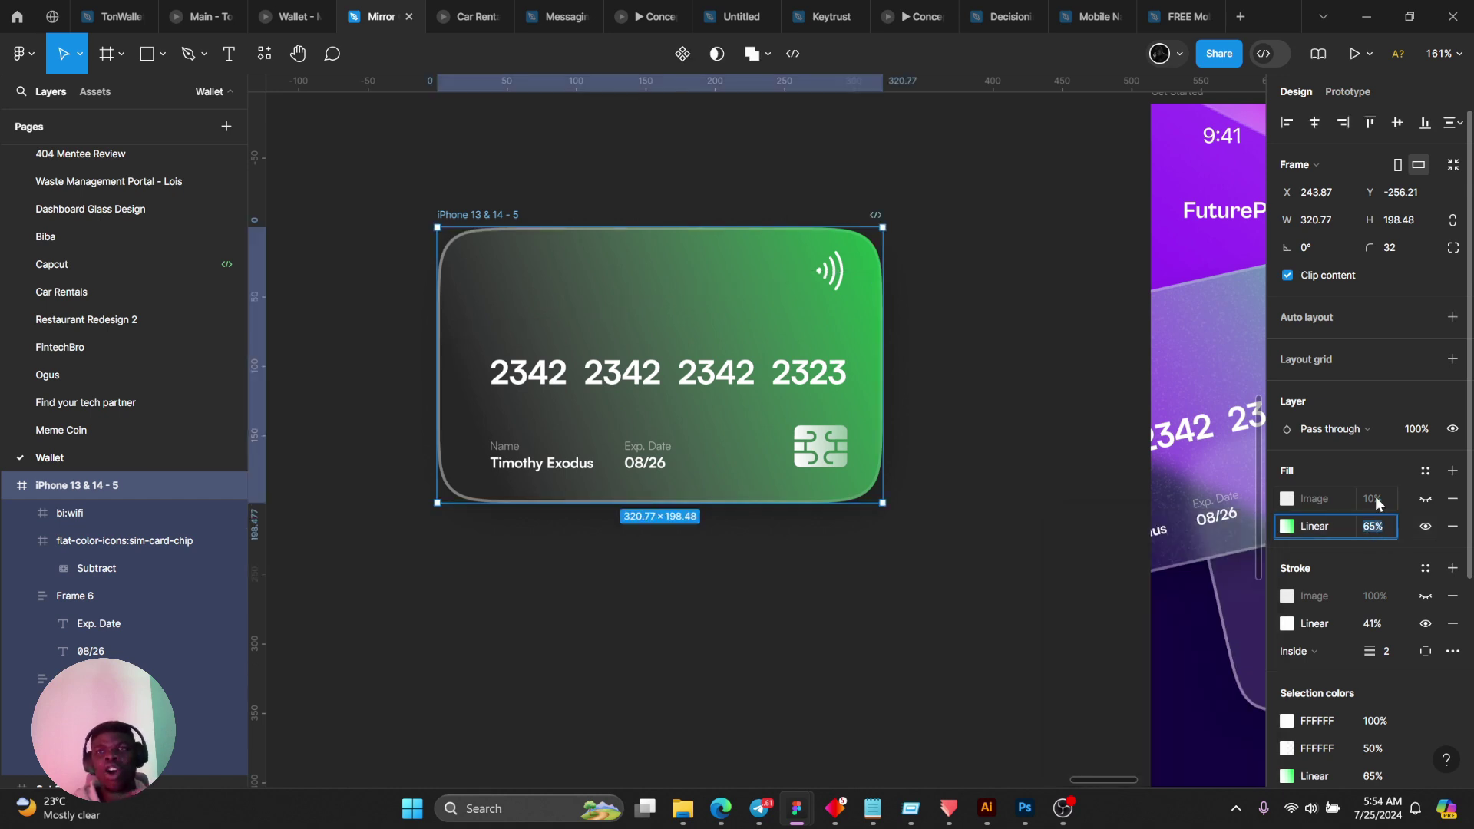
{"action": "scroll", "coordinate": [977, 407], "scroll_direction": "right", "scroll_amount": 5}
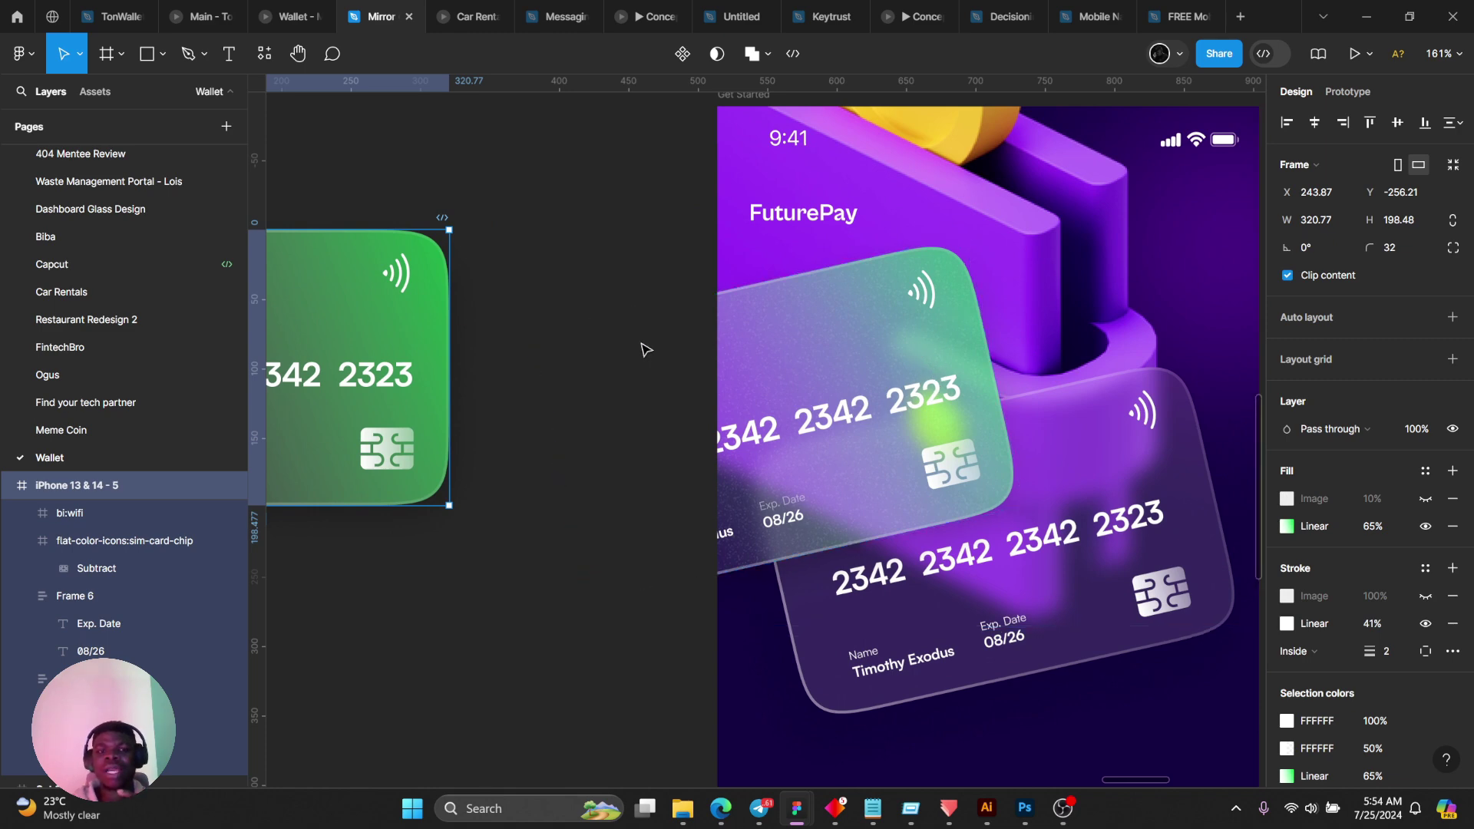
{"action": "scroll", "coordinate": [637, 338], "scroll_direction": "left", "scroll_amount": 5}
{"action": "key", "text": "Escape"}
{"action": "left_click", "coordinate": [429, 206]}
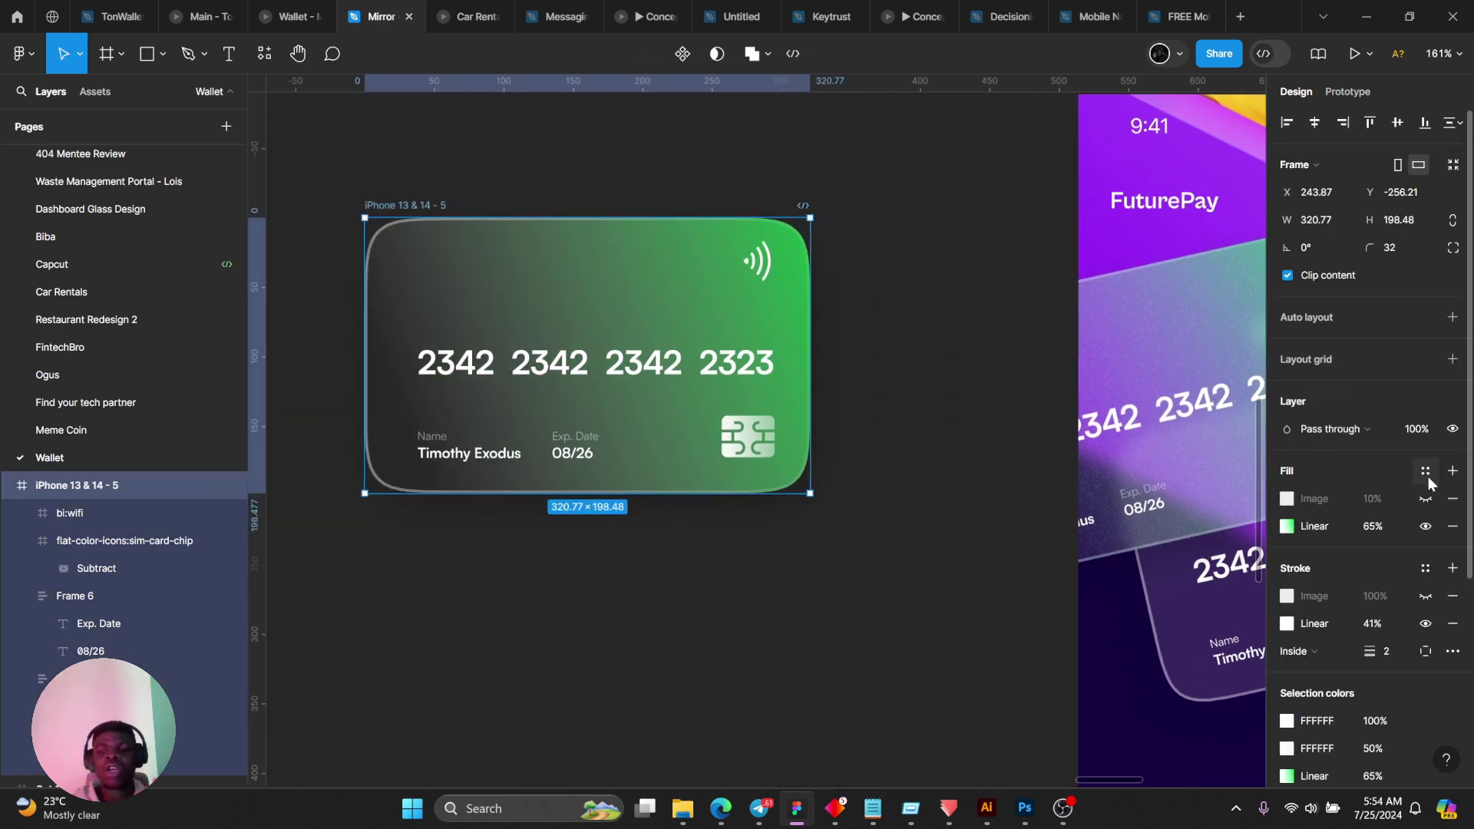
Find the Noise & Texture plugin with the search term "noise", review its pattern settings, and close it.
{"action": "left_click", "coordinate": [265, 55]}
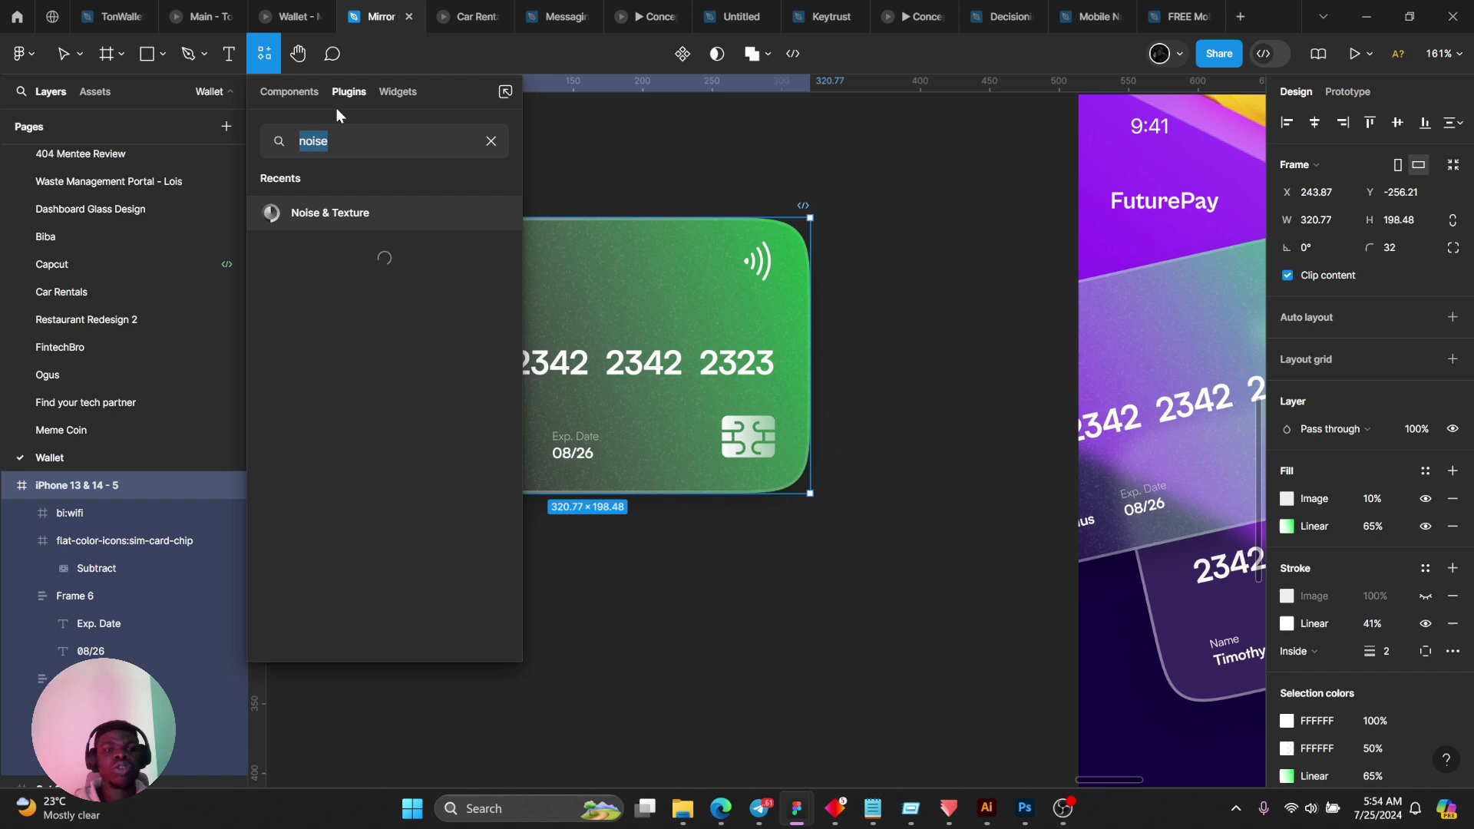
{"action": "double_click", "coordinate": [315, 141]}
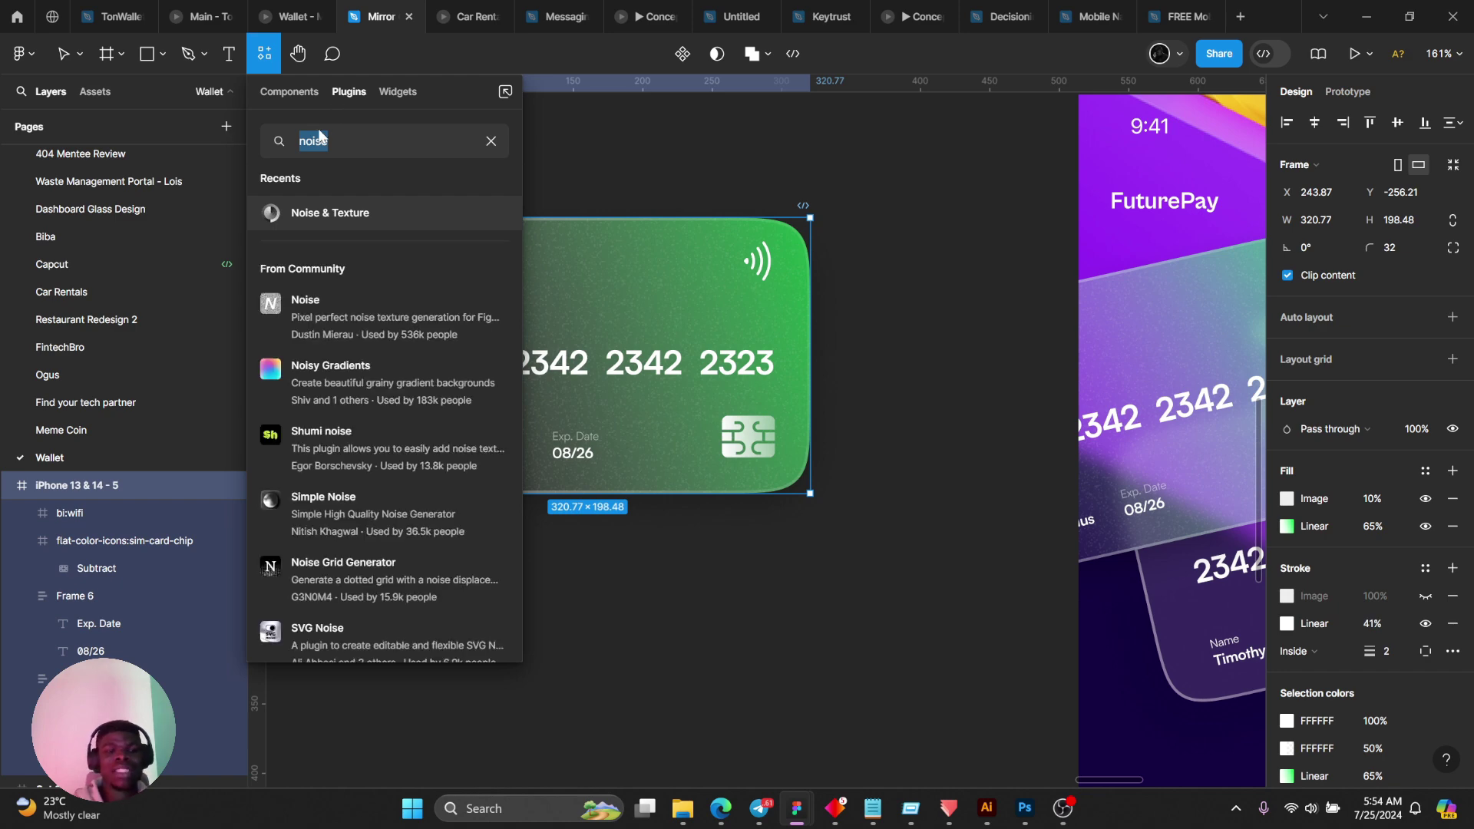
{"action": "left_click", "coordinate": [303, 213]}
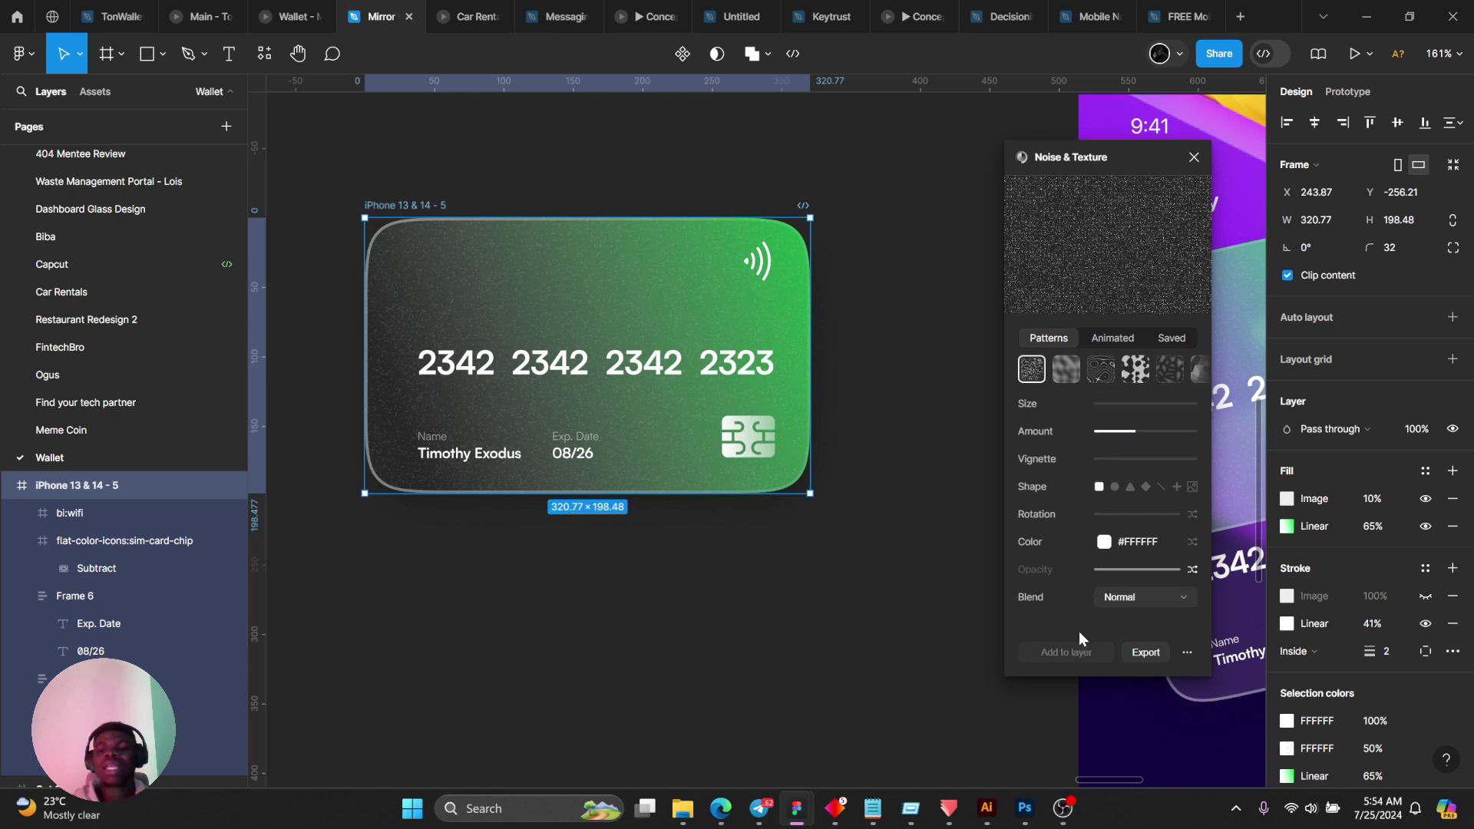
{"action": "left_click", "coordinate": [1193, 158]}
Delete the straightened card copy from the canvas beside the Get Started frame.
{"action": "scroll", "coordinate": [872, 411], "scroll_direction": "down", "scroll_amount": 5}
{"action": "scroll", "coordinate": [726, 514], "scroll_direction": "up", "scroll_amount": 3}
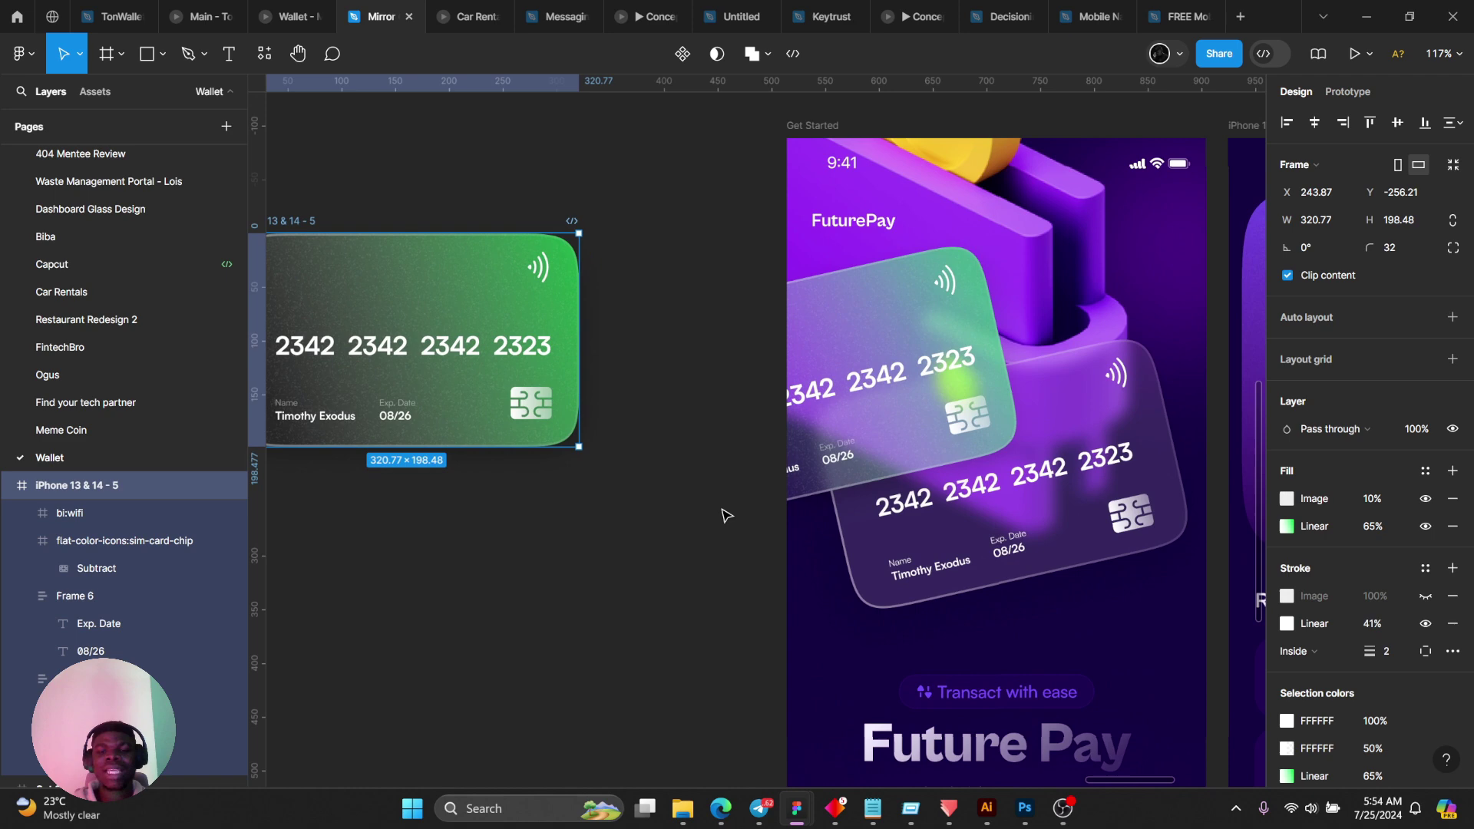
{"action": "scroll", "coordinate": [726, 514], "scroll_direction": "down", "scroll_amount": 1}
{"action": "key", "text": "Delete"}
Inspect the solid fill colour and opacity of the purple glass card in the Get Started frame.
{"action": "scroll", "coordinate": [806, 486], "scroll_direction": "right", "scroll_amount": 3}
{"action": "left_click", "coordinate": [908, 525]}
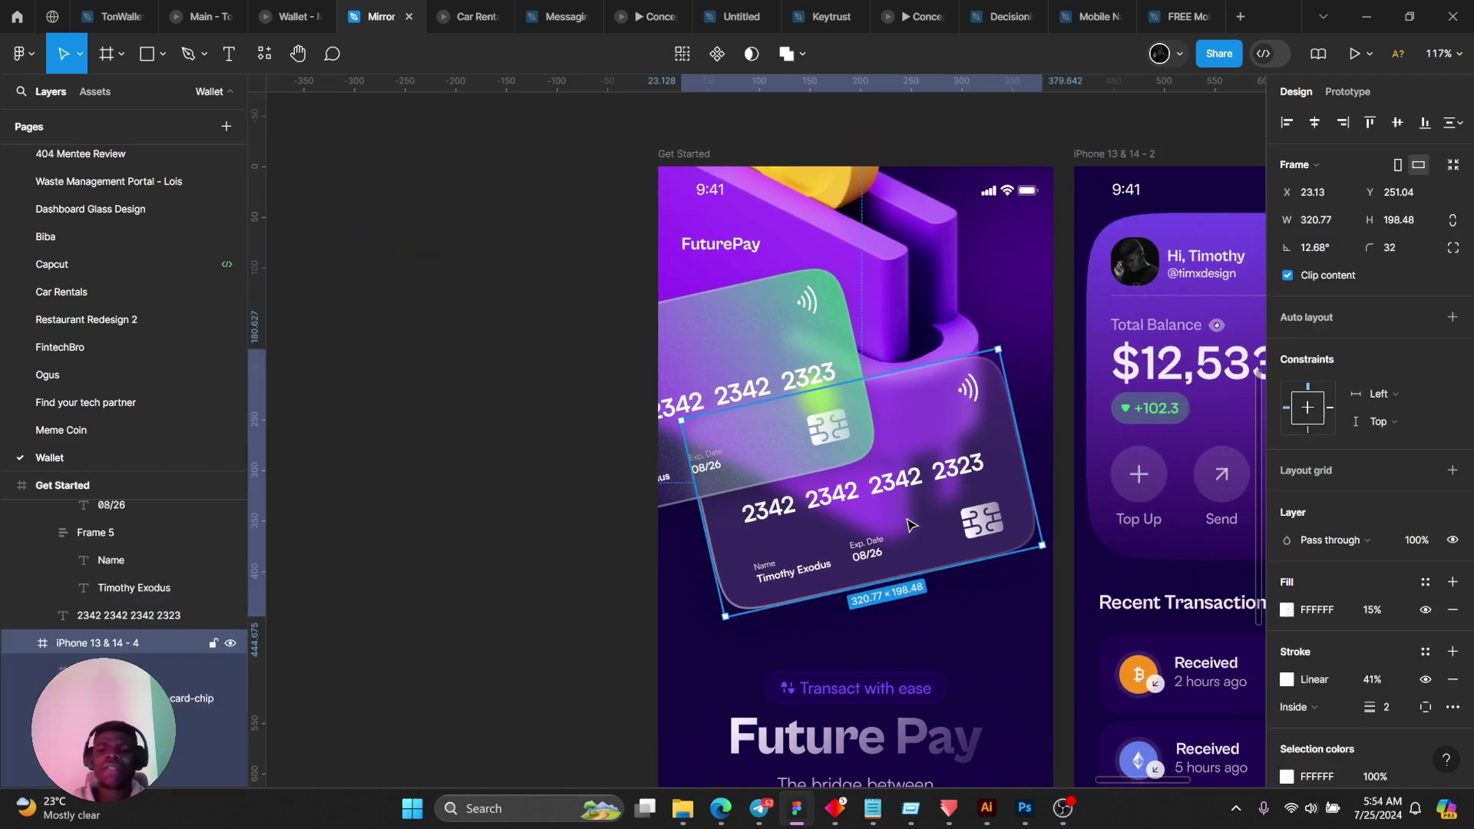
{"action": "left_click", "coordinate": [1286, 611]}
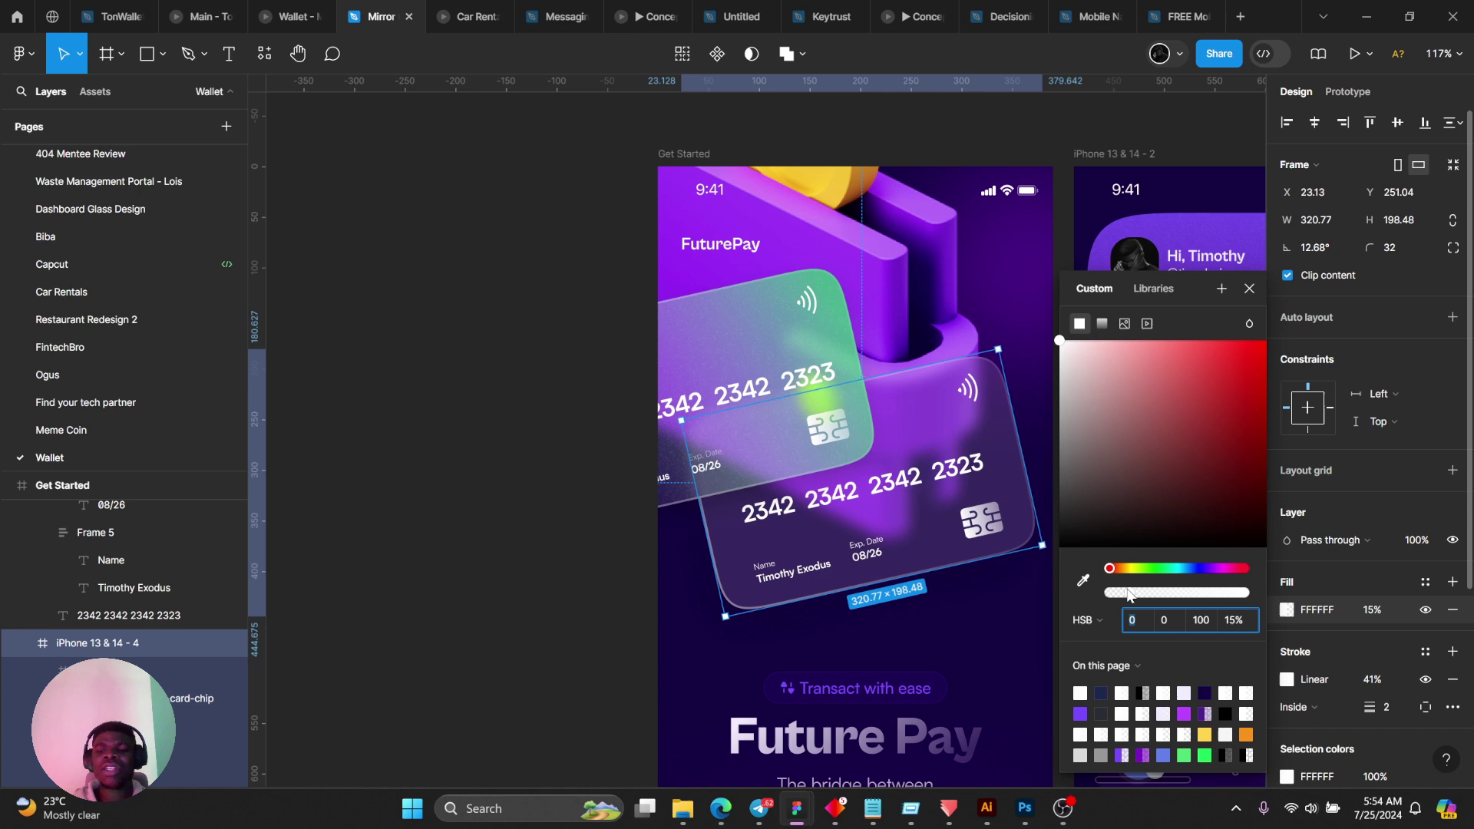
{"action": "mouse_move", "coordinate": [1130, 595]}
{"action": "left_mouse_down"}
{"action": "mouse_move", "coordinate": [1109, 579]}
{"action": "mouse_move", "coordinate": [1129, 572]}
{"action": "left_mouse_up"}
{"action": "scroll", "coordinate": [883, 480], "scroll_direction": "up", "scroll_amount": 4}
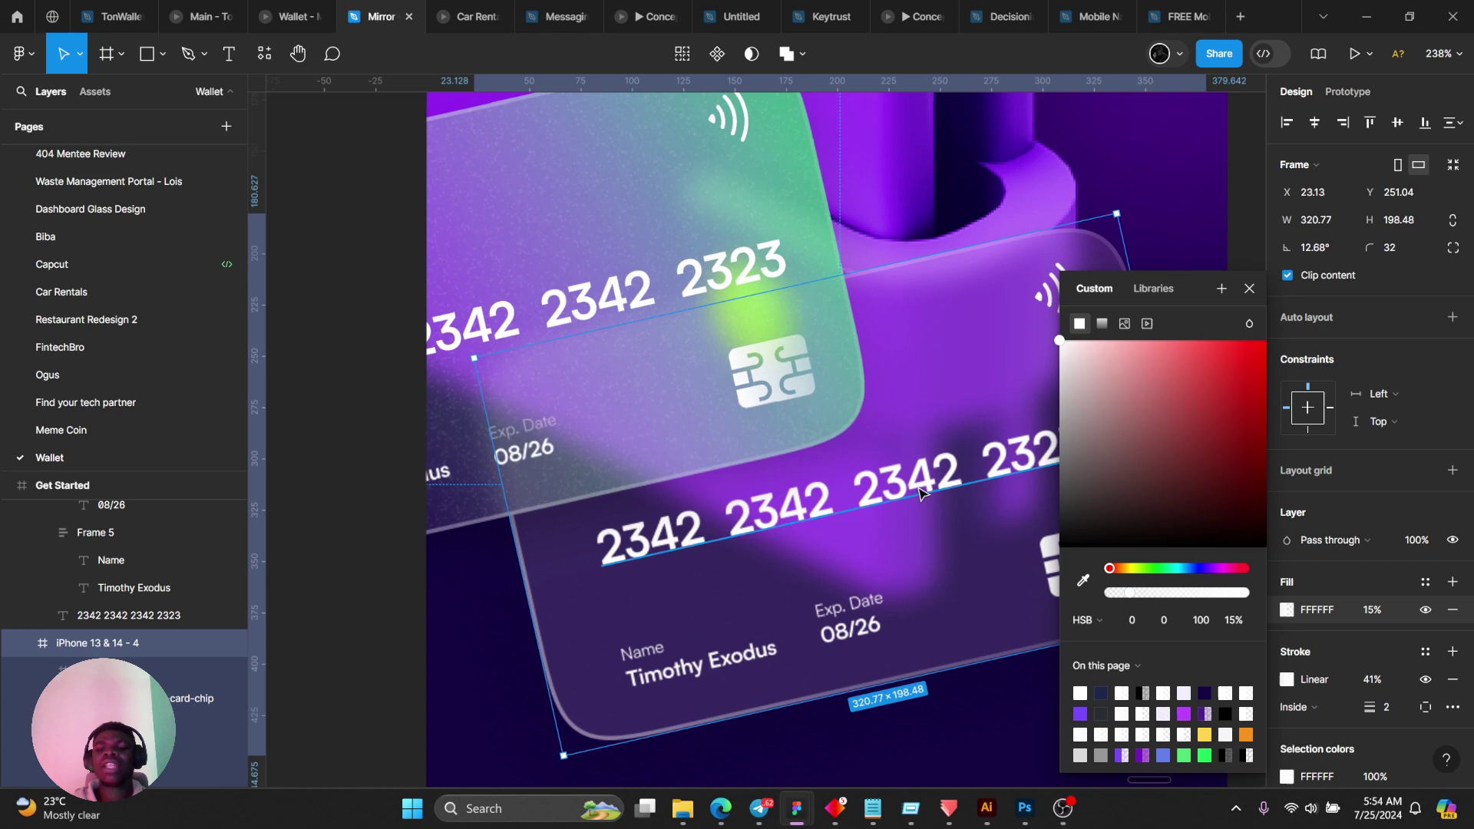
{"action": "scroll", "coordinate": [921, 494], "scroll_direction": "down", "scroll_amount": 5}
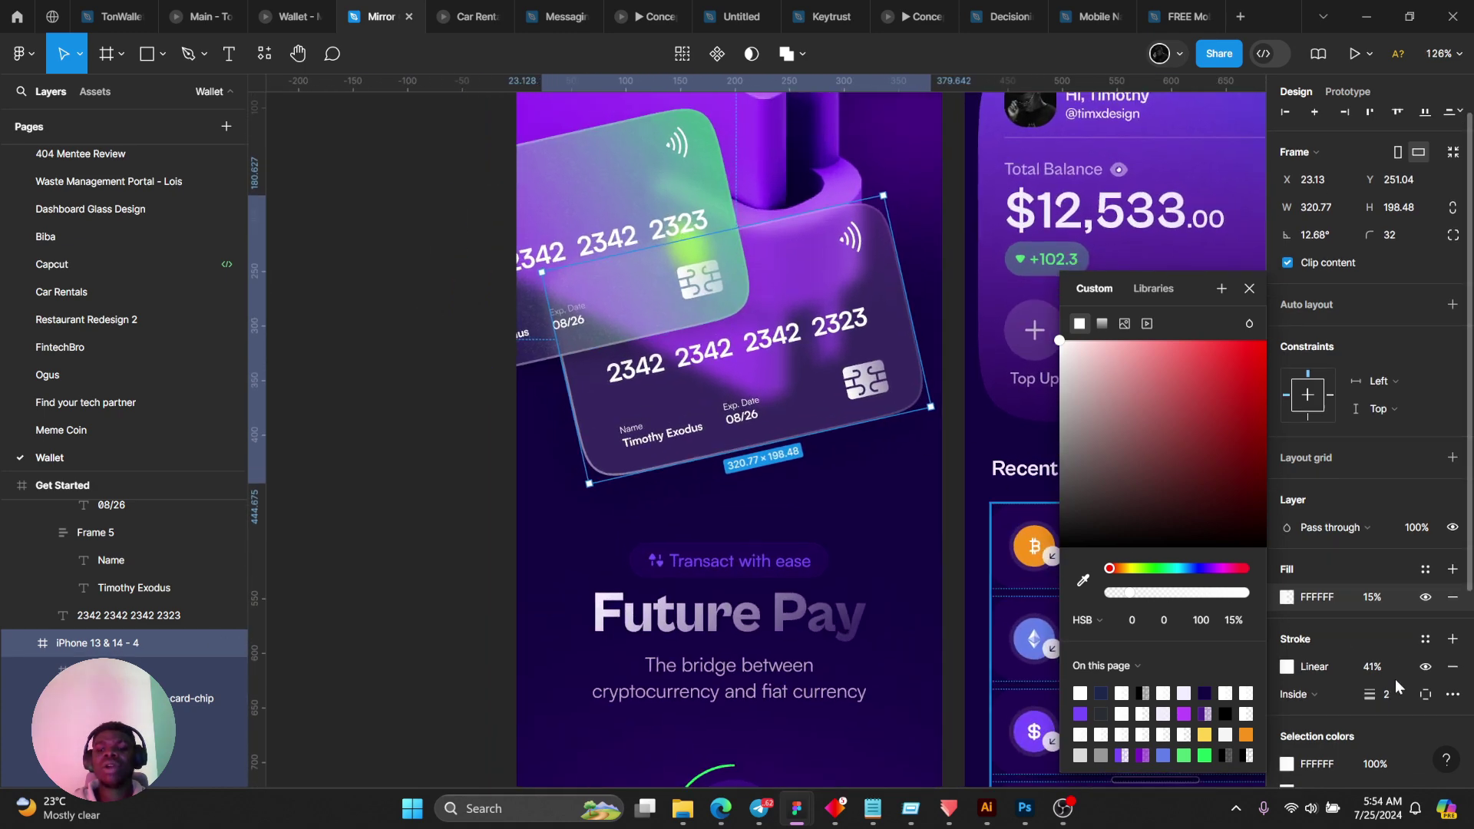
Toggle the purple glass card's background blur off and on to compare, and inspect its blur setting.
{"action": "scroll", "coordinate": [1394, 679], "scroll_direction": "down", "scroll_amount": 3}
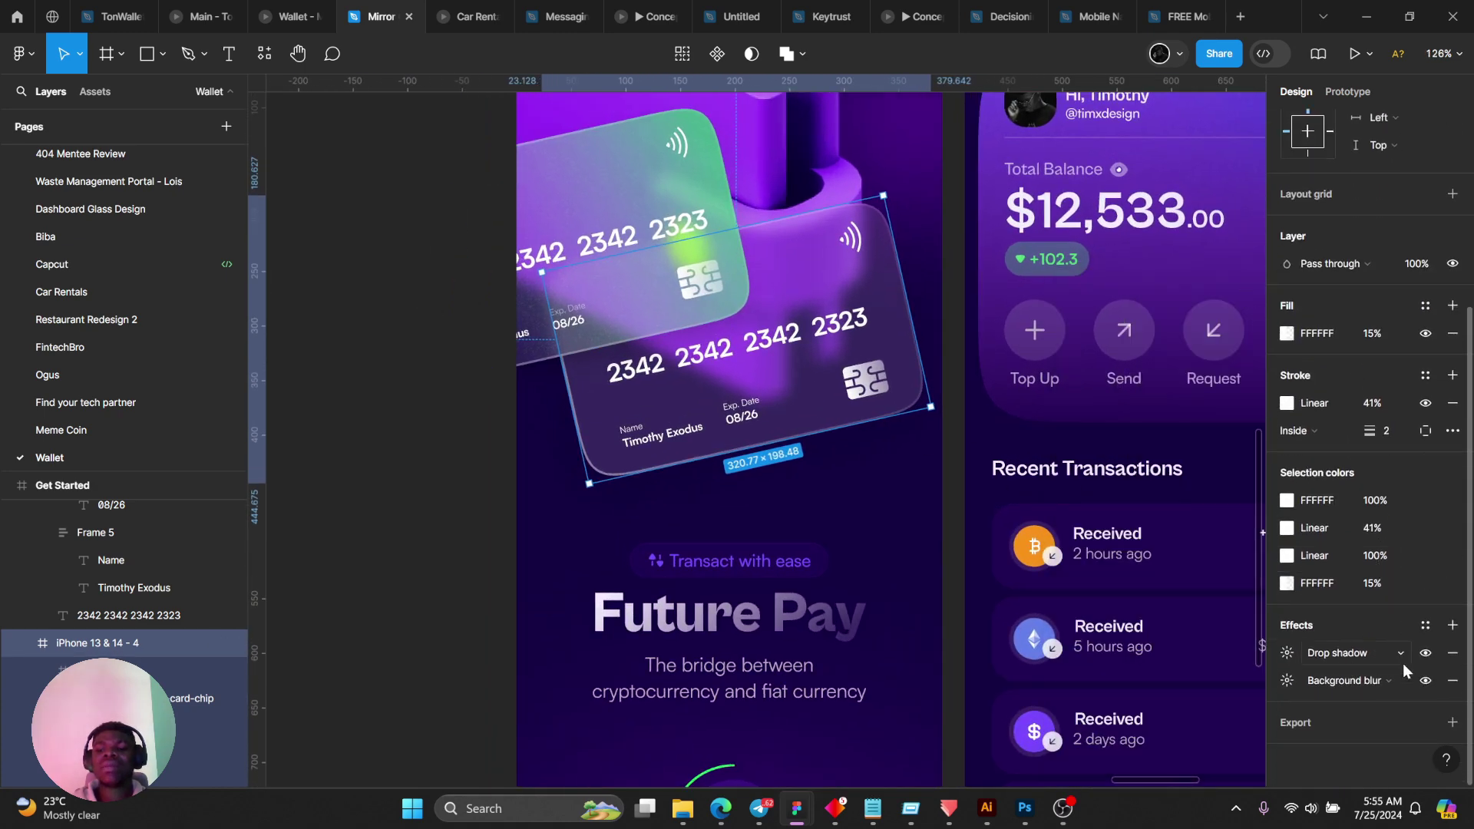
{"action": "left_click", "coordinate": [1427, 680]}
{"action": "left_click", "coordinate": [1427, 680]}
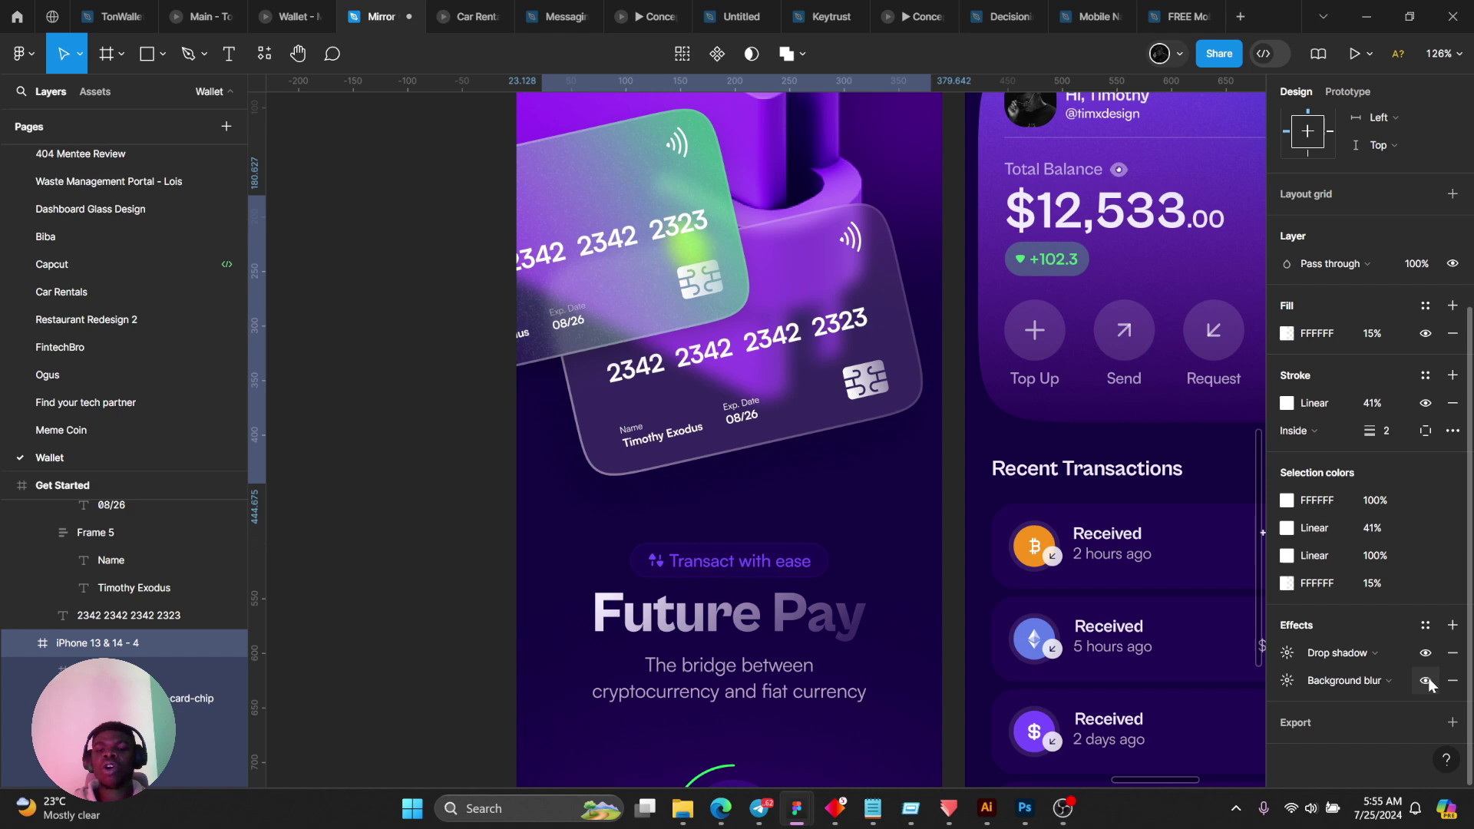
{"action": "left_click", "coordinate": [1427, 680]}
{"action": "left_click", "coordinate": [1427, 680]}
{"action": "left_click", "coordinate": [1288, 682]}
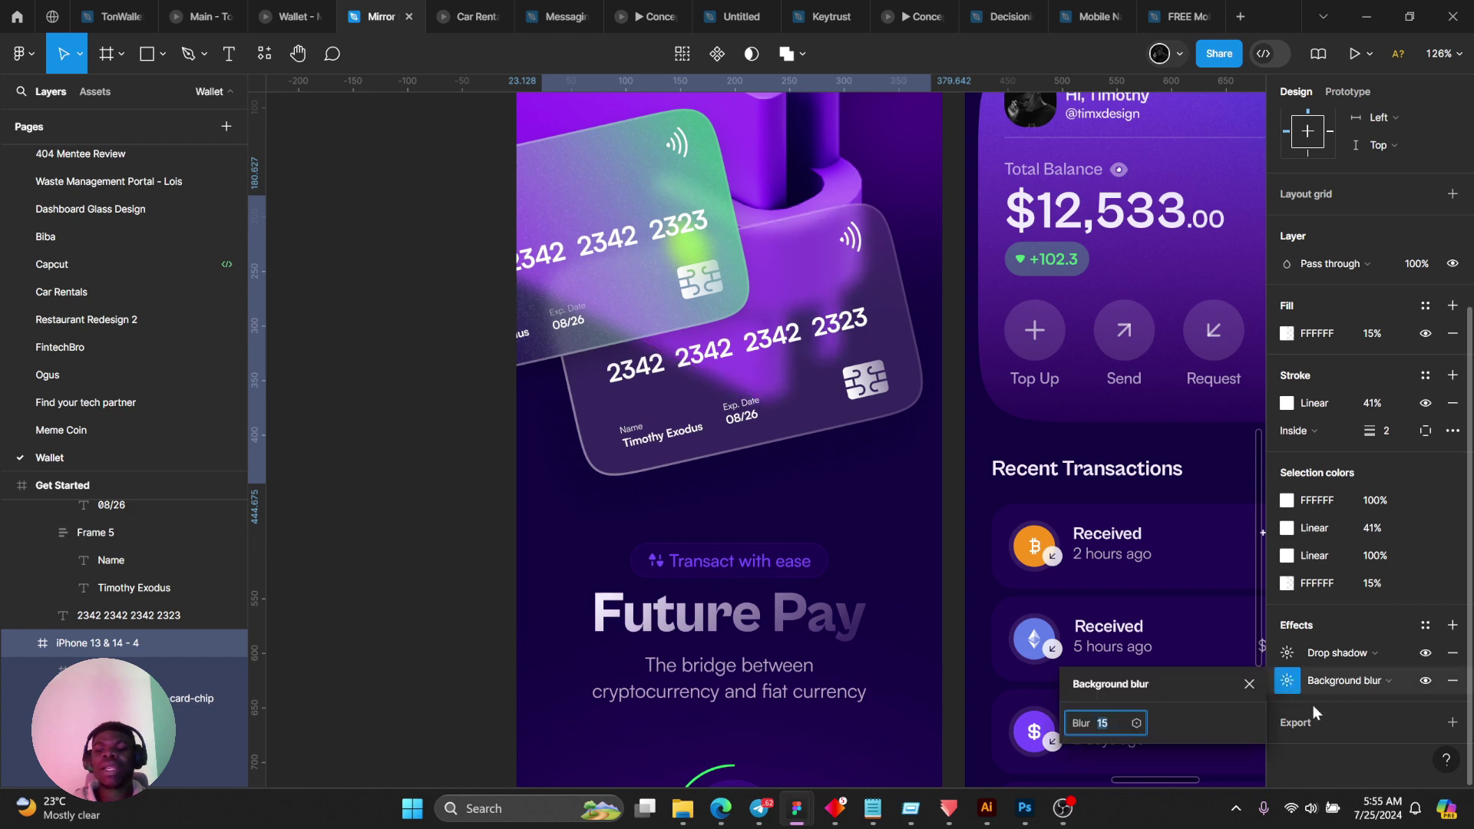
{"action": "left_click", "coordinate": [1360, 693]}
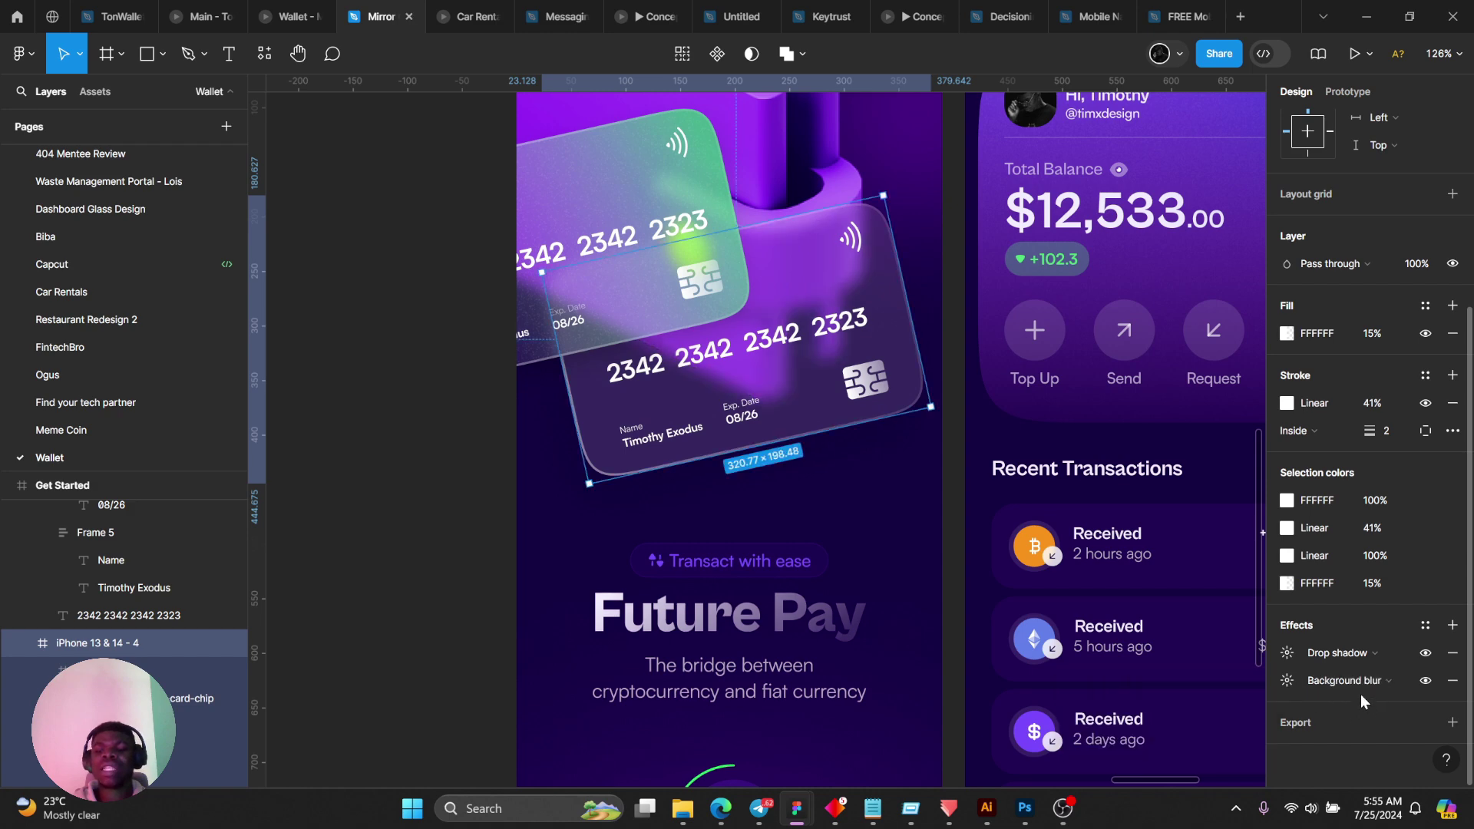
Toggle the purple glass card's drop shadow off and back on to compare its effect.
{"action": "left_click", "coordinate": [1424, 652]}
{"action": "scroll", "coordinate": [740, 507], "scroll_direction": "up", "scroll_amount": 3}
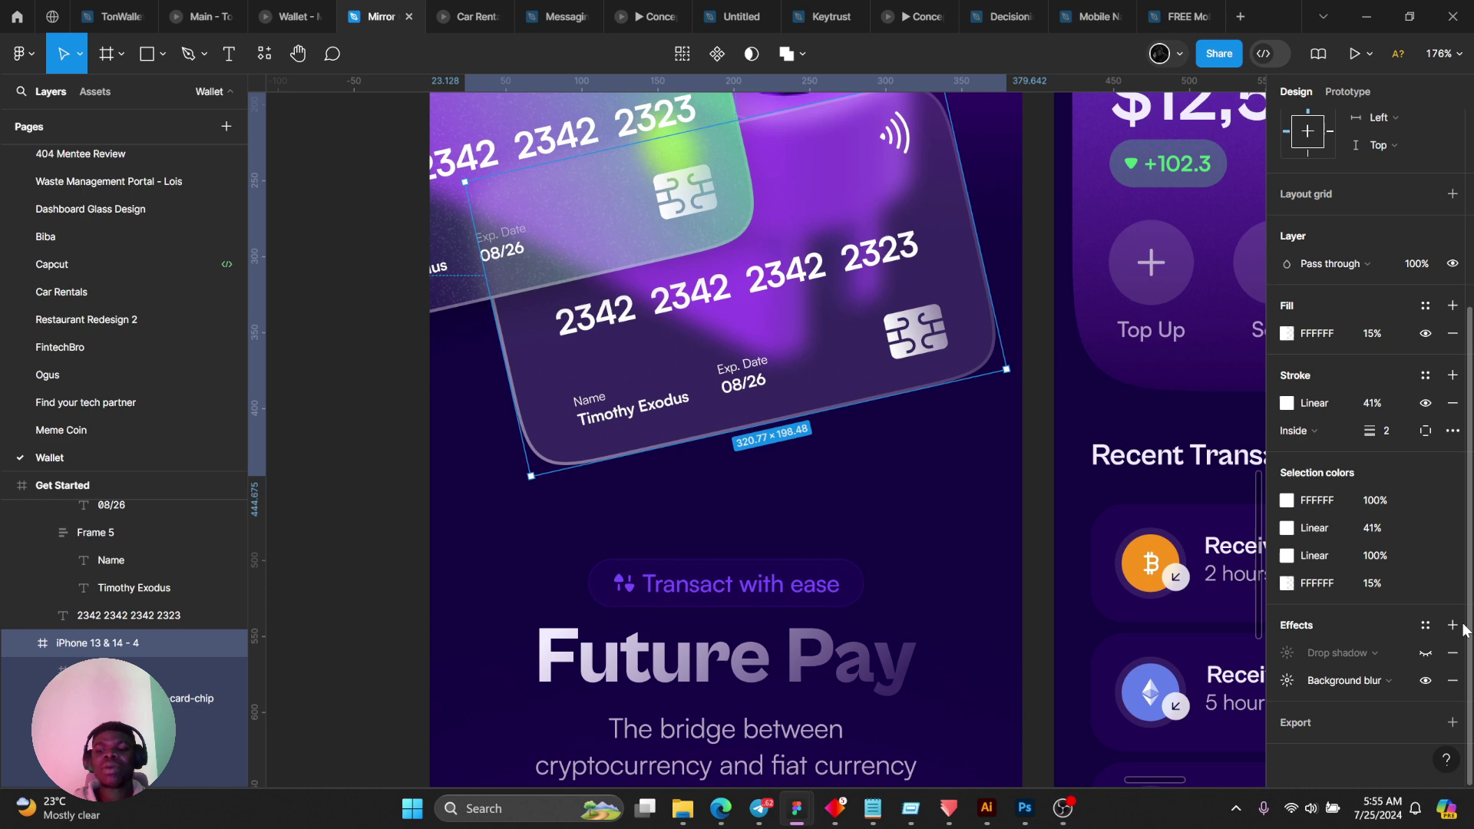
{"action": "left_click", "coordinate": [1423, 658]}
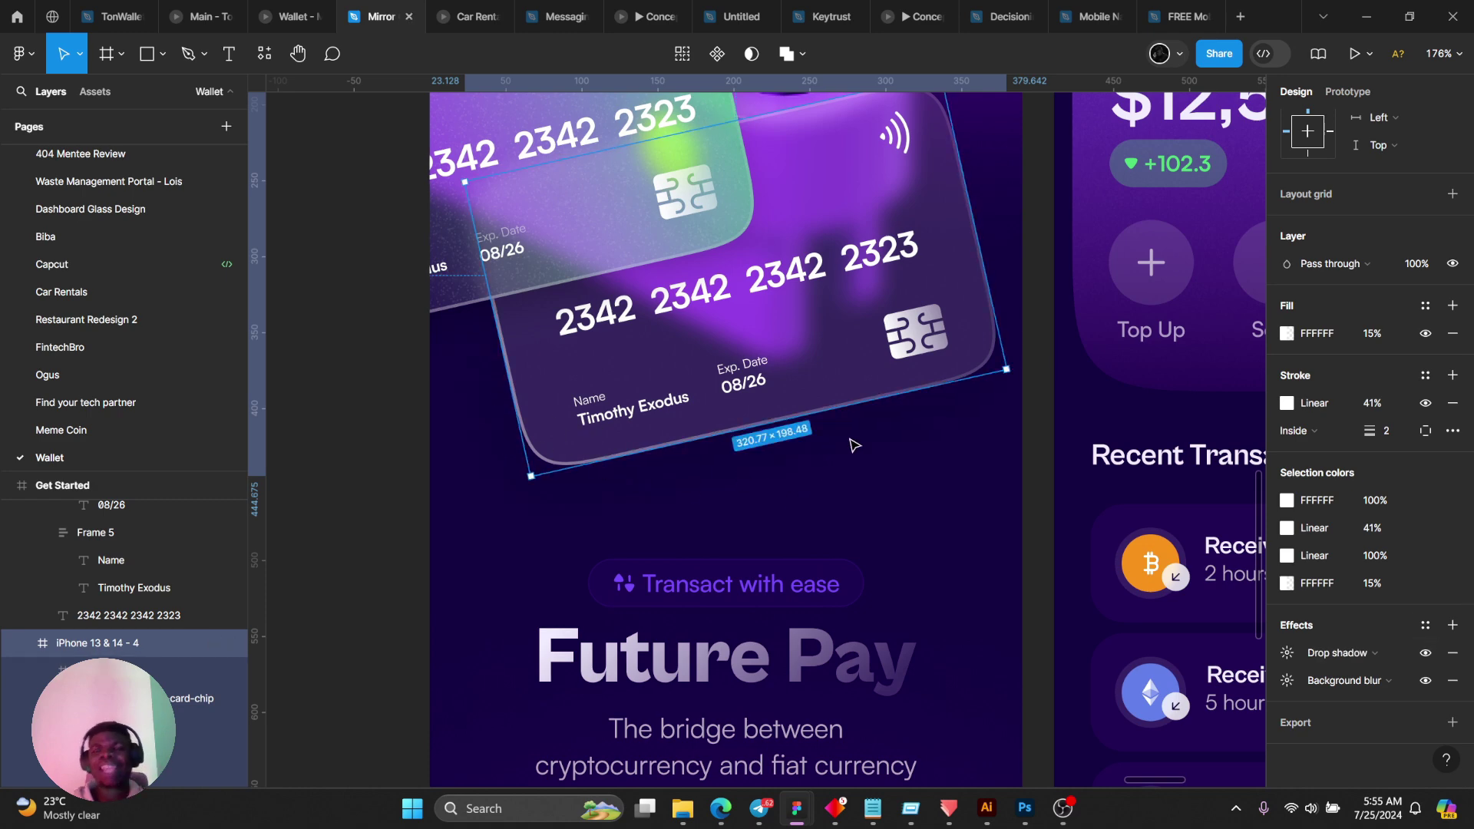
Examine the "Transact with ease" badge's fill and stroke and the heading, text and arrow button below the cards.
{"action": "scroll", "coordinate": [810, 496], "scroll_direction": "down", "scroll_amount": 3}
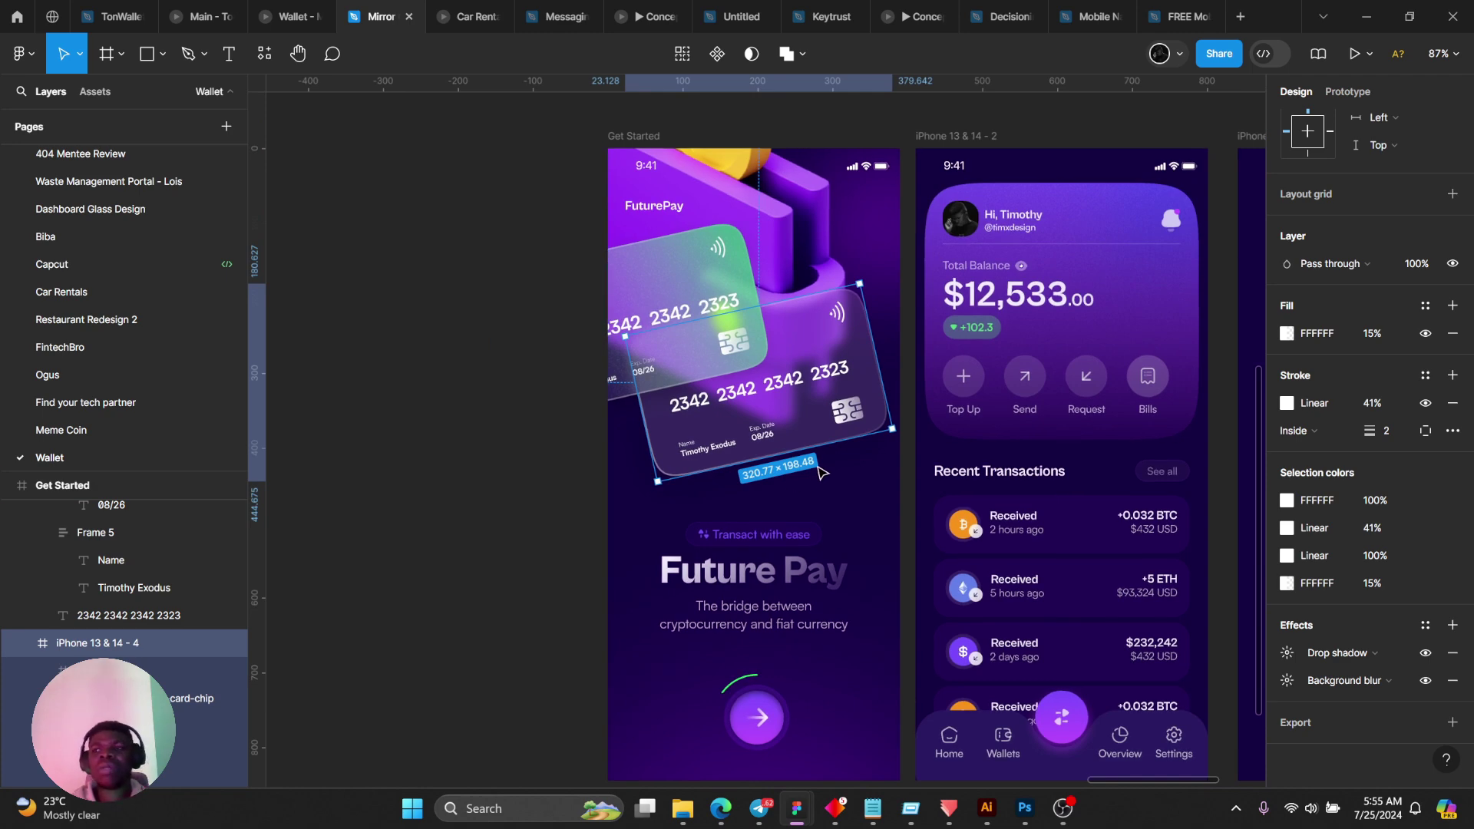
{"action": "scroll", "coordinate": [823, 470], "scroll_direction": "up", "scroll_amount": 5}
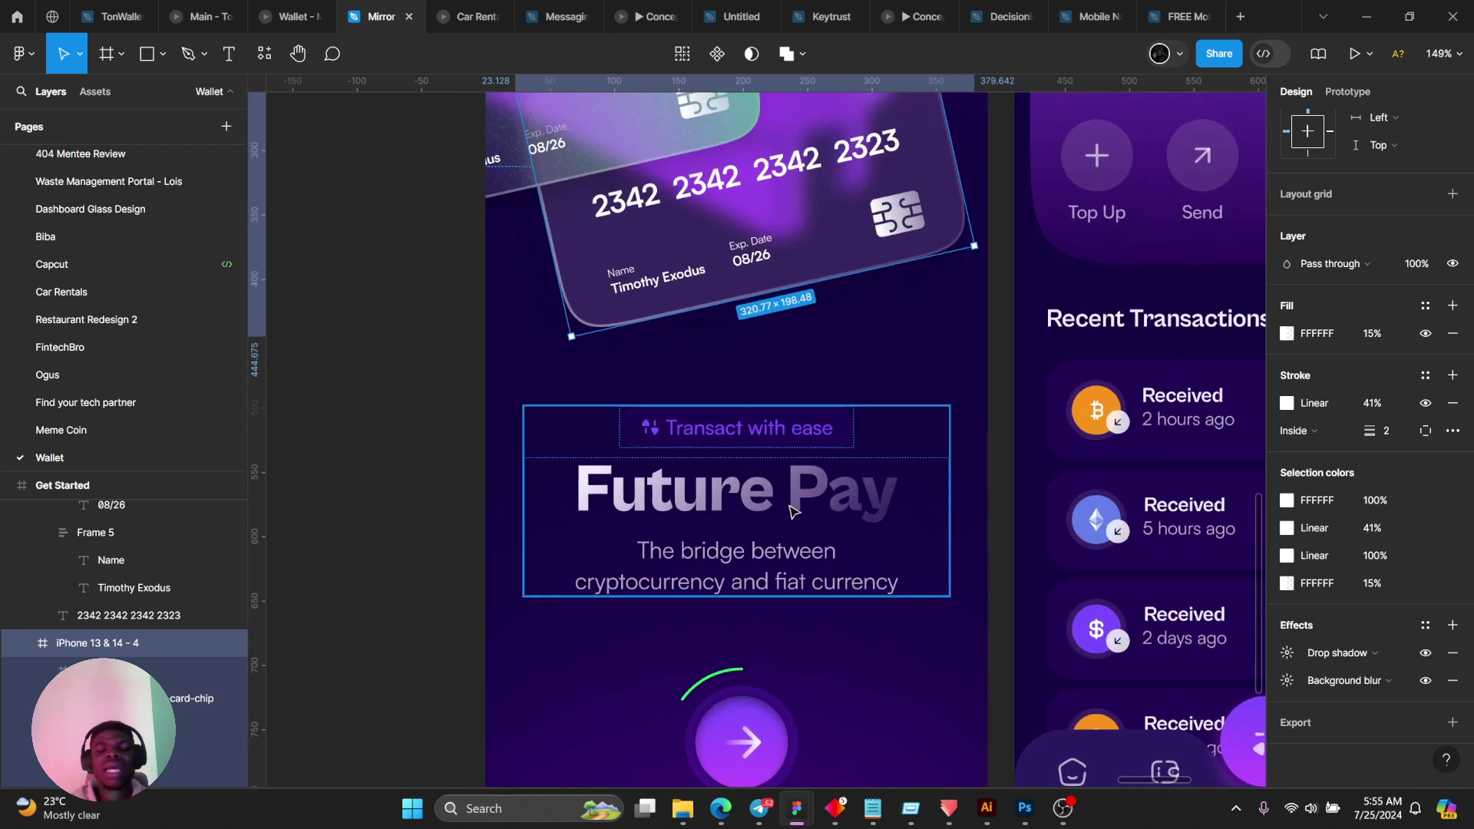
{"action": "left_click", "coordinate": [765, 448]}
{"action": "double_click", "coordinate": [766, 443]}
{"action": "scroll", "coordinate": [714, 444], "scroll_direction": "up", "scroll_amount": 5}
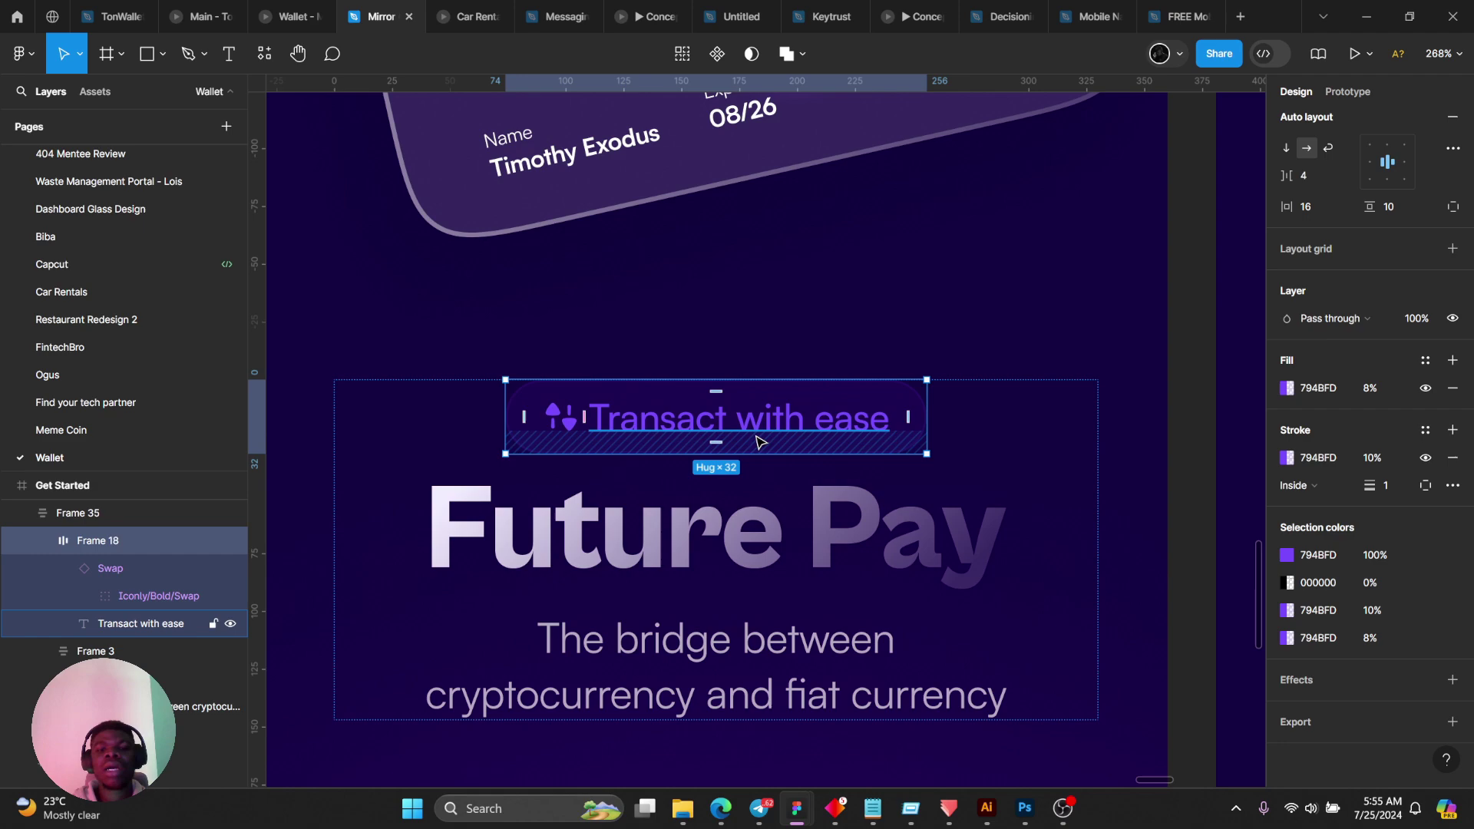
{"action": "scroll", "coordinate": [468, 435], "scroll_direction": "up", "scroll_amount": 1}
{"action": "scroll", "coordinate": [721, 498], "scroll_direction": "down", "scroll_amount": 10}
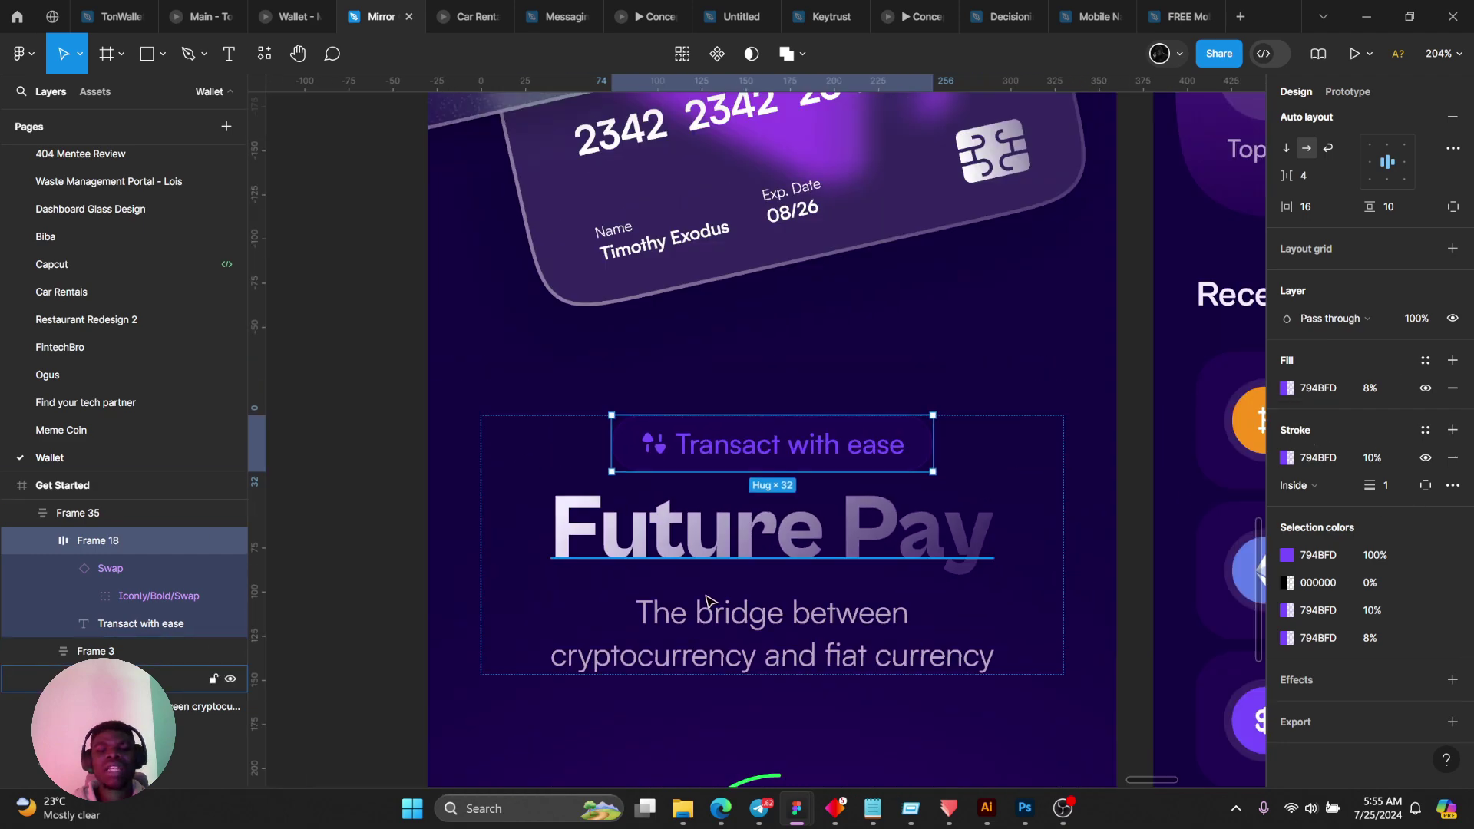
{"action": "scroll", "coordinate": [729, 568], "scroll_direction": "up", "scroll_amount": 5}
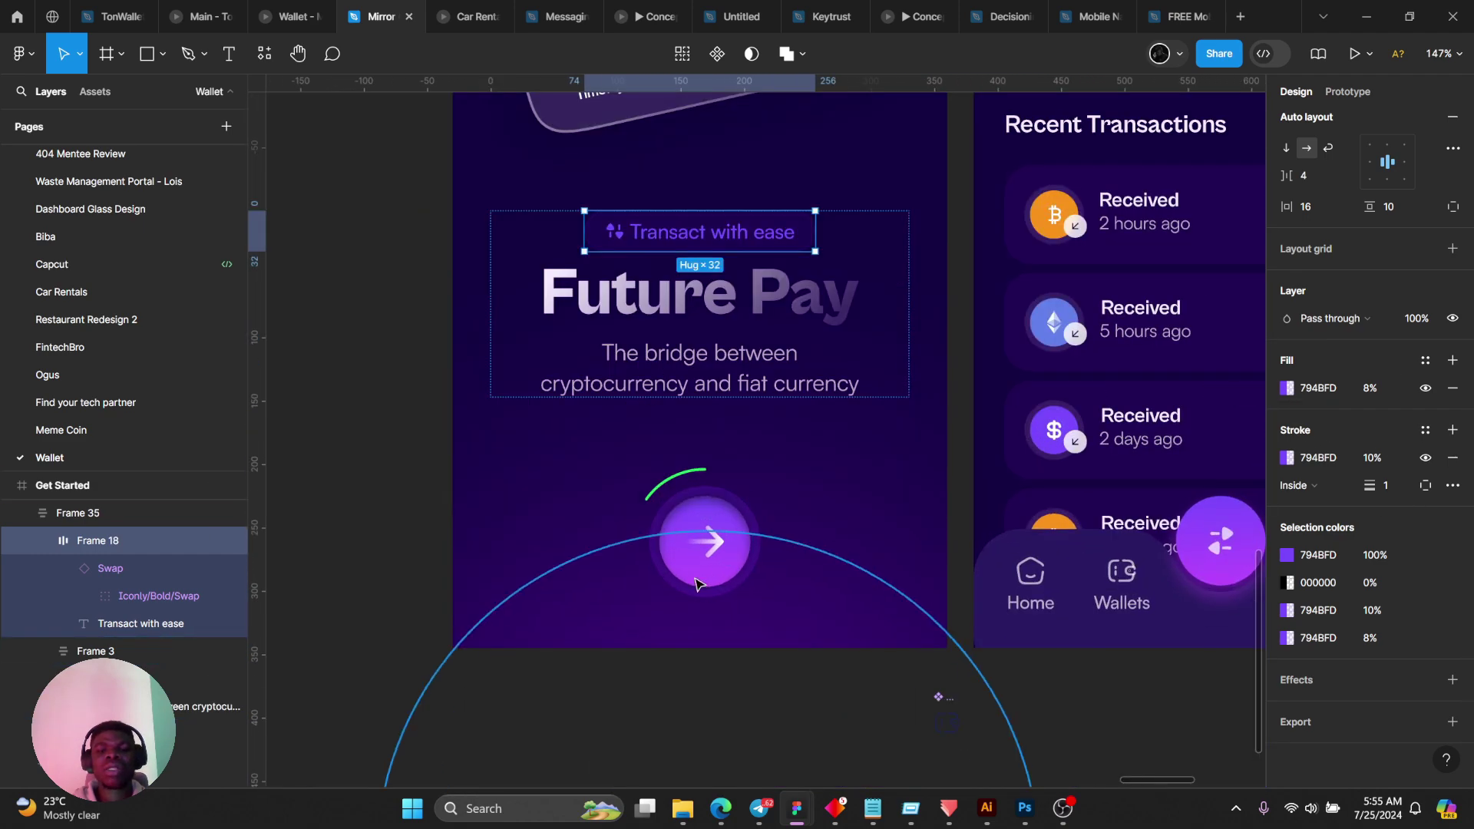
{"action": "scroll", "coordinate": [714, 572], "scroll_direction": "down", "scroll_amount": 4}
{"action": "scroll", "coordinate": [702, 561], "scroll_direction": "up", "scroll_amount": 3}
{"action": "scroll", "coordinate": [735, 646], "scroll_direction": "up", "scroll_amount": 5}
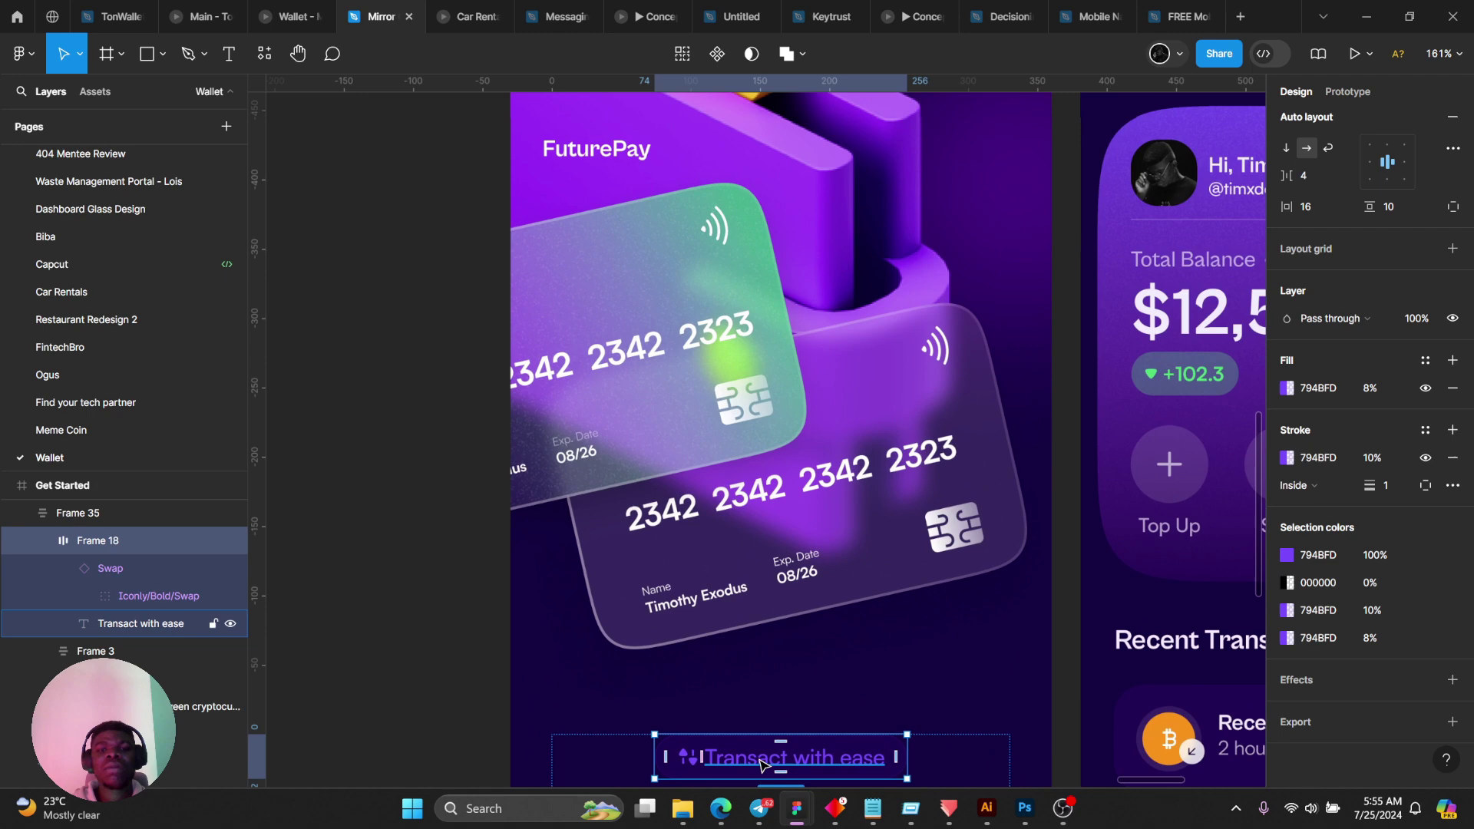
{"action": "scroll", "coordinate": [743, 399], "scroll_direction": "down", "scroll_amount": 3}
{"action": "scroll", "coordinate": [737, 430], "scroll_direction": "up", "scroll_amount": 3}
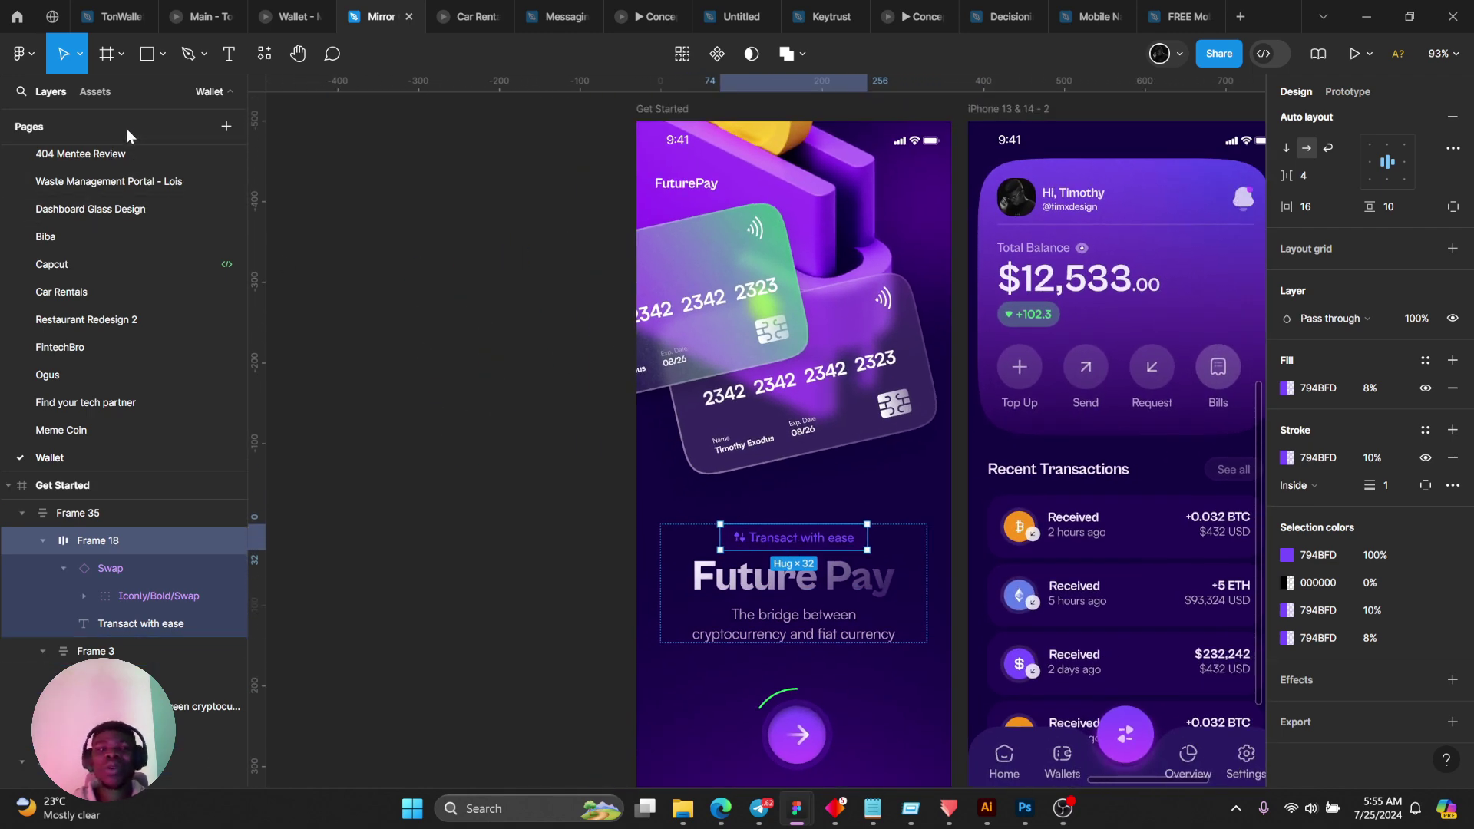
Draw a 237 × 237 square on the empty canvas beside the Get Started frame and duplicate it twice to form a row of three.
{"action": "left_click", "coordinate": [143, 56]}
{"action": "left_click_drag", "start_coordinate": [385, 237], "coordinate": [576, 428]}
{"action": "left_click_drag", "start_coordinate": [517, 378], "coordinate": [410, 355]}
{"action": "scroll", "coordinate": [418, 355], "scroll_direction": "left", "scroll_amount": 3}
{"action": "scroll", "coordinate": [538, 361], "scroll_direction": "down", "scroll_amount": 2}
{"action": "mouse_move", "coordinate": [689, 330]}
{"action": "left_mouse_down"}
{"action": "mouse_move", "coordinate": [472, 336]}
{"action": "mouse_move", "coordinate": [798, 362]}
{"action": "mouse_move", "coordinate": [771, 347]}
{"action": "left_mouse_up"}
{"action": "left_click", "coordinate": [404, 171]}
{"action": "left_click_drag", "start_coordinate": [315, 166], "coordinate": [777, 465]}
{"action": "left_click_drag", "start_coordinate": [746, 358], "coordinate": [699, 346]}
Fill the square nearest the Get Started frame with 130042, sampled from that frame's dark background.
{"action": "left_click", "coordinate": [699, 346]}
{"action": "key", "text": "i"}
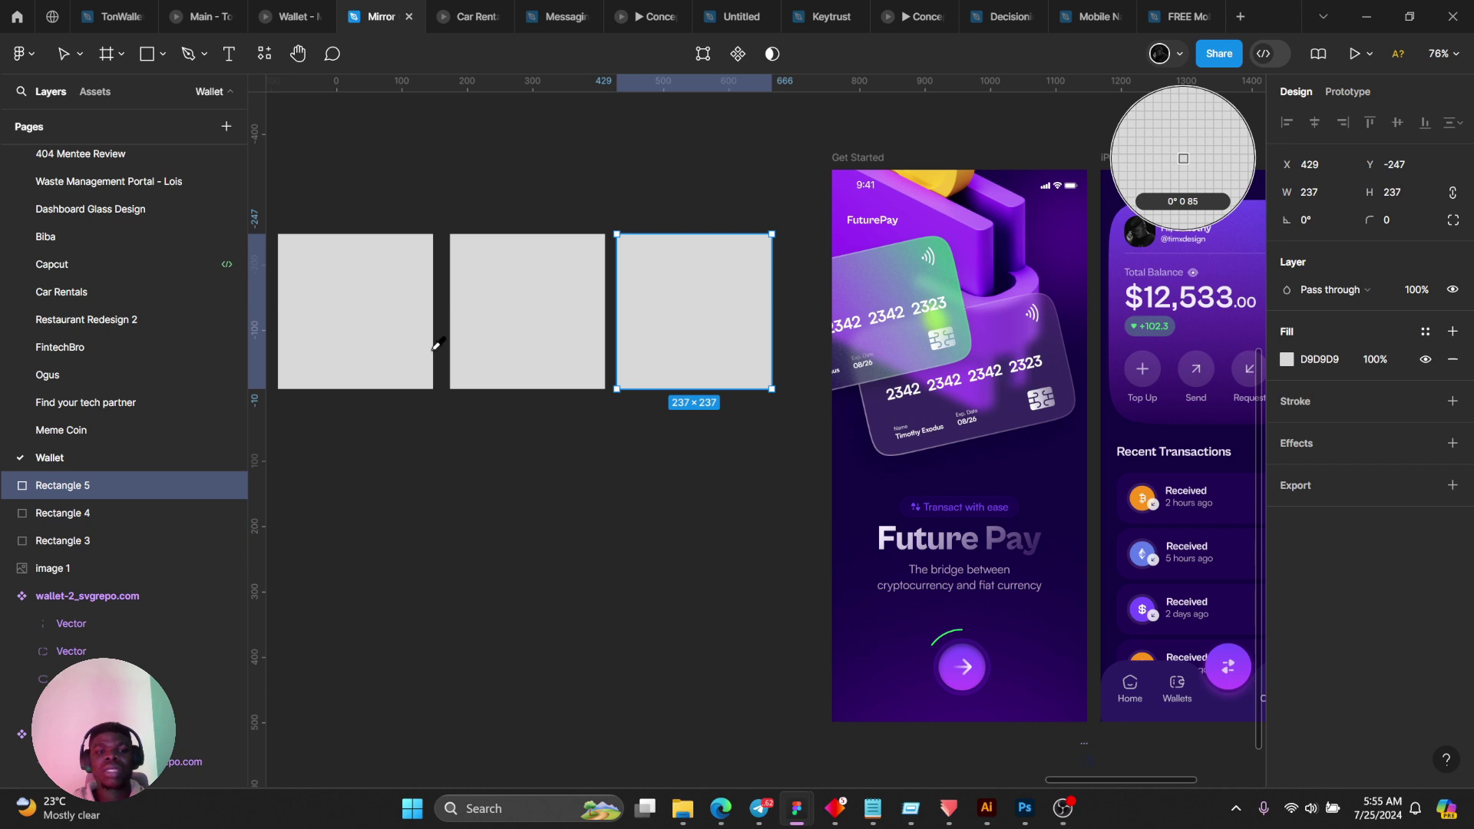
{"action": "left_click", "coordinate": [865, 516]}
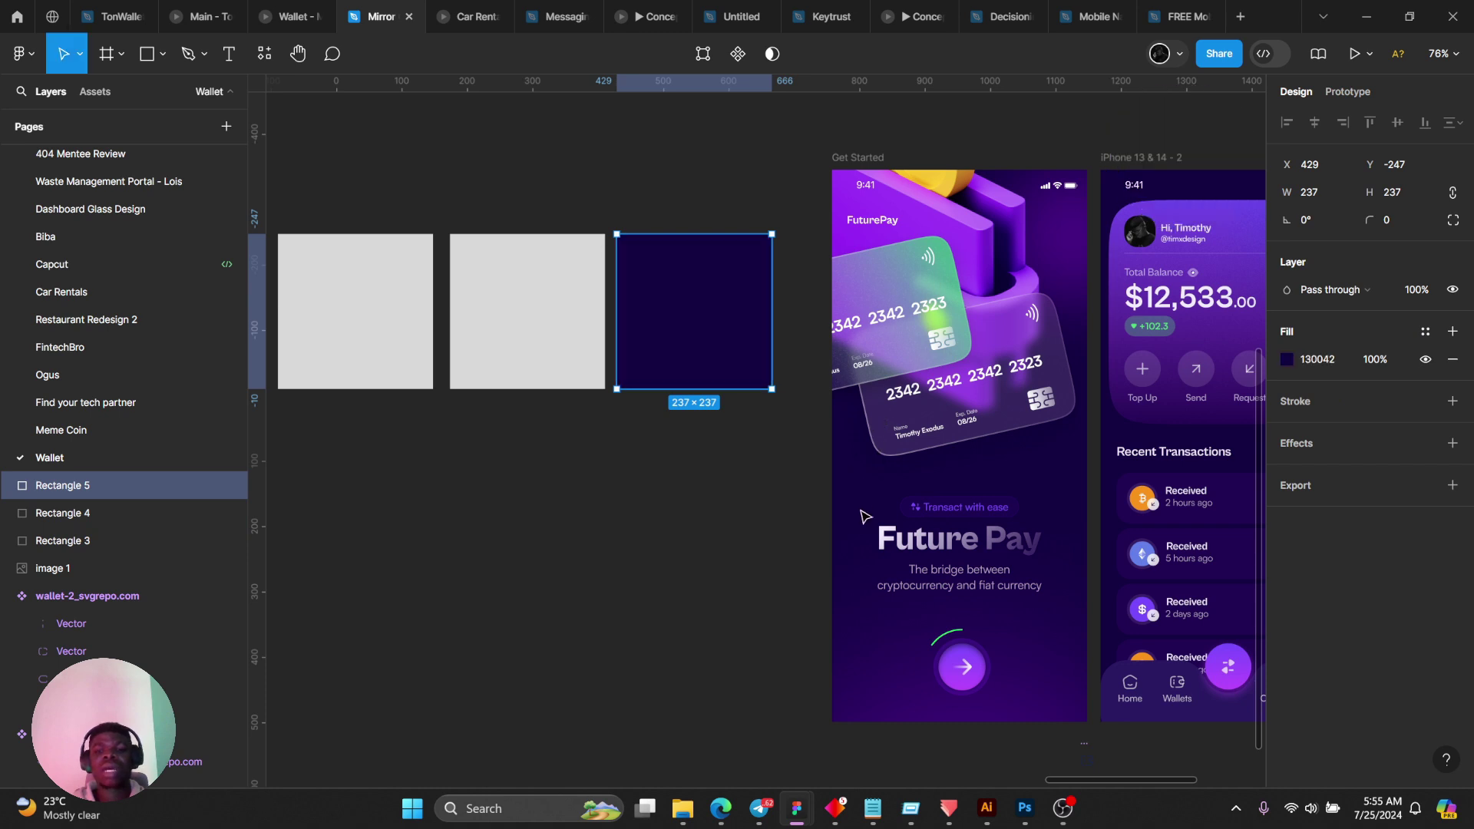
Copy the arrow button's gradient colours 794BFD and BD4BFD and fill the square farthest from the Get Started frame with BD4BFD.
{"action": "left_click", "coordinate": [969, 668]}
{"action": "left_click", "coordinate": [1287, 727]}
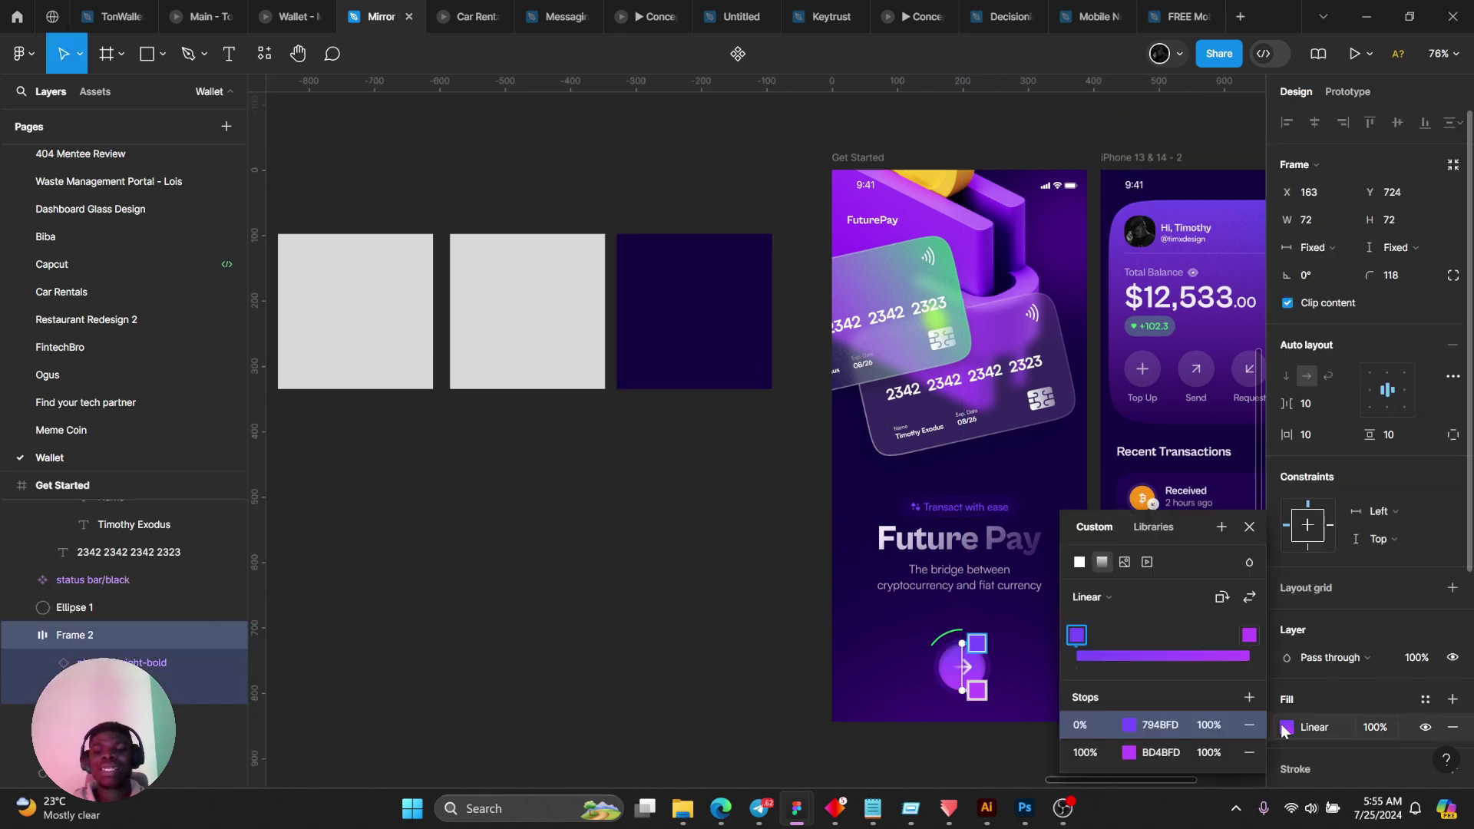
{"action": "left_click", "coordinate": [1152, 724]}
{"action": "key", "text": "super+c"}
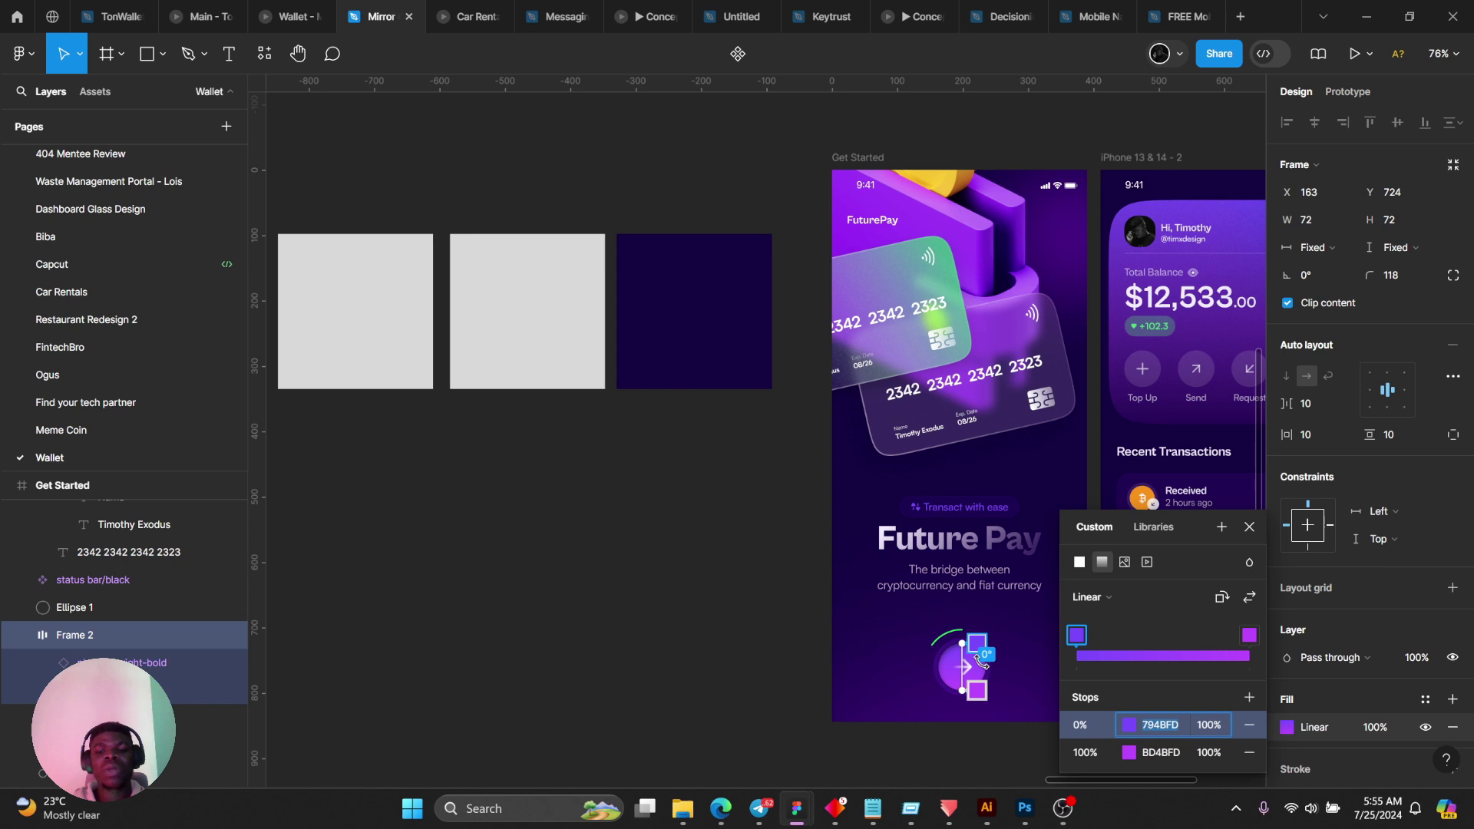
{"action": "left_click", "coordinate": [1151, 749]}
{"action": "left_click", "coordinate": [332, 328]}
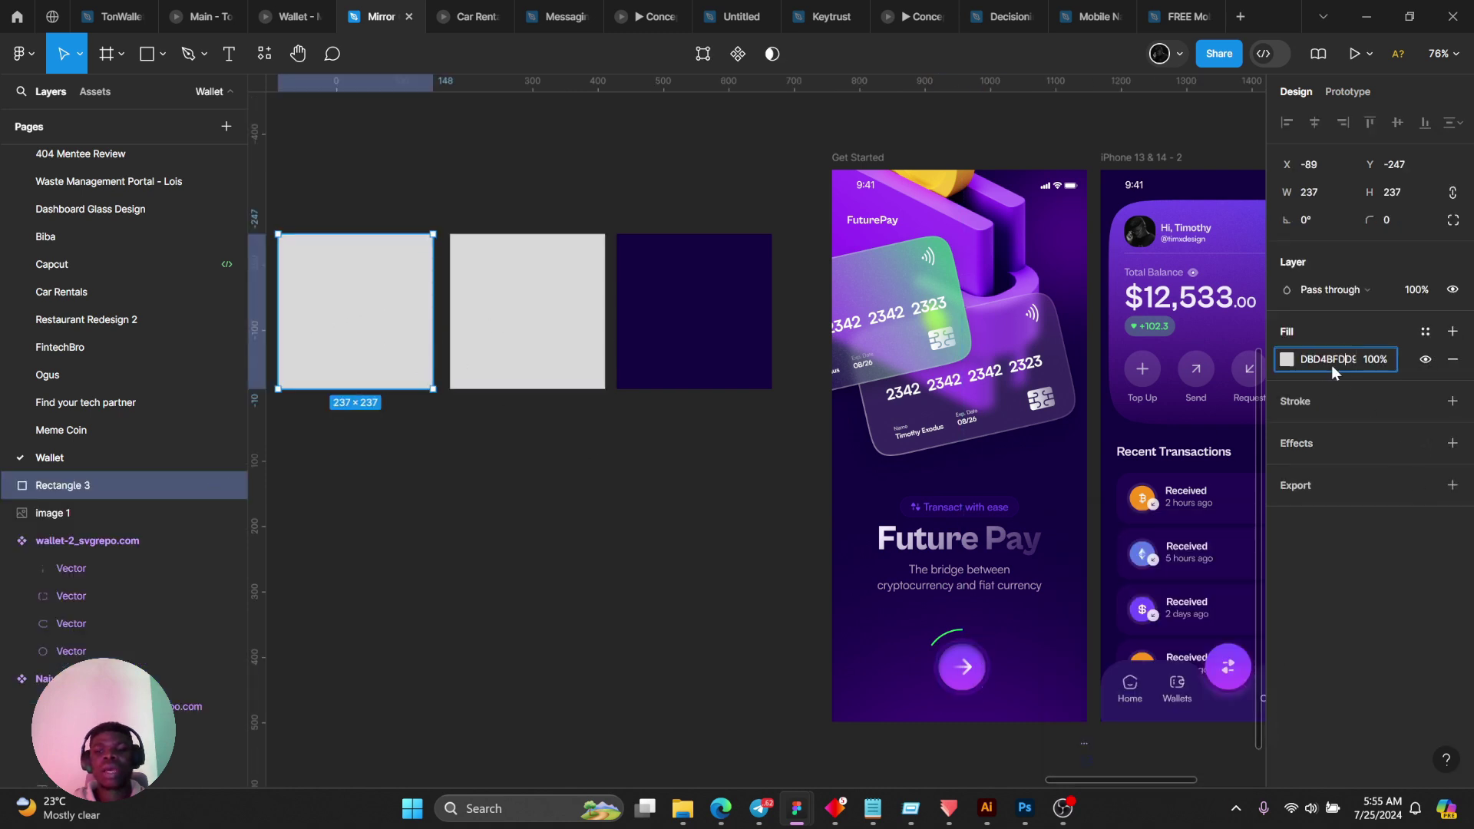
Fill the middle square with 794BFD, taken from the clipboard history.
{"action": "left_click", "coordinate": [517, 320]}
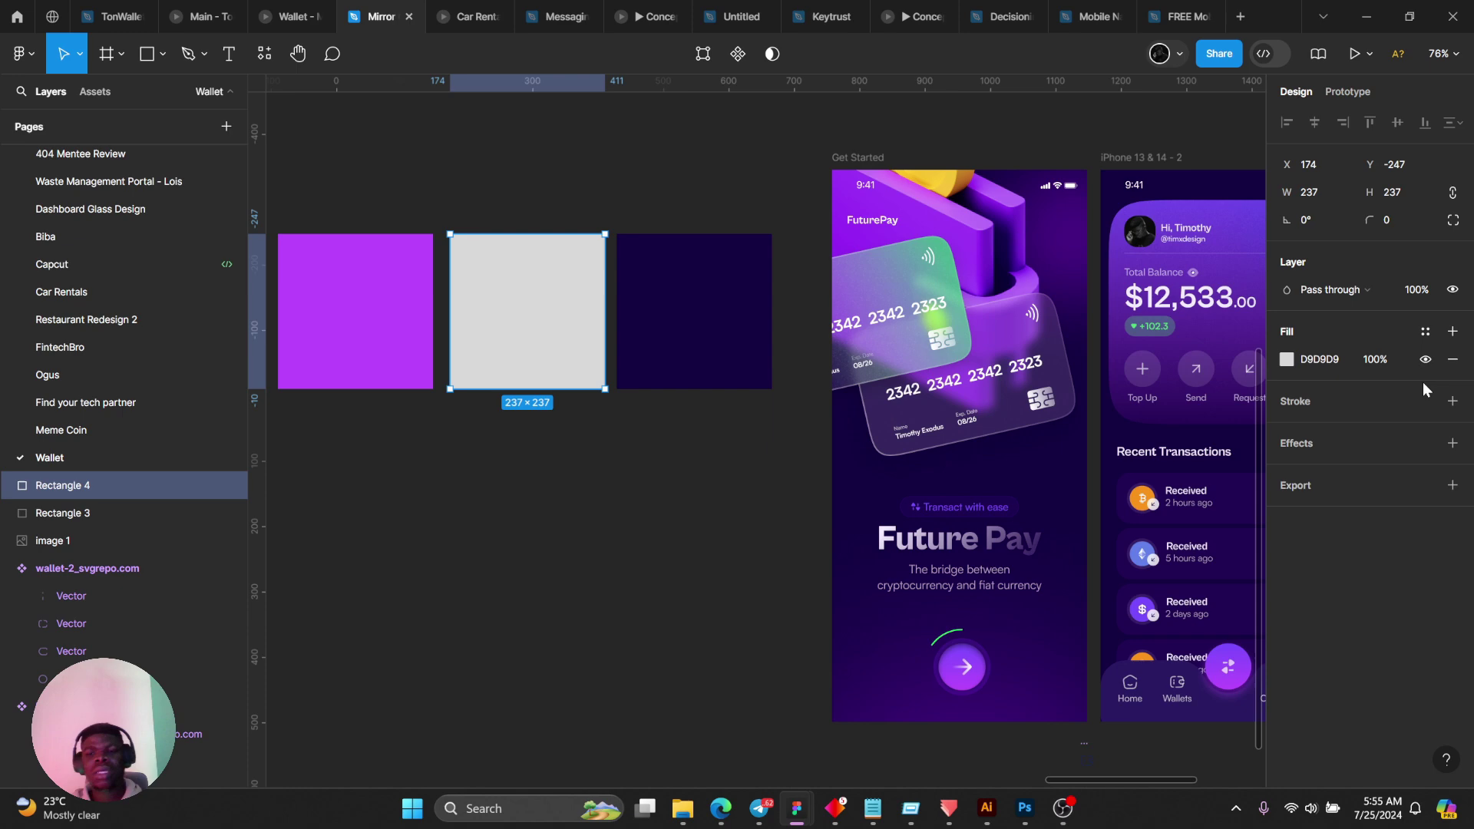
{"action": "left_click", "coordinate": [1317, 362]}
{"action": "key", "text": "super+v"}
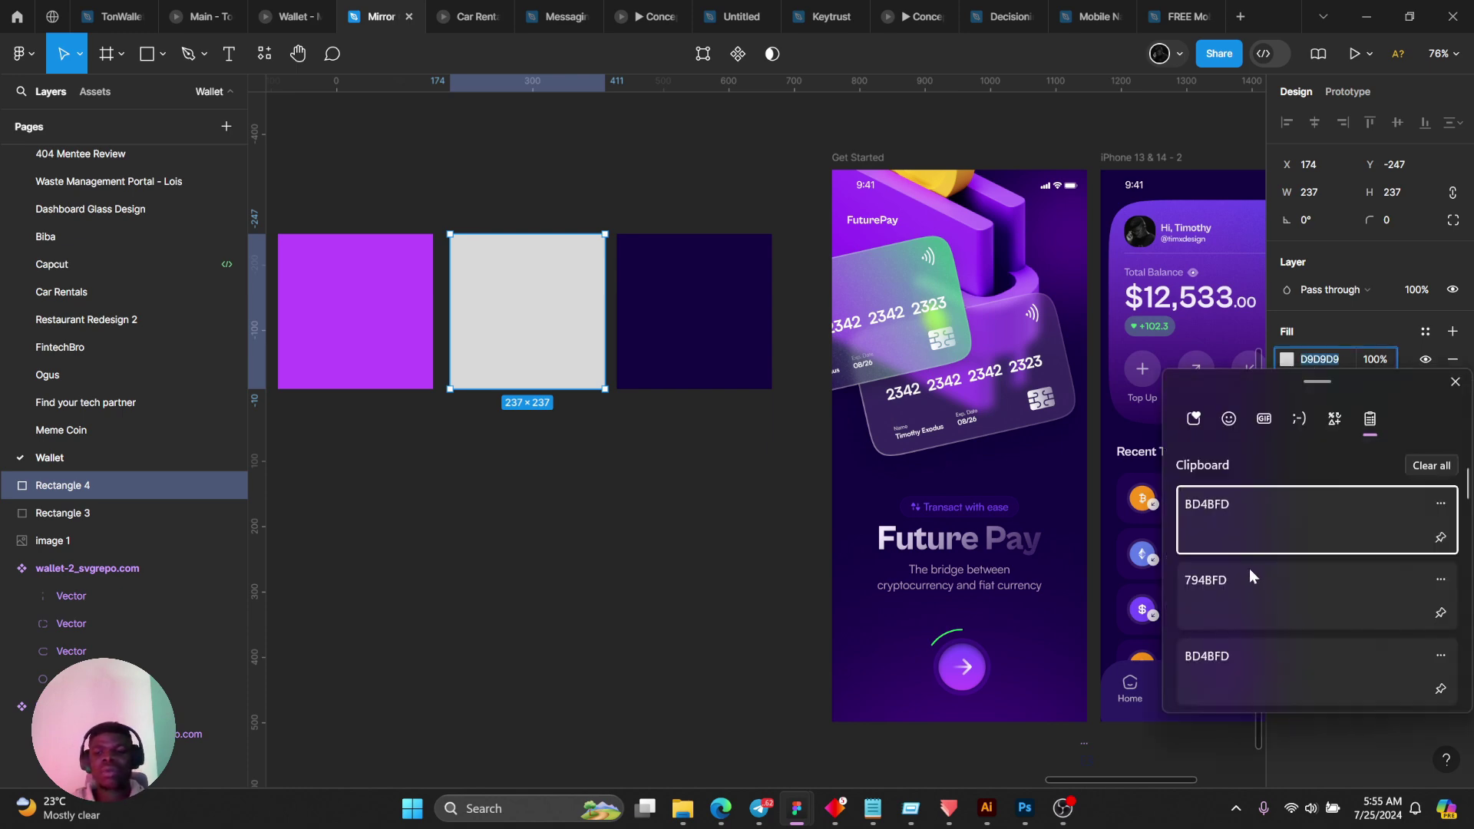
{"action": "left_click", "coordinate": [1250, 568]}
{"action": "key", "text": "Return"}
{"action": "left_click", "coordinate": [753, 415]}
{"action": "scroll", "coordinate": [779, 421], "scroll_direction": "down", "scroll_amount": 3}
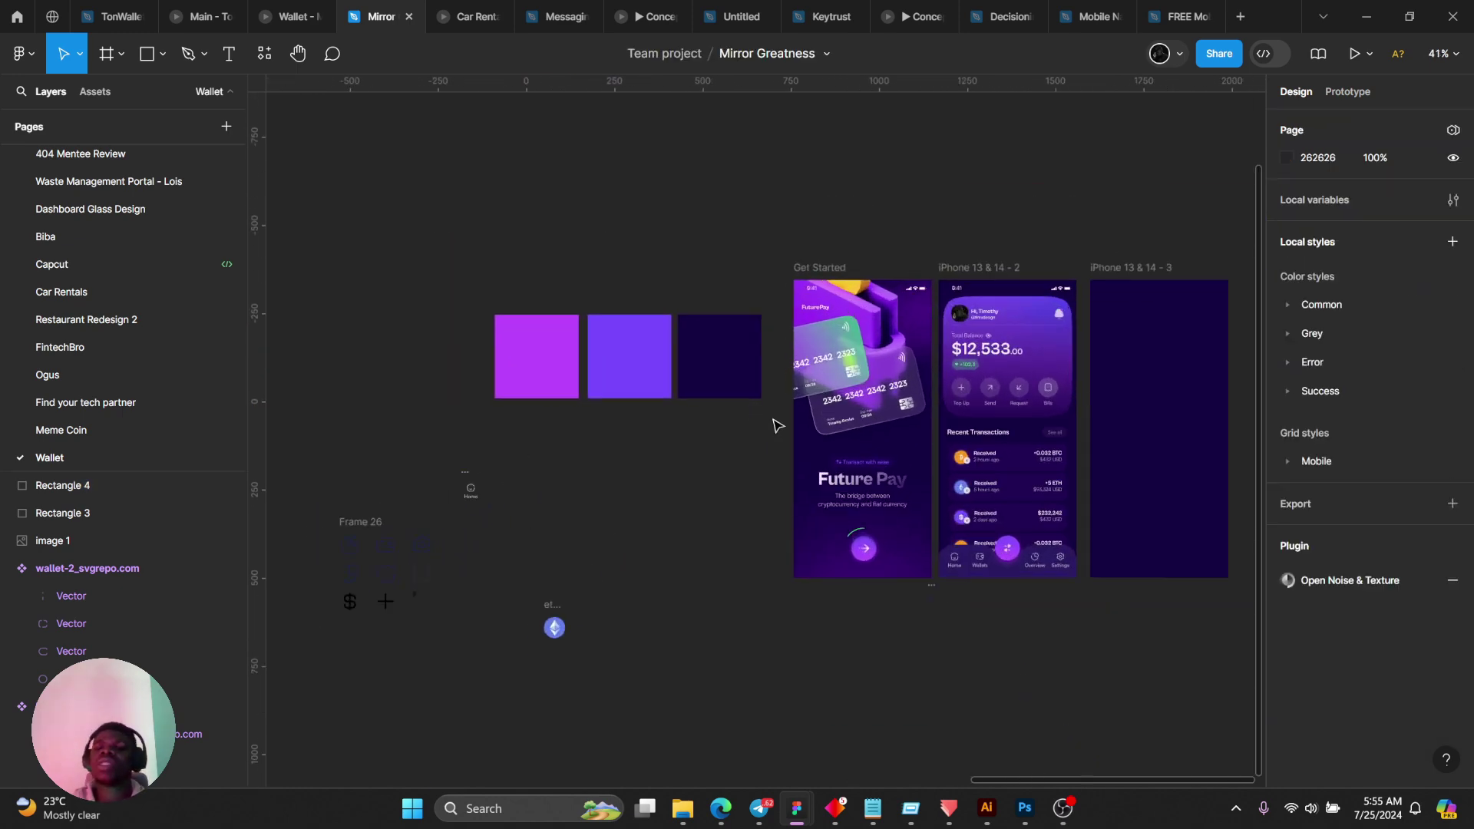
{"action": "scroll", "coordinate": [622, 421], "scroll_direction": "up", "scroll_amount": 2}
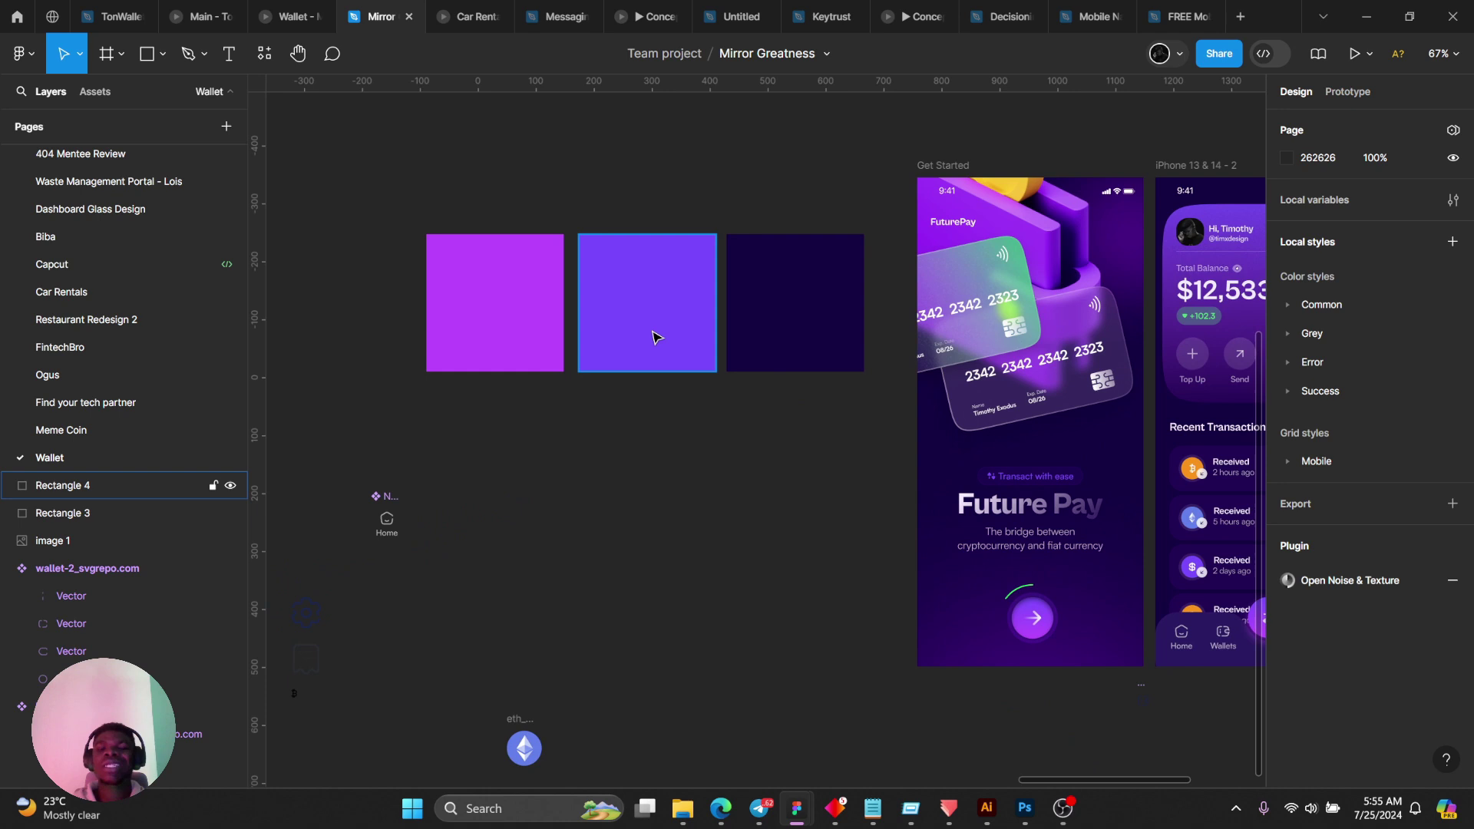
Examine the middle swatch's fill colour and its place on the hue range.
{"action": "left_click", "coordinate": [655, 336]}
{"action": "left_click", "coordinate": [1286, 359]}
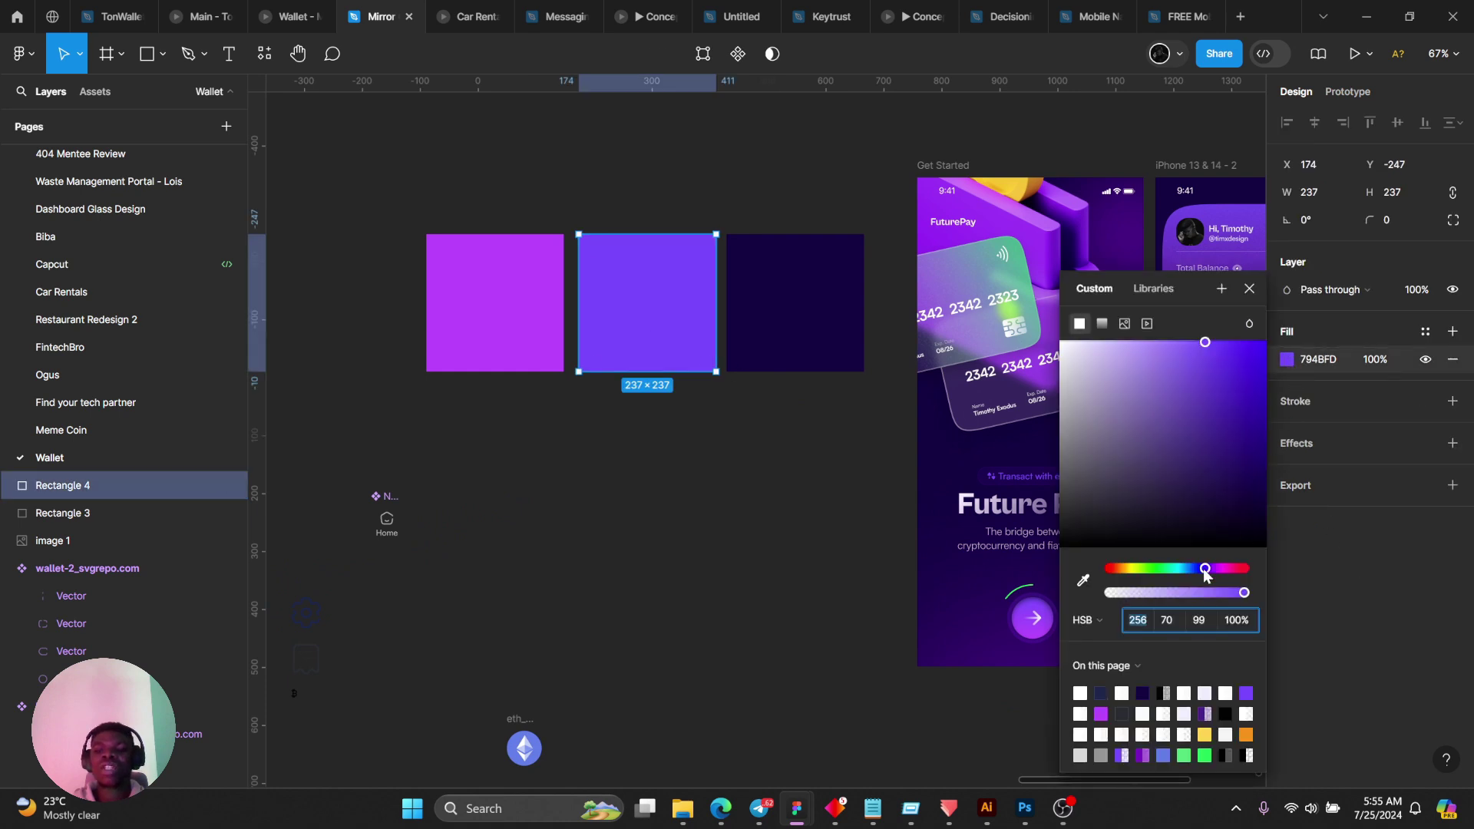
{"action": "left_click_drag", "start_coordinate": [1204, 572], "coordinate": [1195, 574]}
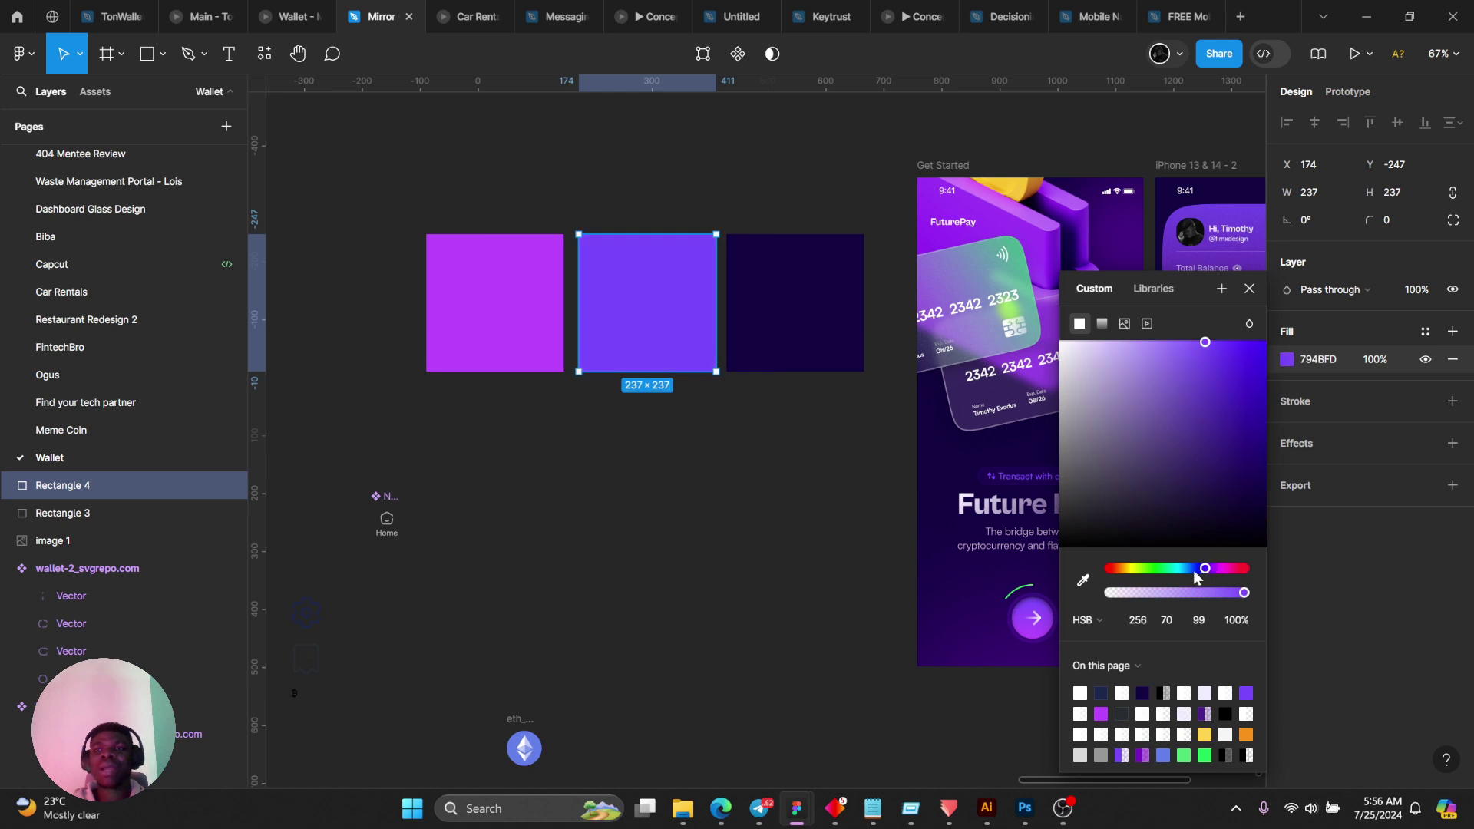
{"action": "left_click", "coordinate": [879, 473]}
Examine the "Transact with ease" badge's text colour and its frame's fill and stroke opacity.
{"action": "scroll", "coordinate": [880, 473], "scroll_direction": "down", "scroll_amount": 1}
{"action": "scroll", "coordinate": [875, 499], "scroll_direction": "right", "scroll_amount": 3}
{"action": "scroll", "coordinate": [848, 520], "scroll_direction": "up", "scroll_amount": 2}
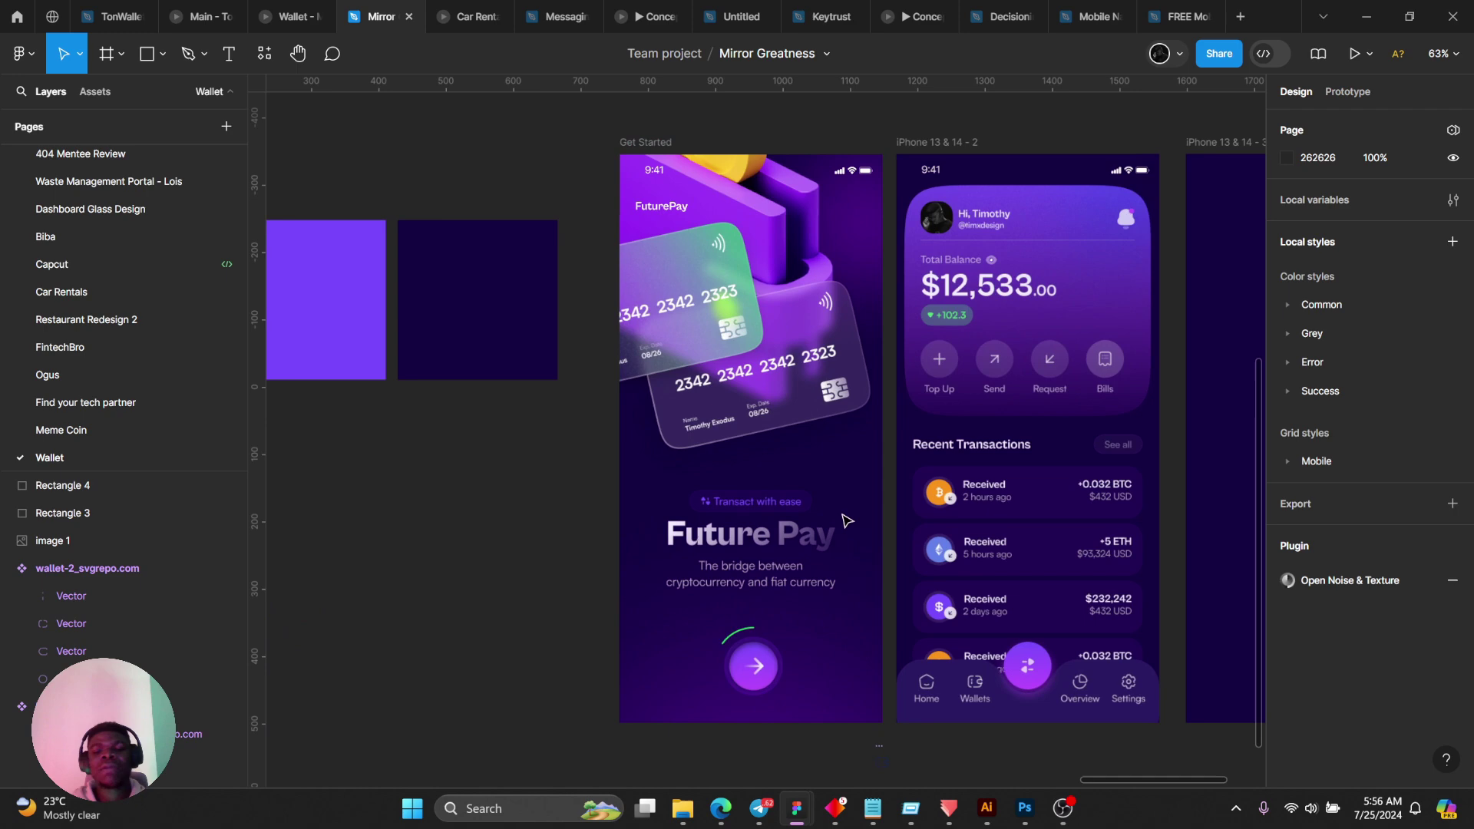
{"action": "scroll", "coordinate": [847, 520], "scroll_direction": "up", "scroll_amount": 3}
{"action": "left_click", "coordinate": [671, 523]}
{"action": "double_click", "coordinate": [670, 523]}
{"action": "left_click", "coordinate": [637, 469]}
{"action": "scroll", "coordinate": [636, 469], "scroll_direction": "up", "scroll_amount": 3}
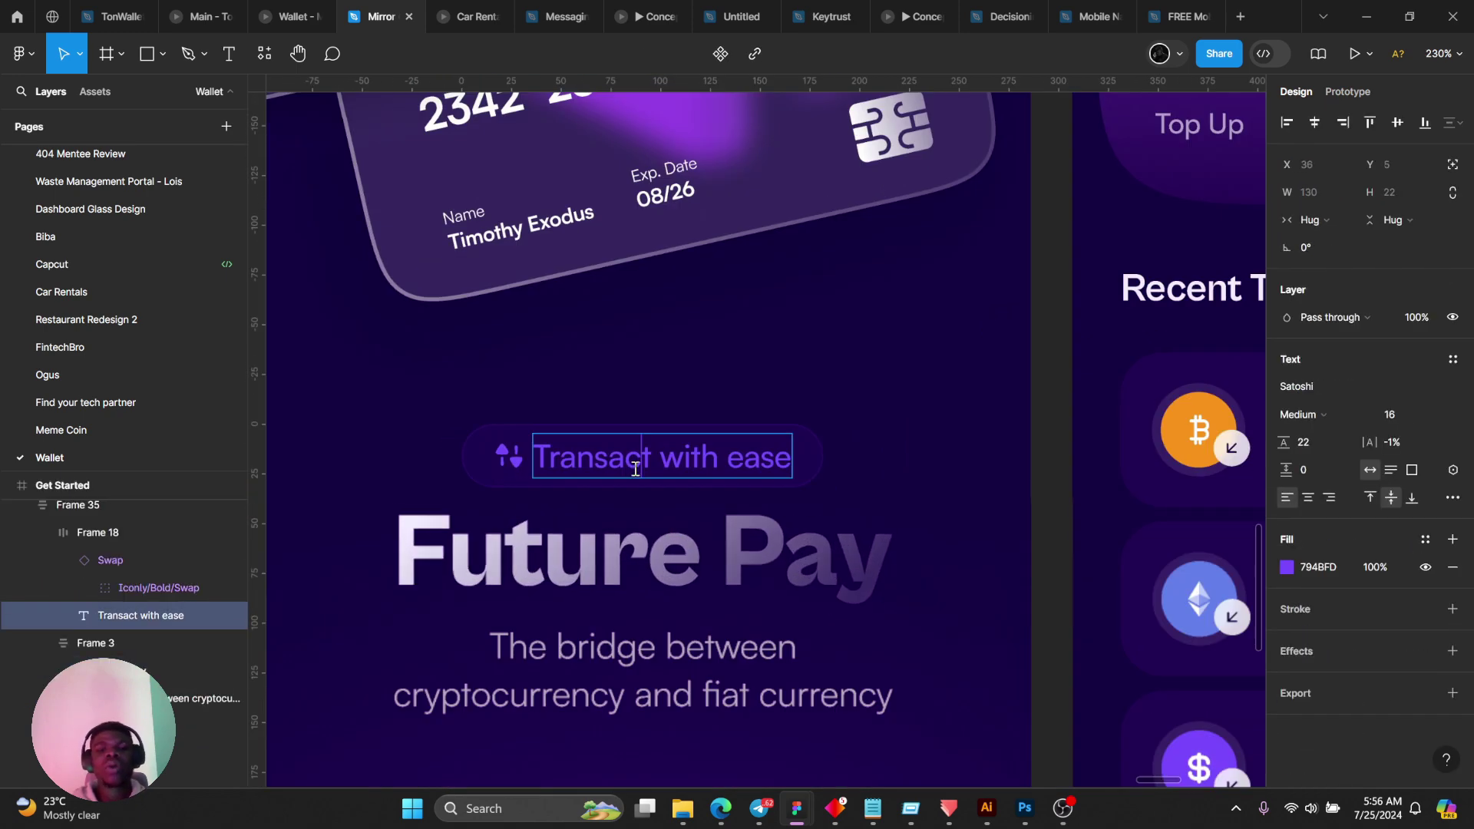
{"action": "scroll", "coordinate": [635, 469], "scroll_direction": "up", "scroll_amount": 1}
{"action": "scroll", "coordinate": [649, 471], "scroll_direction": "left", "scroll_amount": 2}
{"action": "left_click", "coordinate": [560, 471]}
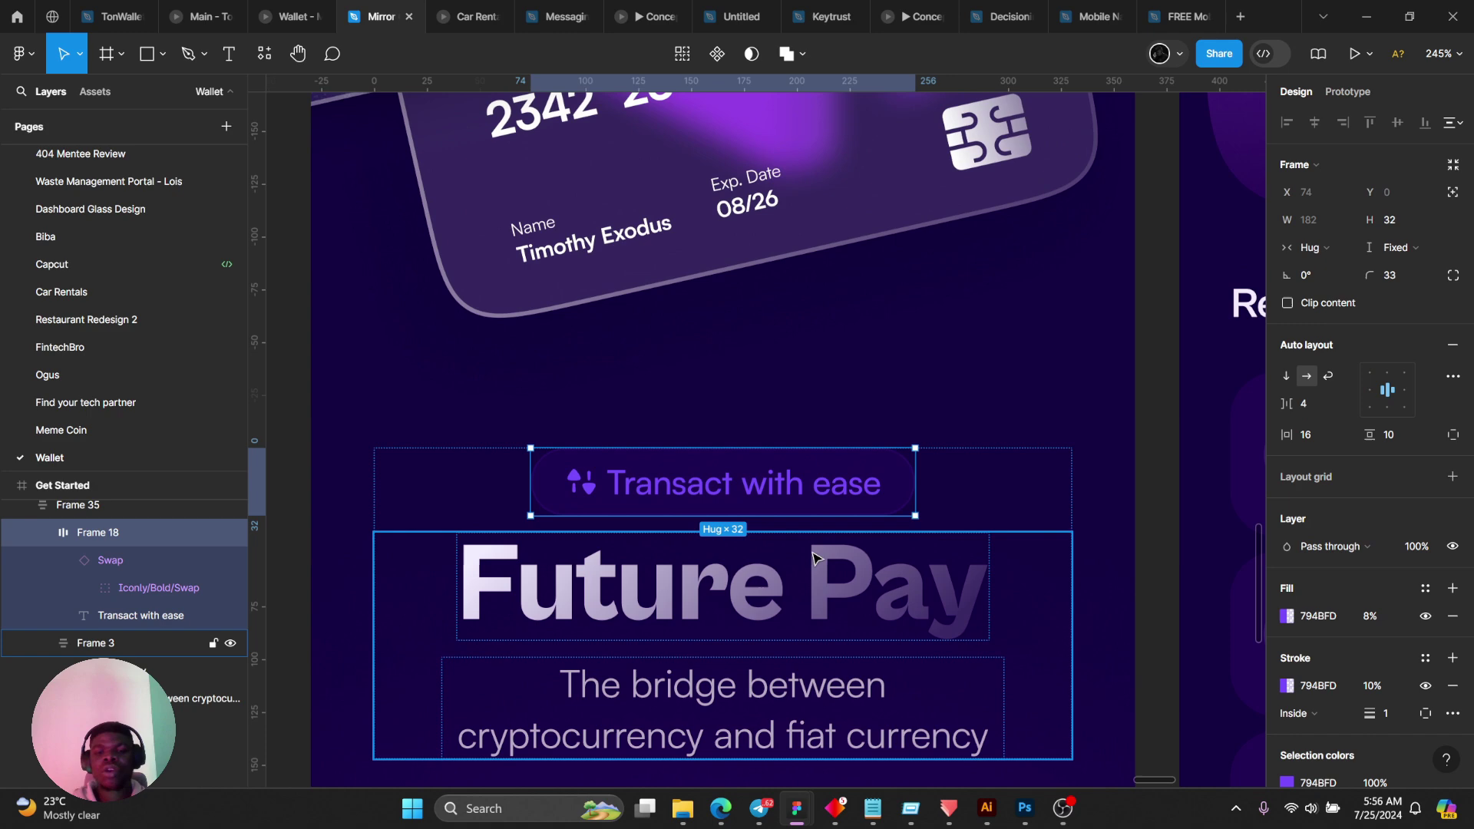
Examine the linear gradient fill of the "Future Pay" heading, including its direction and stop opacities.
{"action": "scroll", "coordinate": [816, 557], "scroll_direction": "down", "scroll_amount": 3}
{"action": "left_click", "coordinate": [698, 581]}
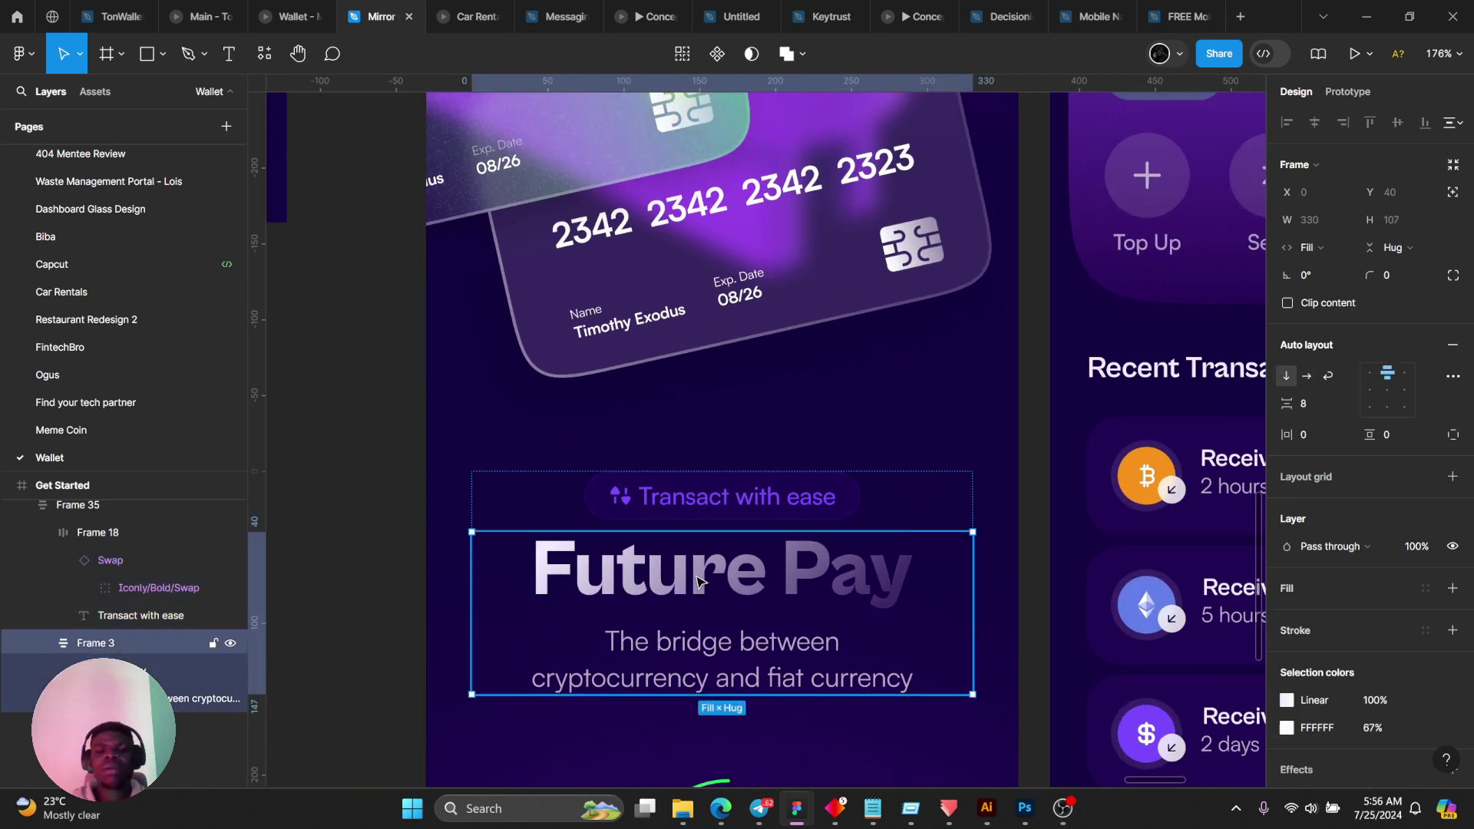
{"action": "left_click", "coordinate": [760, 584]}
{"action": "left_click", "coordinate": [1287, 568]}
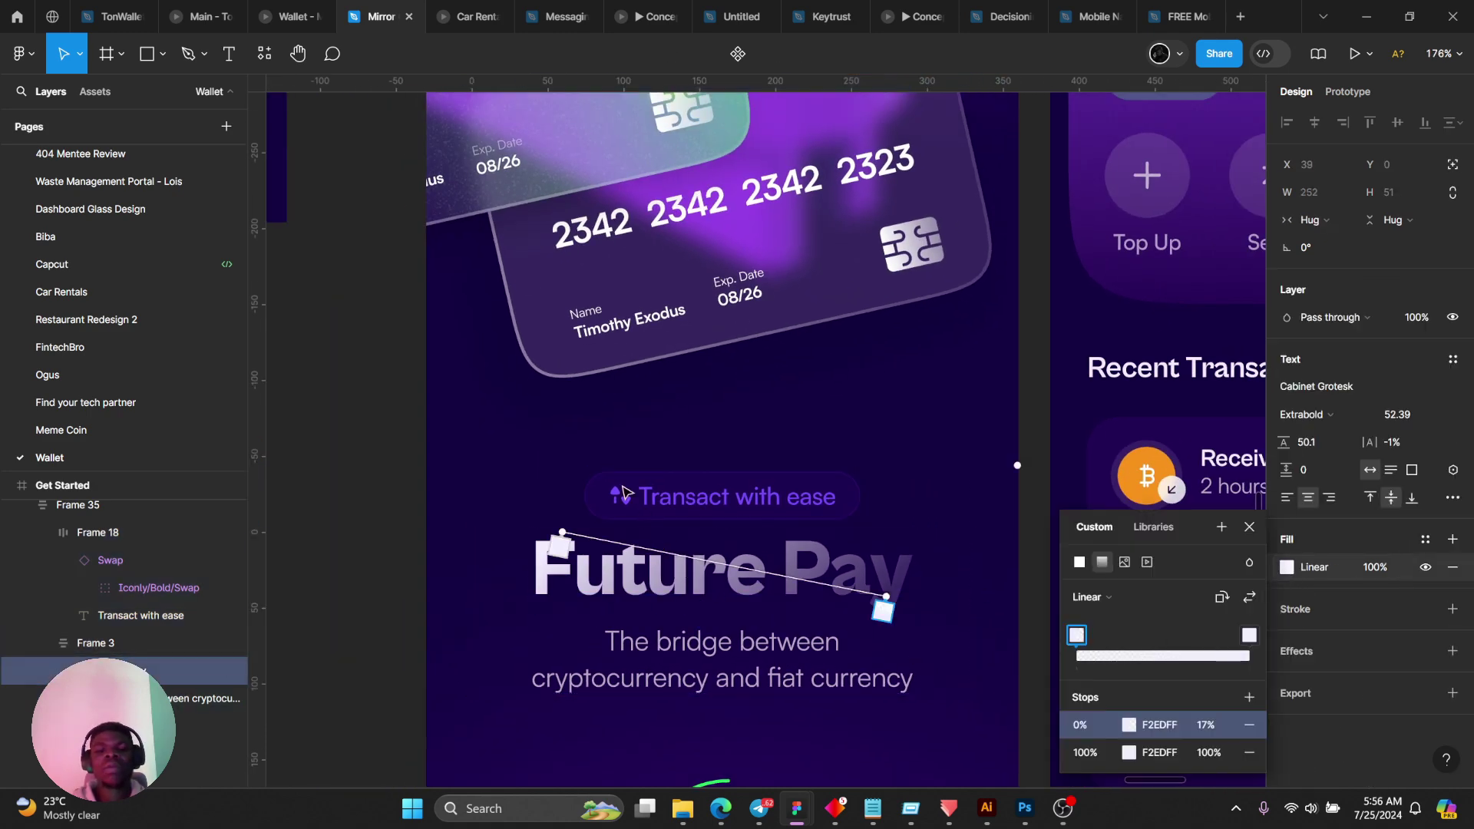
{"action": "scroll", "coordinate": [622, 492], "scroll_direction": "up", "scroll_amount": 3}
{"action": "scroll", "coordinate": [622, 491], "scroll_direction": "down", "scroll_amount": 4}
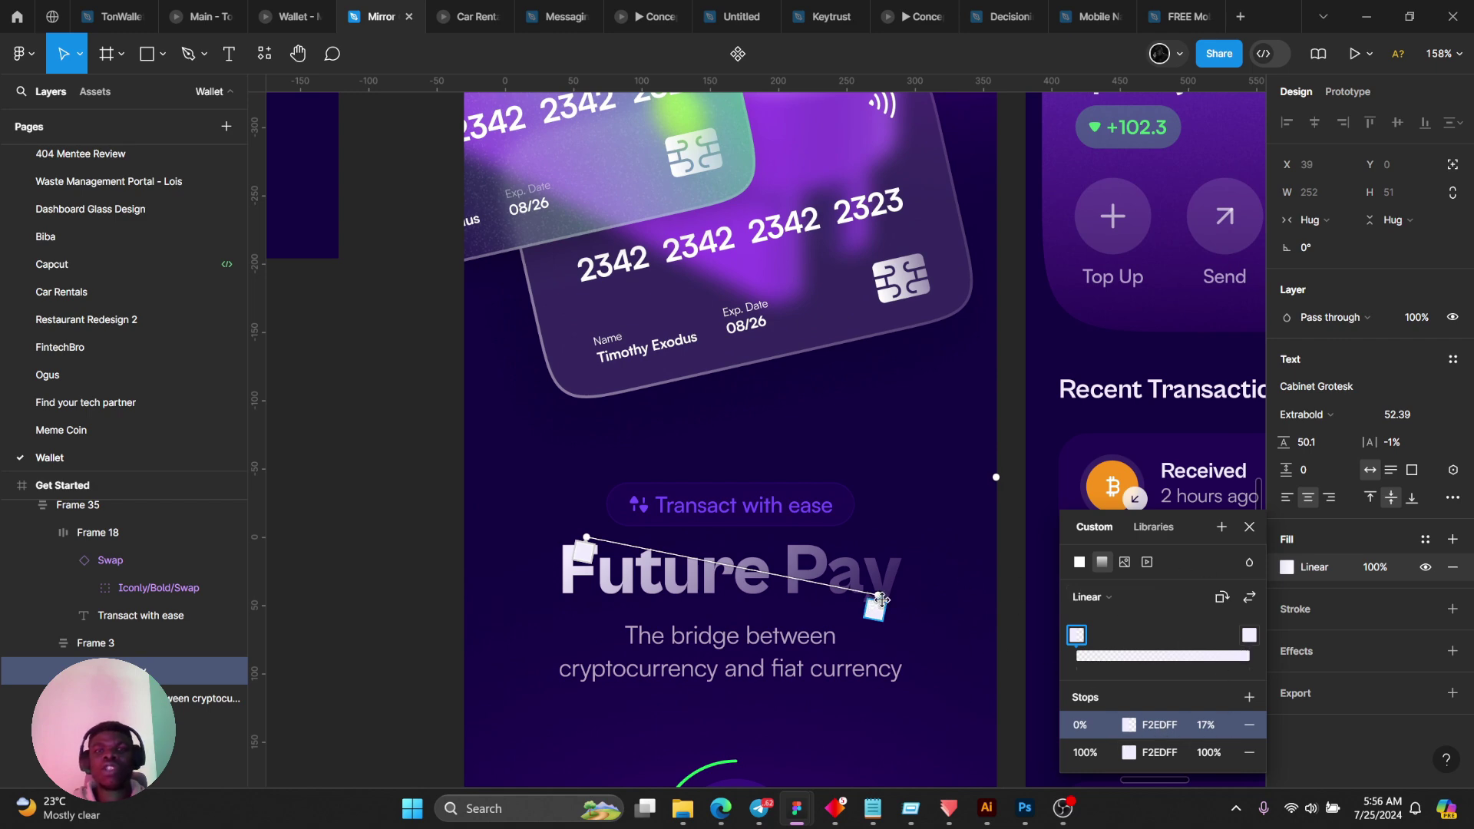
{"action": "scroll", "coordinate": [730, 555], "scroll_direction": "down", "scroll_amount": 3}
Check the fill colour and opacity of the "The bridge between cryptocurrency and fiat currency" text.
{"action": "key", "text": "Escape"}
{"action": "left_click_drag", "start_coordinate": [799, 632], "coordinate": [730, 528]}
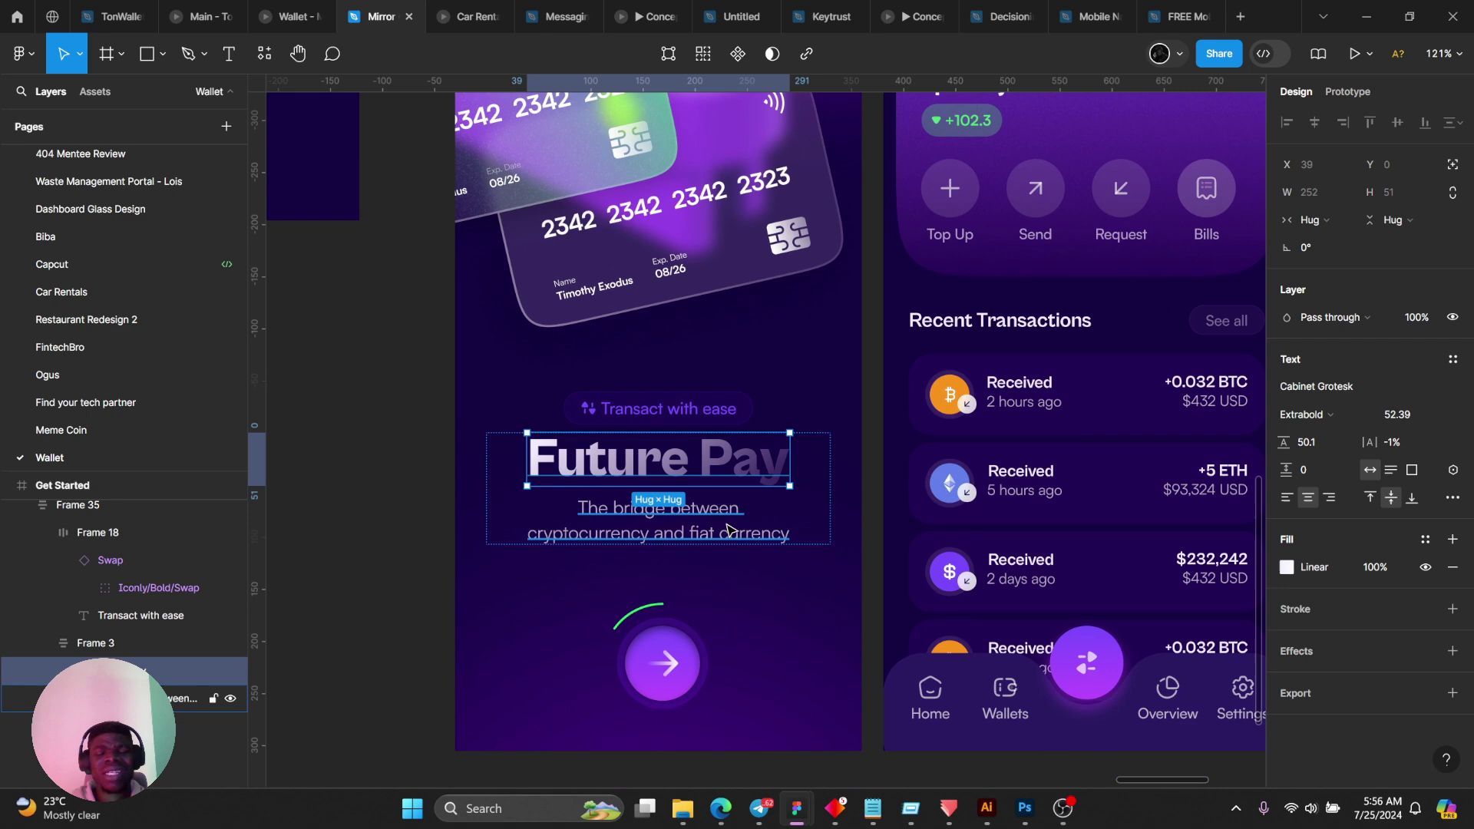
{"action": "double_click", "coordinate": [731, 526]}
{"action": "scroll", "coordinate": [731, 526], "scroll_direction": "up", "scroll_amount": 3}
{"action": "key", "text": "Escape"}
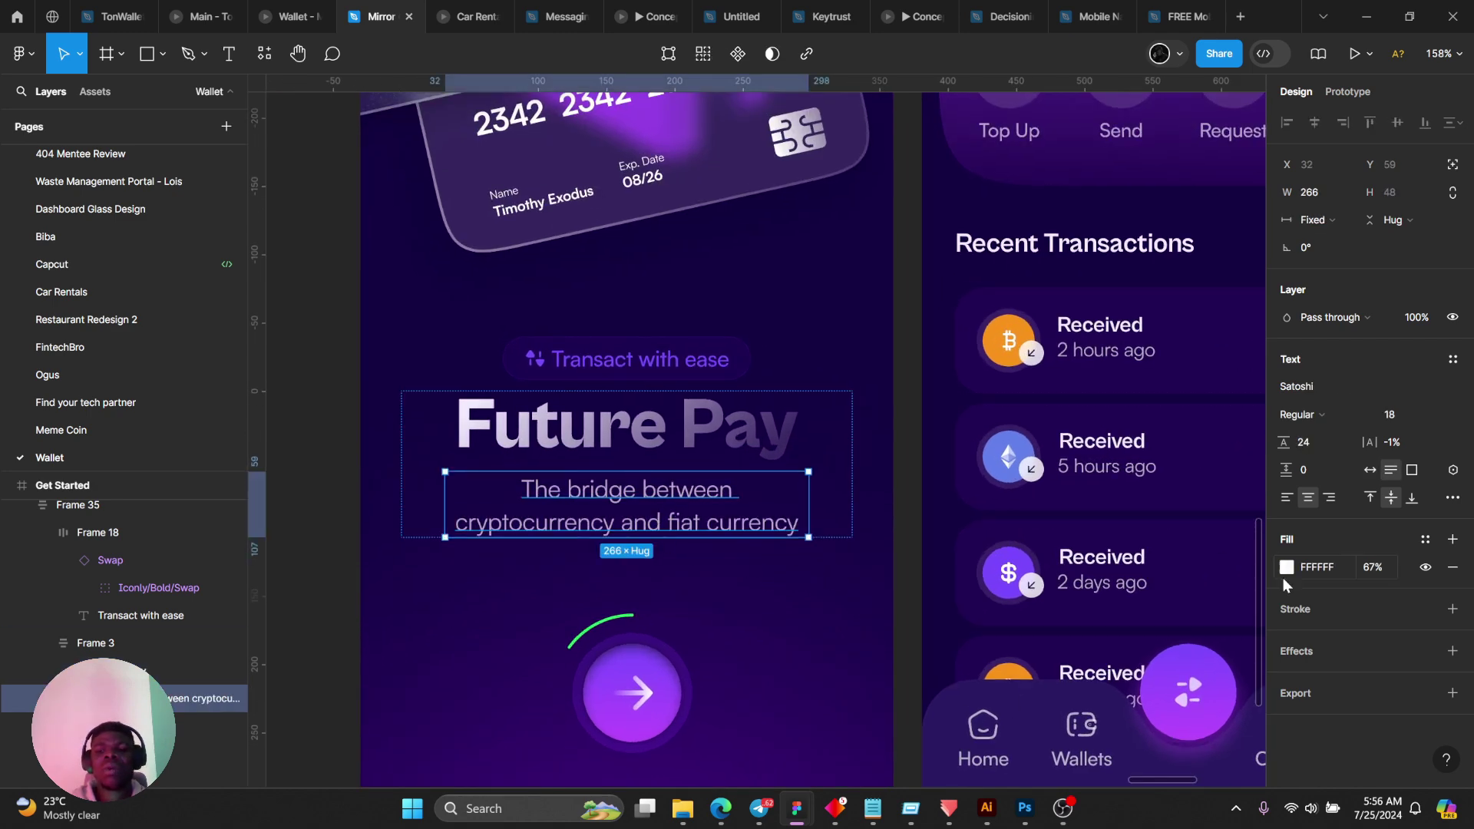
{"action": "left_click_drag", "start_coordinate": [623, 654], "coordinate": [695, 536]}
Examine the lower part of the Get Started frame, comparing its heading, subtitle and arrow button against the dark background fill.
{"action": "left_click", "coordinate": [695, 547]}
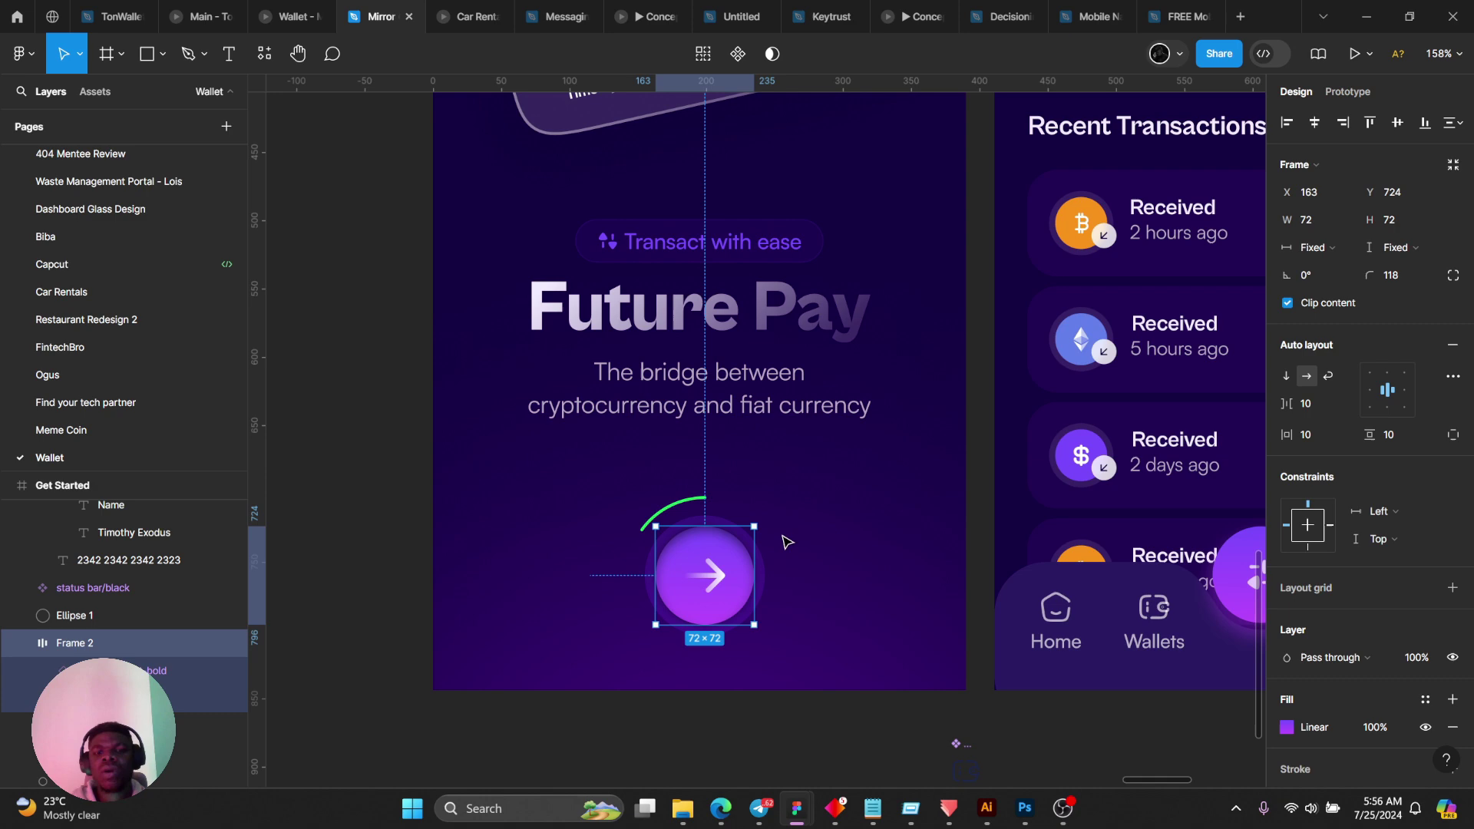
{"action": "scroll", "coordinate": [783, 542], "scroll_direction": "up", "scroll_amount": 1}
{"action": "double_click", "coordinate": [764, 410]}
{"action": "left_click", "coordinate": [935, 467]}
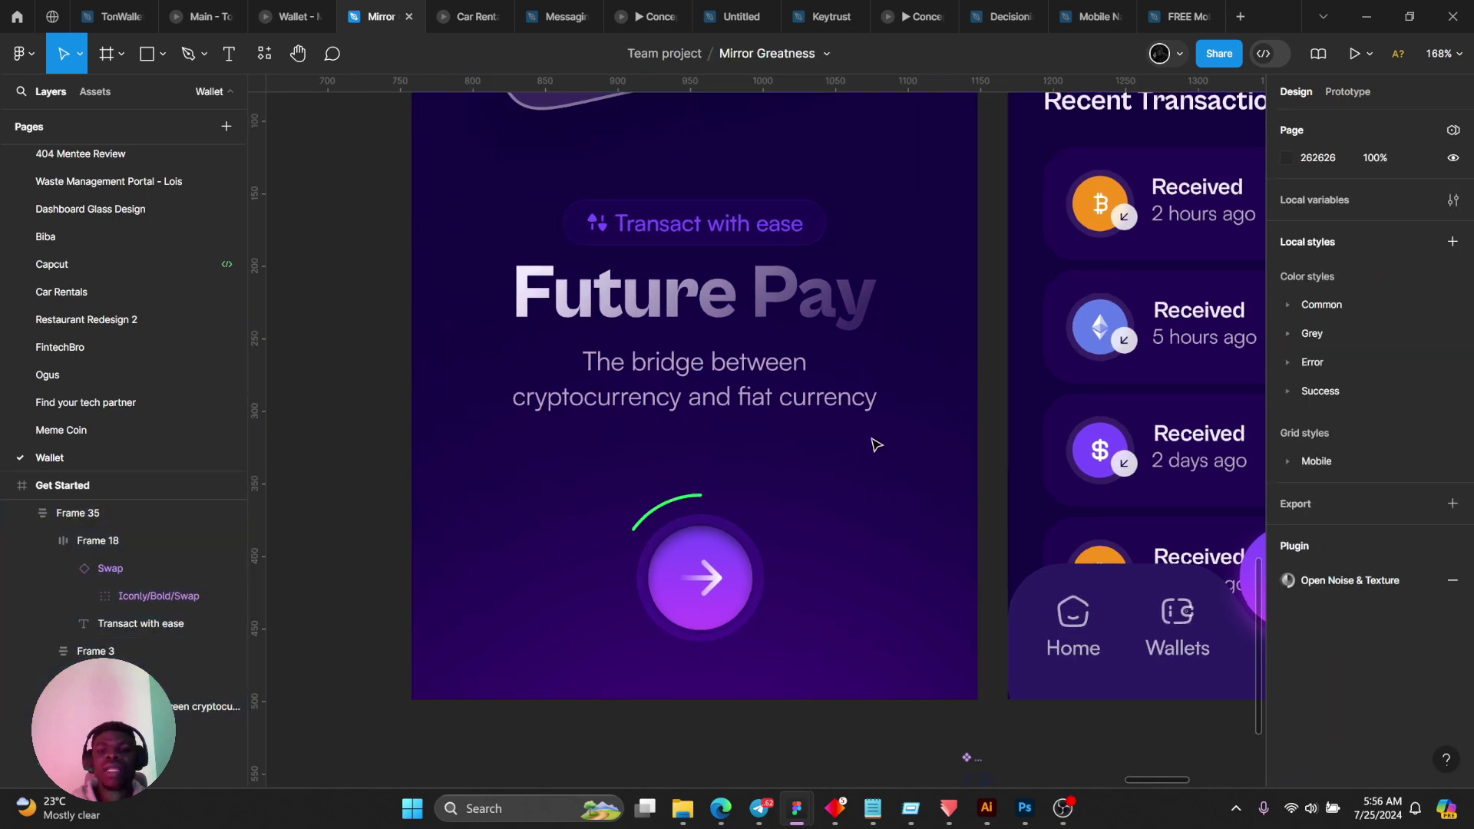
{"action": "left_click", "coordinate": [876, 445]}
{"action": "scroll", "coordinate": [921, 422], "scroll_direction": "up", "scroll_amount": 5}
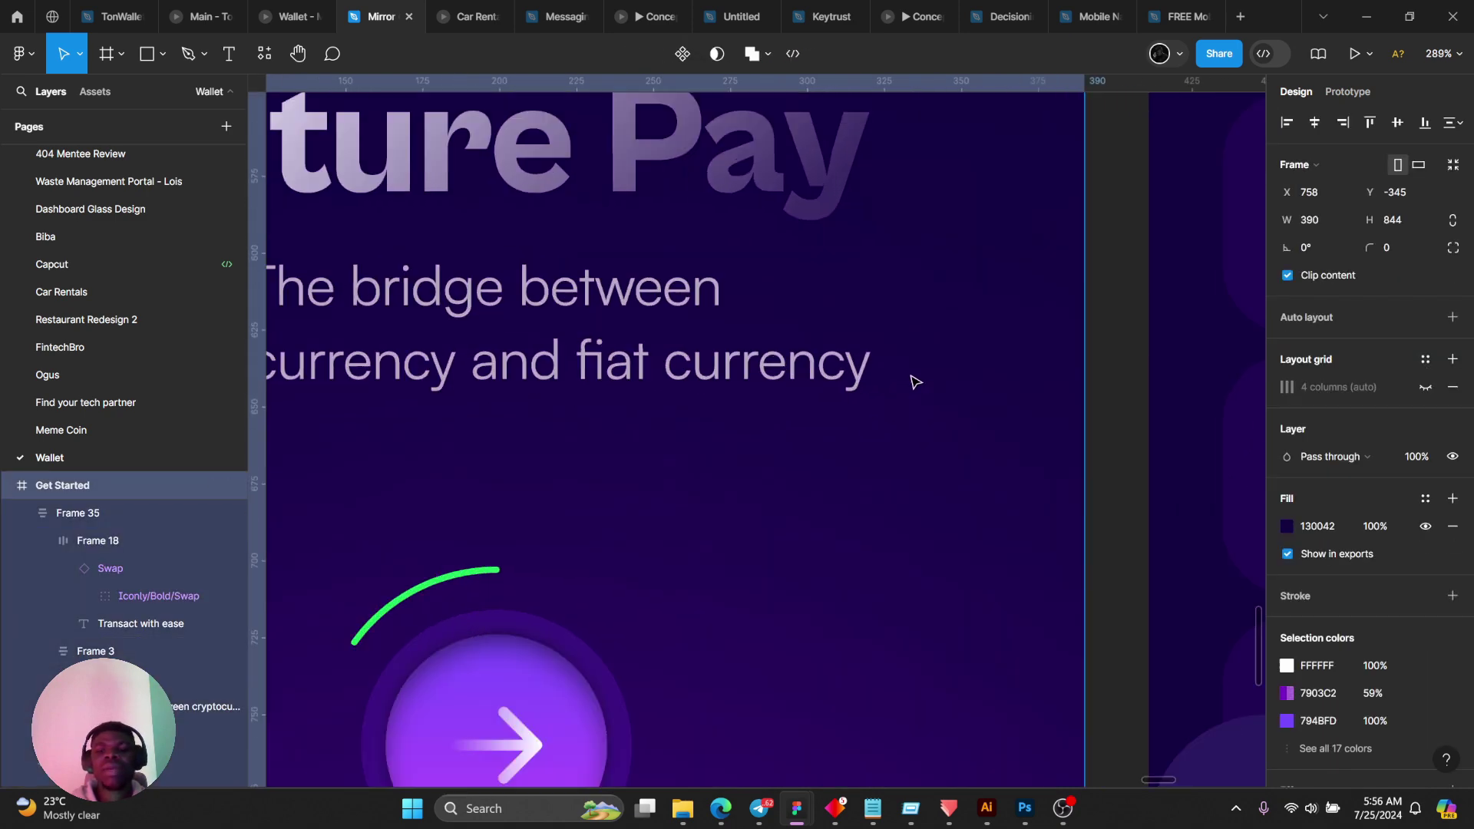
{"action": "scroll", "coordinate": [1067, 449], "scroll_direction": "down", "scroll_amount": 4}
{"action": "scroll", "coordinate": [974, 471], "scroll_direction": "up", "scroll_amount": 6}
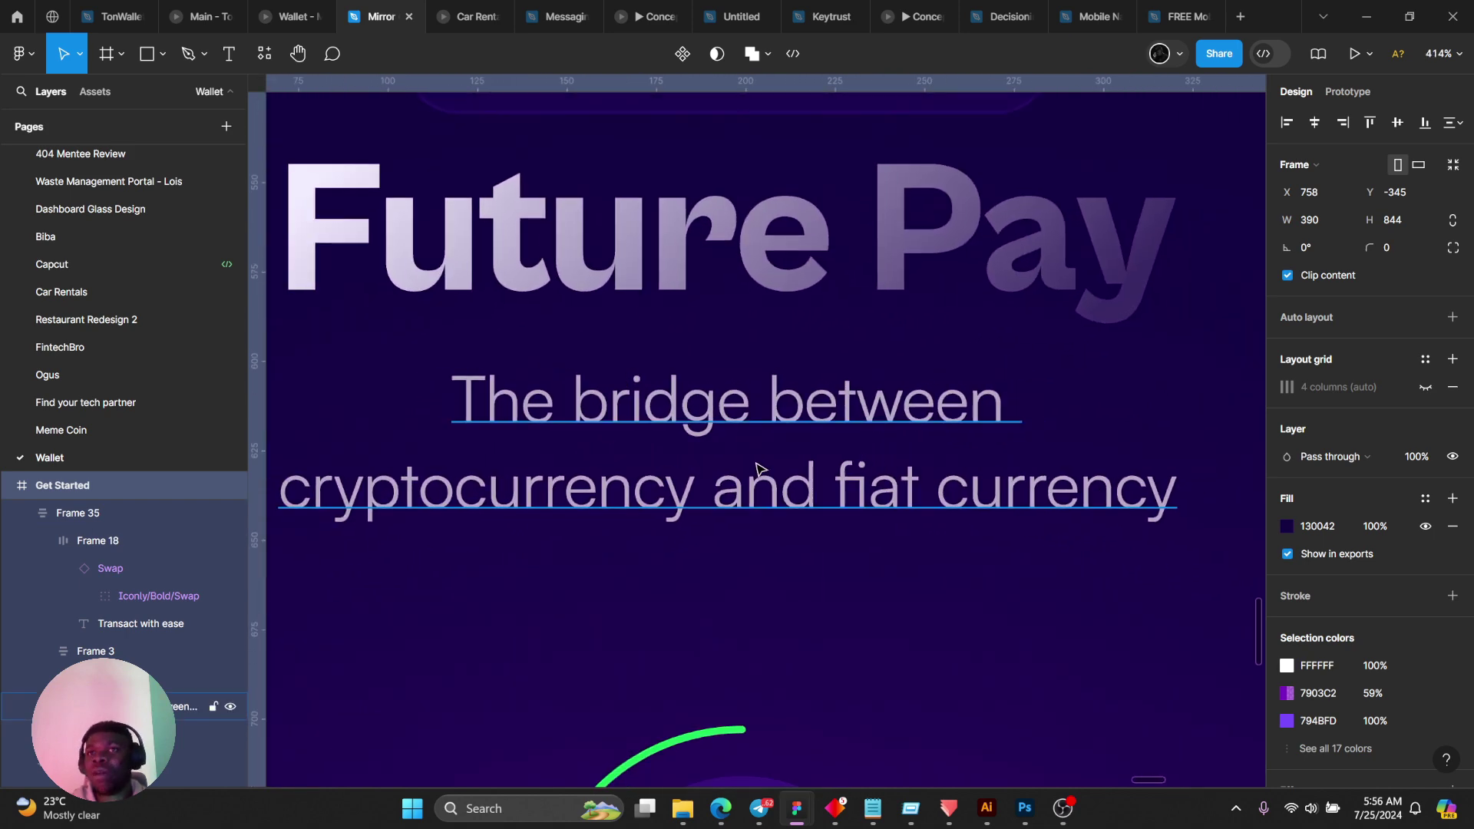
{"action": "scroll", "coordinate": [772, 465], "scroll_direction": "down", "scroll_amount": 5}
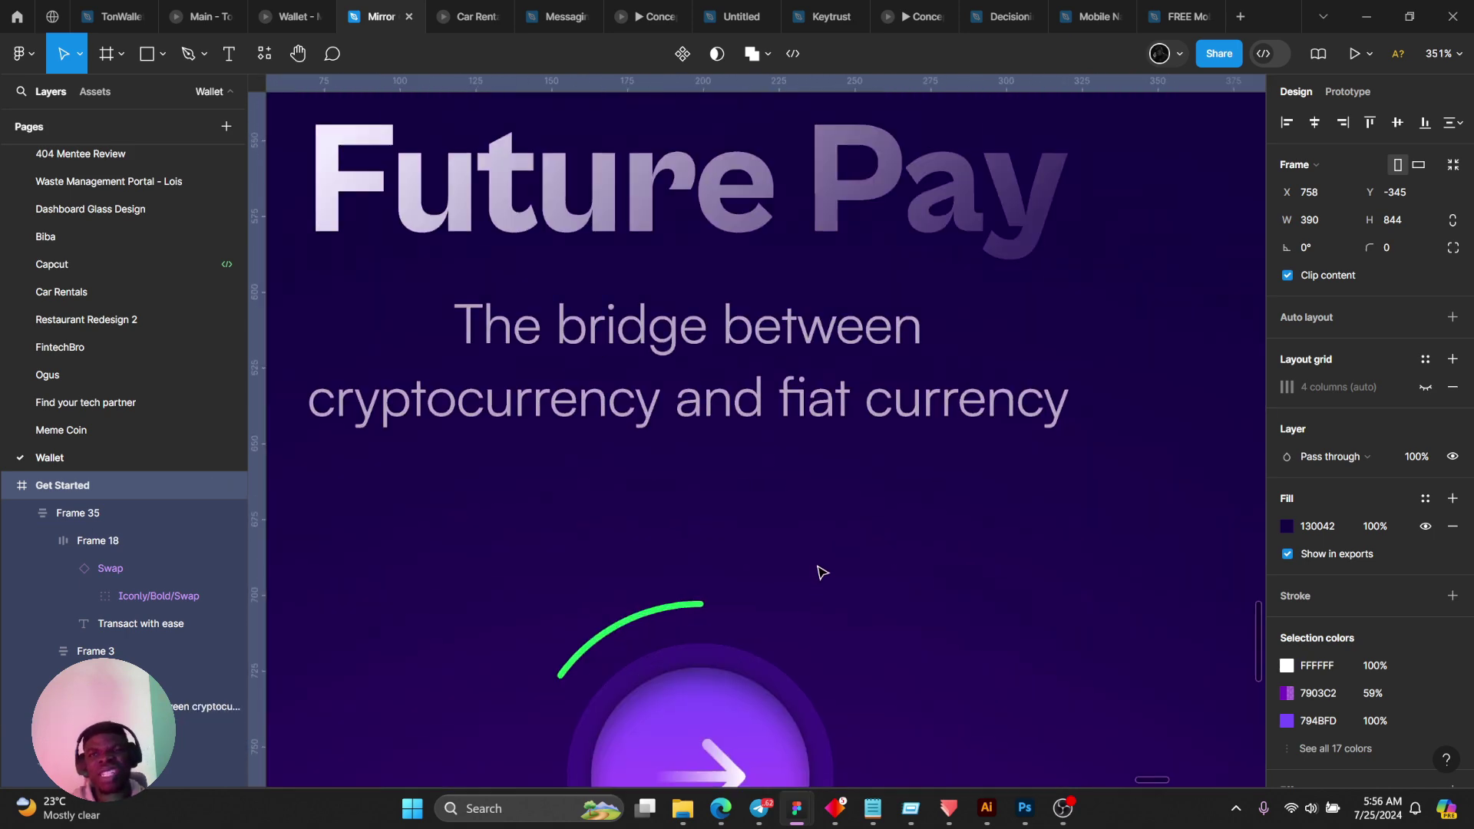
{"action": "scroll", "coordinate": [783, 469], "scroll_direction": "down", "scroll_amount": 3}
Examine the arrow button close up, including its faded arrow icon, gradient circle and outer ring.
{"action": "double_click", "coordinate": [714, 551]}
{"action": "scroll", "coordinate": [712, 551], "scroll_direction": "up", "scroll_amount": 4}
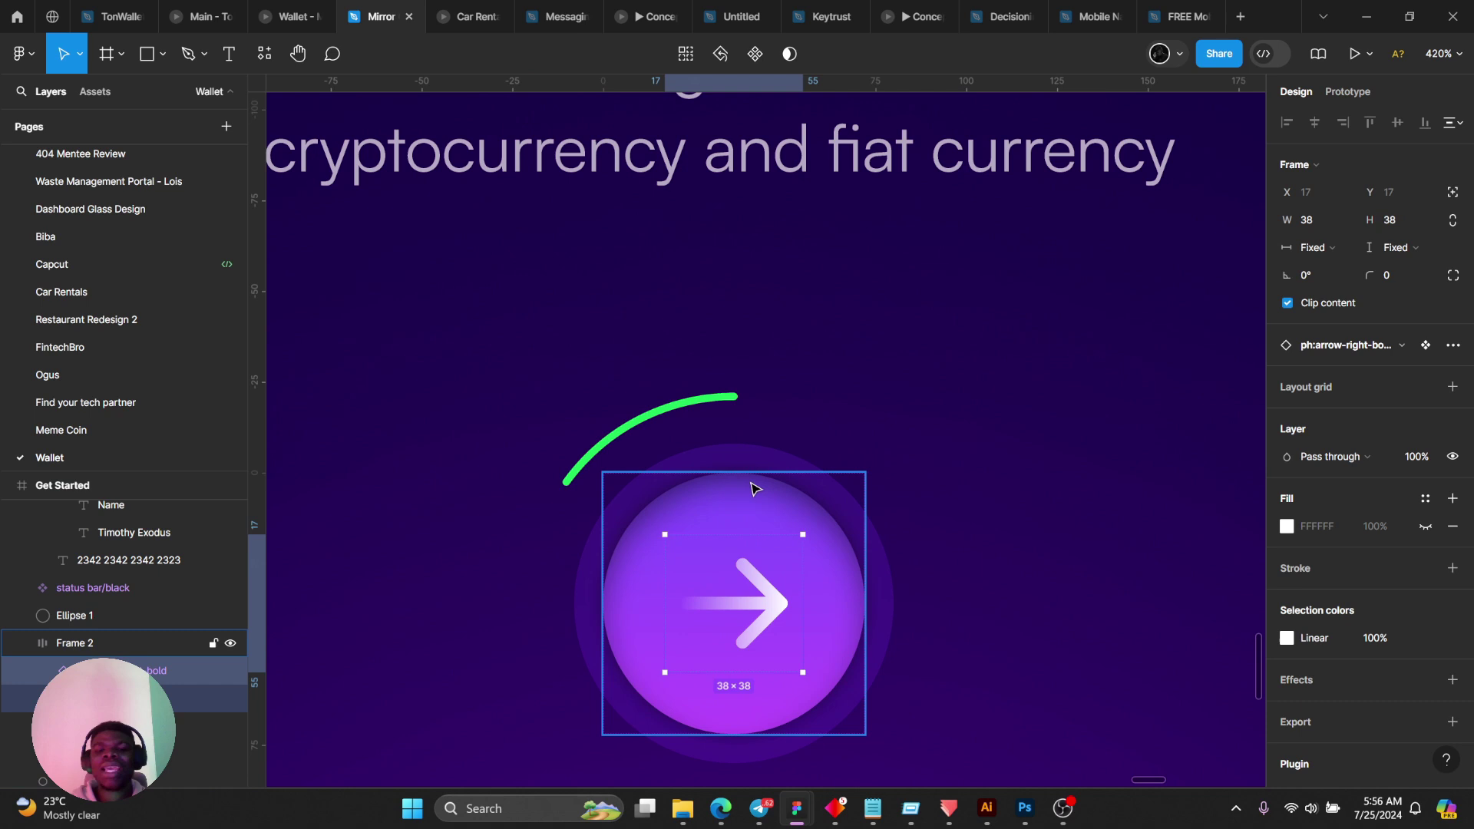
{"action": "left_click", "coordinate": [753, 487]}
{"action": "left_click", "coordinate": [759, 449]}
{"action": "scroll", "coordinate": [655, 632], "scroll_direction": "up", "scroll_amount": 2}
{"action": "left_click_drag", "start_coordinate": [614, 615], "coordinate": [618, 596]}
{"action": "scroll", "coordinate": [500, 569], "scroll_direction": "up", "scroll_amount": 5}
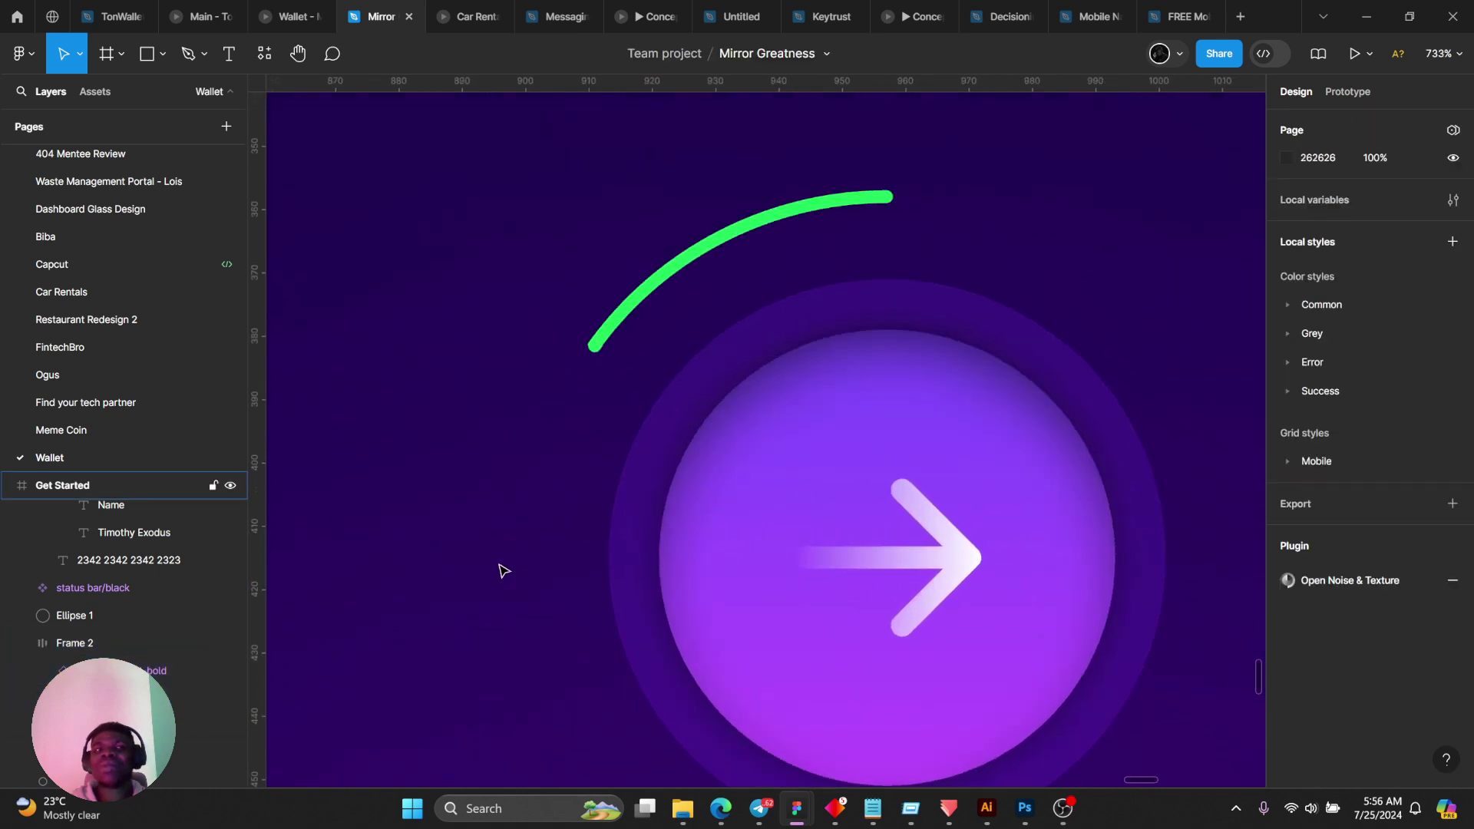
{"action": "scroll", "coordinate": [844, 576], "scroll_direction": "down", "scroll_amount": 3}
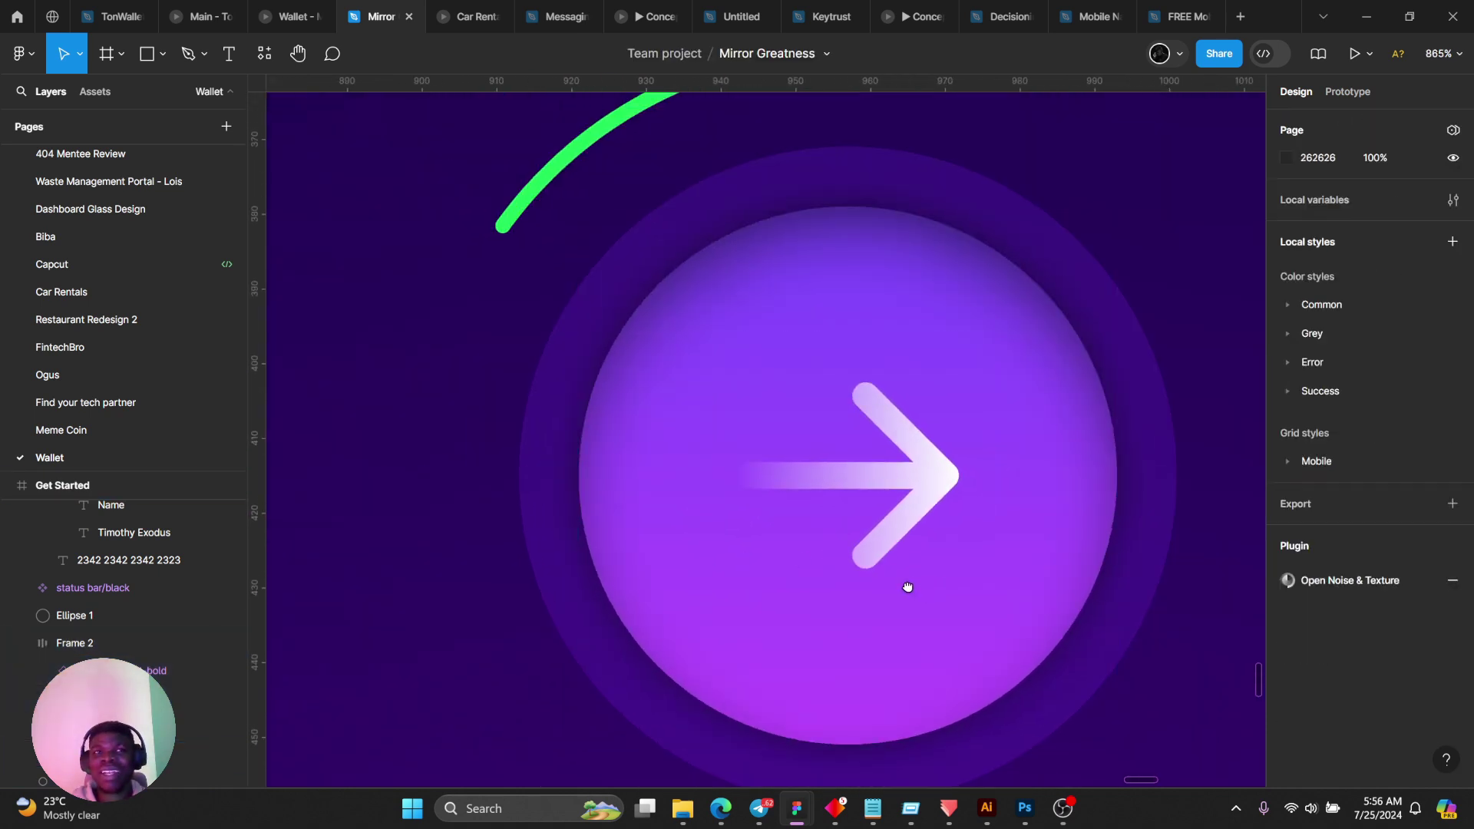
{"action": "left_click", "coordinate": [975, 626]}
{"action": "scroll", "coordinate": [948, 612], "scroll_direction": "up", "scroll_amount": 1}
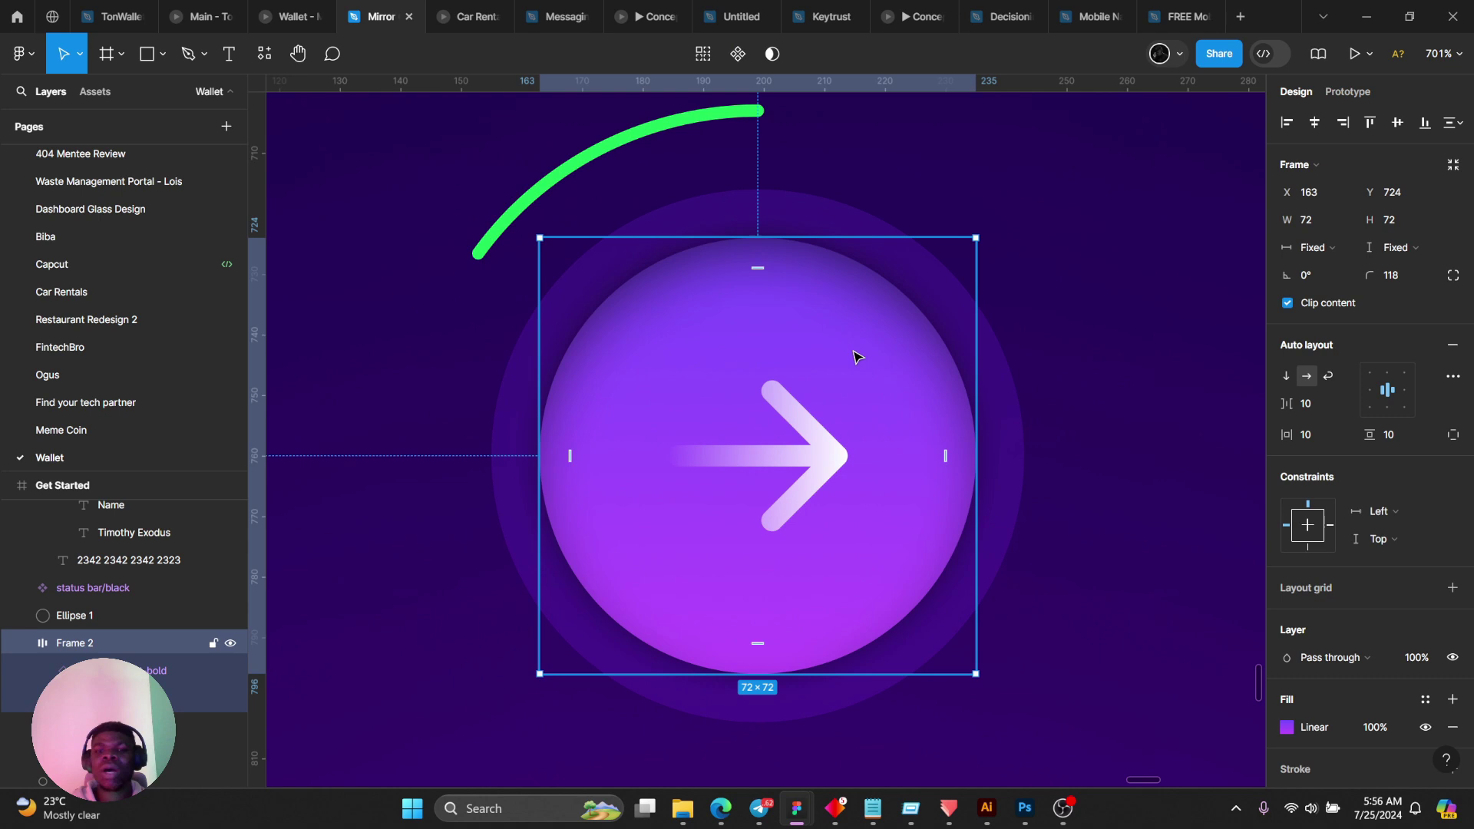
Toggle the arrow button's inner shadow off and back on several times to compare its effect.
{"action": "scroll", "coordinate": [1380, 594], "scroll_direction": "down", "scroll_amount": 4}
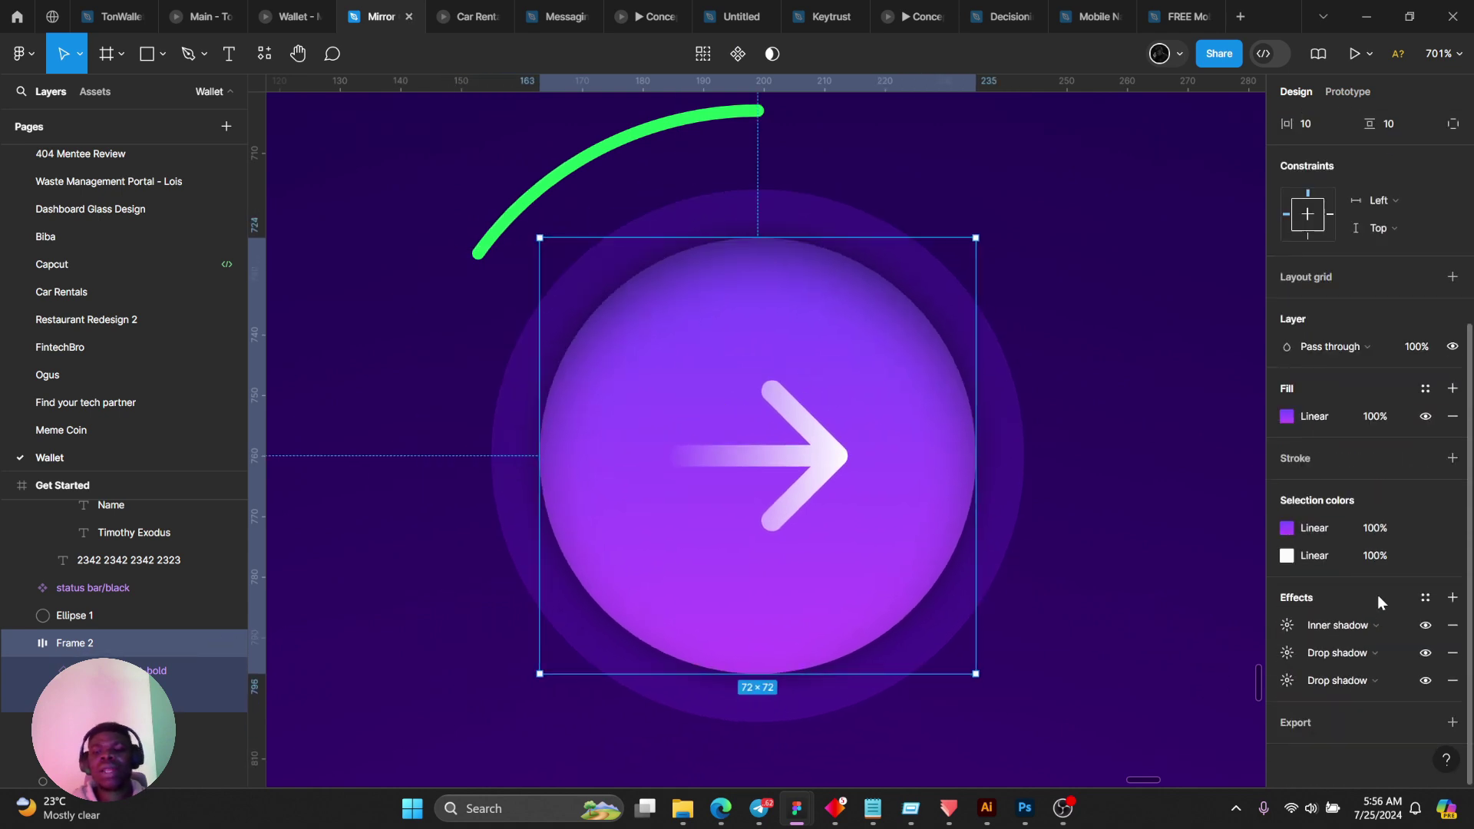
{"action": "left_click", "coordinate": [1419, 626]}
{"action": "left_click", "coordinate": [1418, 626]}
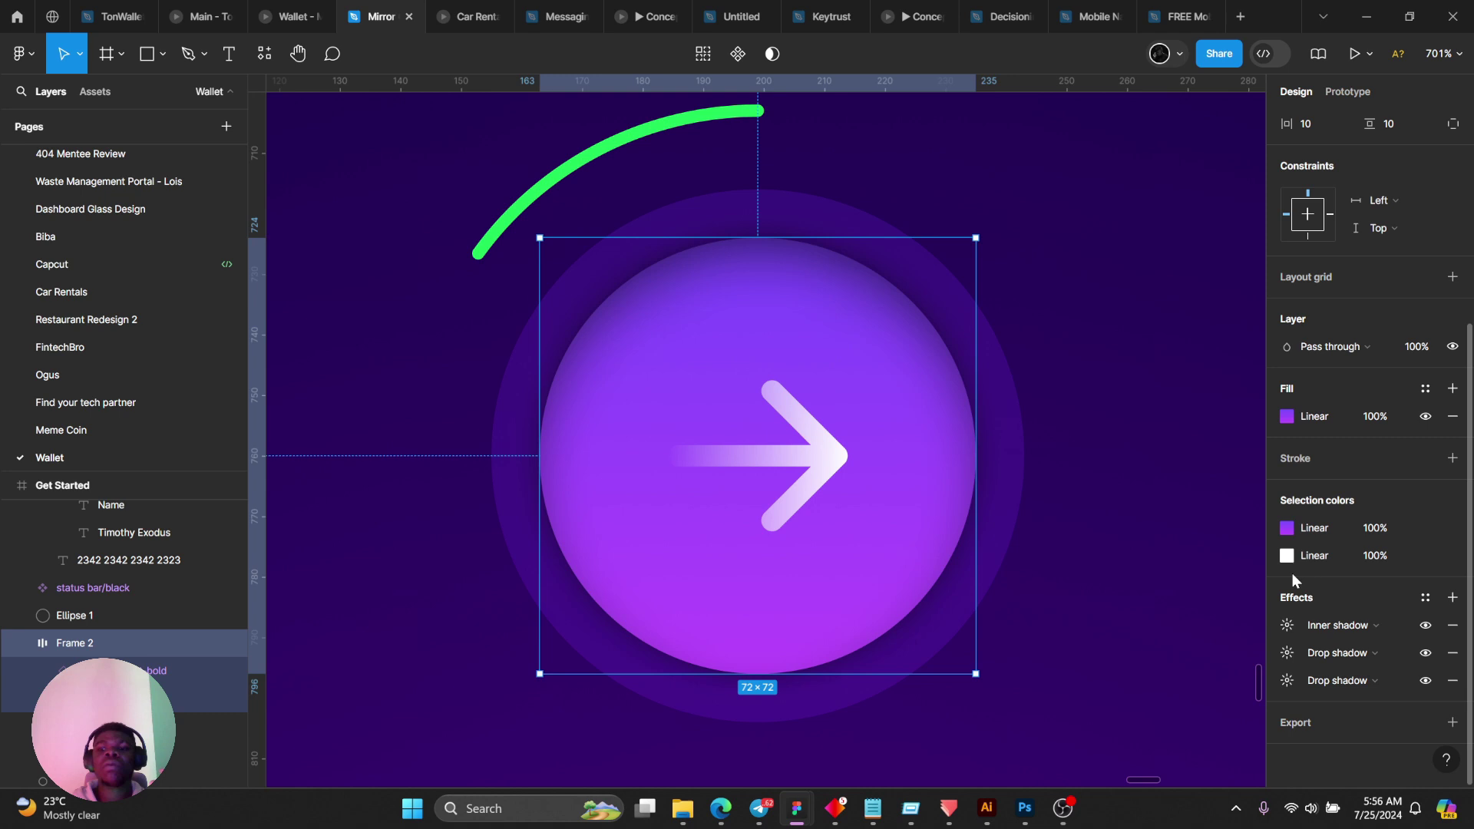
{"action": "left_click", "coordinate": [1421, 628]}
{"action": "left_click", "coordinate": [1422, 627]}
{"action": "left_click", "coordinate": [1422, 627]}
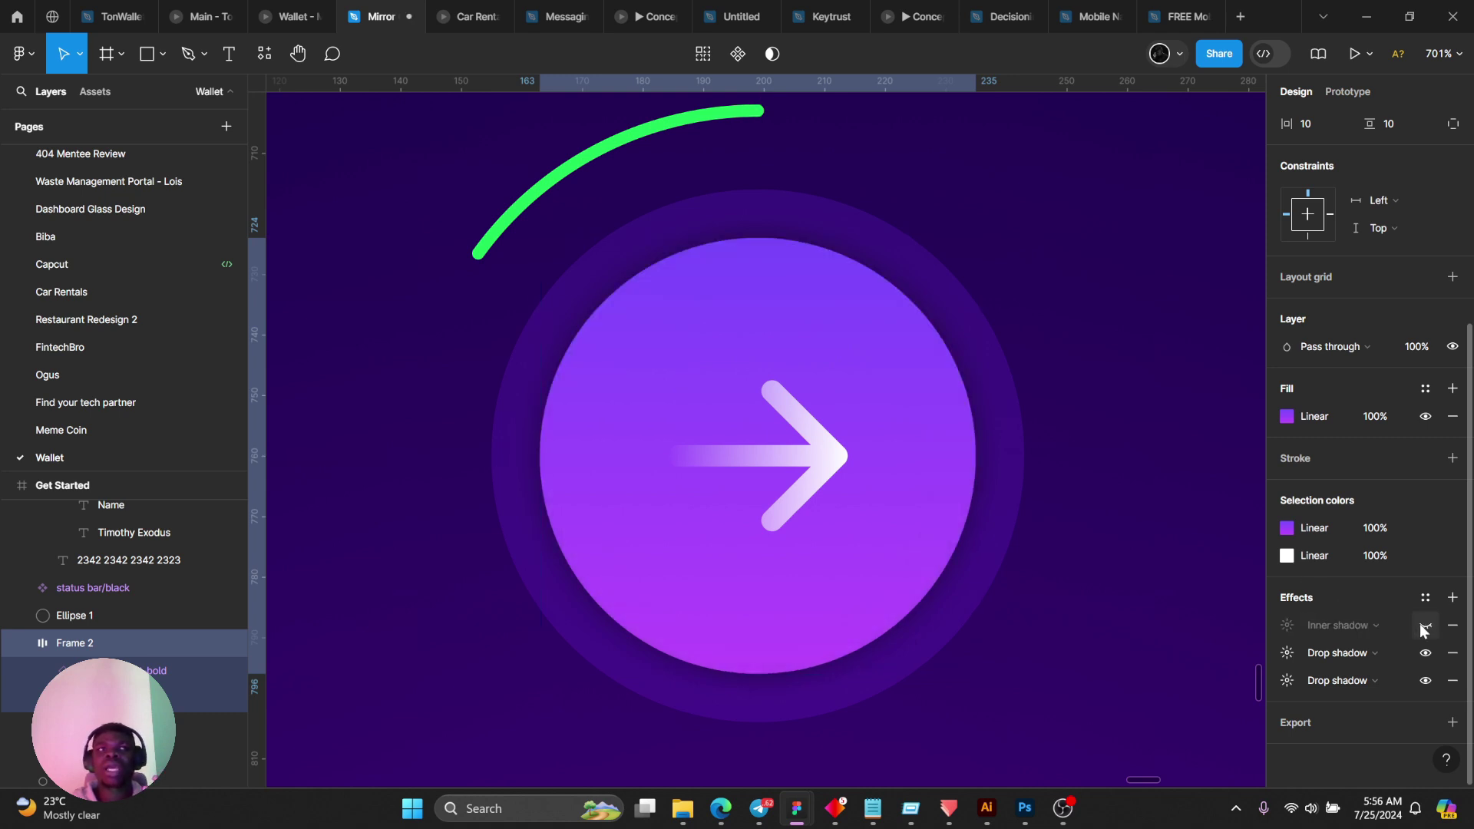
{"action": "left_click", "coordinate": [1422, 627]}
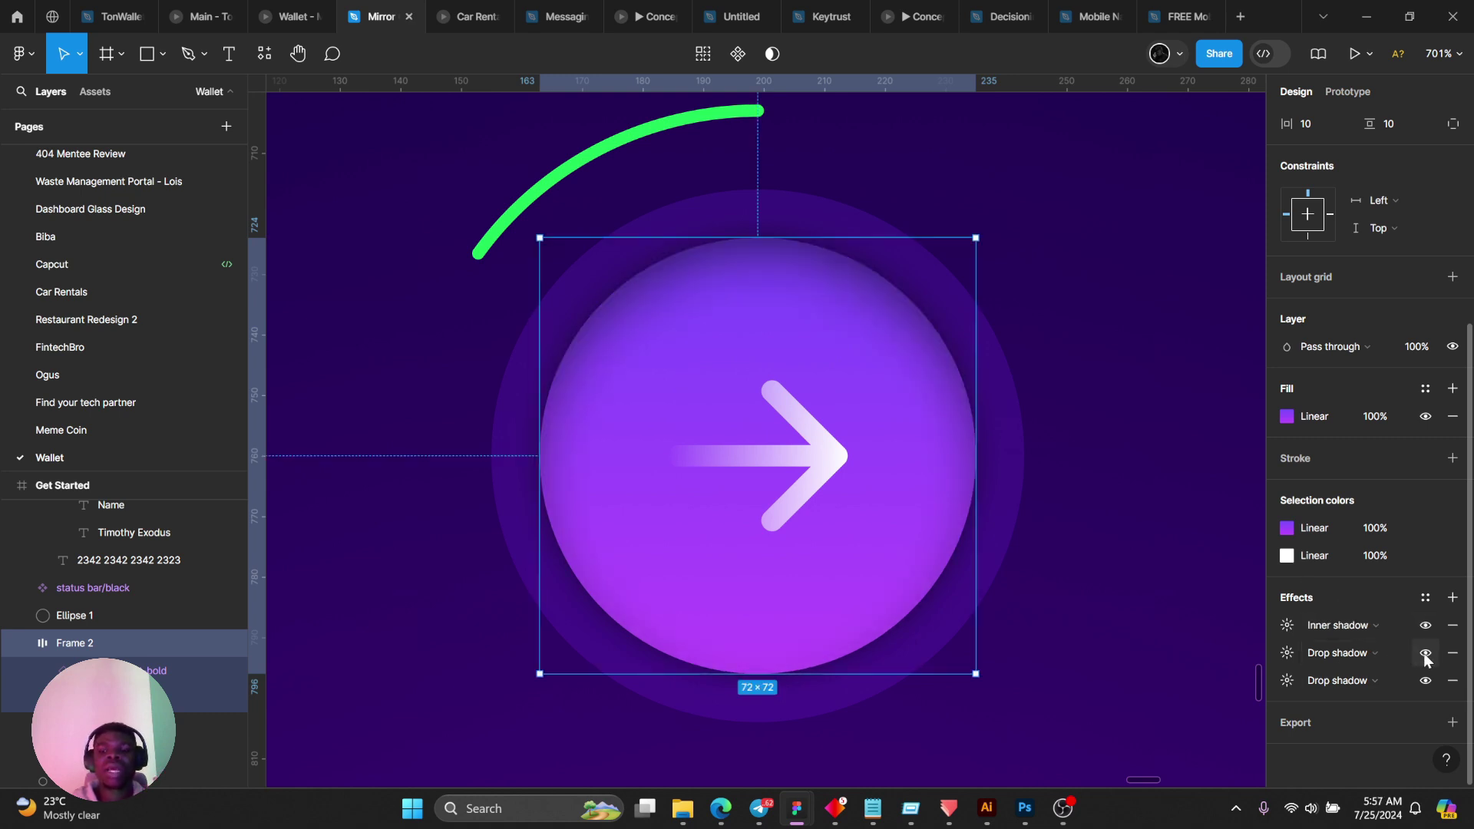
Toggle each of the arrow button's two drop shadows off and back on to compare their effects.
{"action": "left_click", "coordinate": [1425, 655]}
{"action": "left_click", "coordinate": [1424, 656]}
{"action": "left_click", "coordinate": [1425, 681]}
{"action": "left_click", "coordinate": [1426, 681]}
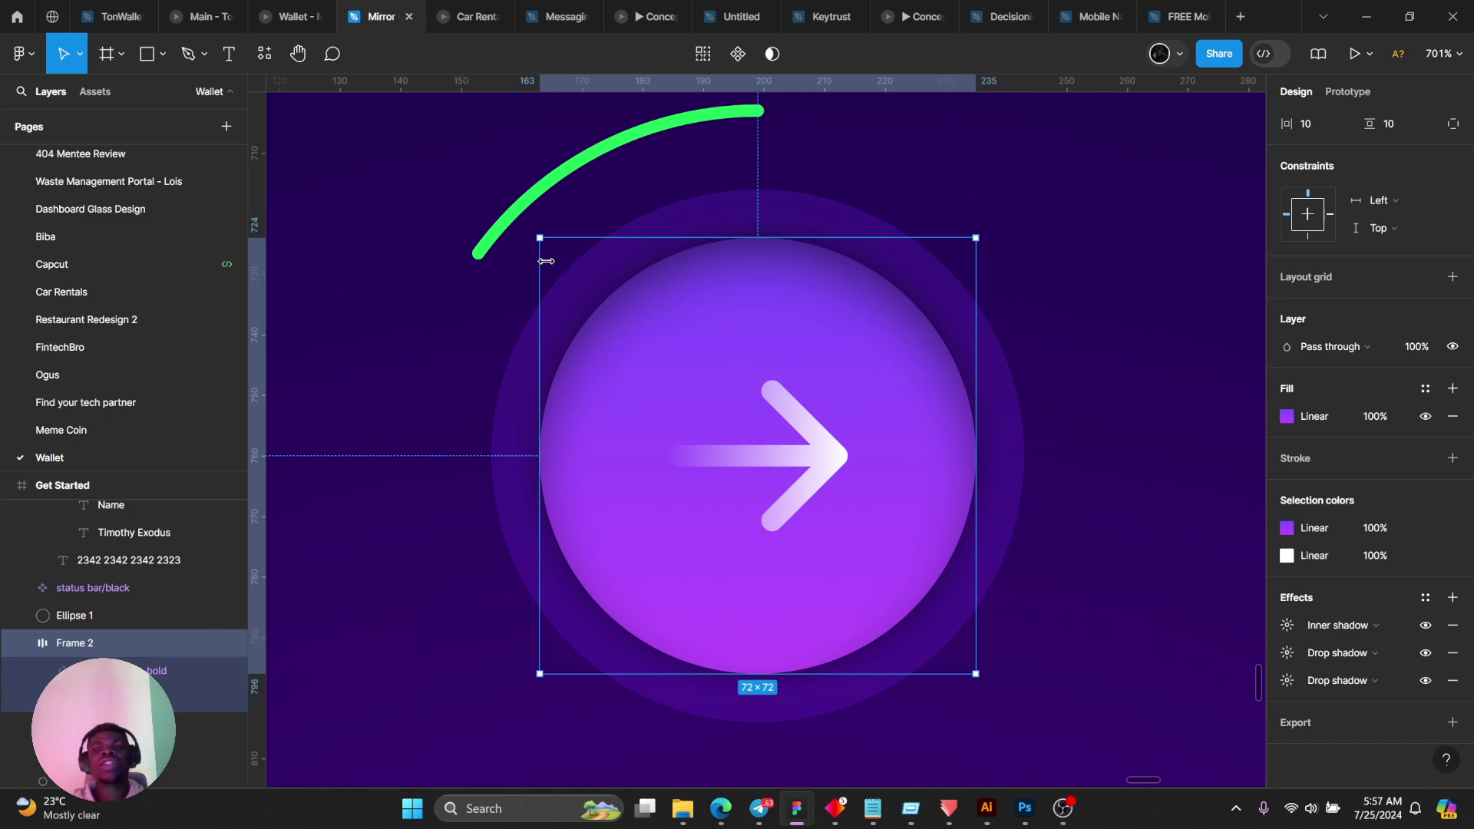
Try extending the green arc around the arrow button to a sweep of about 97.7%, and undo the arc changes.
{"action": "scroll", "coordinate": [546, 261], "scroll_direction": "down", "scroll_amount": 10}
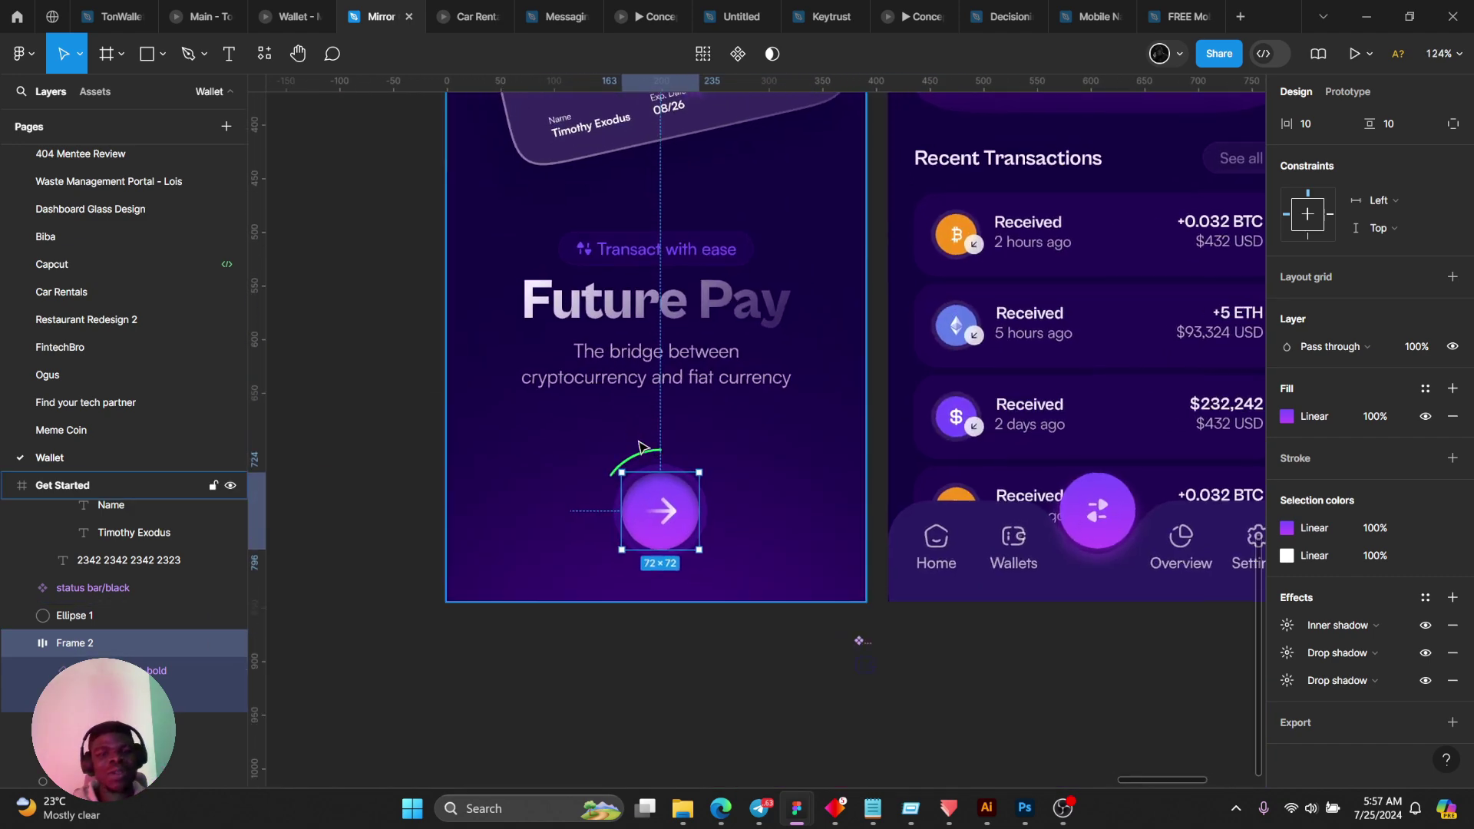
{"action": "scroll", "coordinate": [638, 446], "scroll_direction": "up", "scroll_amount": 5}
{"action": "left_click", "coordinate": [644, 451]}
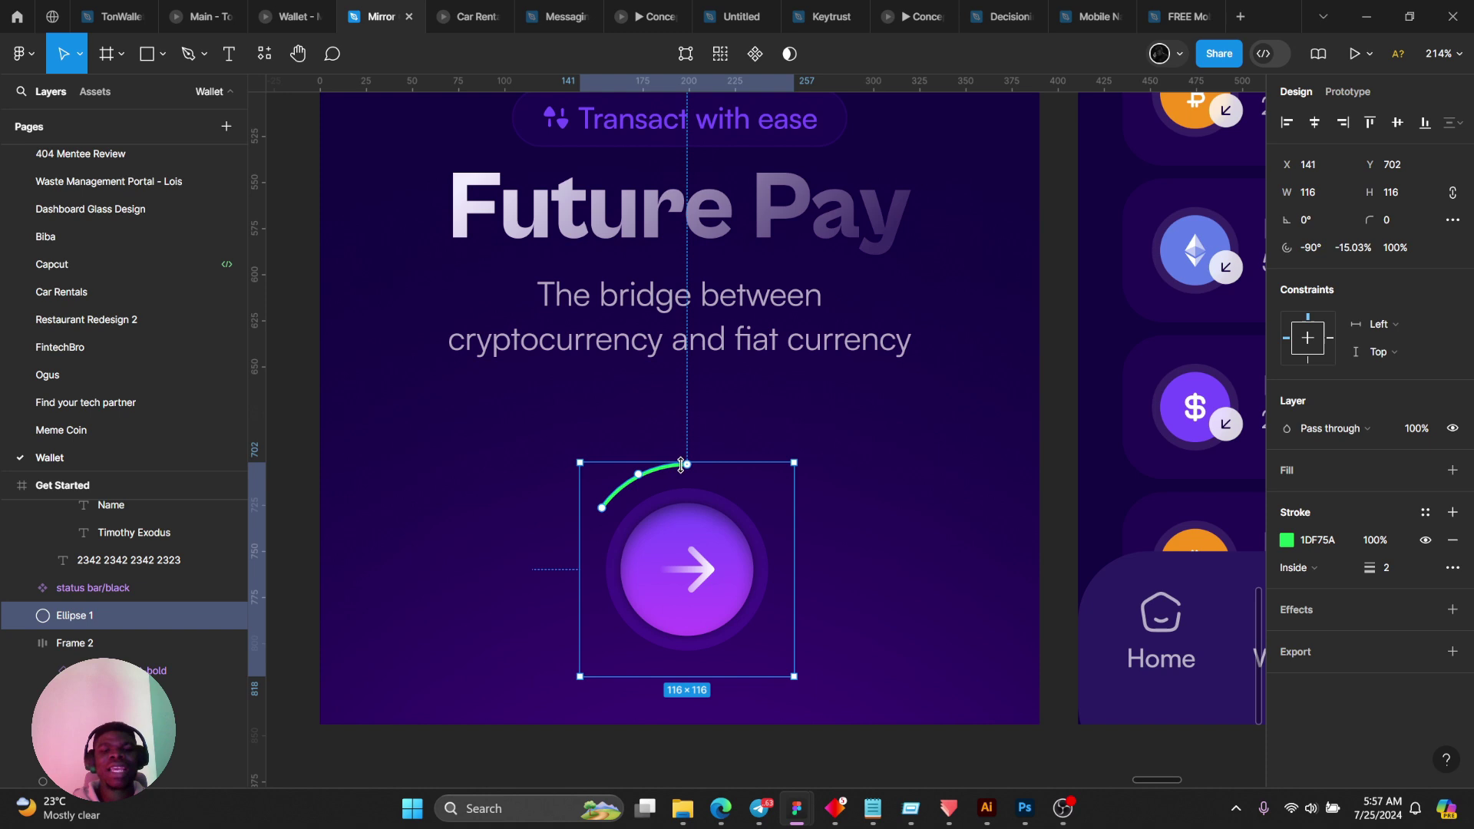
{"action": "left_click_drag", "start_coordinate": [686, 464], "coordinate": [597, 629]}
{"action": "key", "text": "ctrl+z"}
{"action": "left_click_drag", "start_coordinate": [606, 518], "coordinate": [679, 476]}
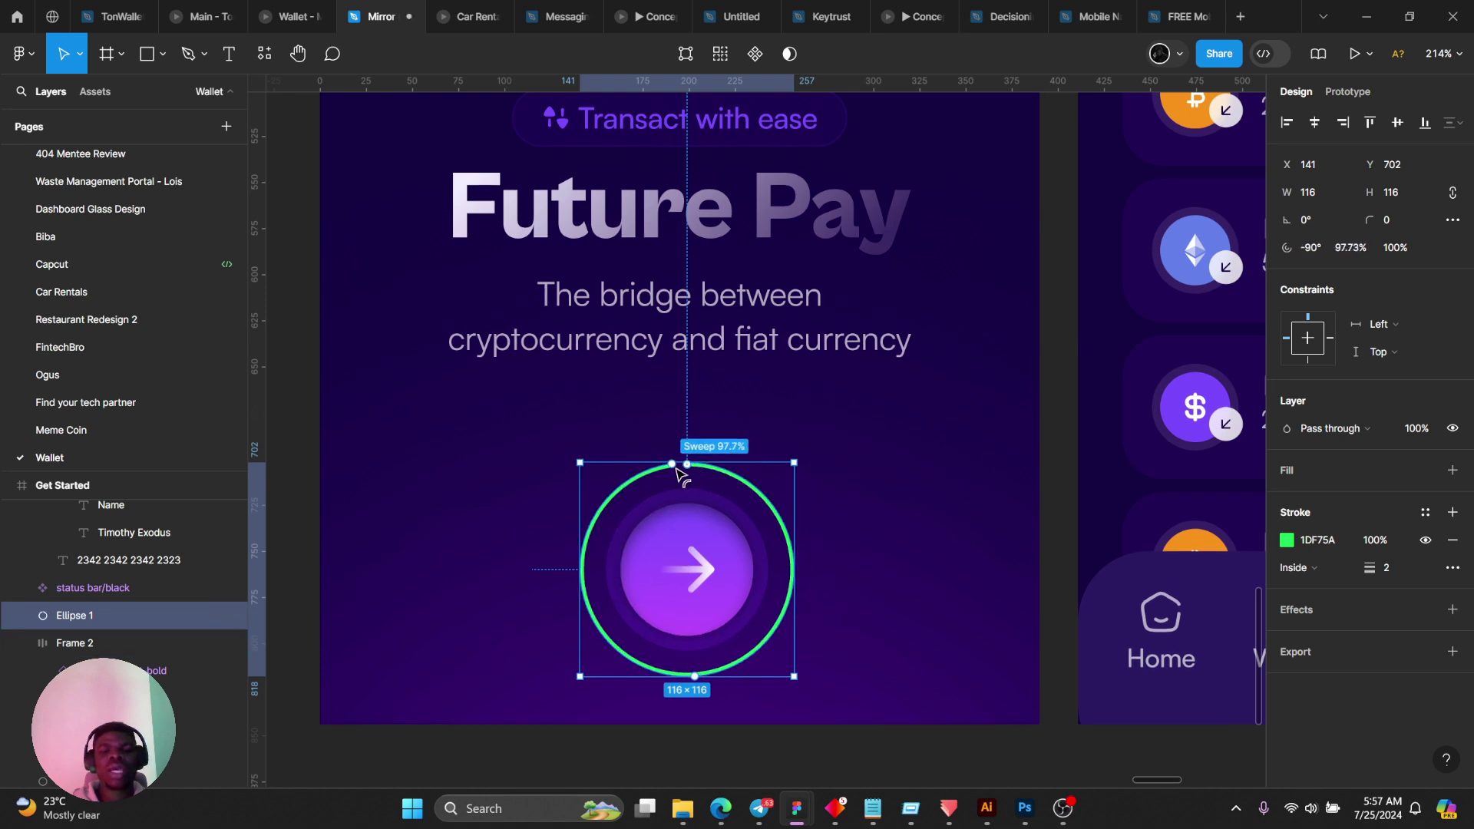
{"action": "key", "text": "ctrl+z"}
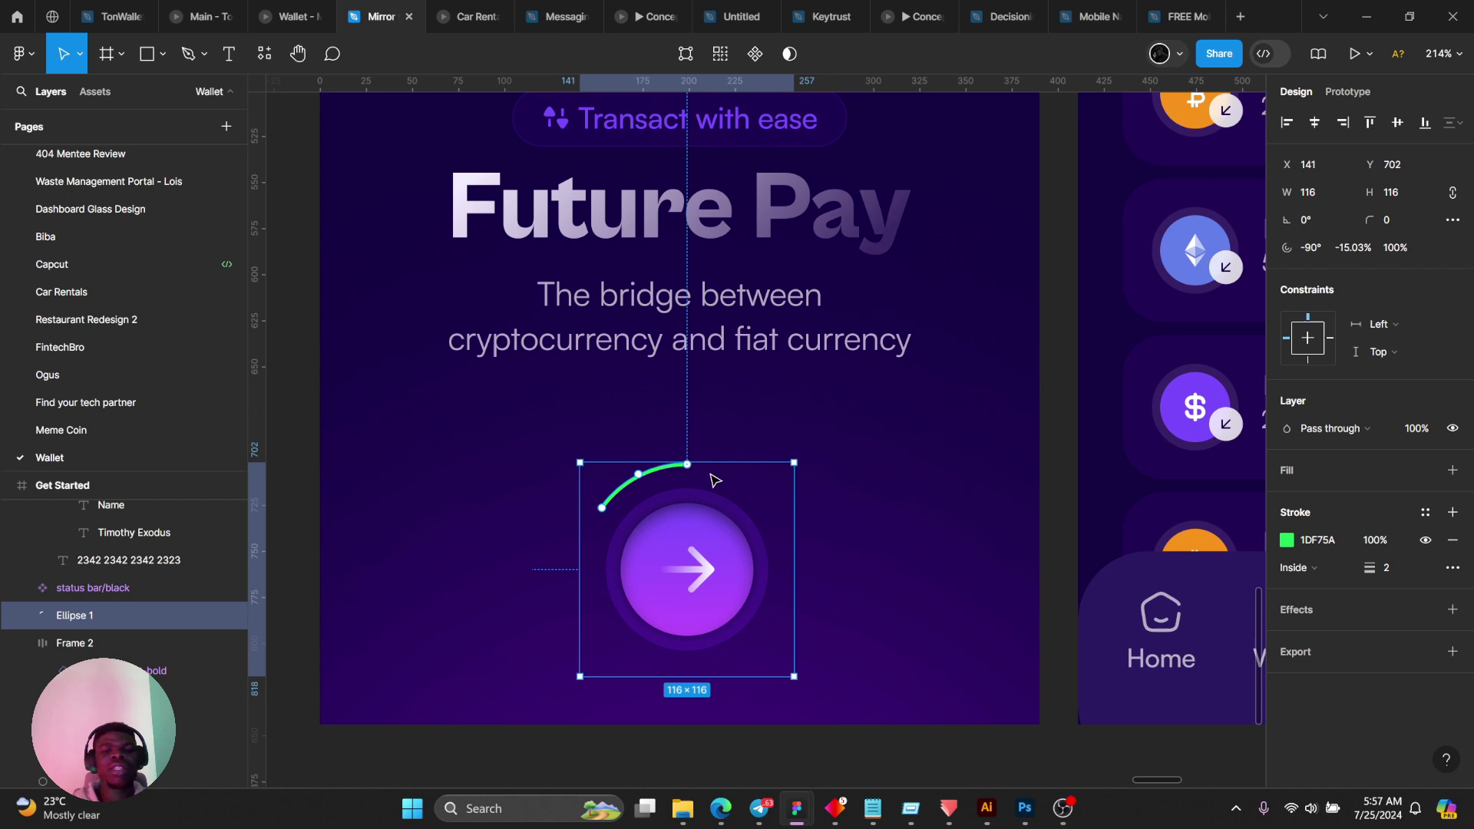
Examine how the arrow button and its green arc fit into the whole Get Started screen.
{"action": "scroll", "coordinate": [815, 450], "scroll_direction": "down", "scroll_amount": 1}
{"action": "left_click_drag", "start_coordinate": [834, 473], "coordinate": [668, 537]}
{"action": "left_click", "coordinate": [727, 497]}
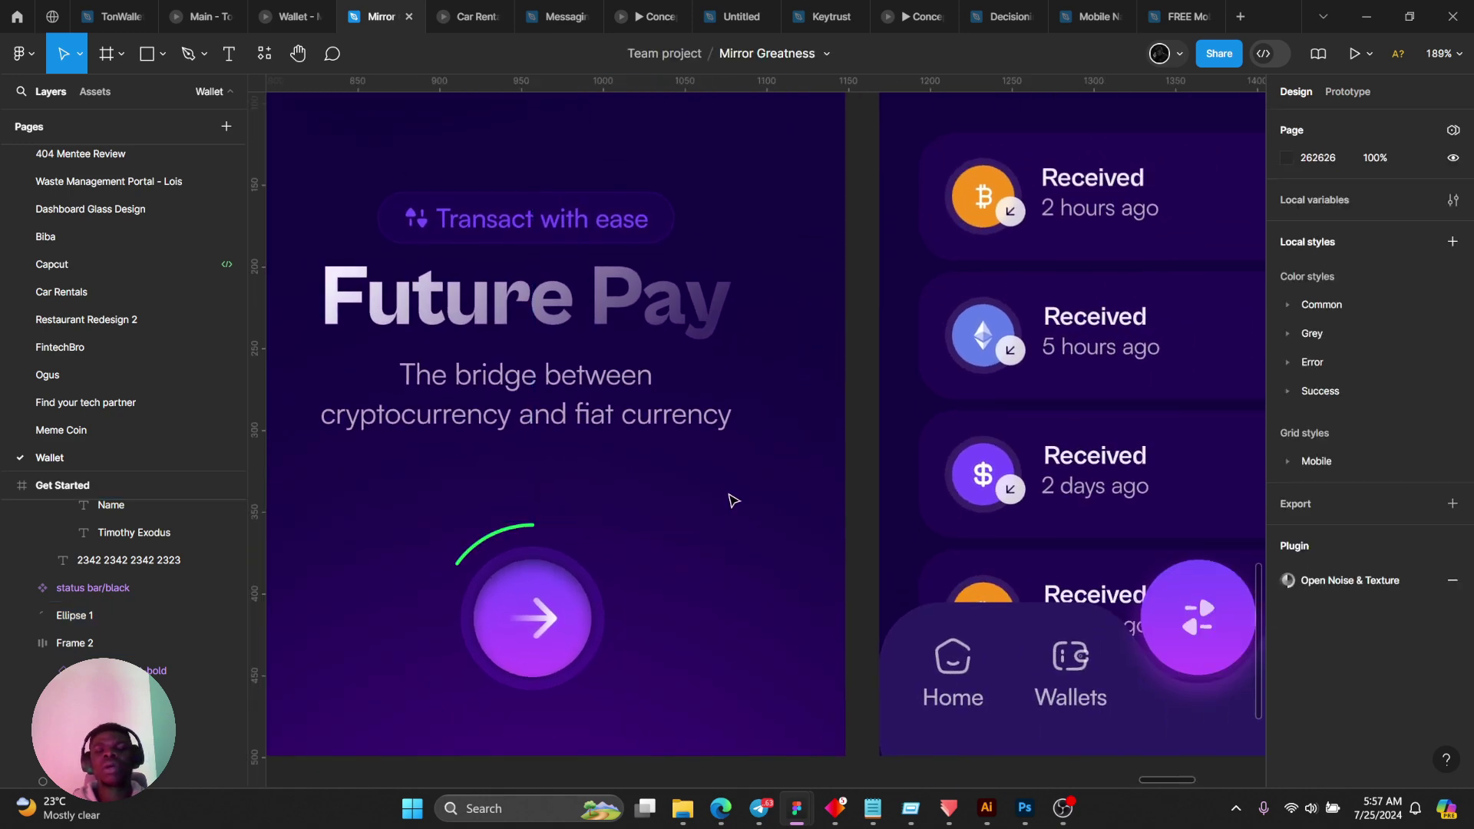
{"action": "scroll", "coordinate": [799, 474], "scroll_direction": "down", "scroll_amount": 2}
{"action": "scroll", "coordinate": [795, 469], "scroll_direction": "down", "scroll_amount": 1}
{"action": "left_click", "coordinate": [765, 537]}
{"action": "scroll", "coordinate": [770, 503], "scroll_direction": "up", "scroll_amount": 3}
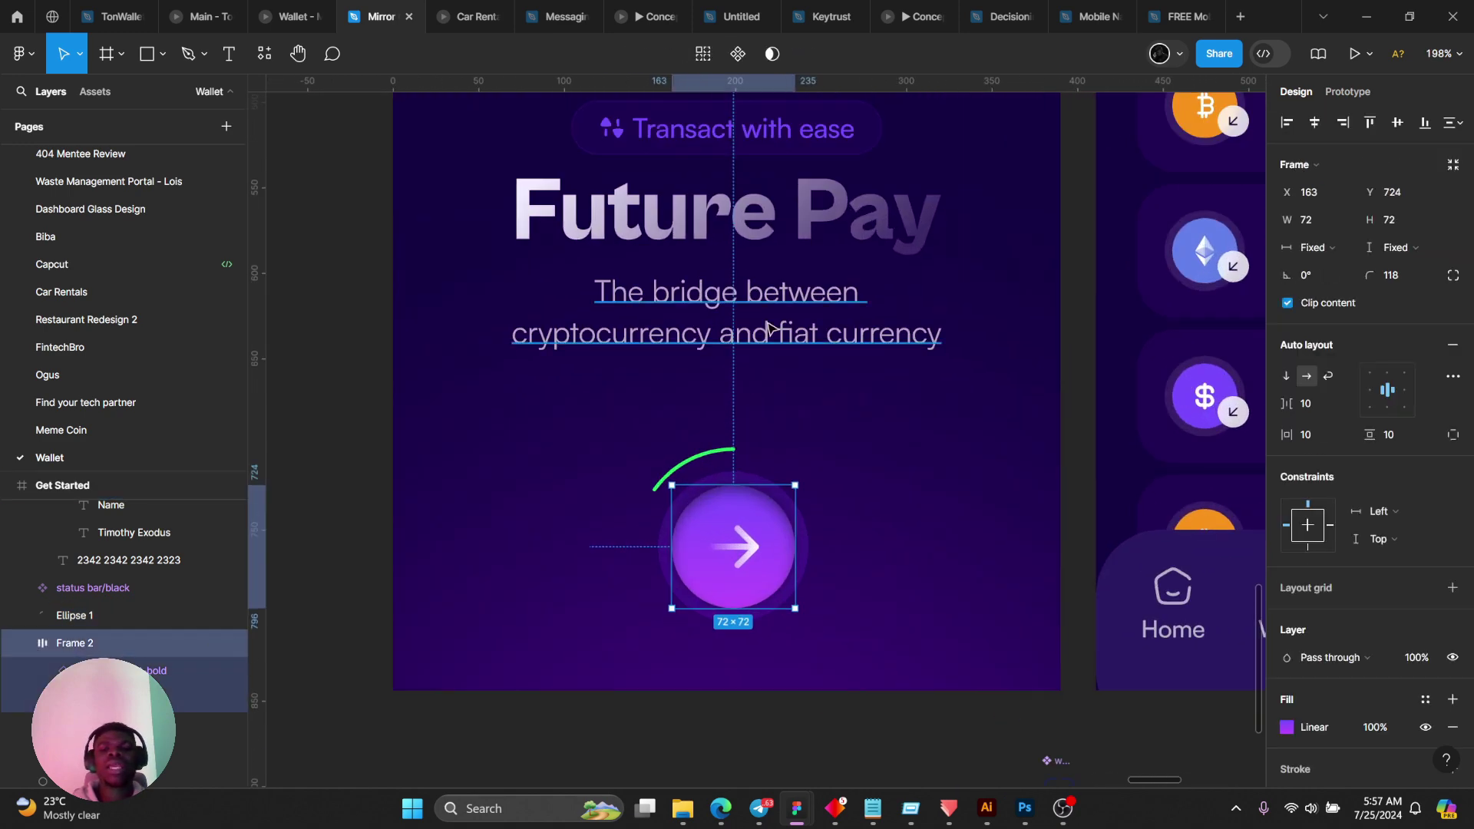
{"action": "scroll", "coordinate": [875, 415], "scroll_direction": "down", "scroll_amount": 4}
{"action": "scroll", "coordinate": [765, 415], "scroll_direction": "down", "scroll_amount": 5}
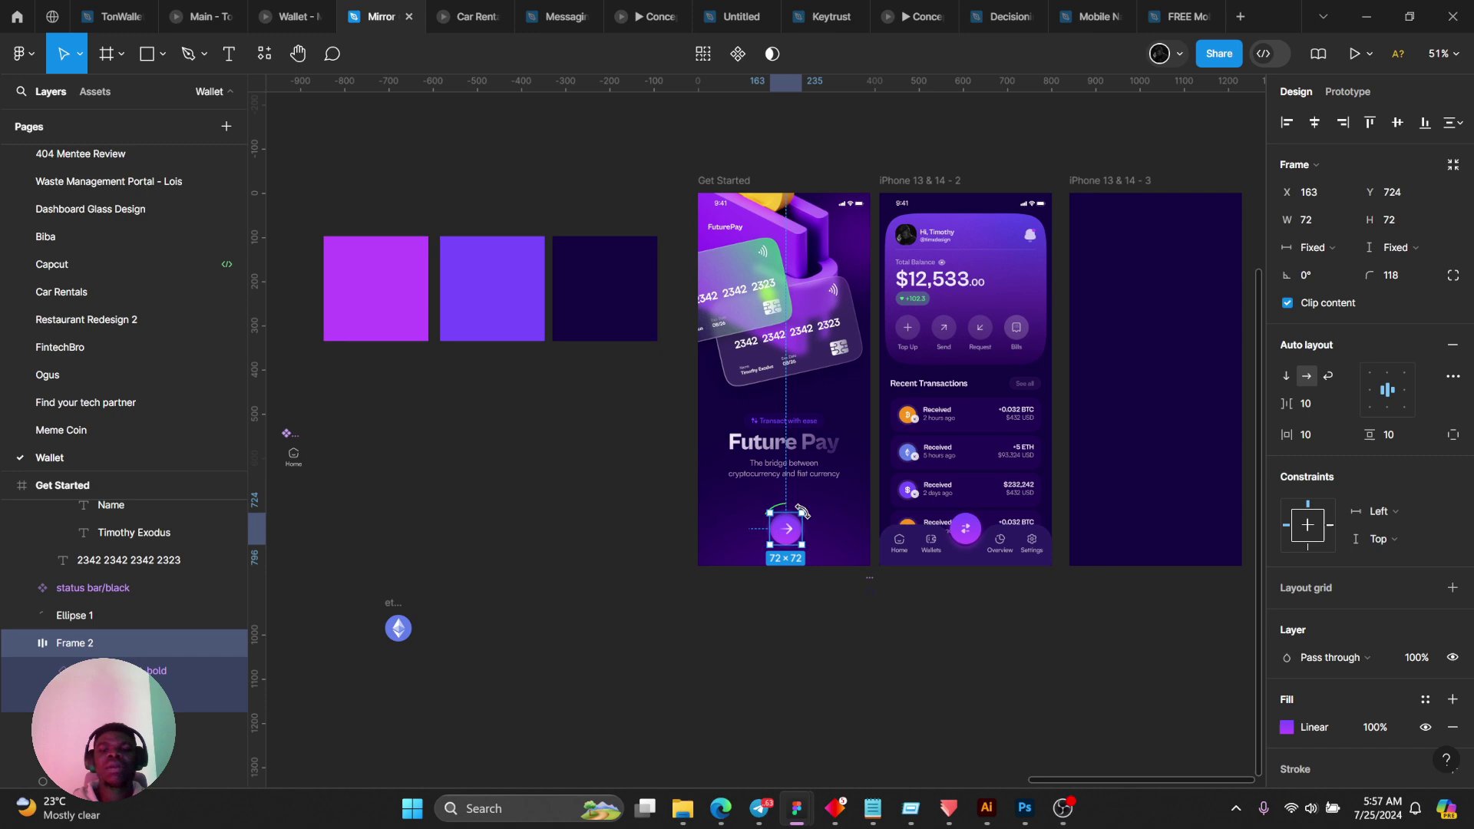
{"action": "scroll", "coordinate": [802, 510], "scroll_direction": "up", "scroll_amount": 6}
{"action": "scroll", "coordinate": [768, 522], "scroll_direction": "down", "scroll_amount": 6}
{"action": "scroll", "coordinate": [767, 537], "scroll_direction": "up", "scroll_amount": 2}
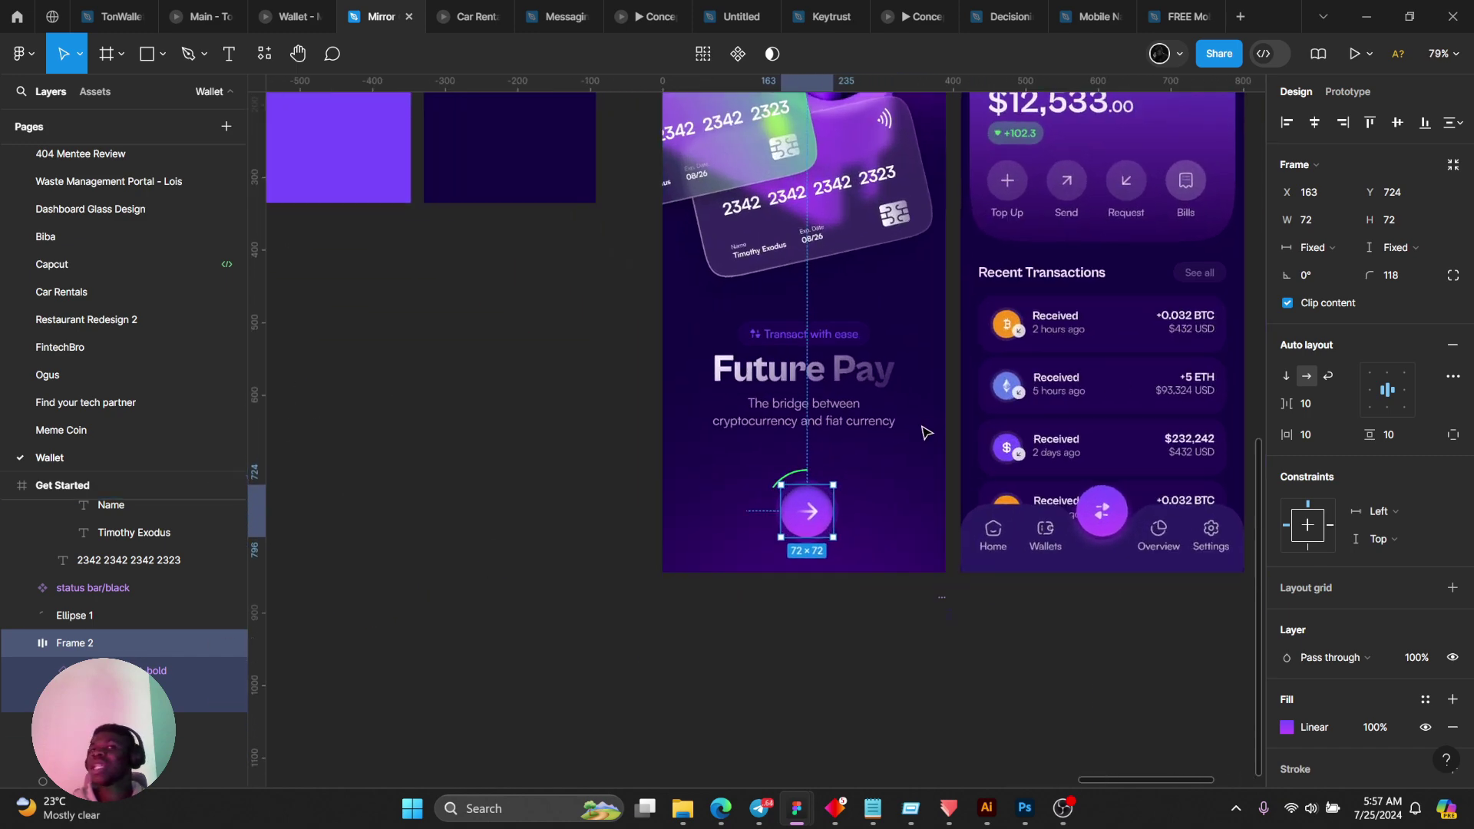
{"action": "scroll", "coordinate": [924, 432], "scroll_direction": "down", "scroll_amount": 3}
Examine the dashboard screen beside Get Started, including its balance card, quick actions and recent transactions.
{"action": "scroll", "coordinate": [952, 453], "scroll_direction": "up", "scroll_amount": 6}
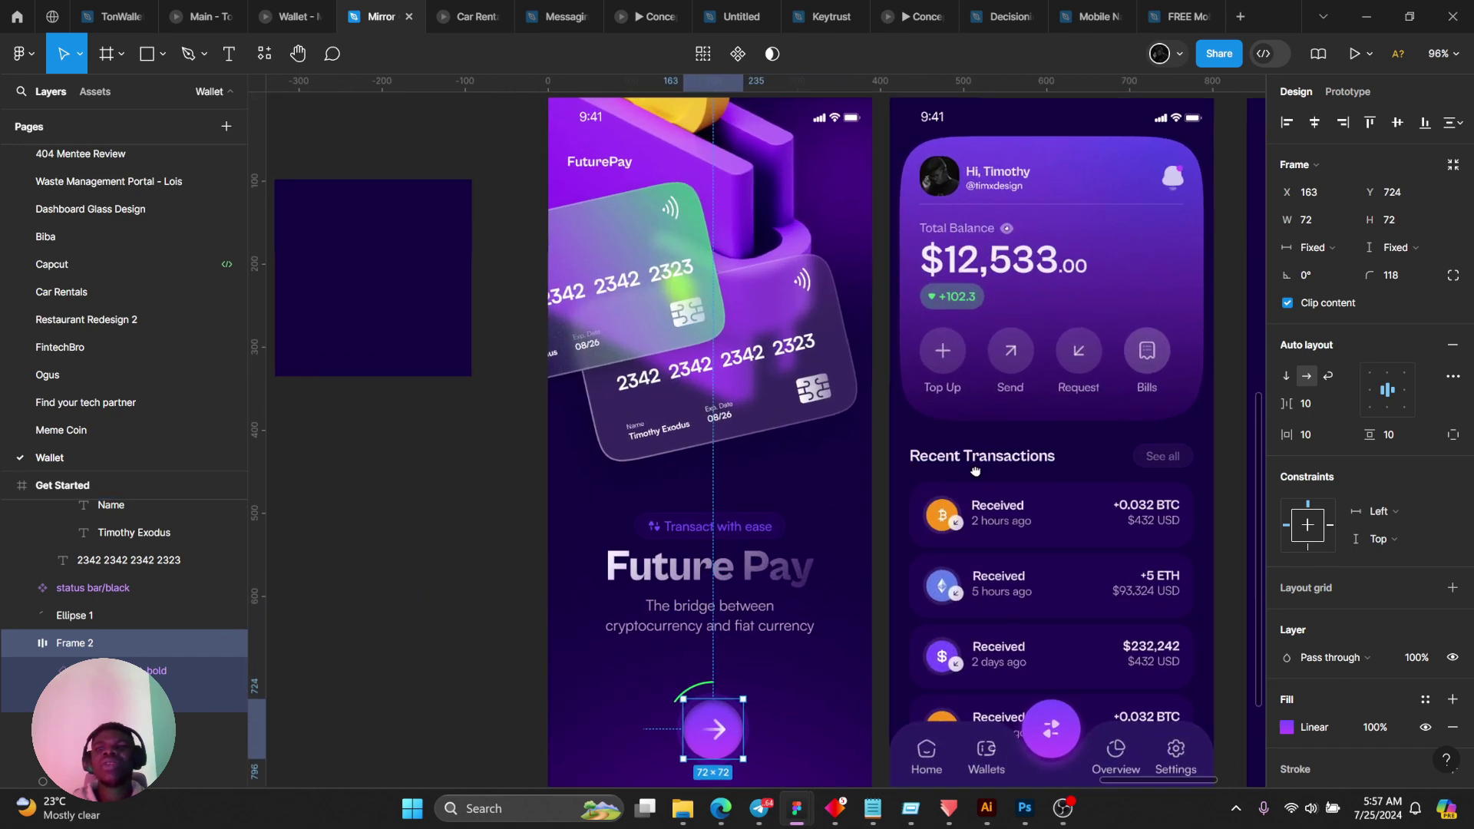
{"action": "scroll", "coordinate": [888, 480], "scroll_direction": "right", "scroll_amount": 4}
{"action": "scroll", "coordinate": [858, 487], "scroll_direction": "down", "scroll_amount": 2}
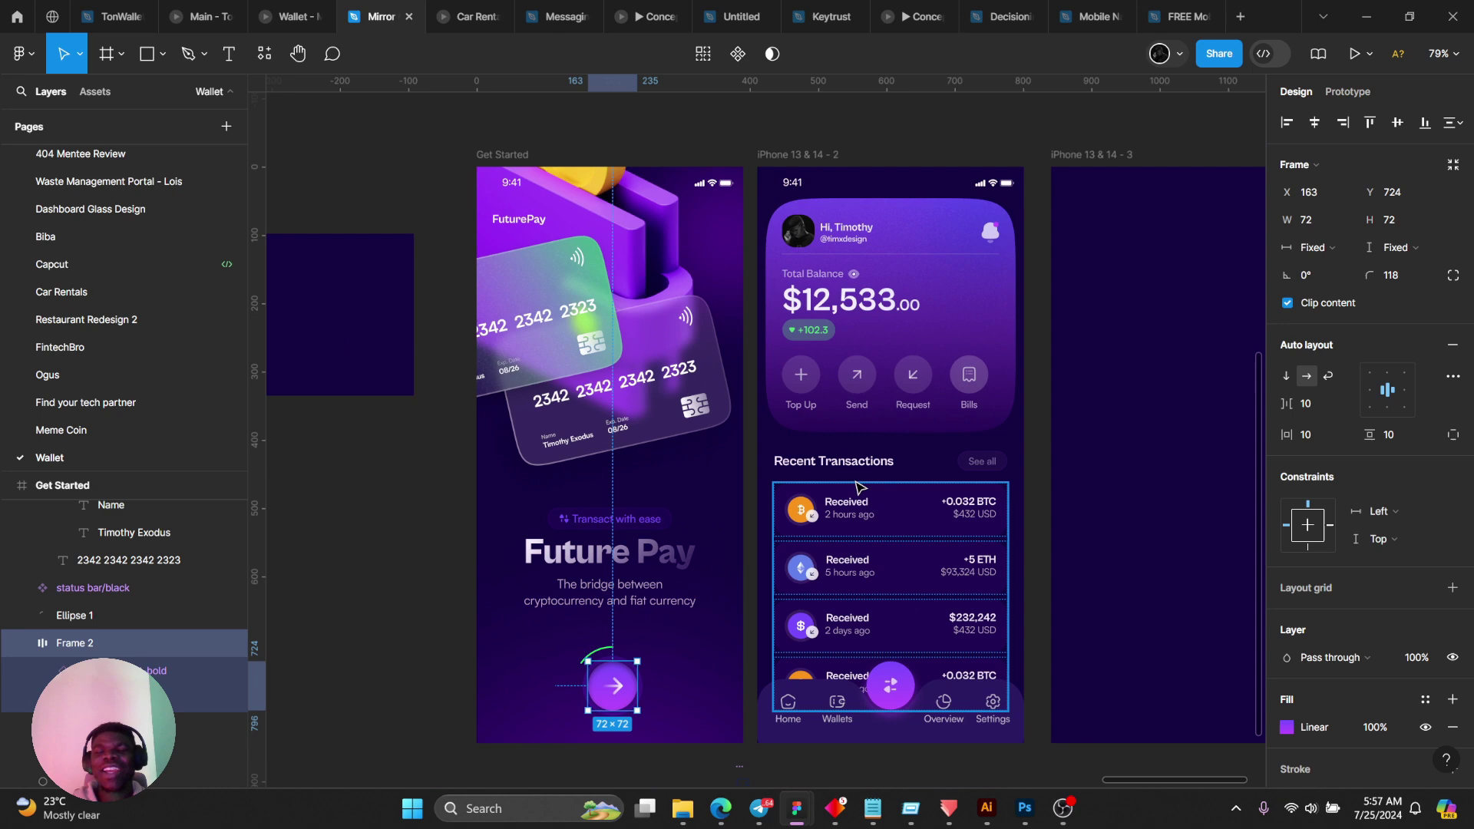
{"action": "scroll", "coordinate": [858, 487], "scroll_direction": "up", "scroll_amount": 4}
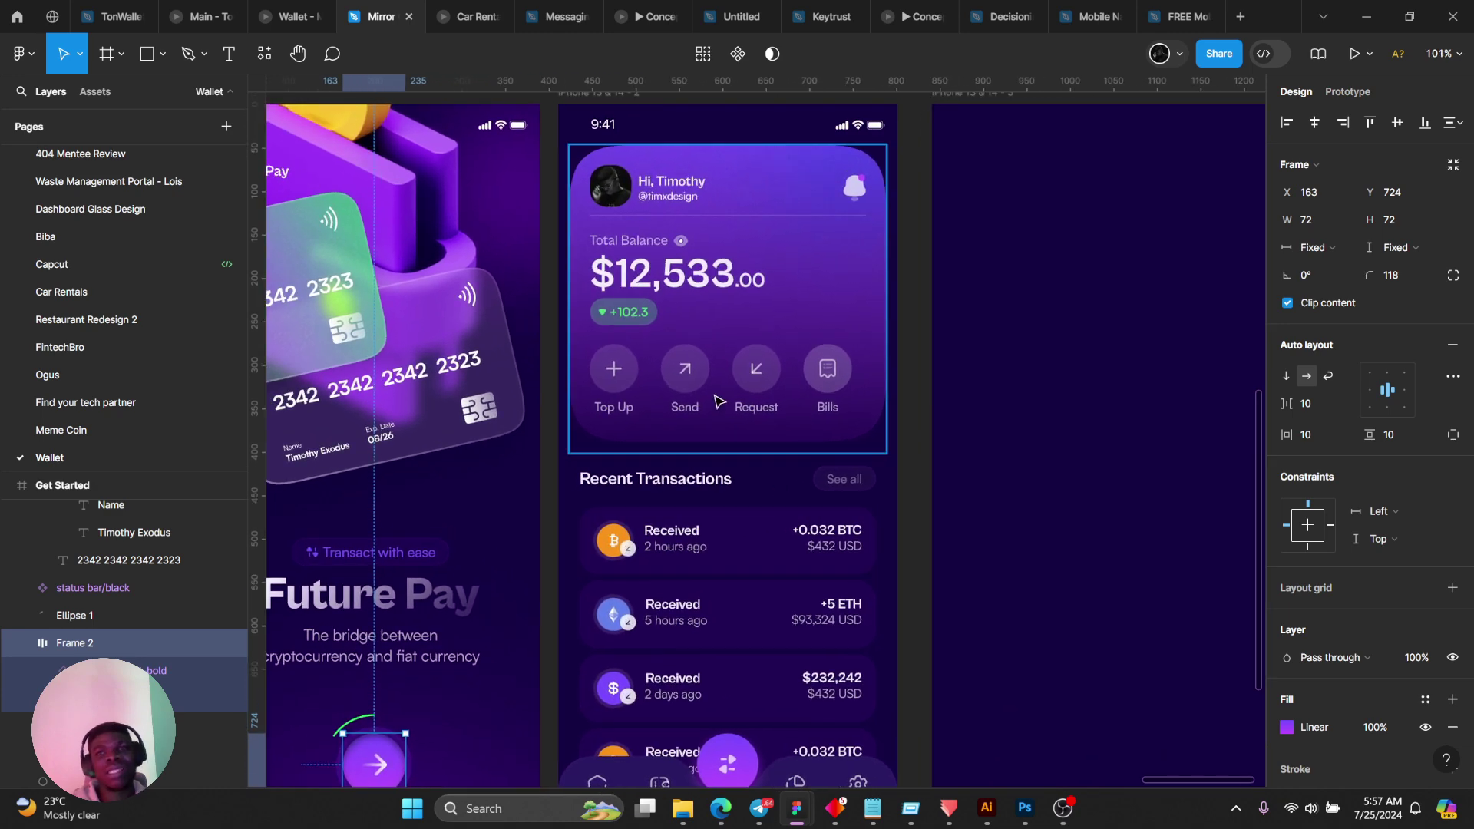
{"action": "scroll", "coordinate": [722, 393], "scroll_direction": "left", "scroll_amount": 4}
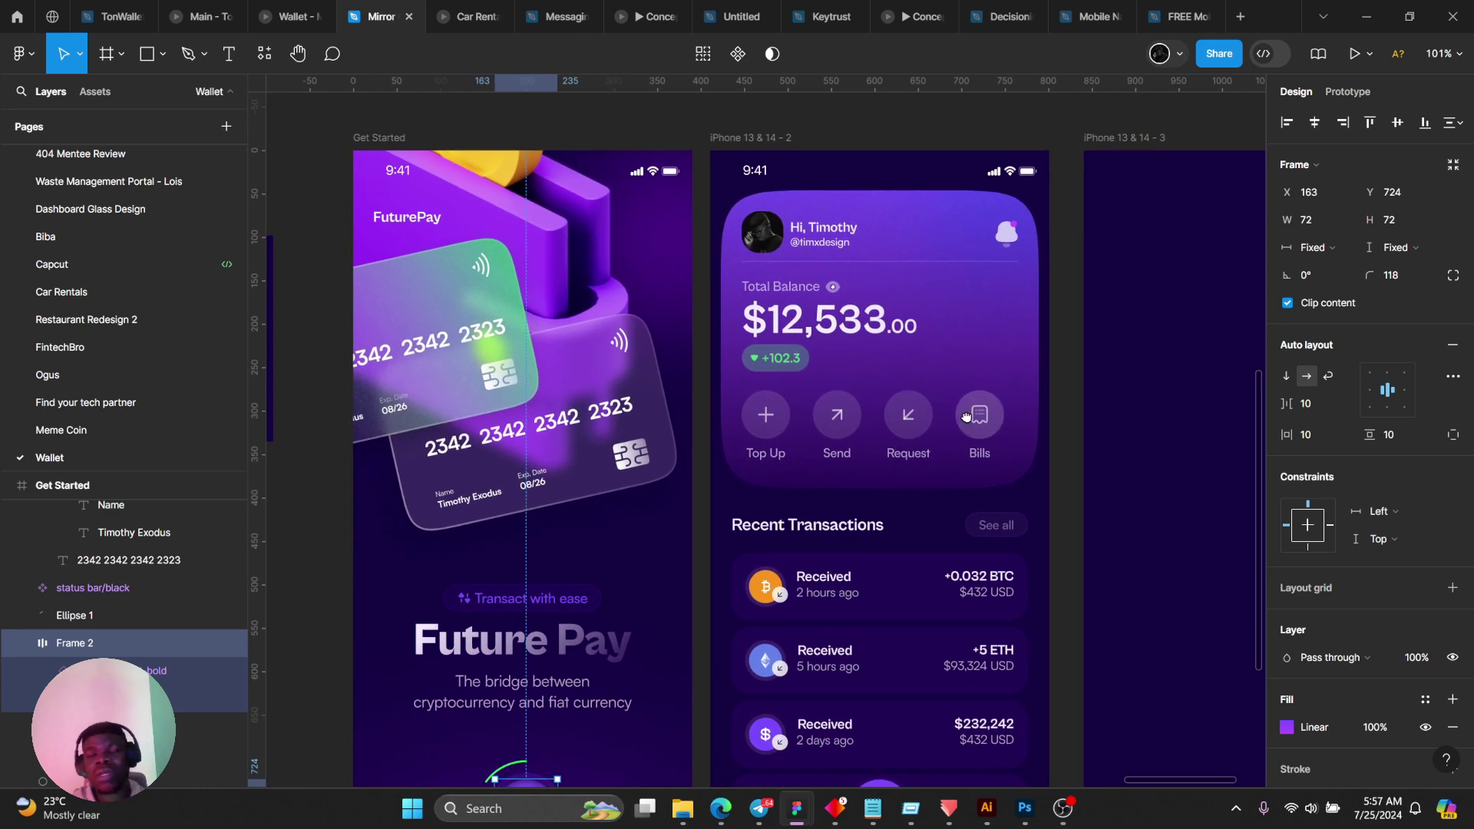
{"action": "left_click_drag", "start_coordinate": [967, 417], "coordinate": [941, 429]}
{"action": "scroll", "coordinate": [944, 430], "scroll_direction": "down", "scroll_amount": 2}
{"action": "scroll", "coordinate": [873, 396], "scroll_direction": "up", "scroll_amount": 4}
{"action": "left_click_drag", "start_coordinate": [873, 396], "coordinate": [647, 407]}
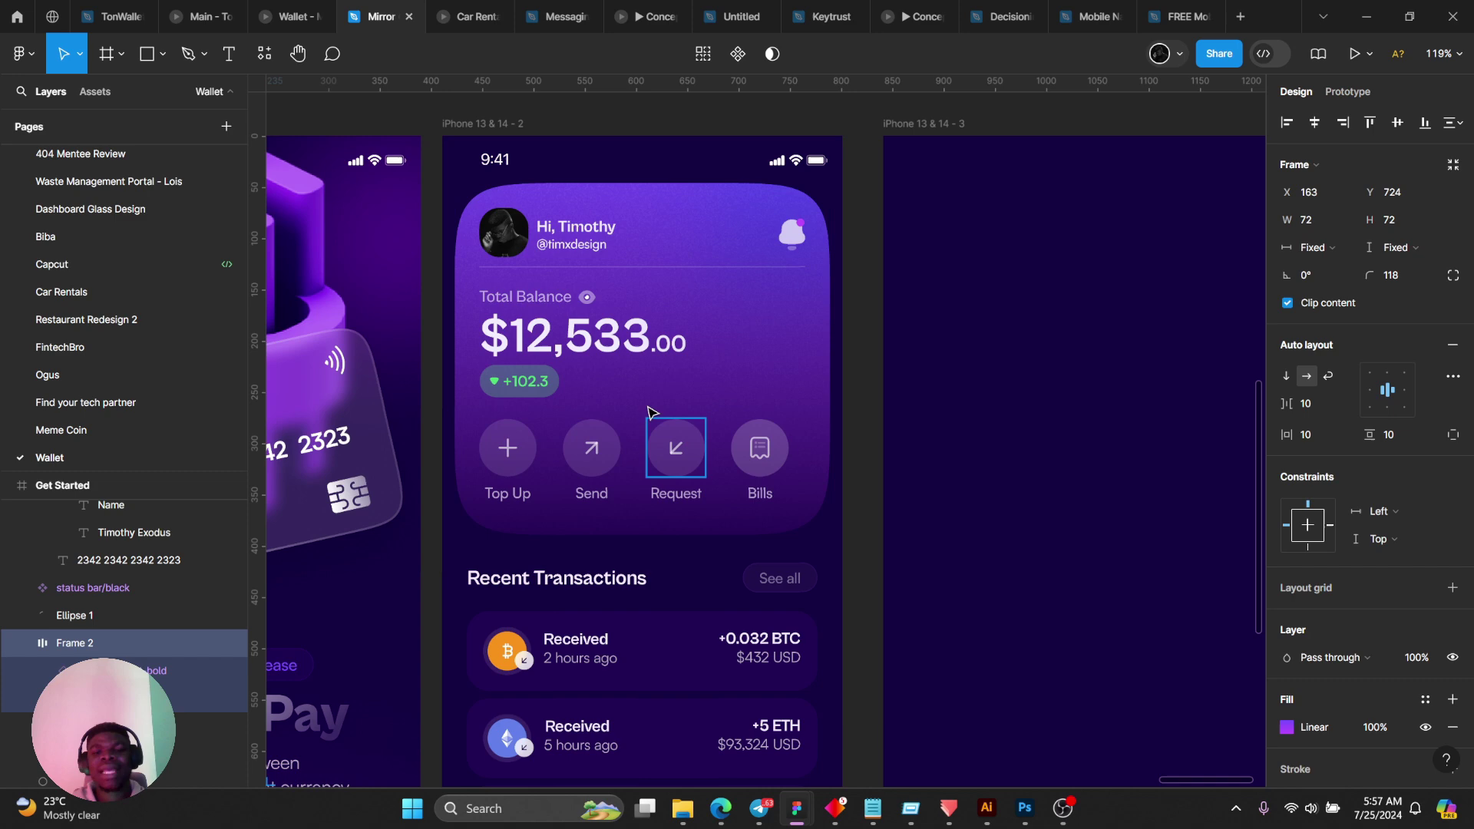
Select the gradient balance card on the dashboard screen and examine its layout and layered fills, undoing any accidental shift.
{"action": "scroll", "coordinate": [647, 407], "scroll_direction": "up", "scroll_amount": 3}
{"action": "double_click", "coordinate": [644, 340]}
{"action": "scroll", "coordinate": [645, 340], "scroll_direction": "right", "scroll_amount": 1}
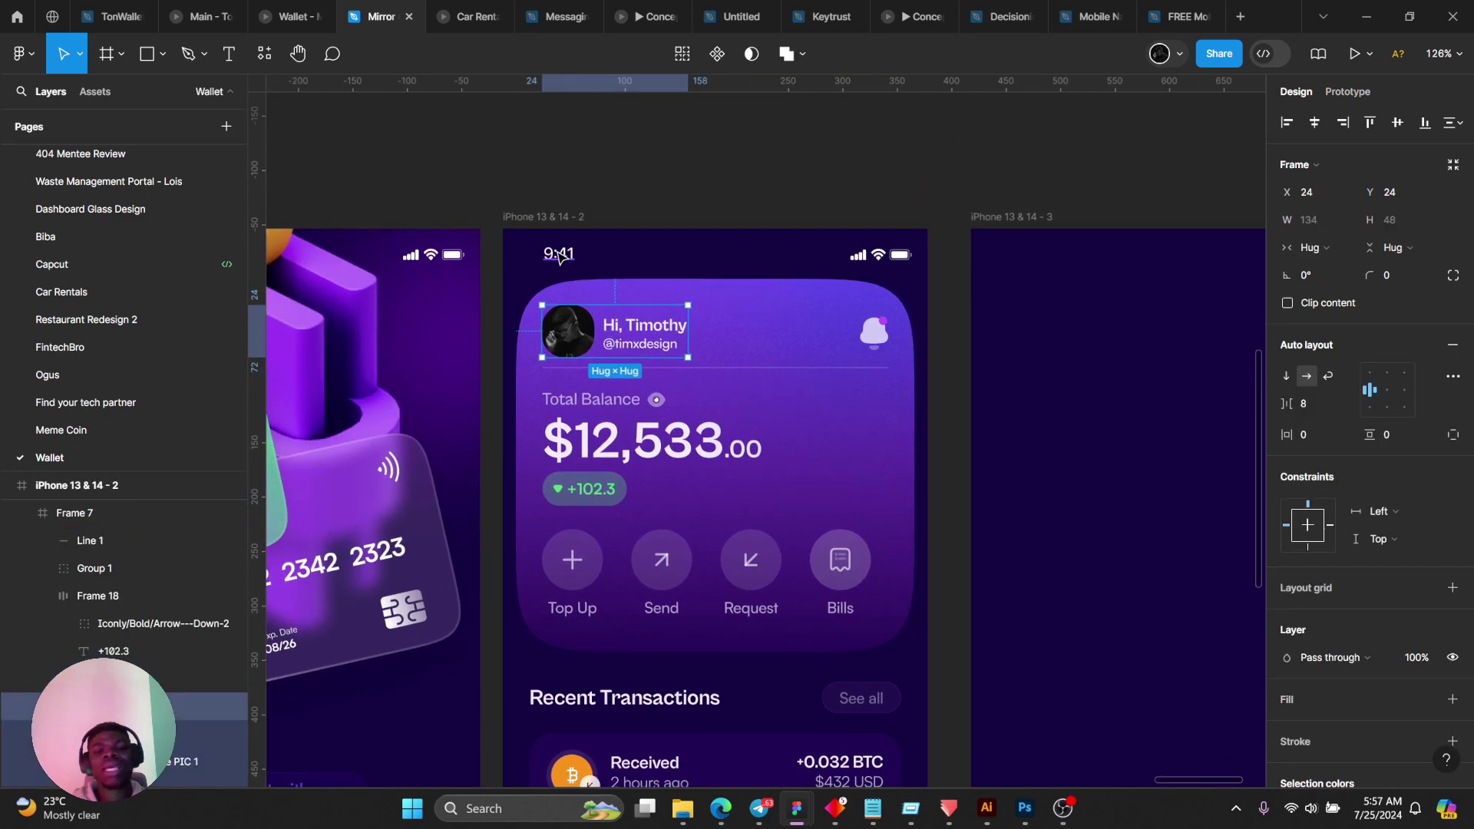
{"action": "scroll", "coordinate": [668, 477], "scroll_direction": "up", "scroll_amount": 2}
{"action": "left_click", "coordinate": [751, 302]}
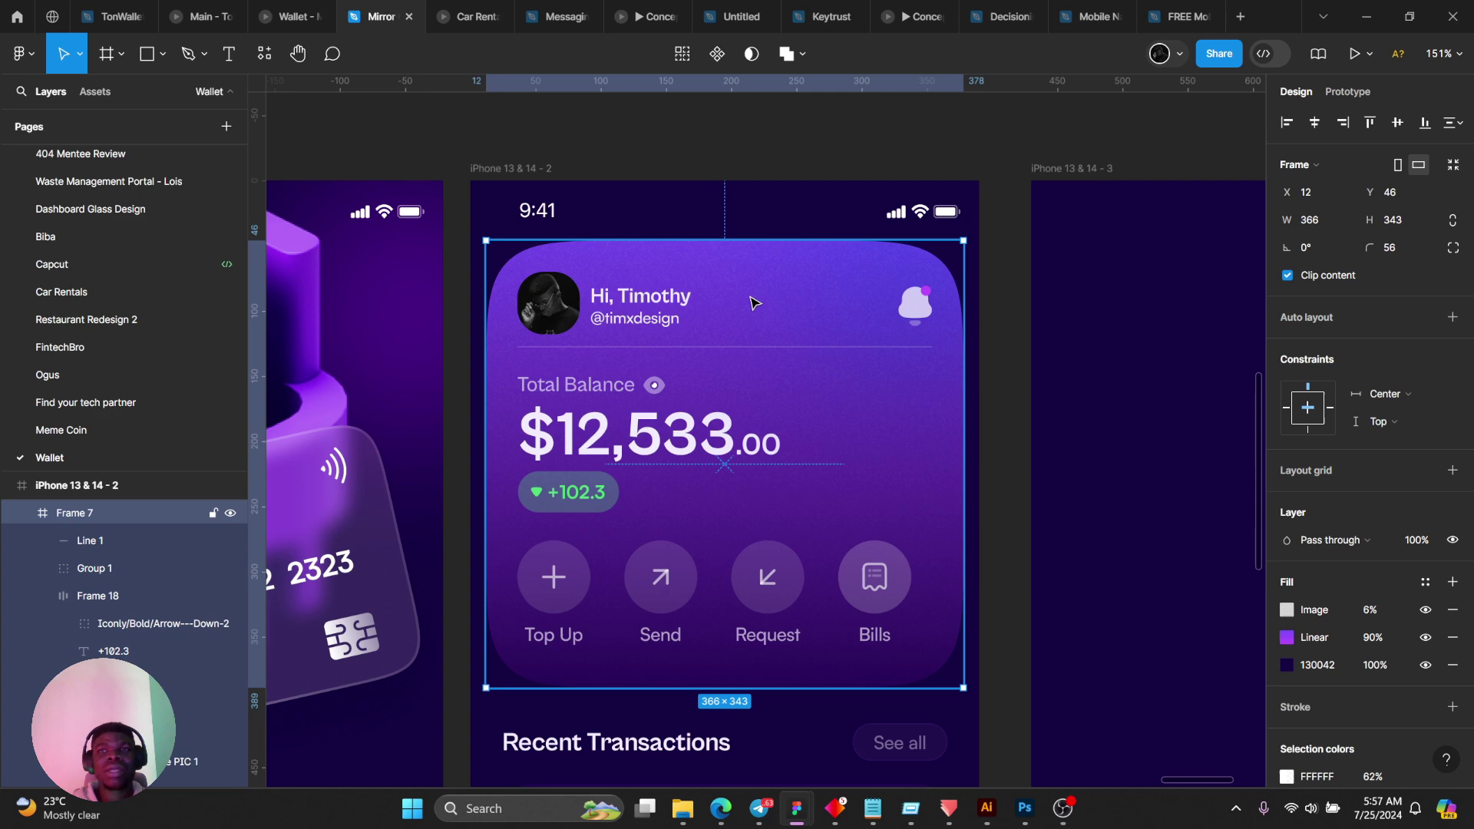
{"action": "scroll", "coordinate": [572, 285], "scroll_direction": "up", "scroll_amount": 2}
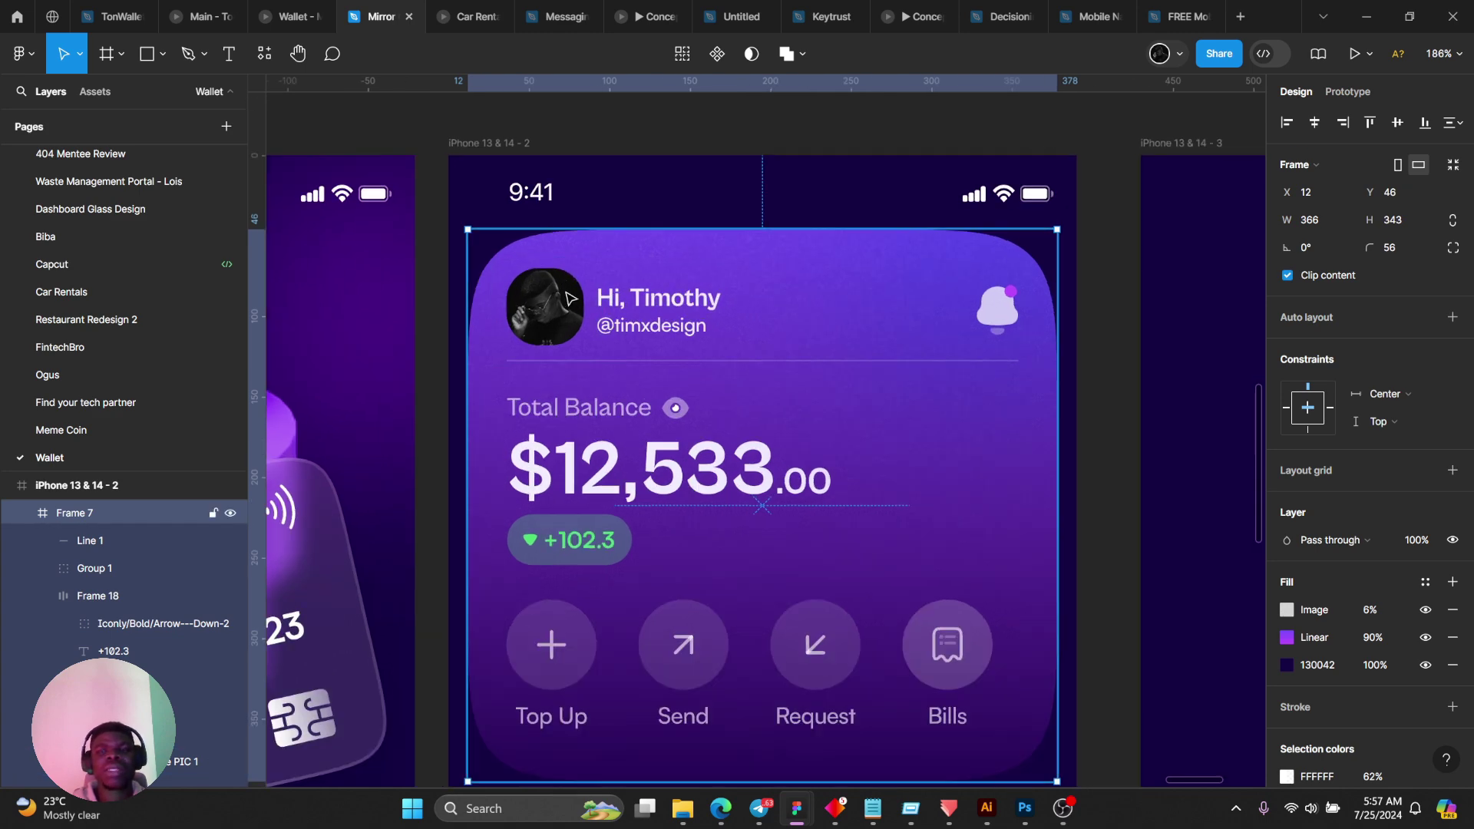
{"action": "scroll", "coordinate": [554, 298], "scroll_direction": "down", "scroll_amount": 3}
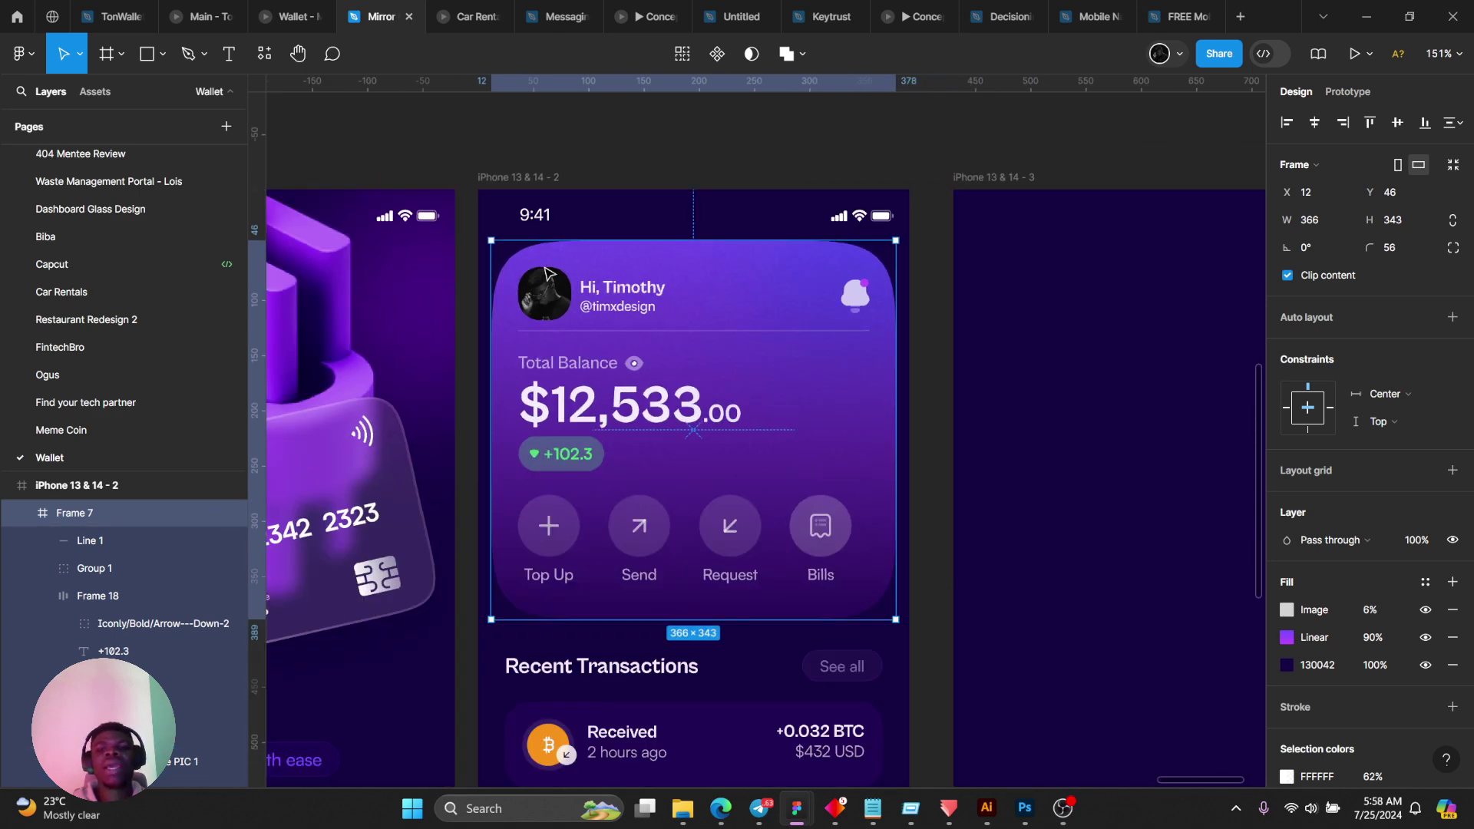
{"action": "left_click_drag", "start_coordinate": [644, 324], "coordinate": [672, 338]}
{"action": "key", "text": "ctrl+z"}
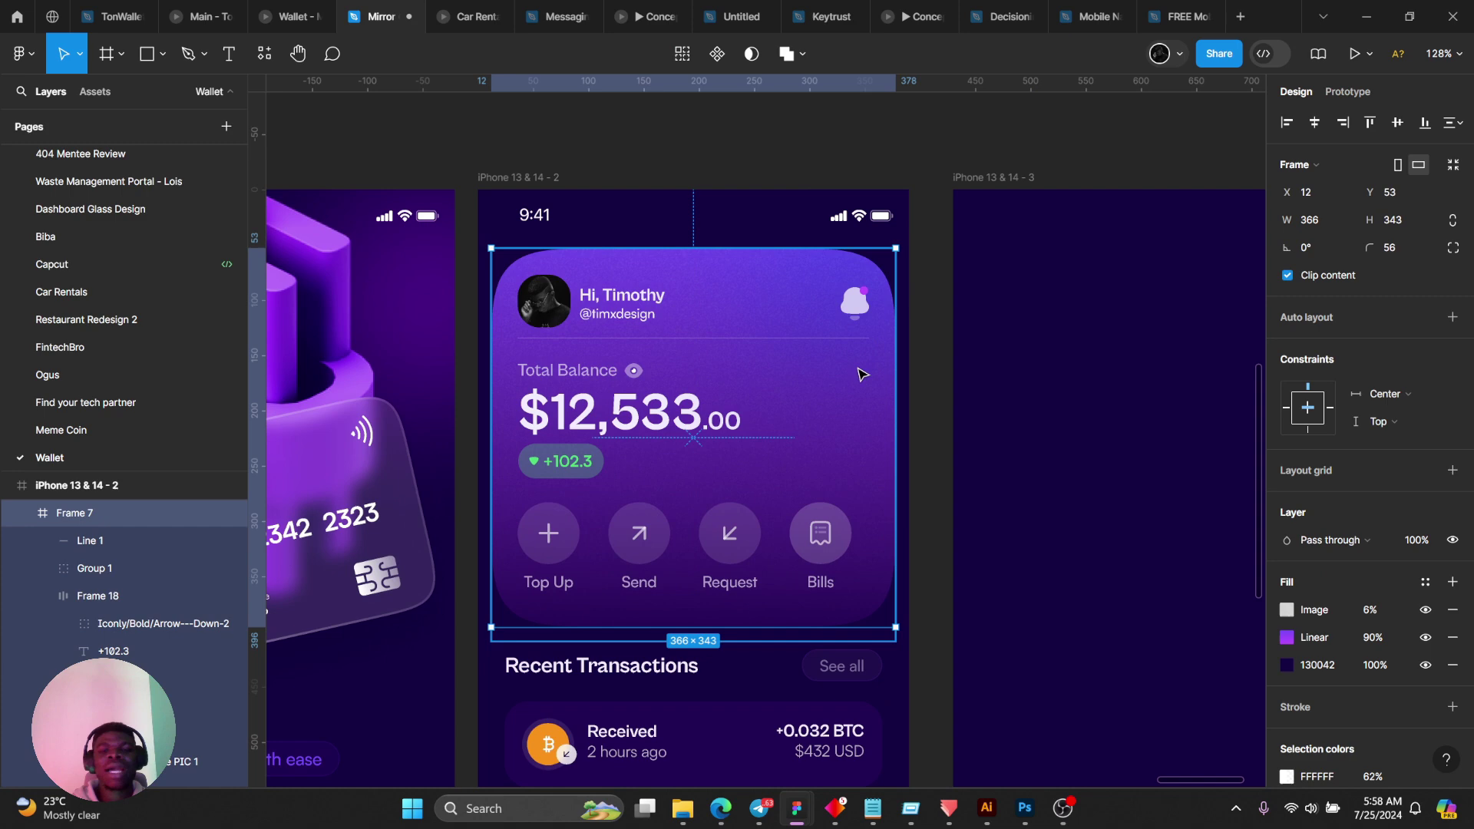
Open the balance card's corner radius settings, try lower corner smoothing values and return the smoothing to 100%.
{"action": "left_click", "coordinate": [1452, 248]}
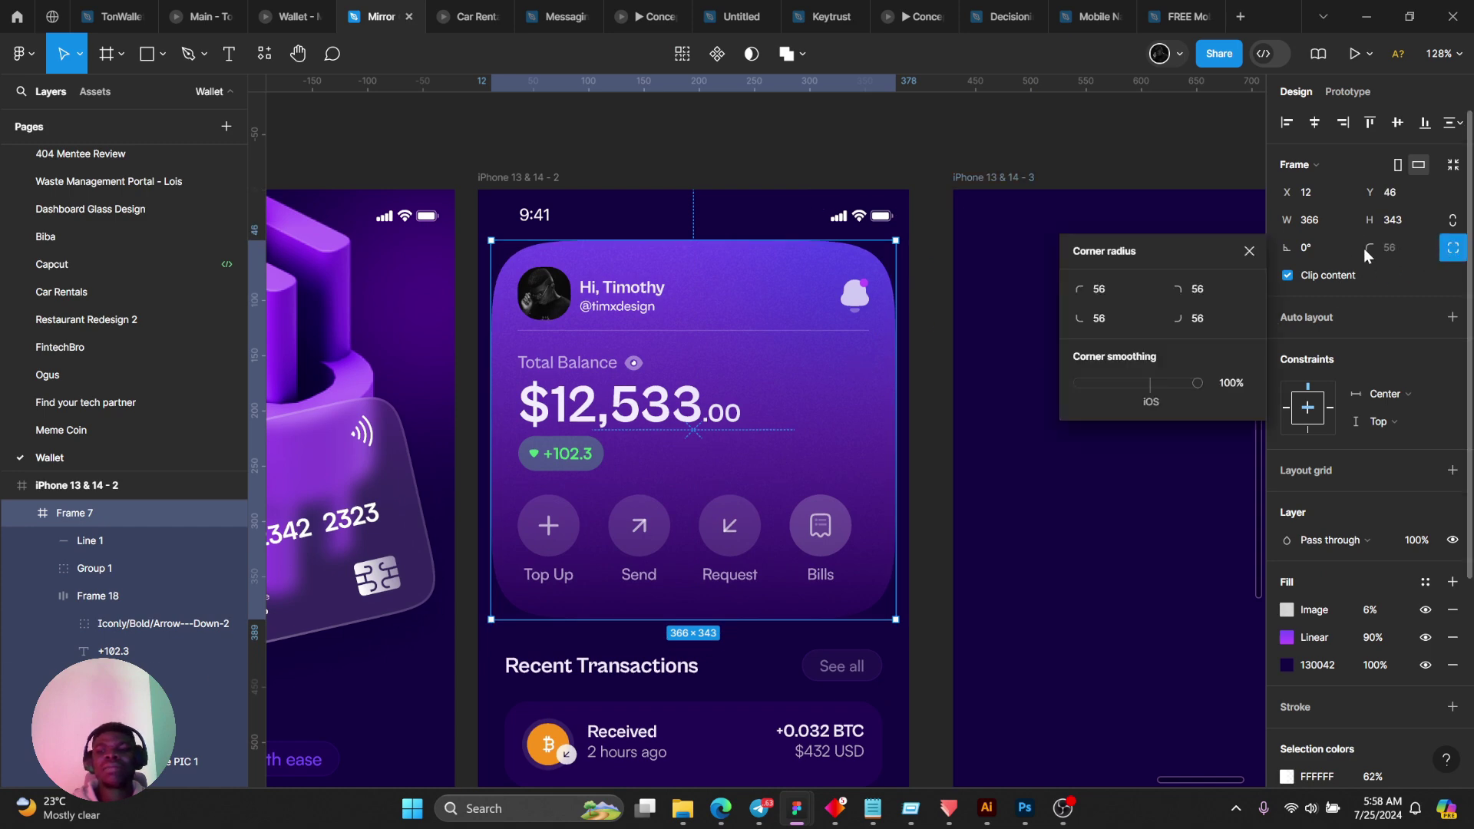
{"action": "left_click", "coordinate": [1251, 250]}
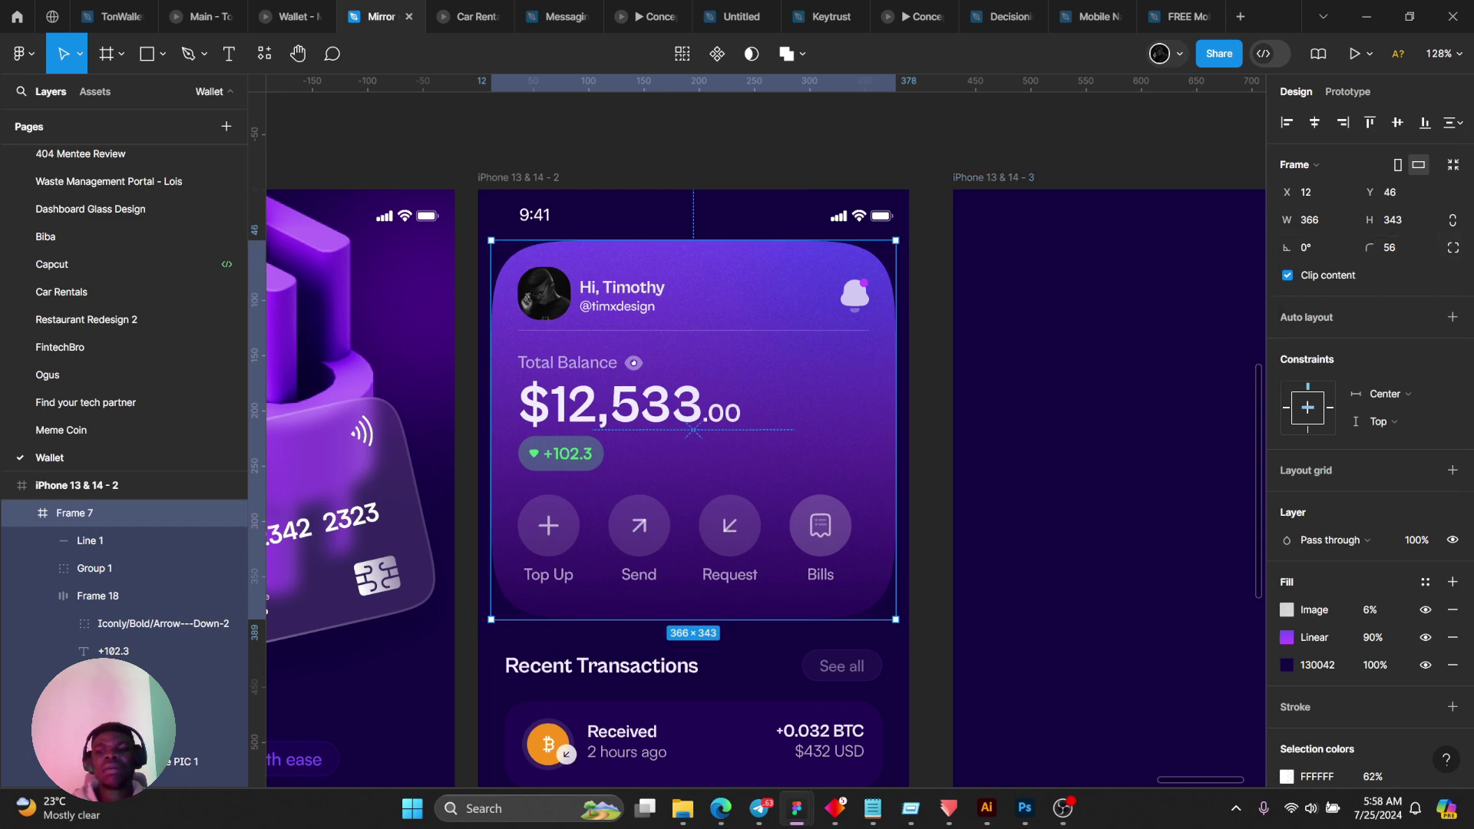
{"action": "left_click", "coordinate": [1450, 248]}
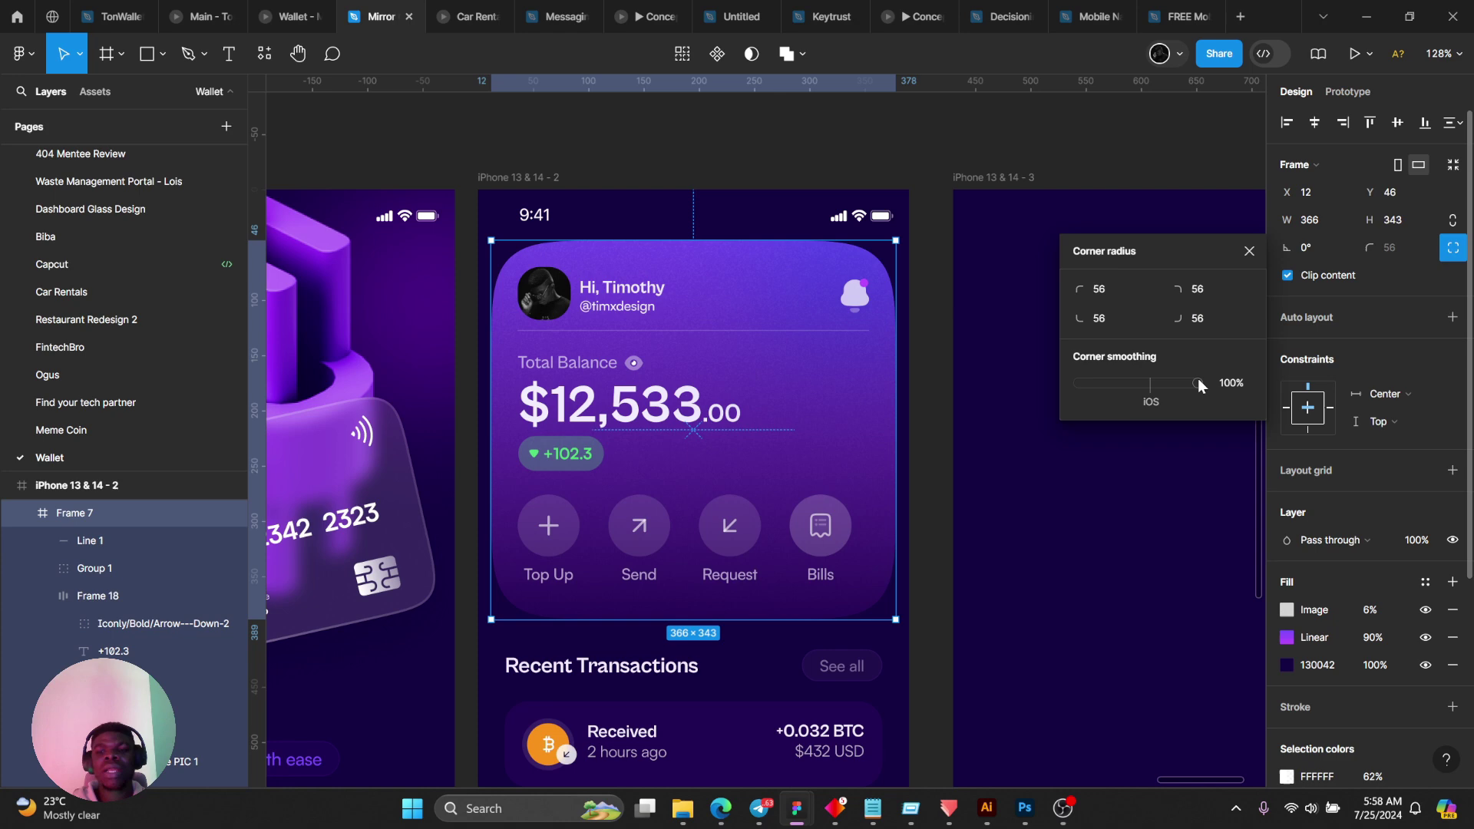
{"action": "left_click_drag", "start_coordinate": [1198, 381], "coordinate": [1040, 371]}
{"action": "left_click_drag", "start_coordinate": [1197, 383], "coordinate": [1094, 379]}
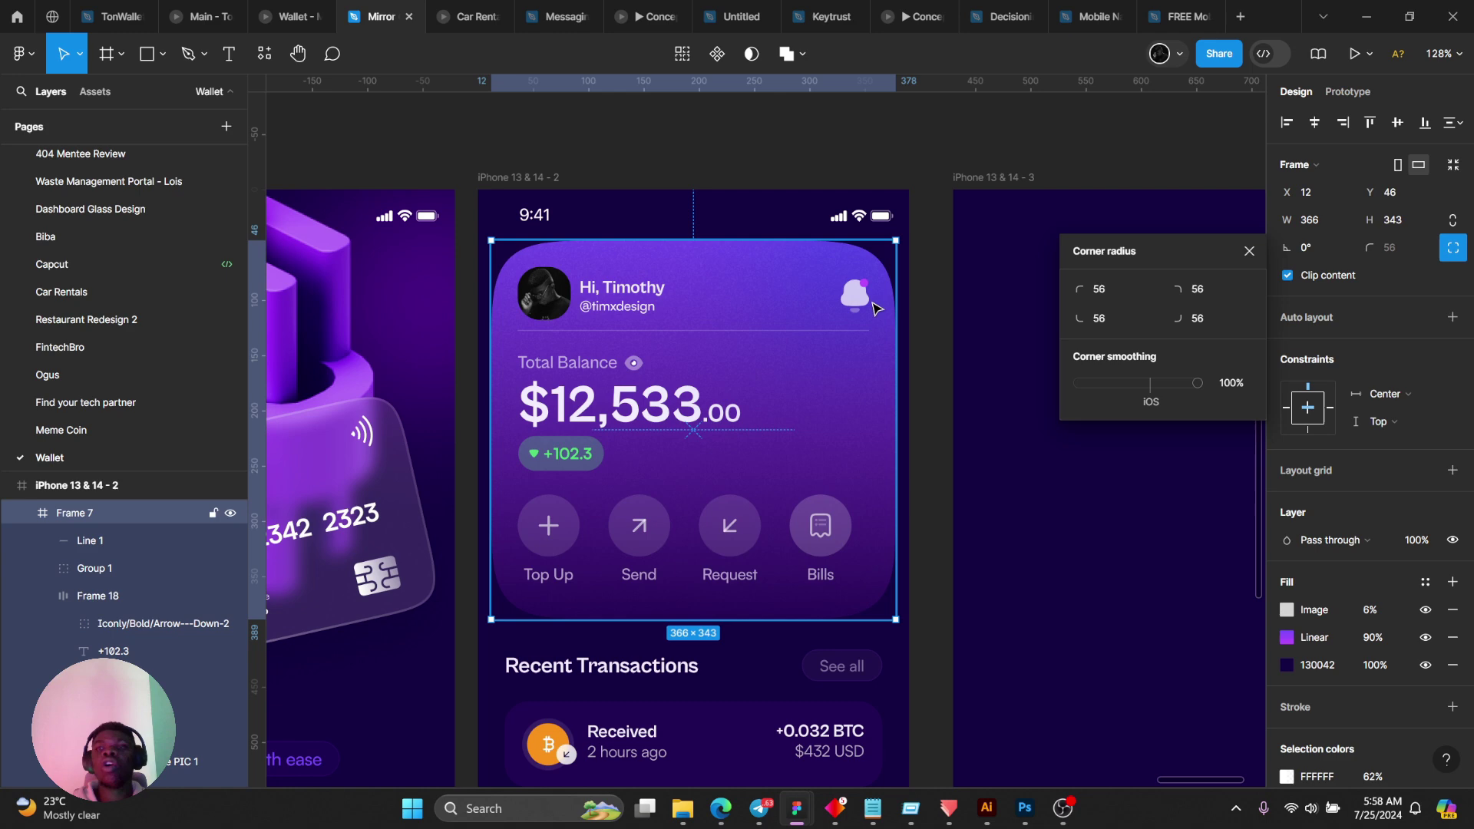
Select the profile picture in the balance card's header and inspect its corner radius and corner smoothing settings.
{"action": "scroll", "coordinate": [767, 353], "scroll_direction": "down", "scroll_amount": 2}
{"action": "scroll", "coordinate": [678, 407], "scroll_direction": "up", "scroll_amount": 5}
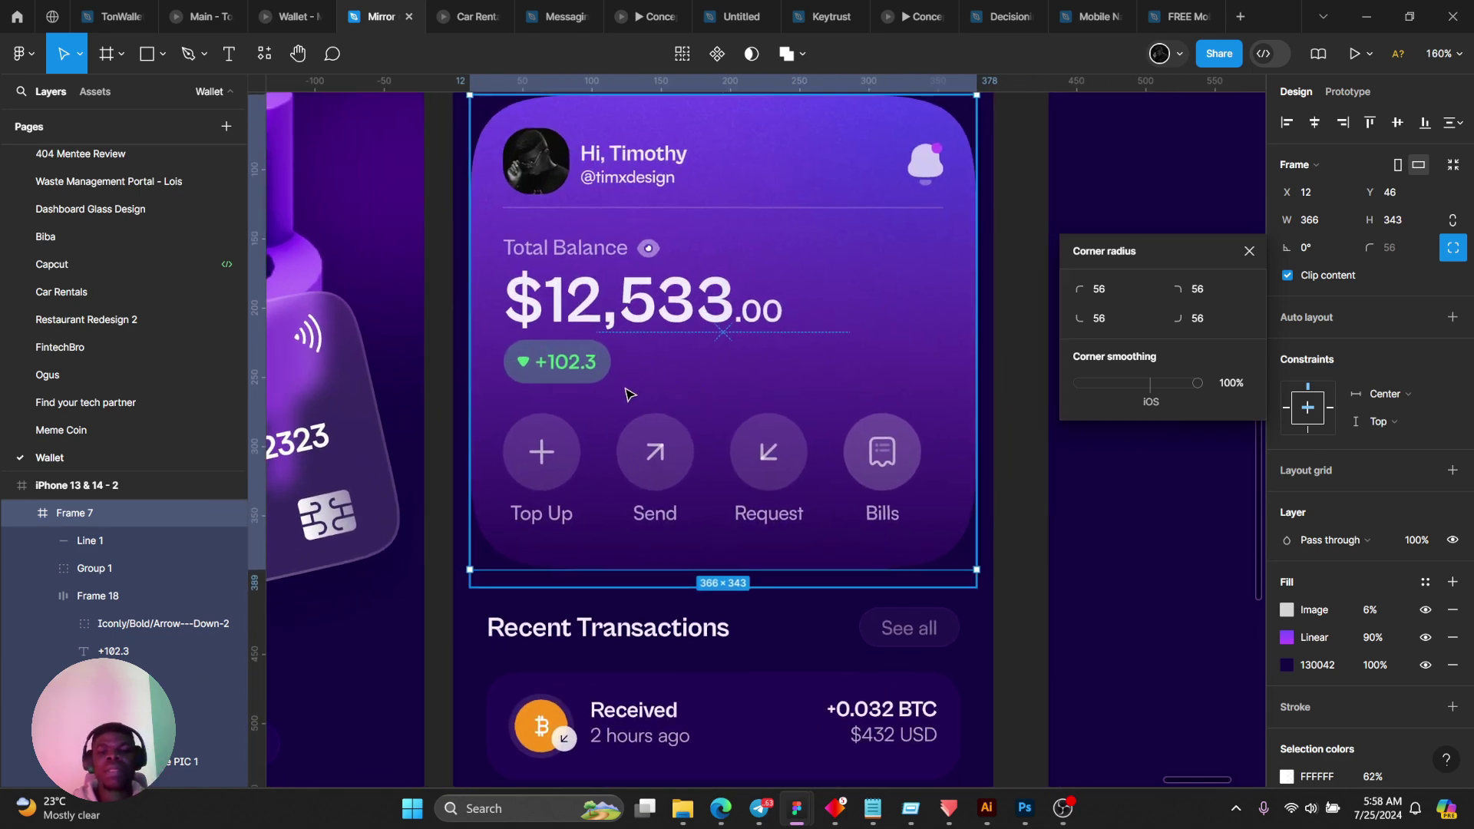
{"action": "scroll", "coordinate": [625, 388], "scroll_direction": "down", "scroll_amount": 2}
{"action": "scroll", "coordinate": [539, 278], "scroll_direction": "up", "scroll_amount": 2}
{"action": "left_click", "coordinate": [516, 278]}
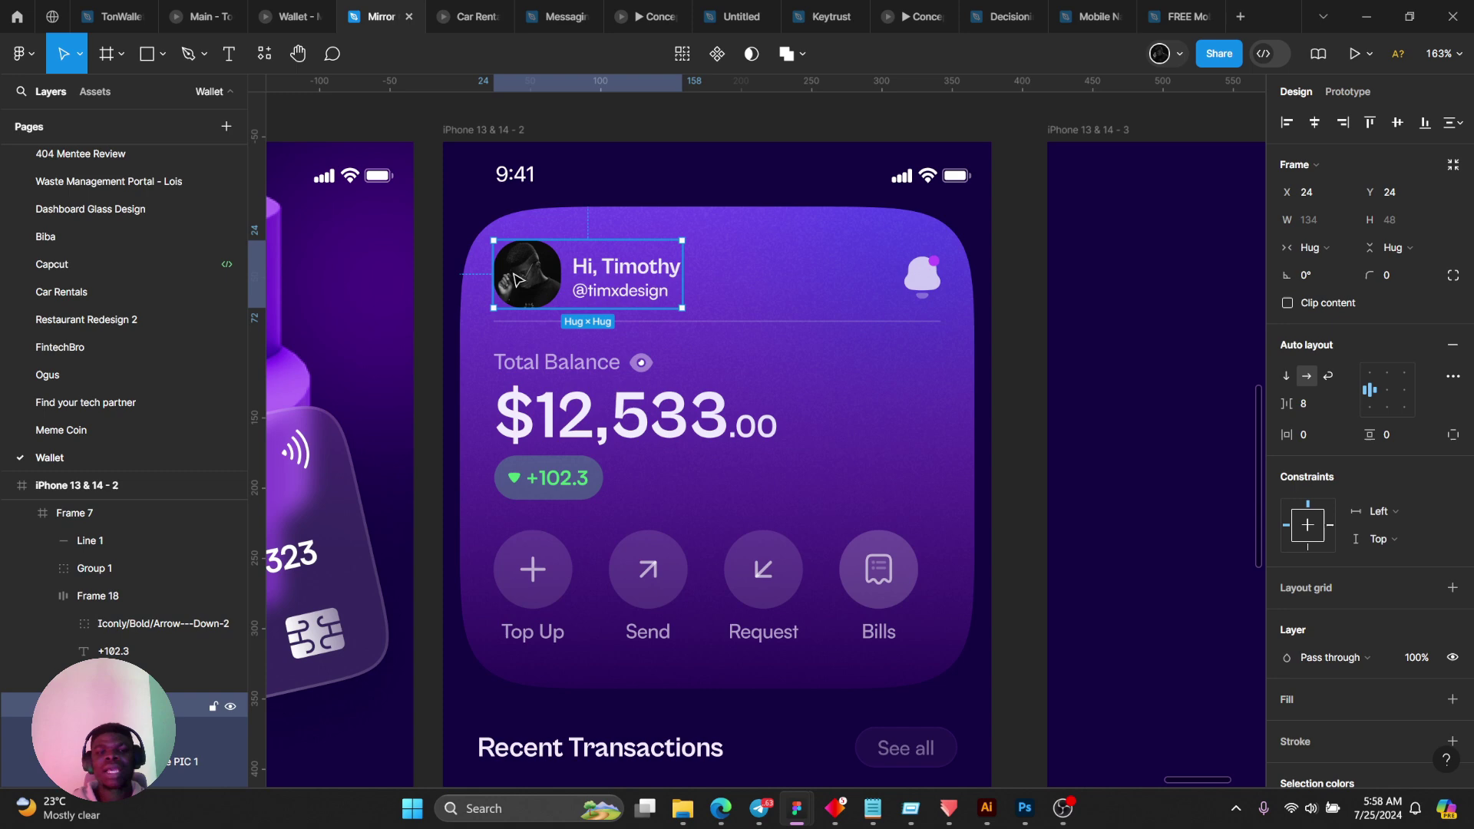
{"action": "double_click", "coordinate": [516, 278]}
{"action": "scroll", "coordinate": [516, 279], "scroll_direction": "up", "scroll_amount": 3}
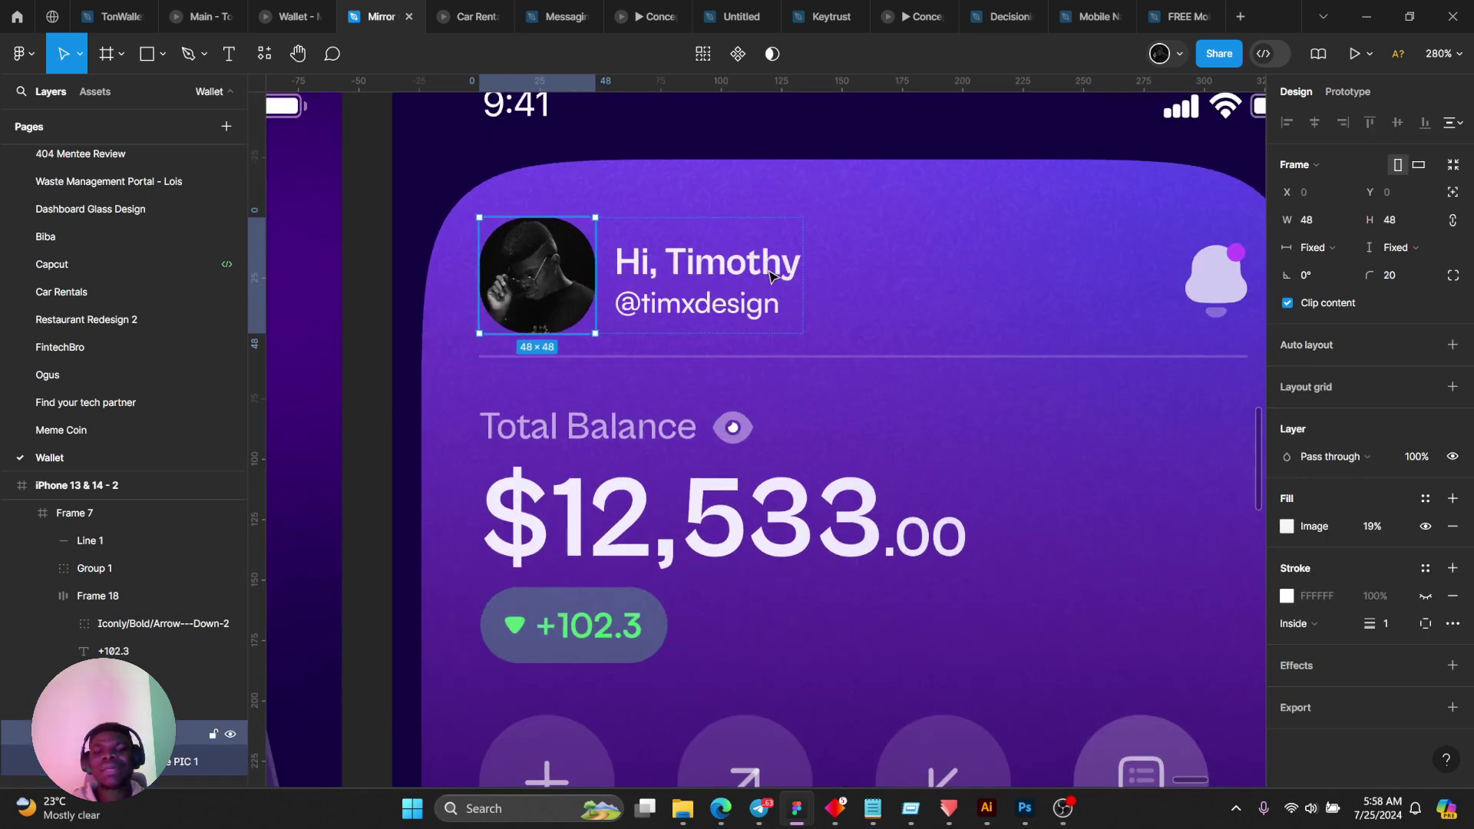
{"action": "left_click", "coordinate": [1452, 276]}
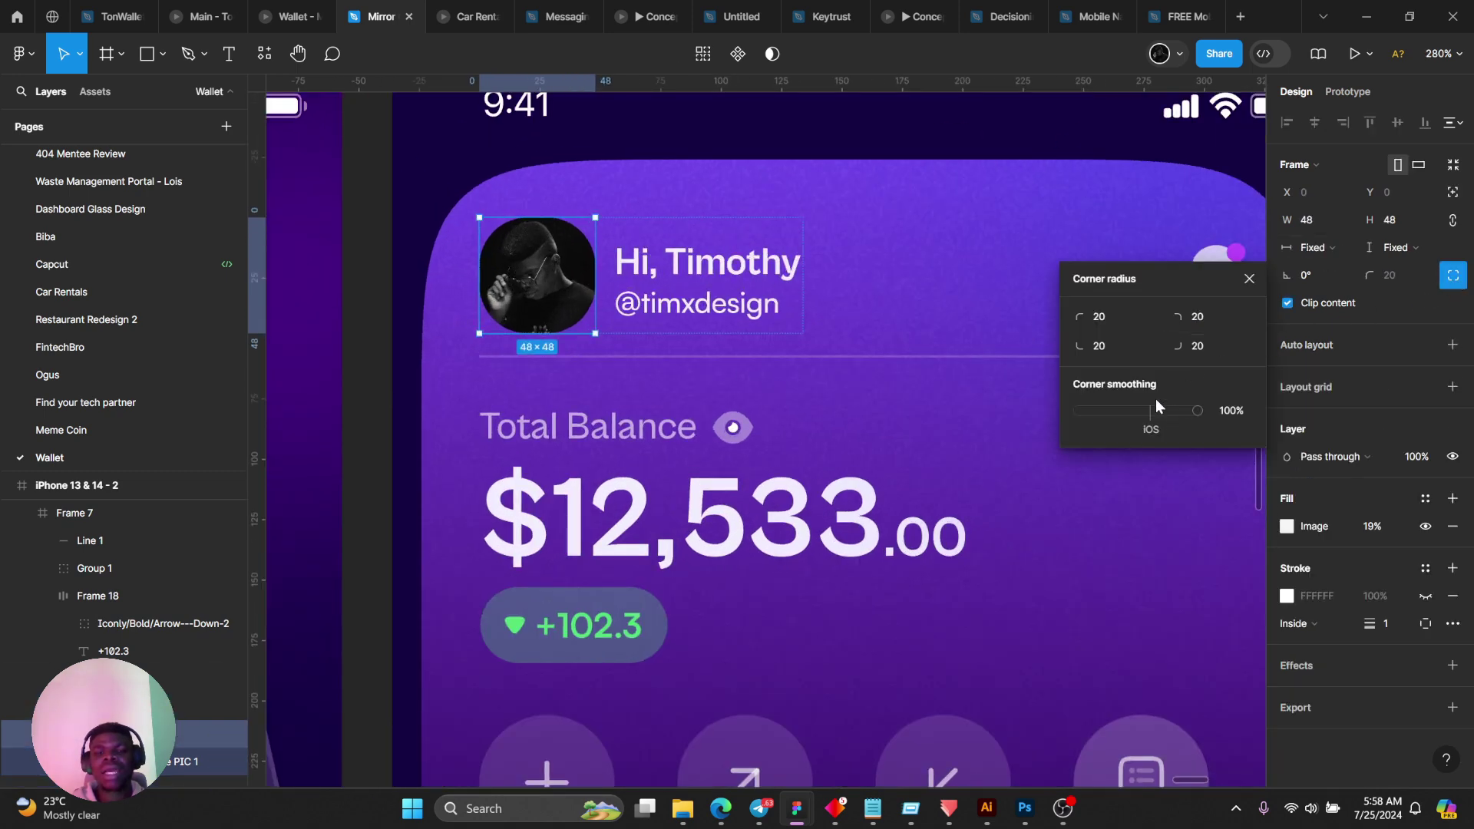
Inspect the text properties of the username handle, and select the notification bell in the card's header.
{"action": "scroll", "coordinate": [759, 307], "scroll_direction": "down", "scroll_amount": 3}
{"action": "scroll", "coordinate": [760, 311], "scroll_direction": "up", "scroll_amount": 2}
{"action": "left_click", "coordinate": [674, 298], "text": "ctrl"}
{"action": "scroll", "coordinate": [706, 293], "scroll_direction": "down", "scroll_amount": 3}
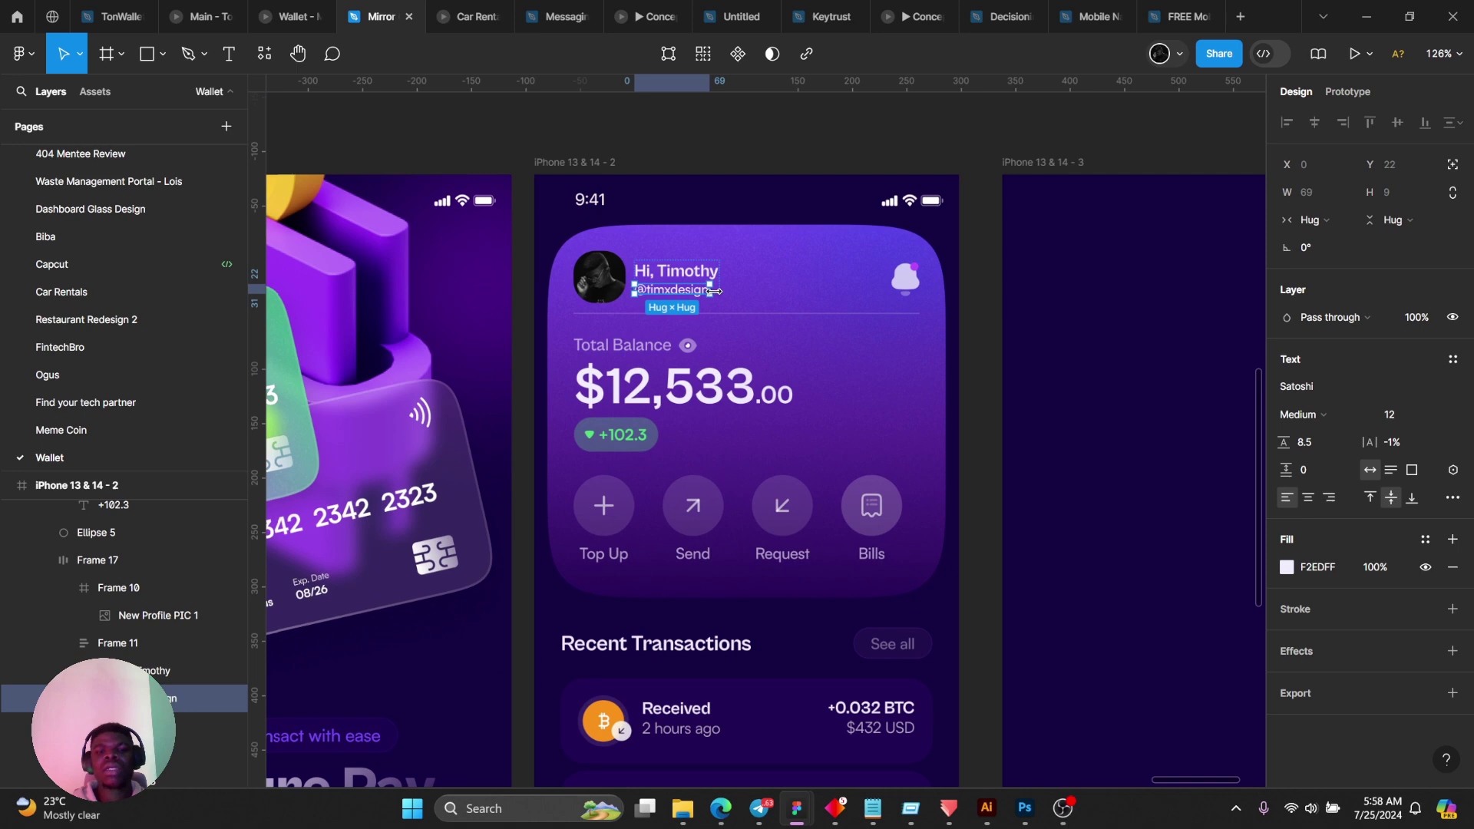
{"action": "scroll", "coordinate": [902, 265], "scroll_direction": "up", "scroll_amount": 3}
{"action": "left_click", "coordinate": [903, 256]}
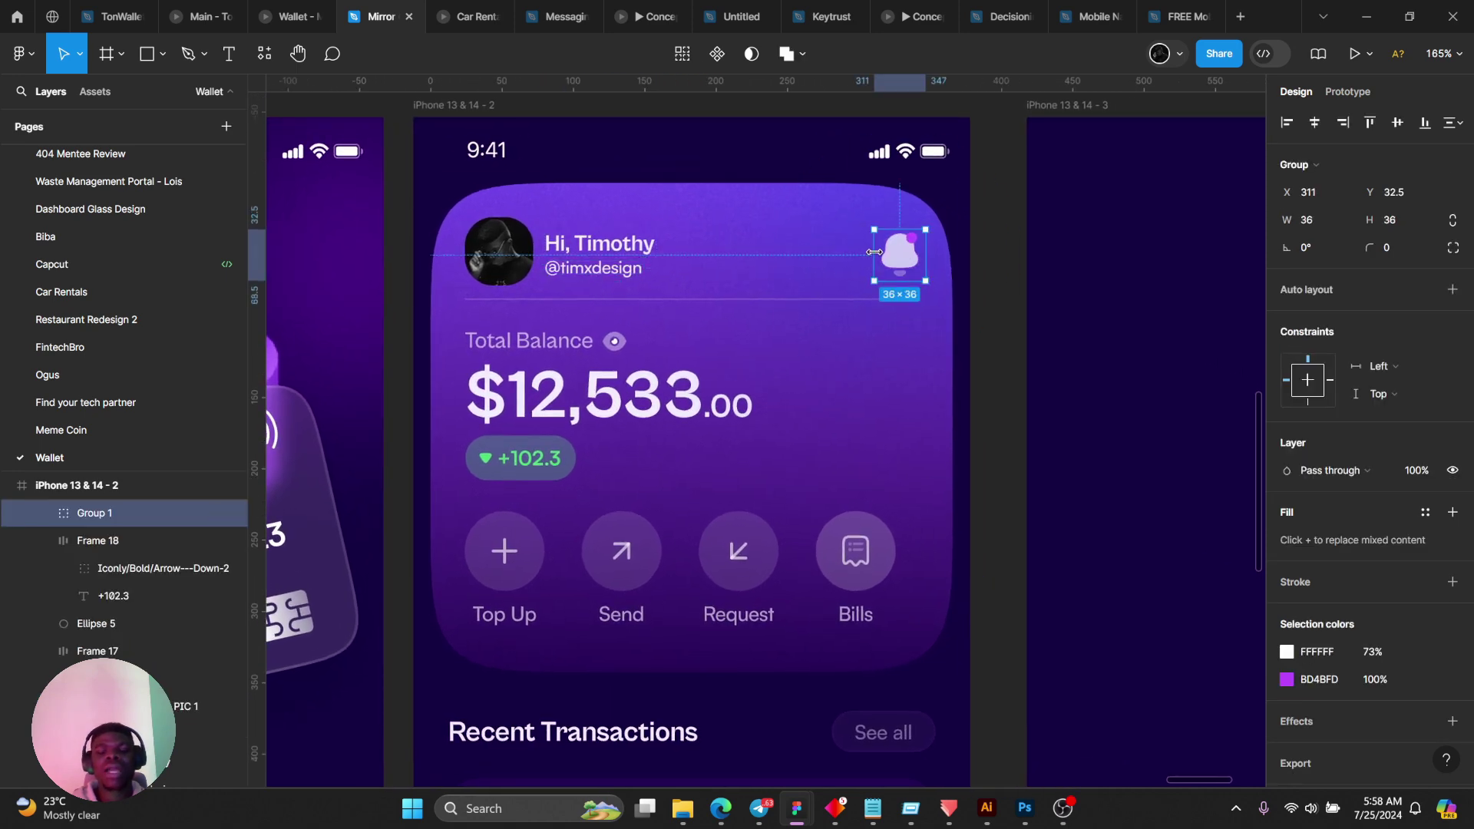
Open the SVG Repo - Free Icons and Vectors plugin as the source of the bell icon, and close it.
{"action": "key", "text": "ctrl+slash"}
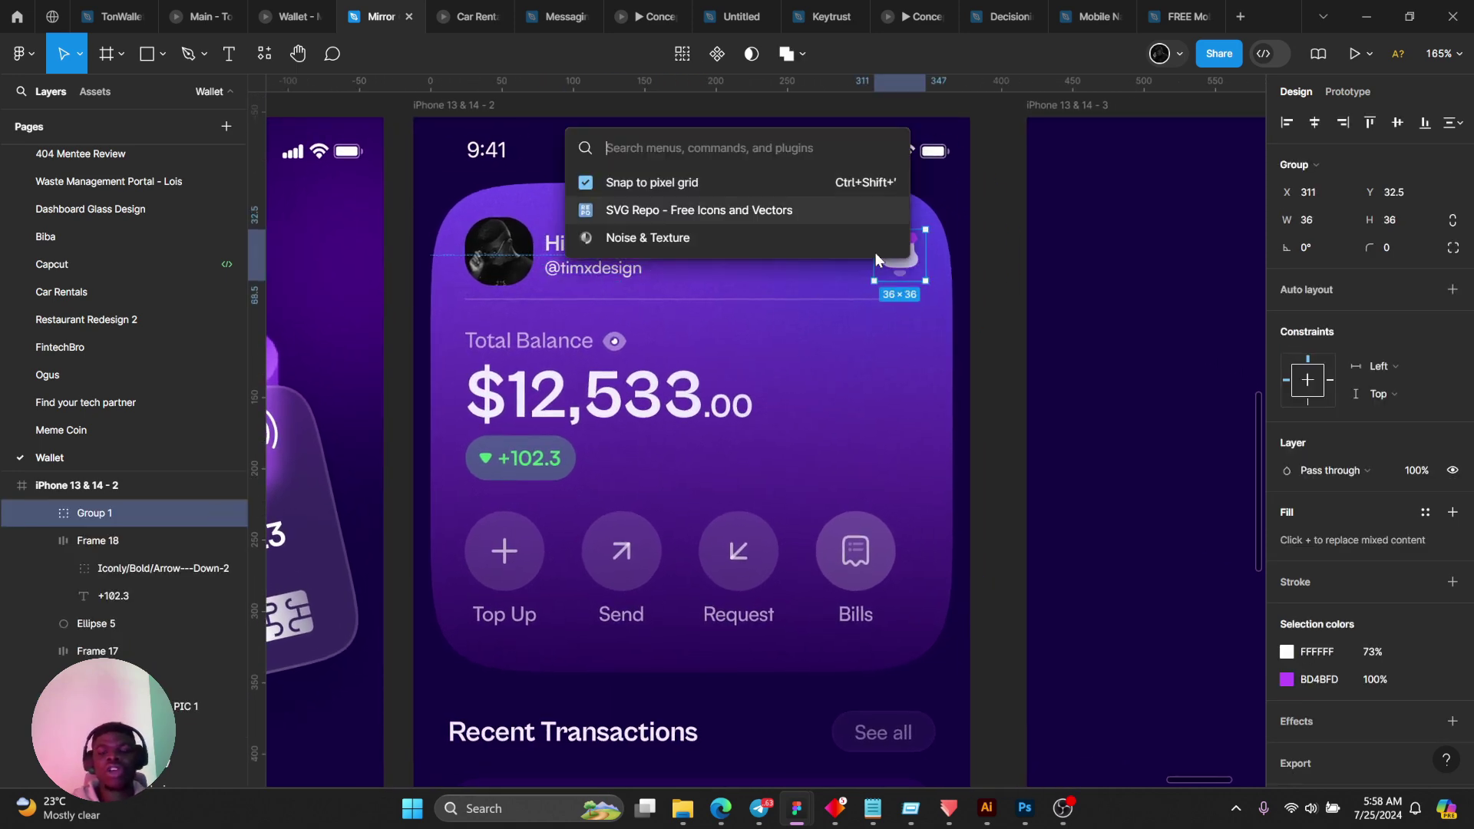
{"action": "left_click", "coordinate": [615, 211]}
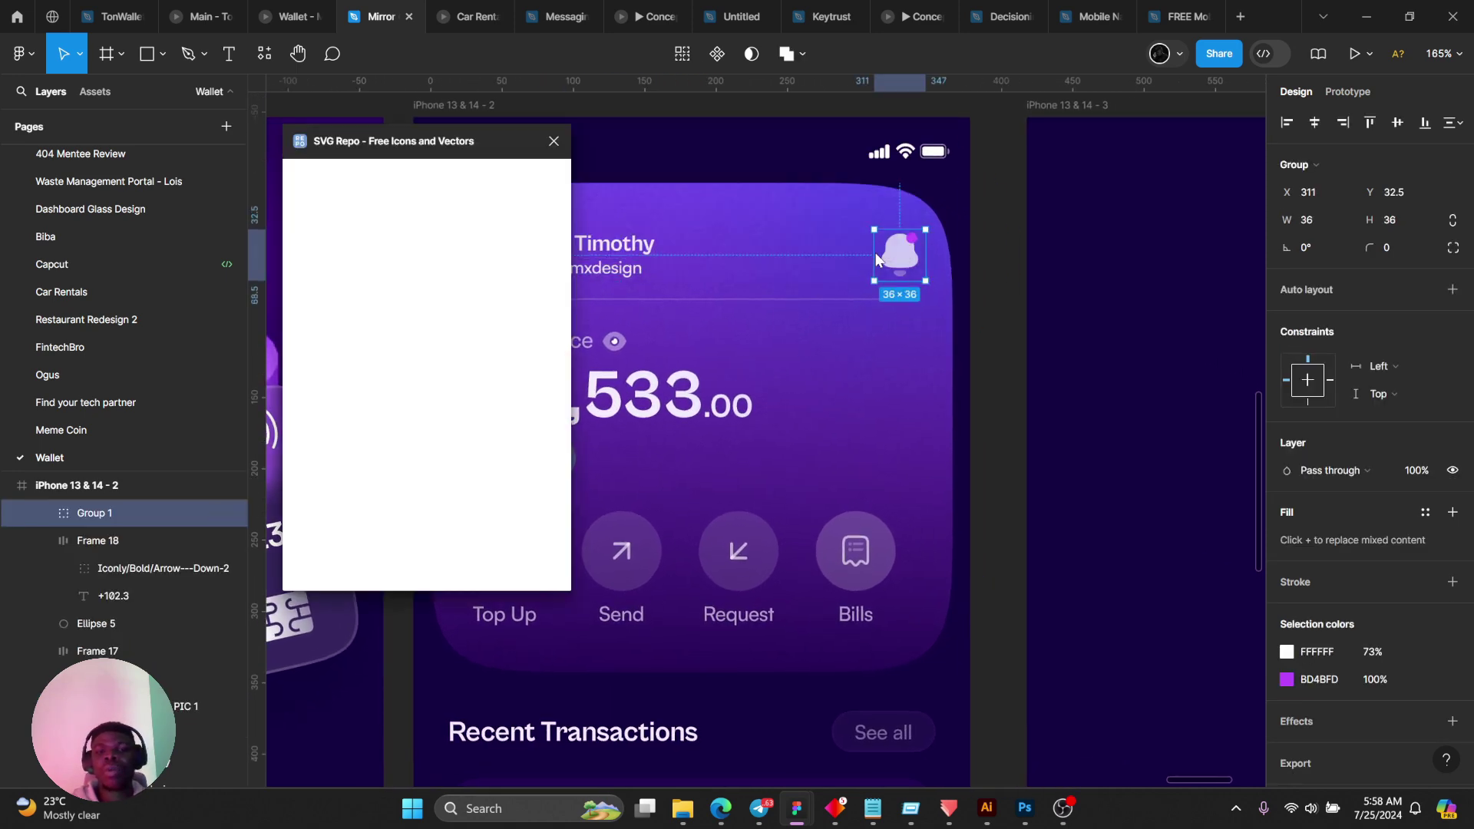
{"action": "left_click", "coordinate": [553, 142]}
Inspect the total balance amount's text properties and open its fill colour to view the HSB values.
{"action": "scroll", "coordinate": [598, 371], "scroll_direction": "up", "scroll_amount": 2}
{"action": "left_click", "coordinate": [598, 371]}
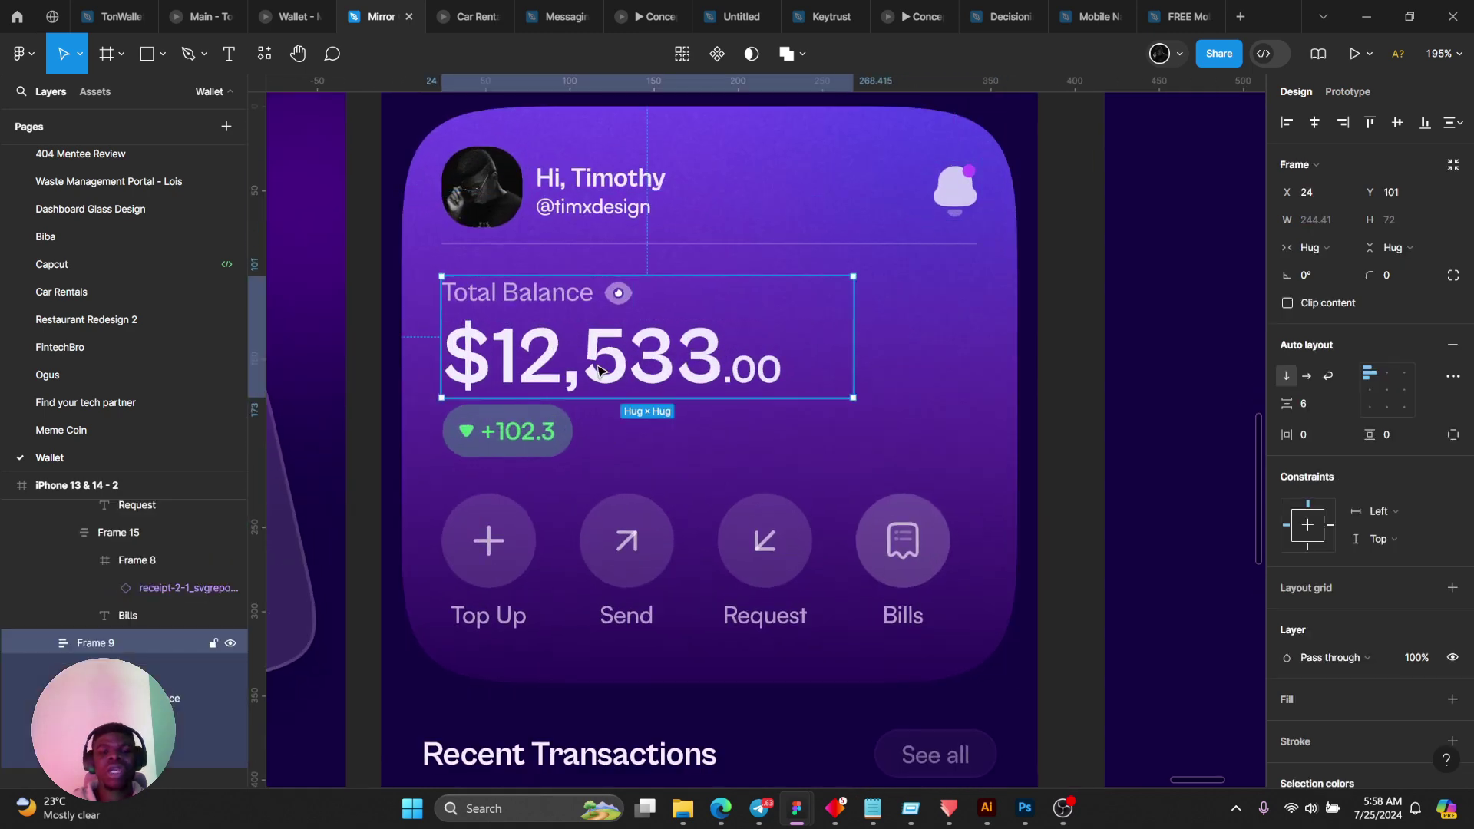
{"action": "scroll", "coordinate": [598, 371], "scroll_direction": "down", "scroll_amount": 3}
{"action": "scroll", "coordinate": [599, 371], "scroll_direction": "up", "scroll_amount": 1}
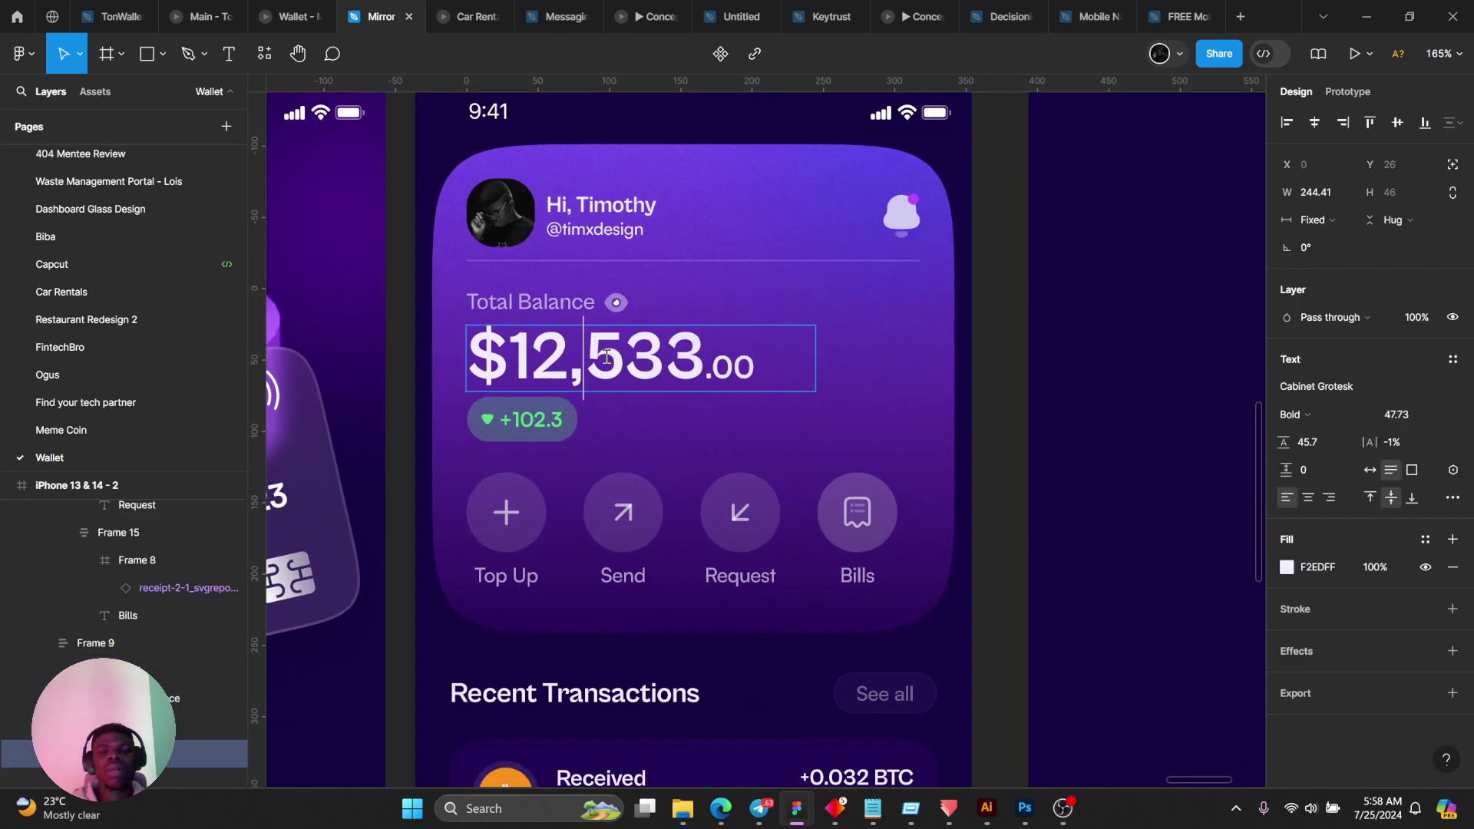
{"action": "left_click", "coordinate": [581, 307]}
{"action": "double_click", "coordinate": [612, 374]}
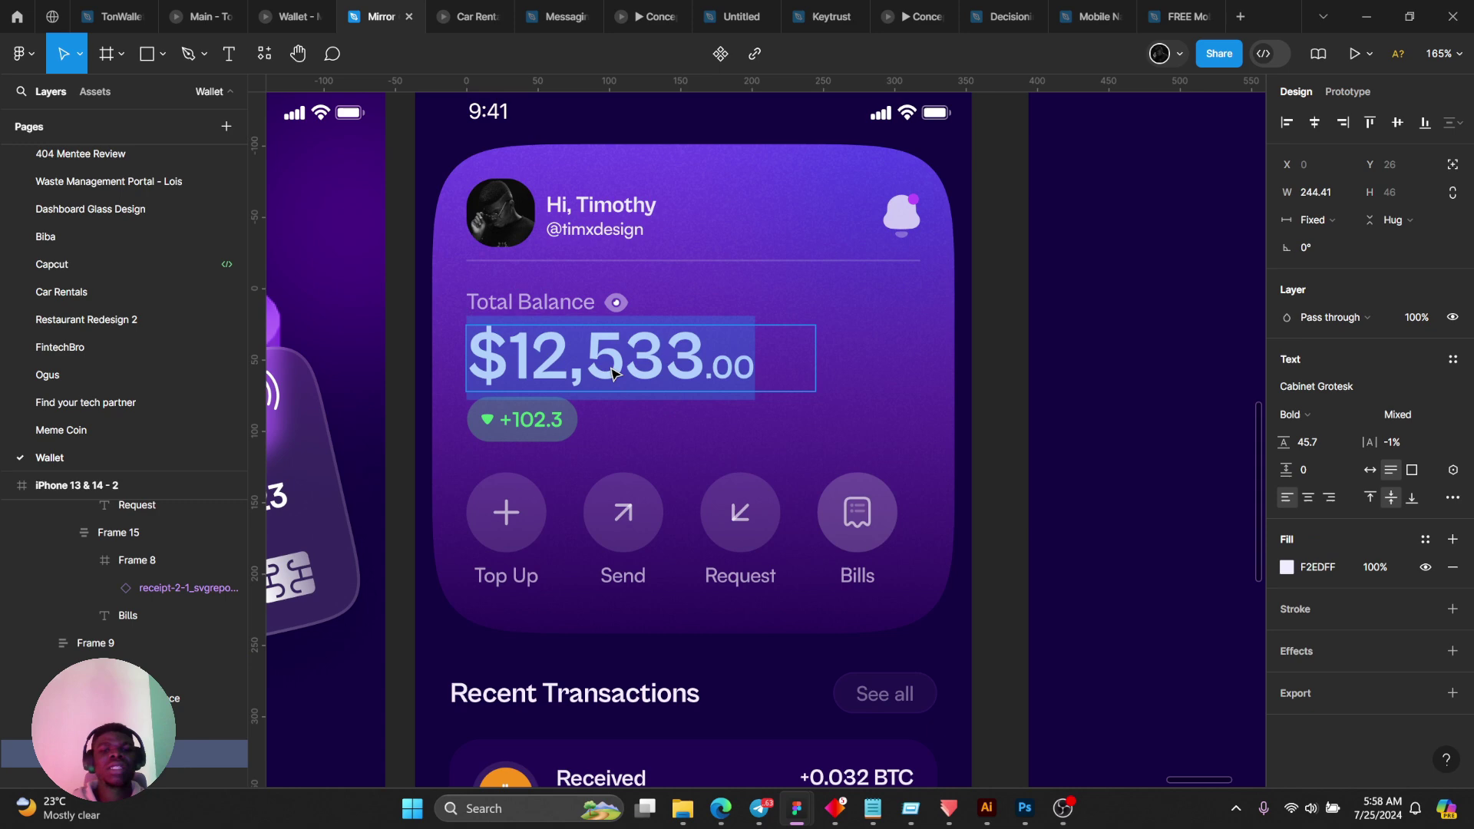
{"action": "key", "text": "Escape"}
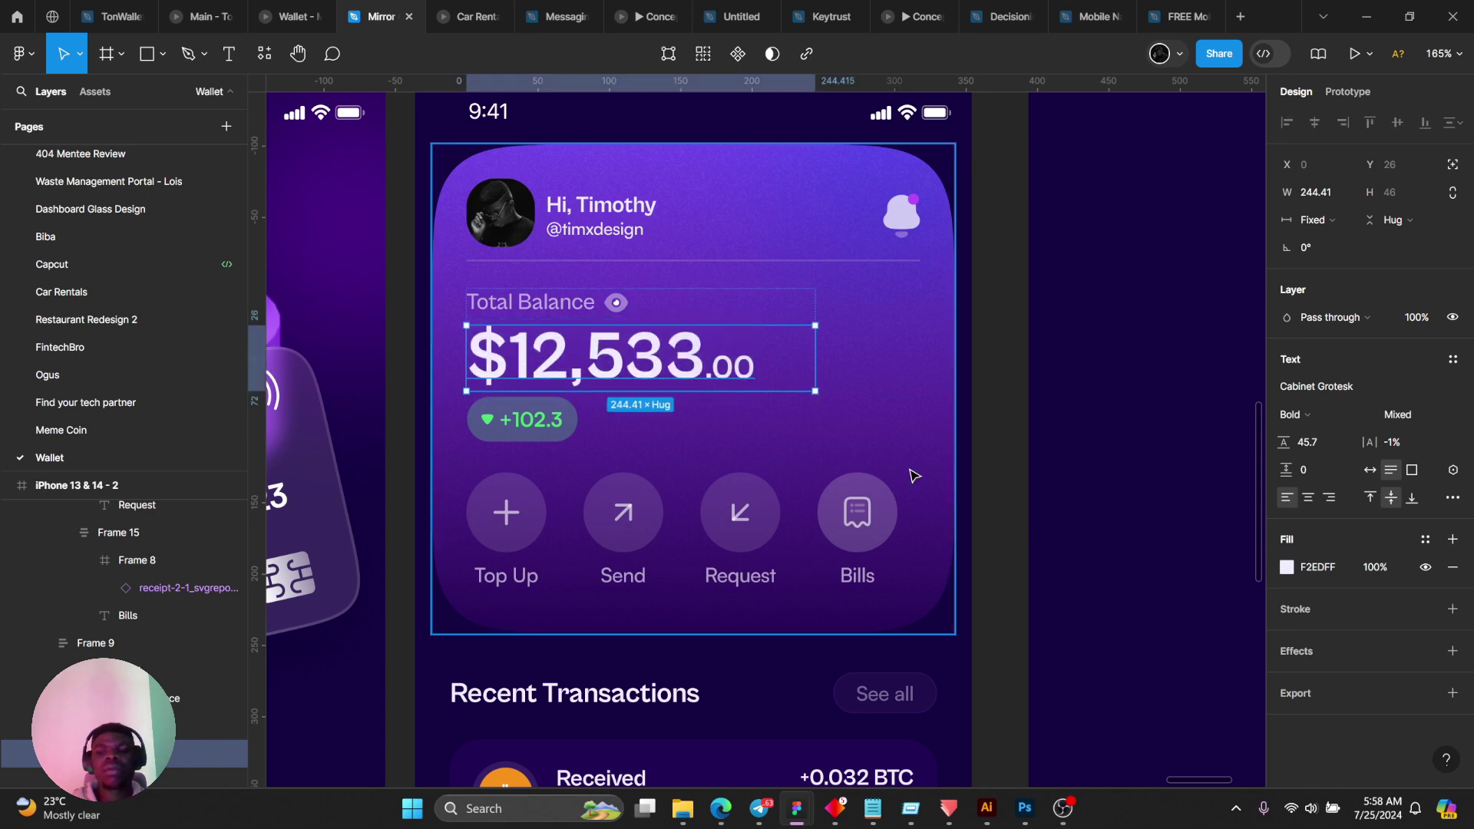
{"action": "left_click", "coordinate": [1286, 569]}
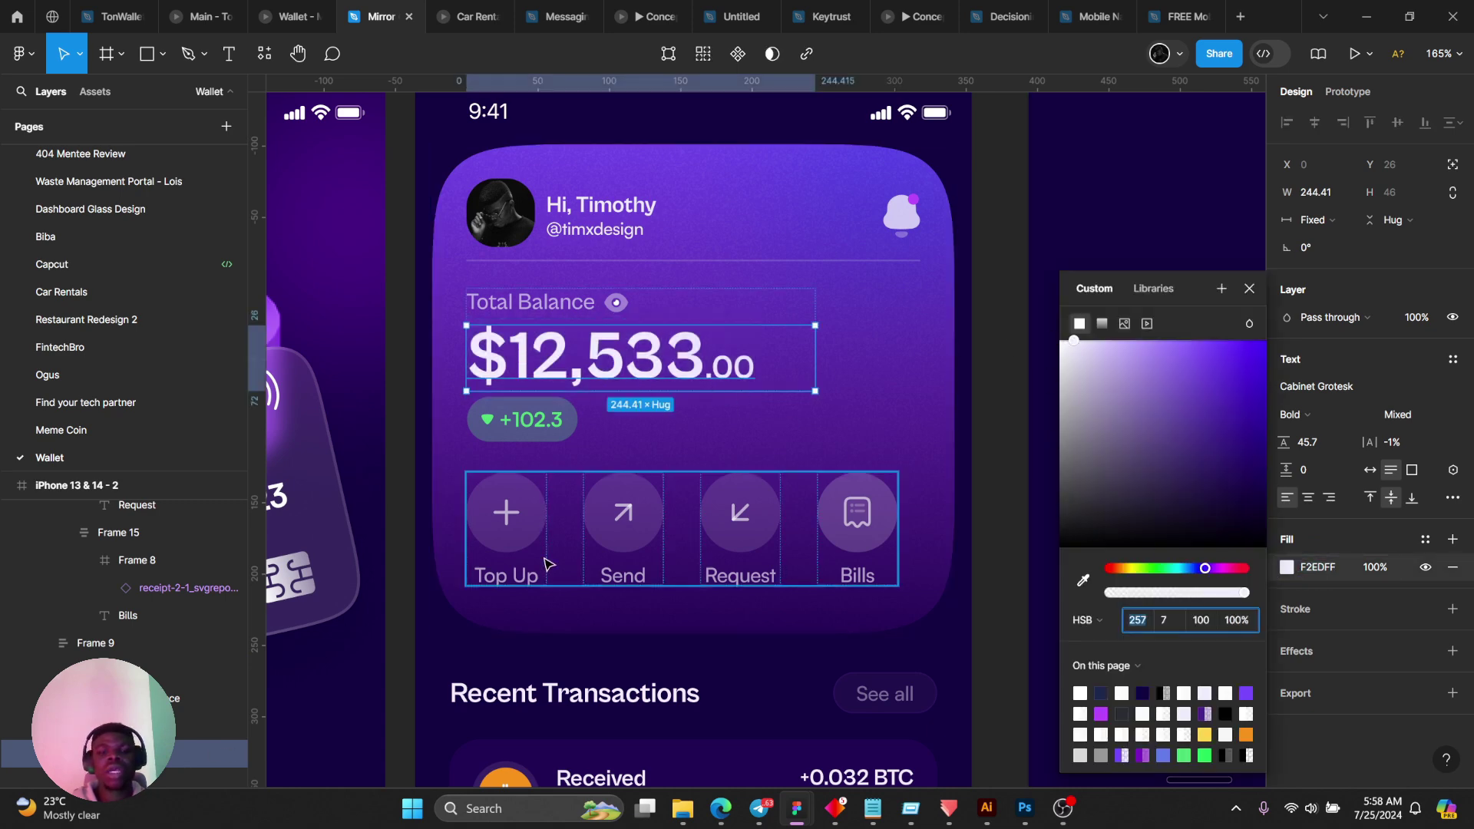
Inspect the green badge below the total balance, checking the fill of the pill and its text.
{"action": "left_click", "coordinate": [537, 421]}
{"action": "scroll", "coordinate": [533, 430], "scroll_direction": "up", "scroll_amount": 3}
{"action": "scroll", "coordinate": [563, 447], "scroll_direction": "up", "scroll_amount": 1}
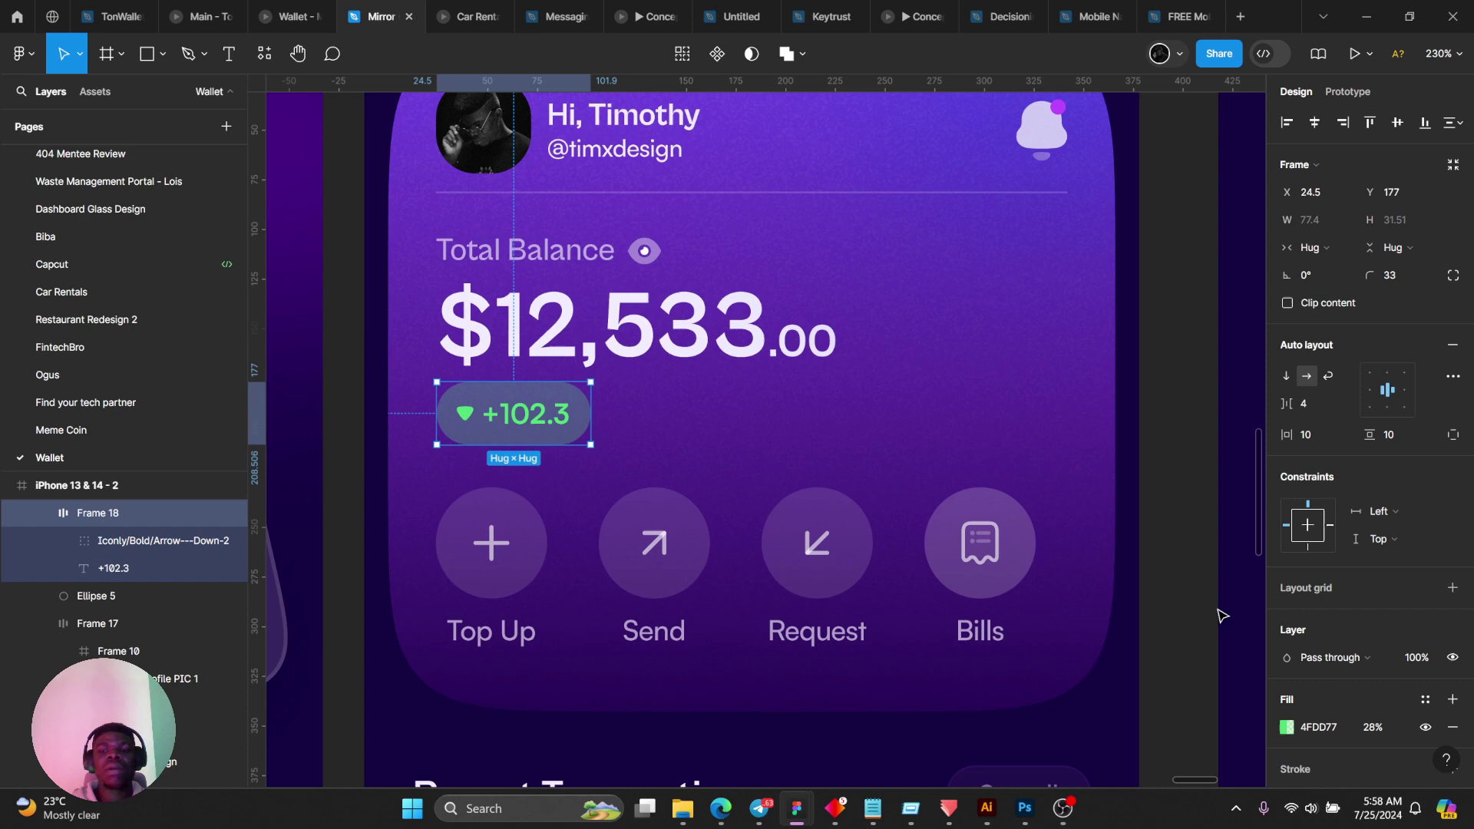
{"action": "scroll", "coordinate": [1361, 683], "scroll_direction": "down", "scroll_amount": 3}
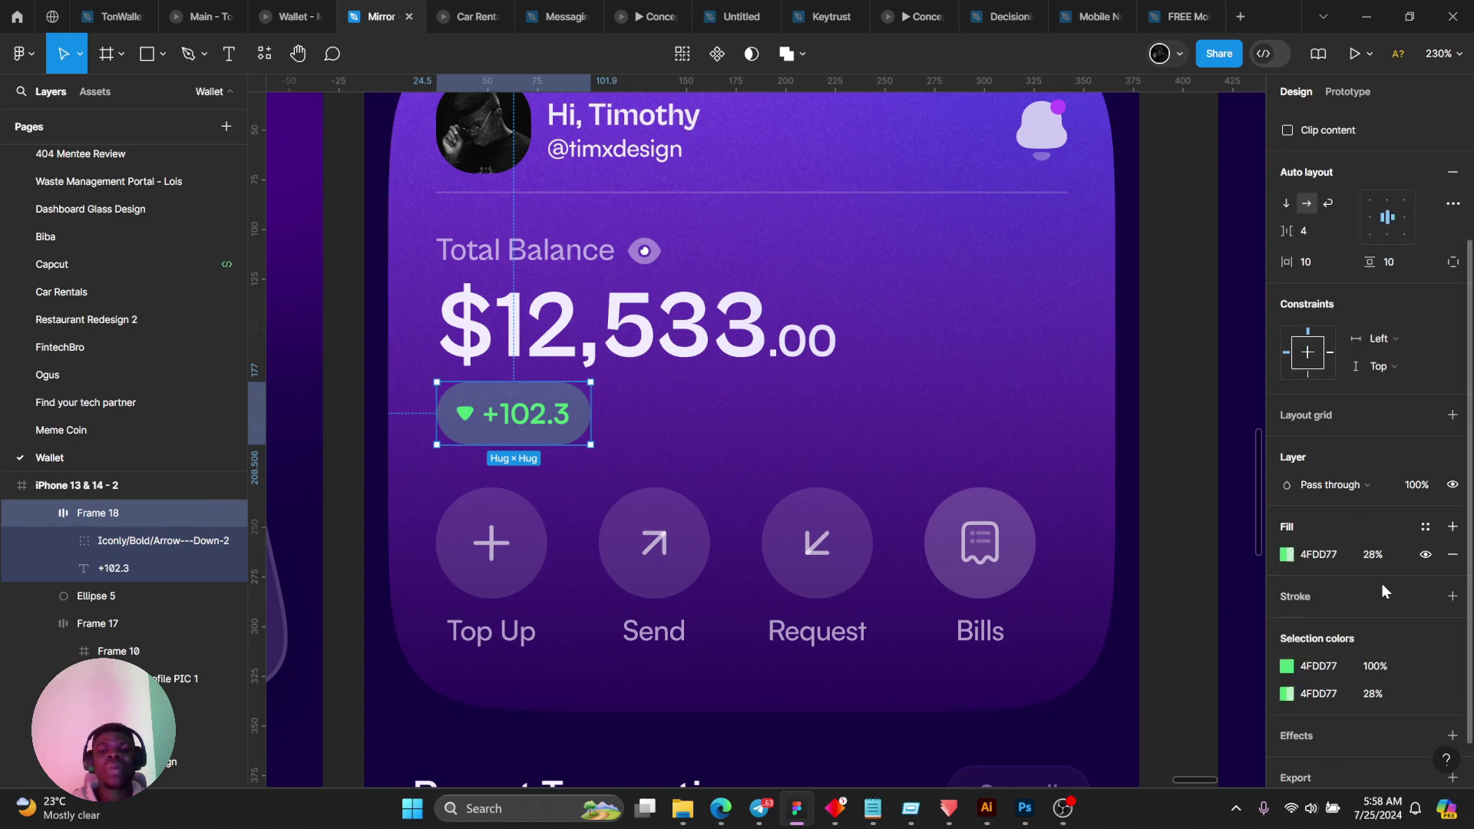
{"action": "double_click", "coordinate": [519, 421]}
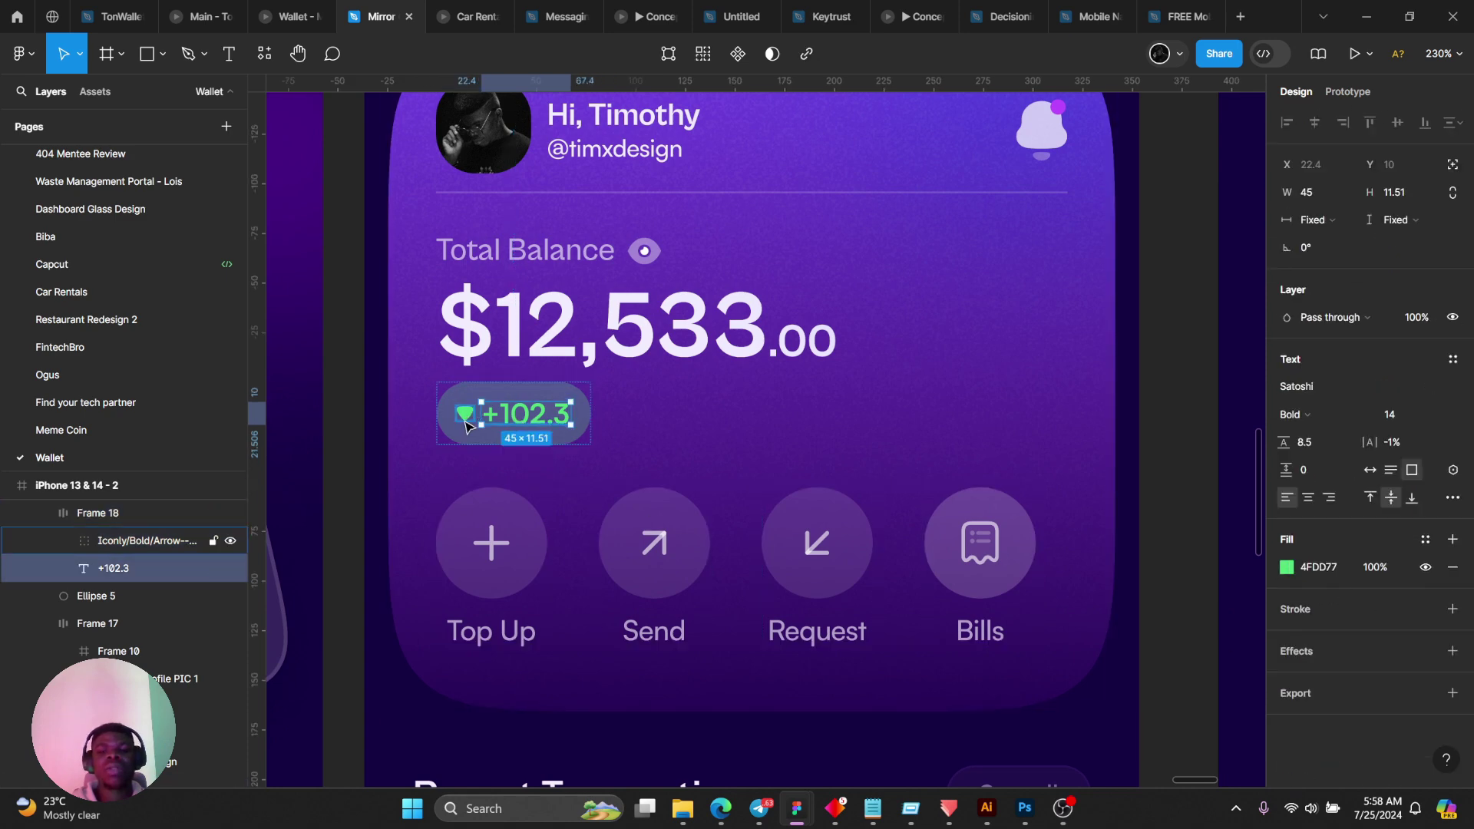
{"action": "key", "text": "Escape"}
{"action": "scroll", "coordinate": [542, 444], "scroll_direction": "down", "scroll_amount": 1}
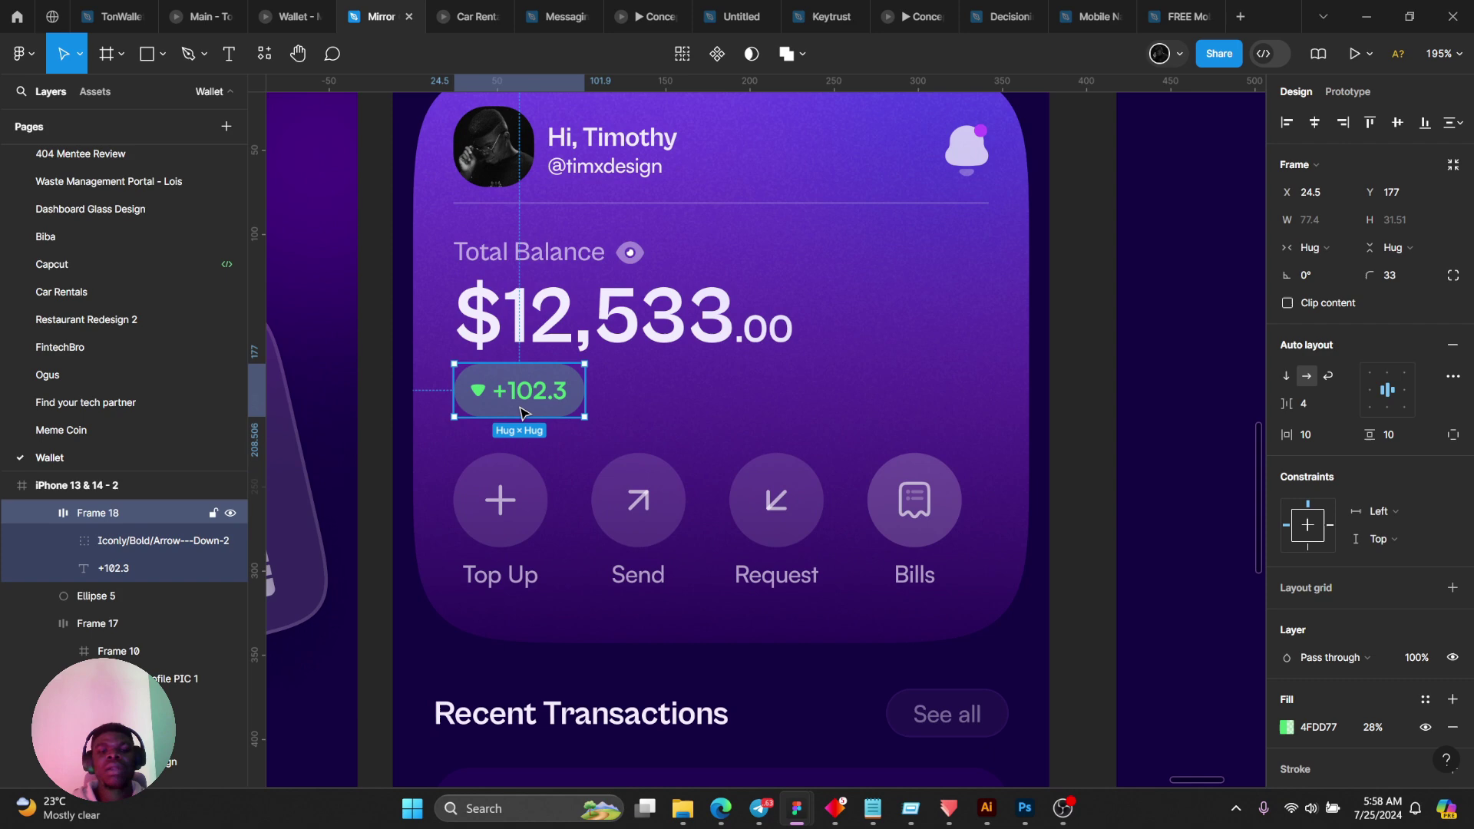
Inspect the fill, corner radius and background blur of the Top Up and Send circles.
{"action": "scroll", "coordinate": [495, 510], "scroll_direction": "up", "scroll_amount": 2}
{"action": "left_click", "coordinate": [495, 510]}
{"action": "left_click", "coordinate": [495, 510]}
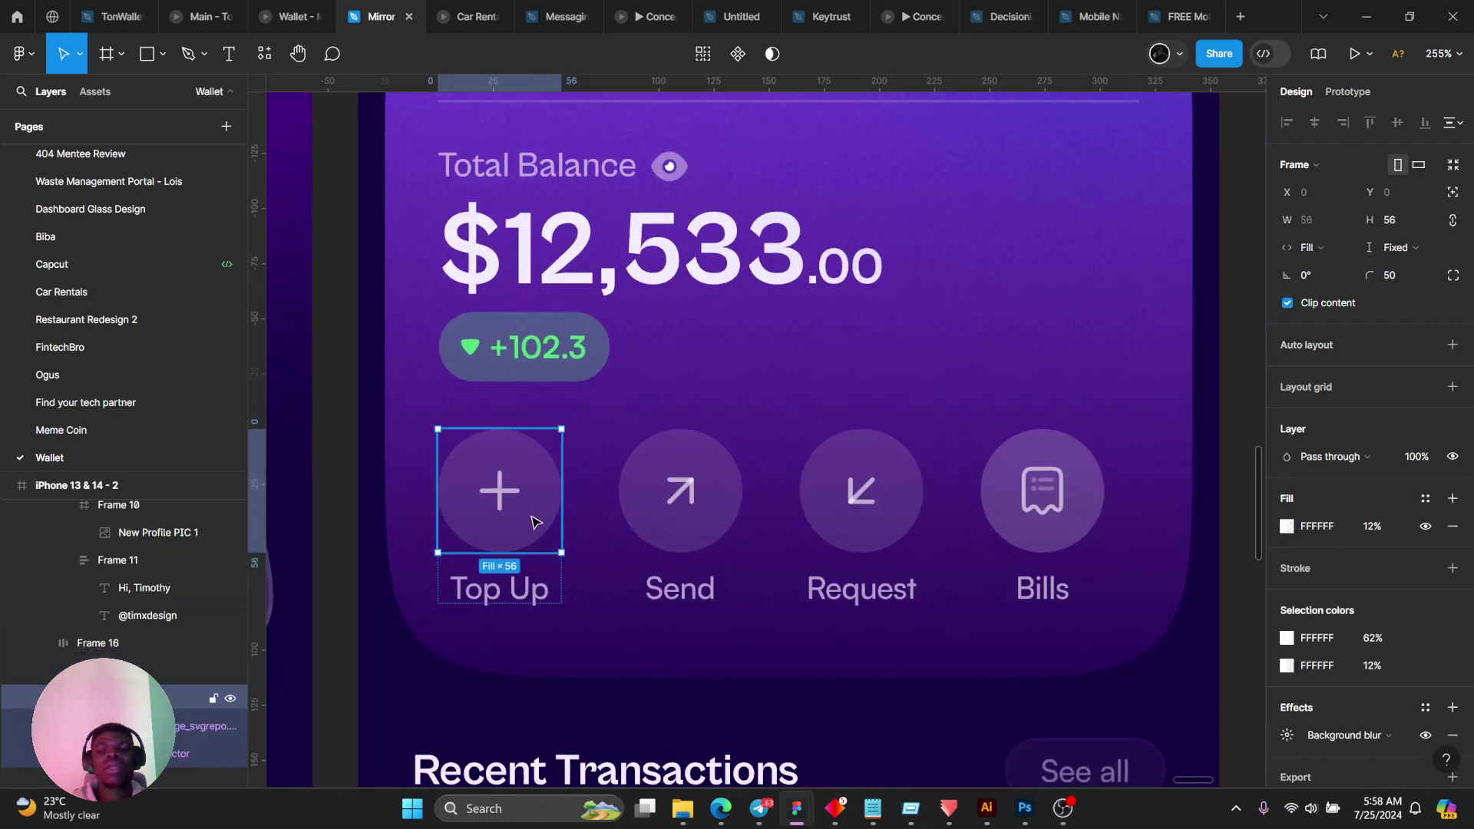
{"action": "left_click", "coordinate": [721, 507]}
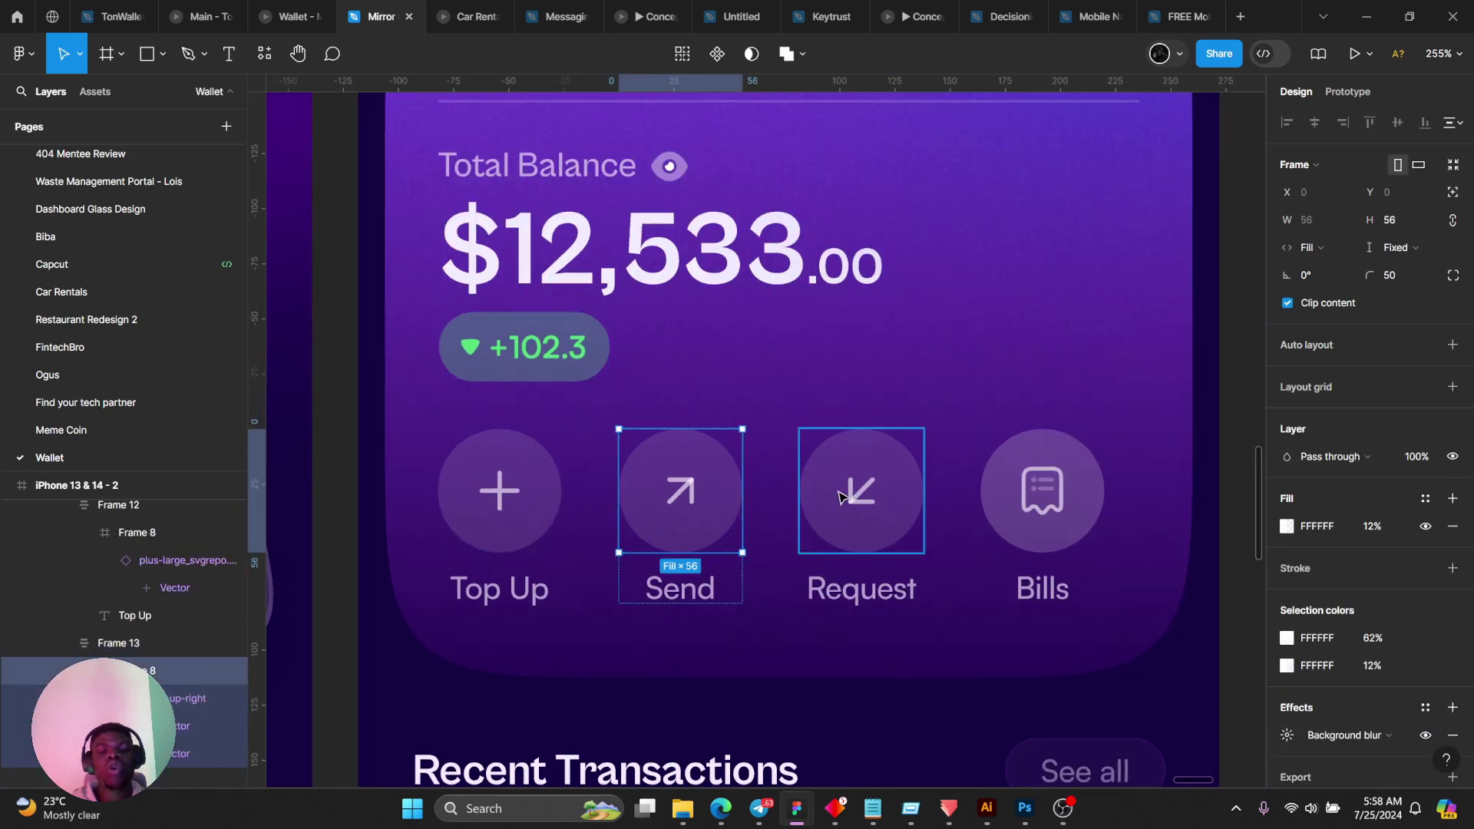
{"action": "scroll", "coordinate": [841, 497], "scroll_direction": "down", "scroll_amount": 1}
{"action": "scroll", "coordinate": [1288, 680], "scroll_direction": "down", "scroll_amount": 1}
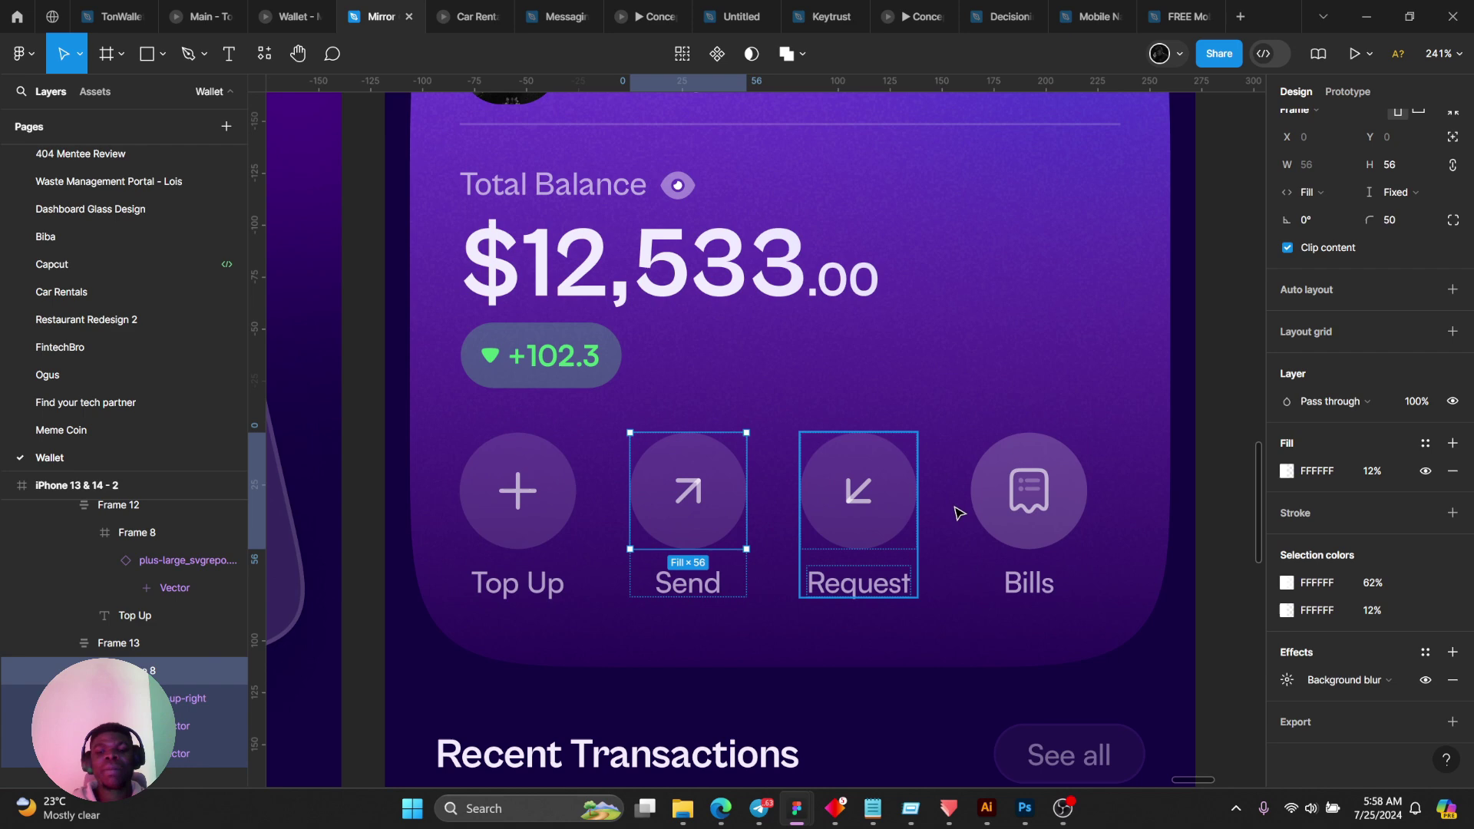
{"action": "scroll", "coordinate": [543, 395], "scroll_direction": "up", "scroll_amount": 5}
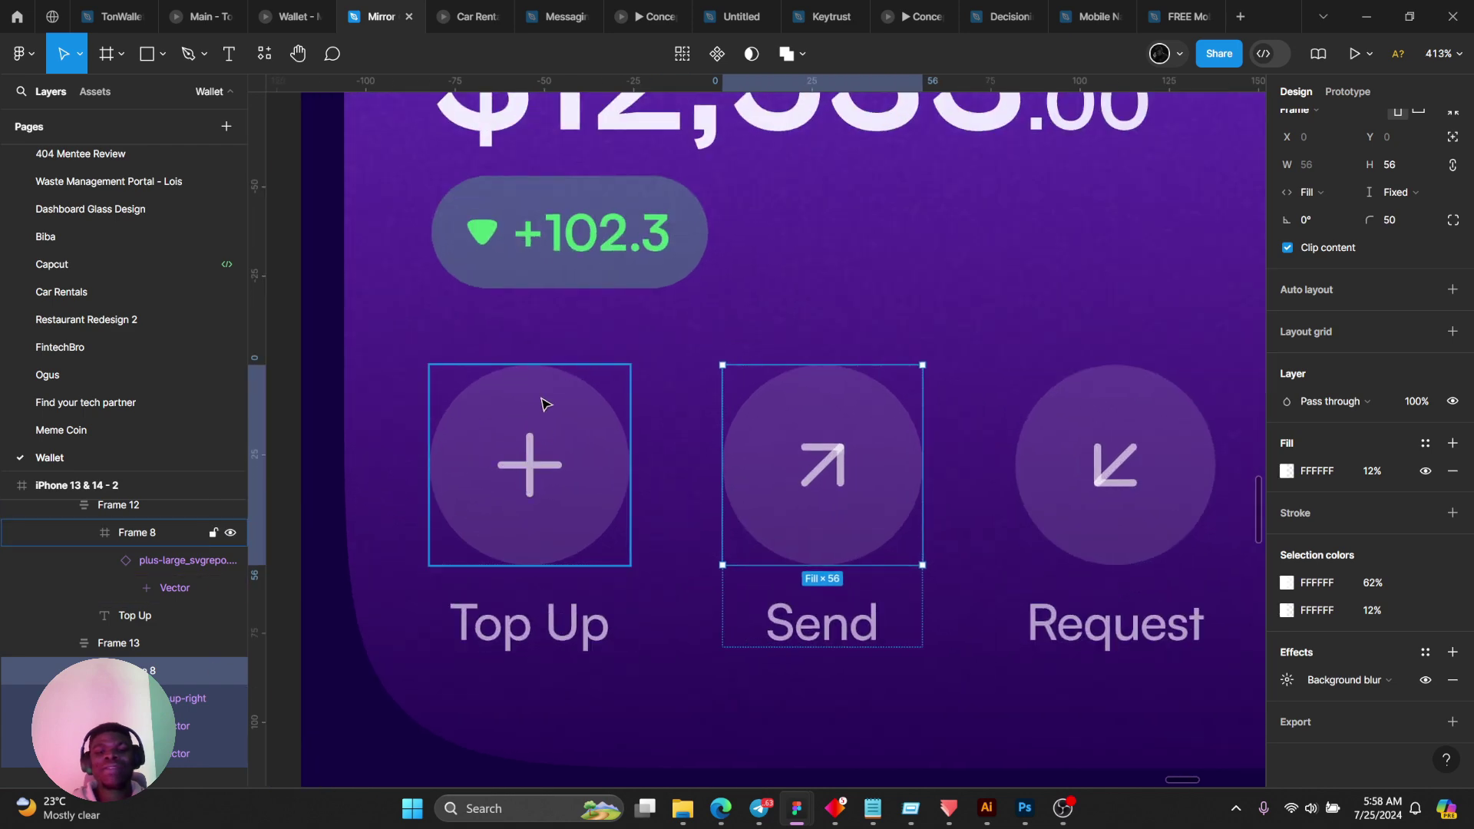
Select the Top Up, Send, Request and Bills circles together and add a 1 px inside stroke to them.
{"action": "left_click", "coordinate": [543, 403]}
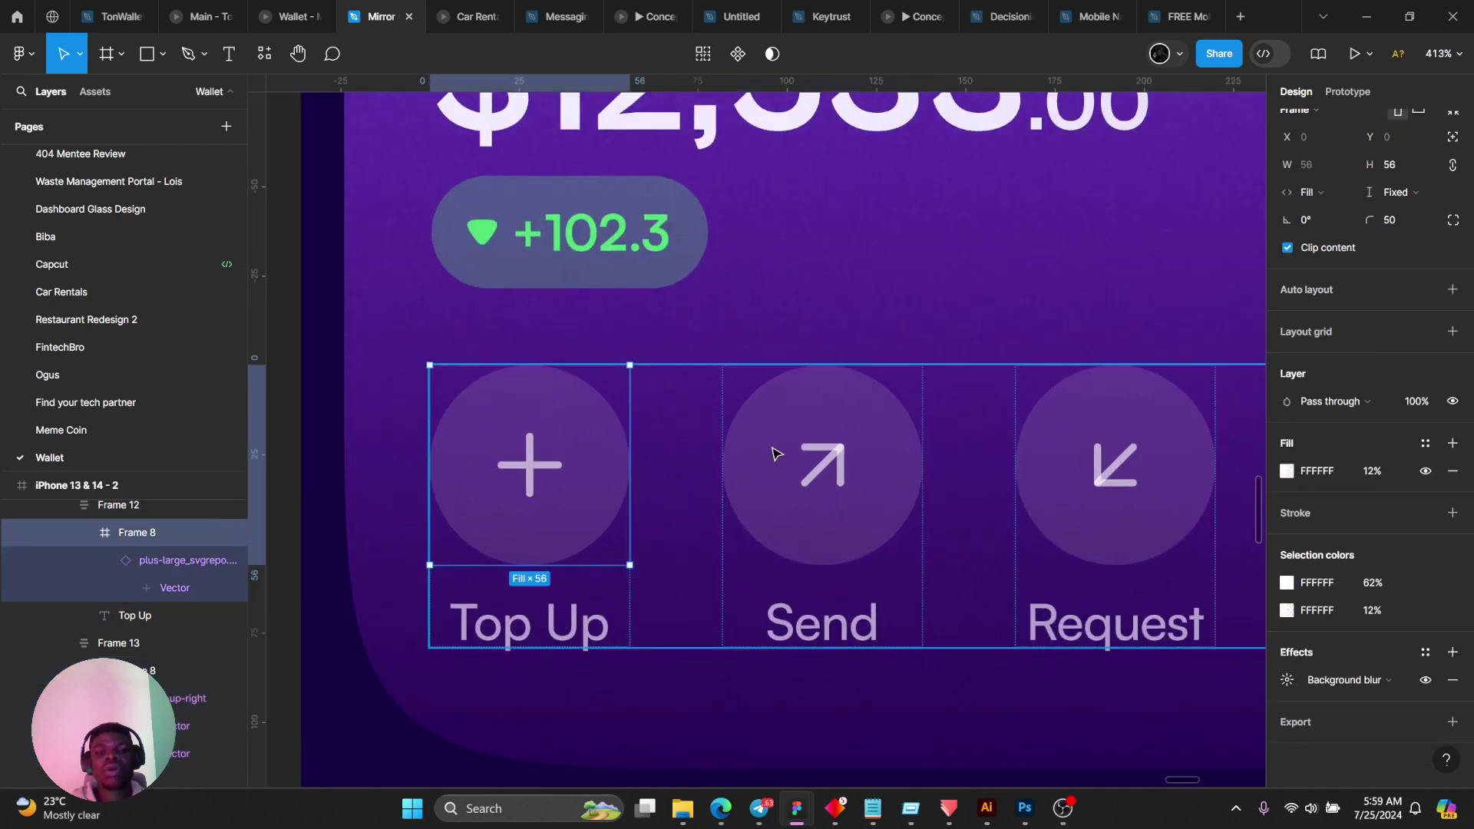
{"action": "left_click", "coordinate": [882, 453], "text": "shift"}
{"action": "left_click", "coordinate": [1144, 458], "text": "shift"}
{"action": "scroll", "coordinate": [1149, 457], "scroll_direction": "right", "scroll_amount": 5}
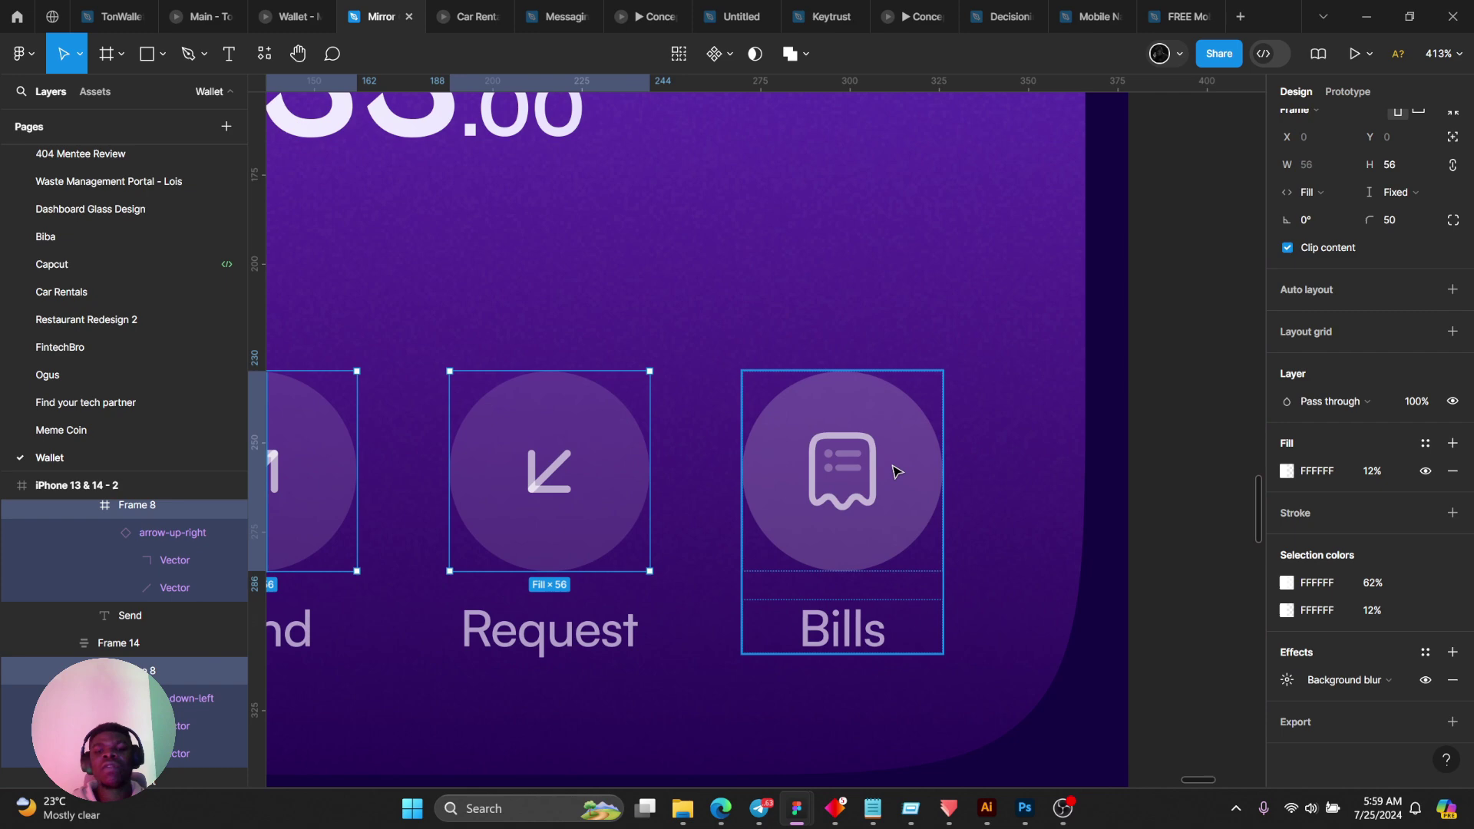
{"action": "left_click", "coordinate": [890, 470], "text": "shift"}
{"action": "scroll", "coordinate": [883, 475], "scroll_direction": "left", "scroll_amount": 2}
{"action": "left_click", "coordinate": [1453, 513]}
{"action": "scroll", "coordinate": [1249, 515], "scroll_direction": "down", "scroll_amount": 2, "text": "ctrl"}
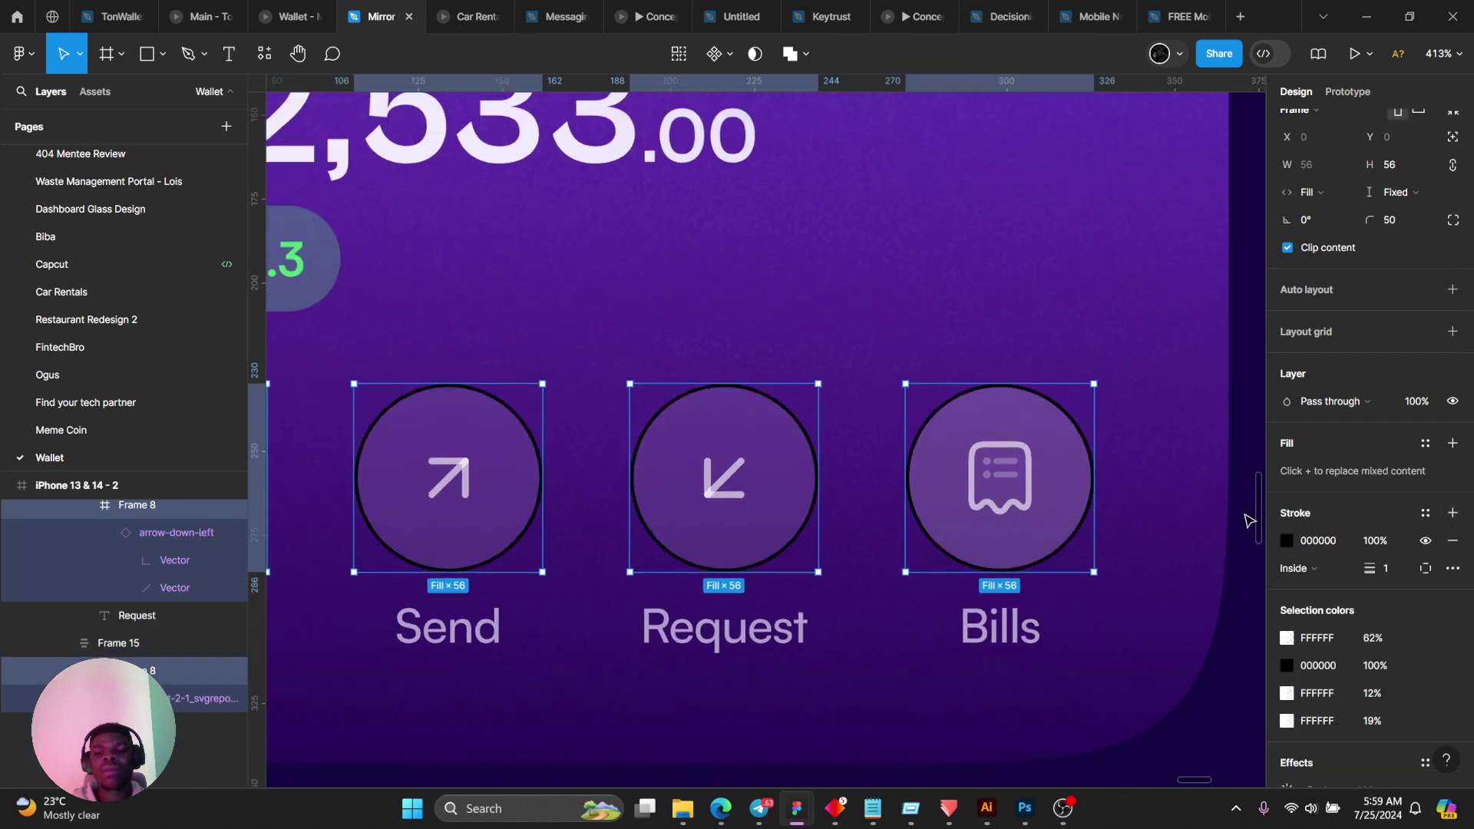
Recolour the stroke of the four action circles to white FFFFFF at 9% opacity and deselect them.
{"action": "left_click", "coordinate": [1287, 541]}
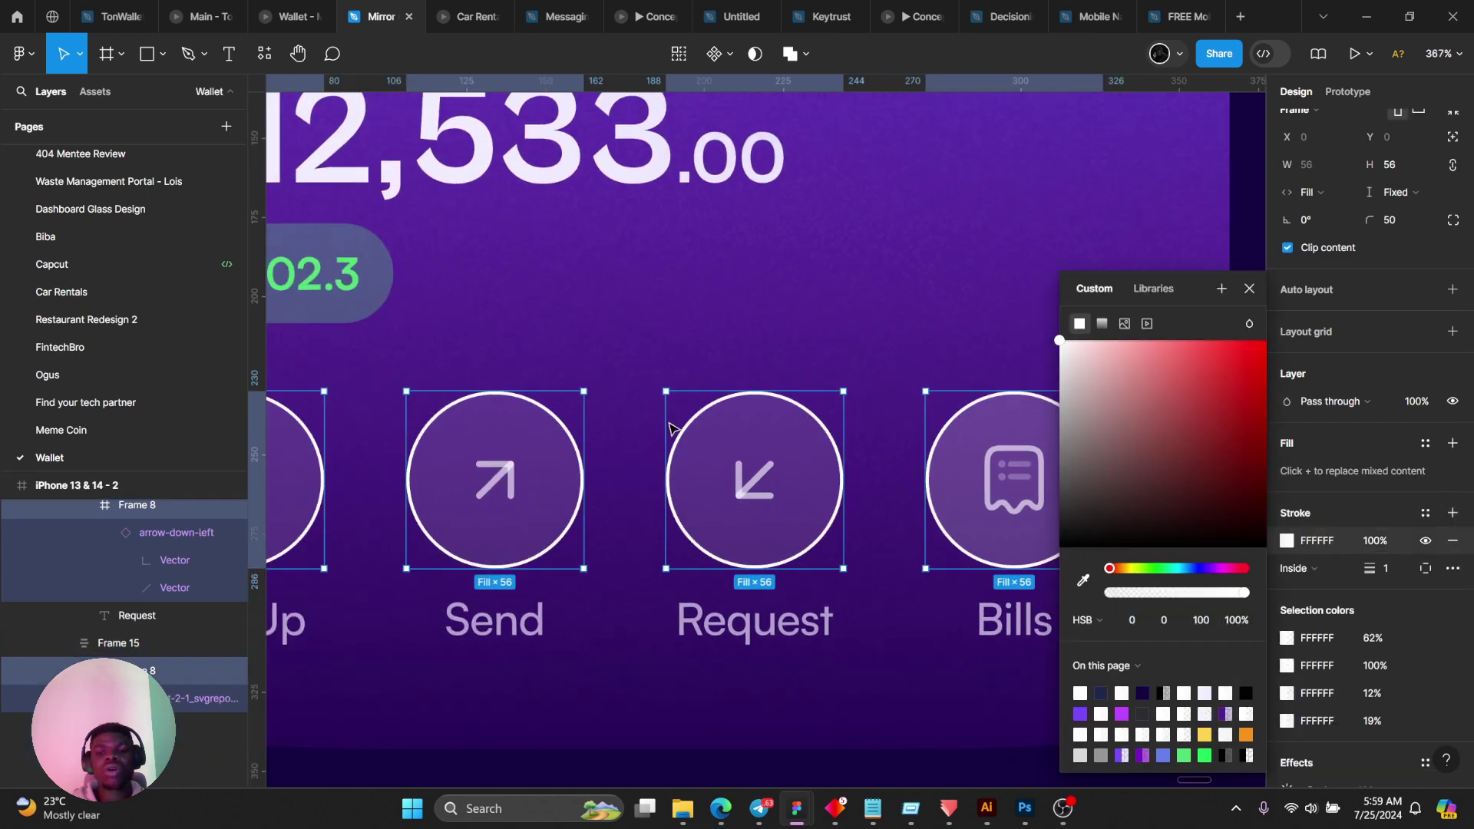
{"action": "scroll", "coordinate": [960, 499], "scroll_direction": "down", "scroll_amount": 3, "text": "ctrl"}
{"action": "scroll", "coordinate": [1011, 538], "scroll_direction": "up", "scroll_amount": 2, "text": "ctrl"}
{"action": "mouse_move", "coordinate": [1242, 593]}
{"action": "left_mouse_down"}
{"action": "mouse_move", "coordinate": [1152, 593]}
{"action": "mouse_move", "coordinate": [1079, 556]}
{"action": "mouse_move", "coordinate": [1136, 582]}
{"action": "mouse_move", "coordinate": [1110, 600]}
{"action": "mouse_move", "coordinate": [1124, 604]}
{"action": "left_mouse_up"}
{"action": "scroll", "coordinate": [1124, 604], "scroll_direction": "down", "scroll_amount": 5, "text": "ctrl"}
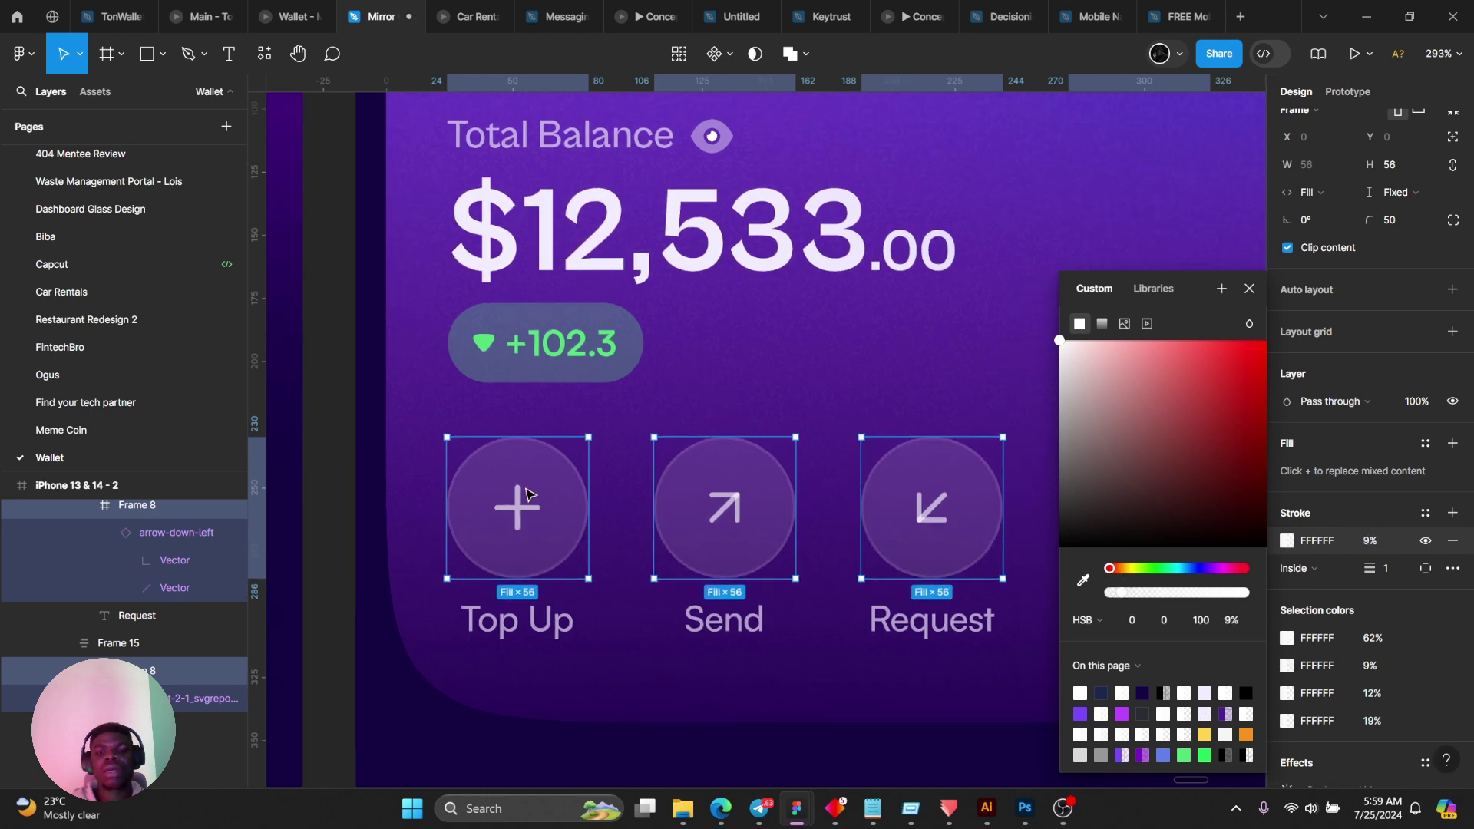
{"action": "scroll", "coordinate": [579, 609], "scroll_direction": "up", "scroll_amount": 2, "text": "ctrl"}
{"action": "left_click", "coordinate": [601, 619]}
{"action": "scroll", "coordinate": [601, 618], "scroll_direction": "down", "scroll_amount": 2, "text": "ctrl"}
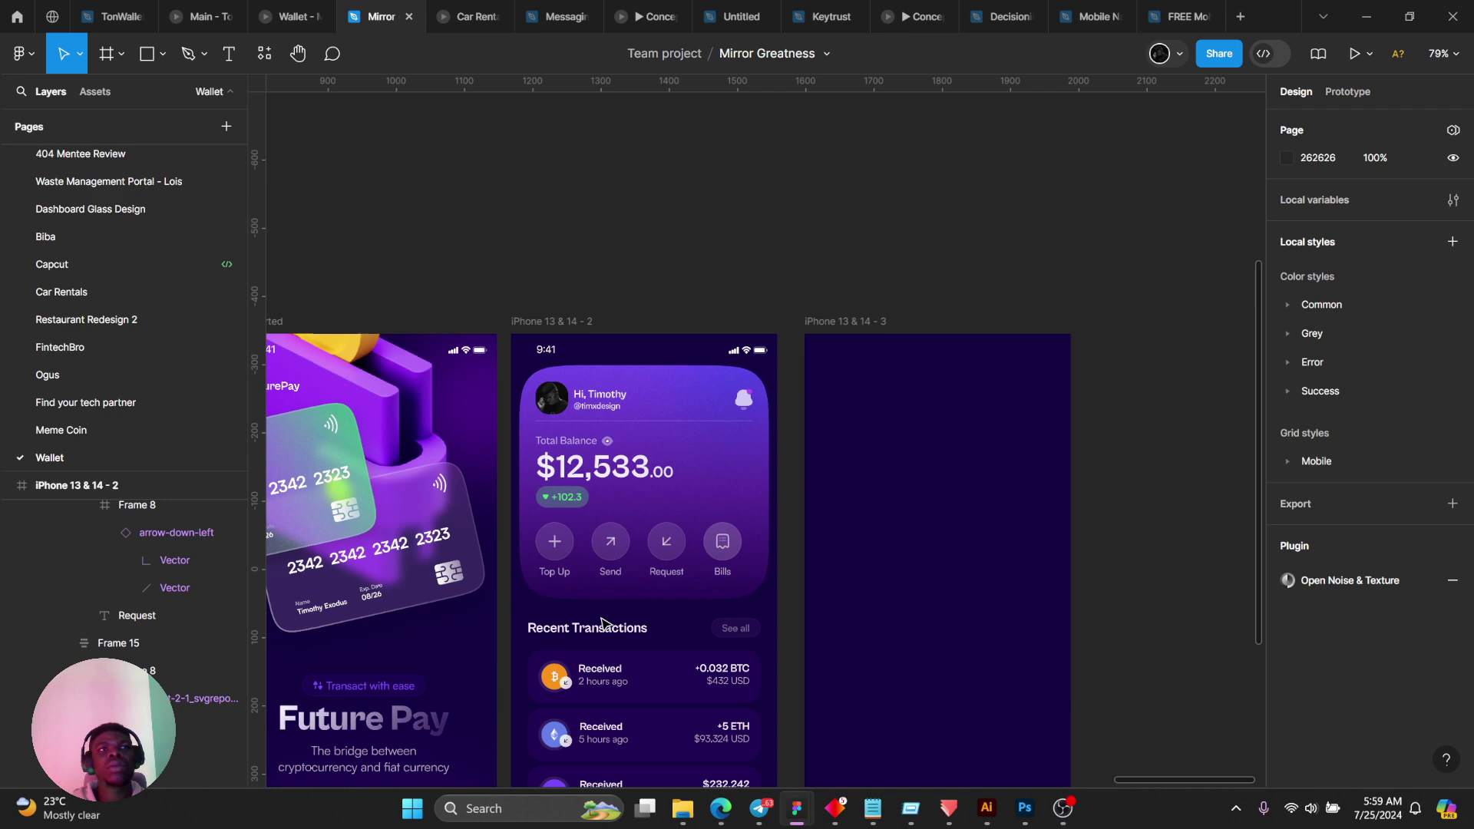
Reselect the four action circles and set their white stroke's opacity to 14%.
{"action": "scroll", "coordinate": [602, 611], "scroll_direction": "up", "scroll_amount": 5, "text": "ctrl"}
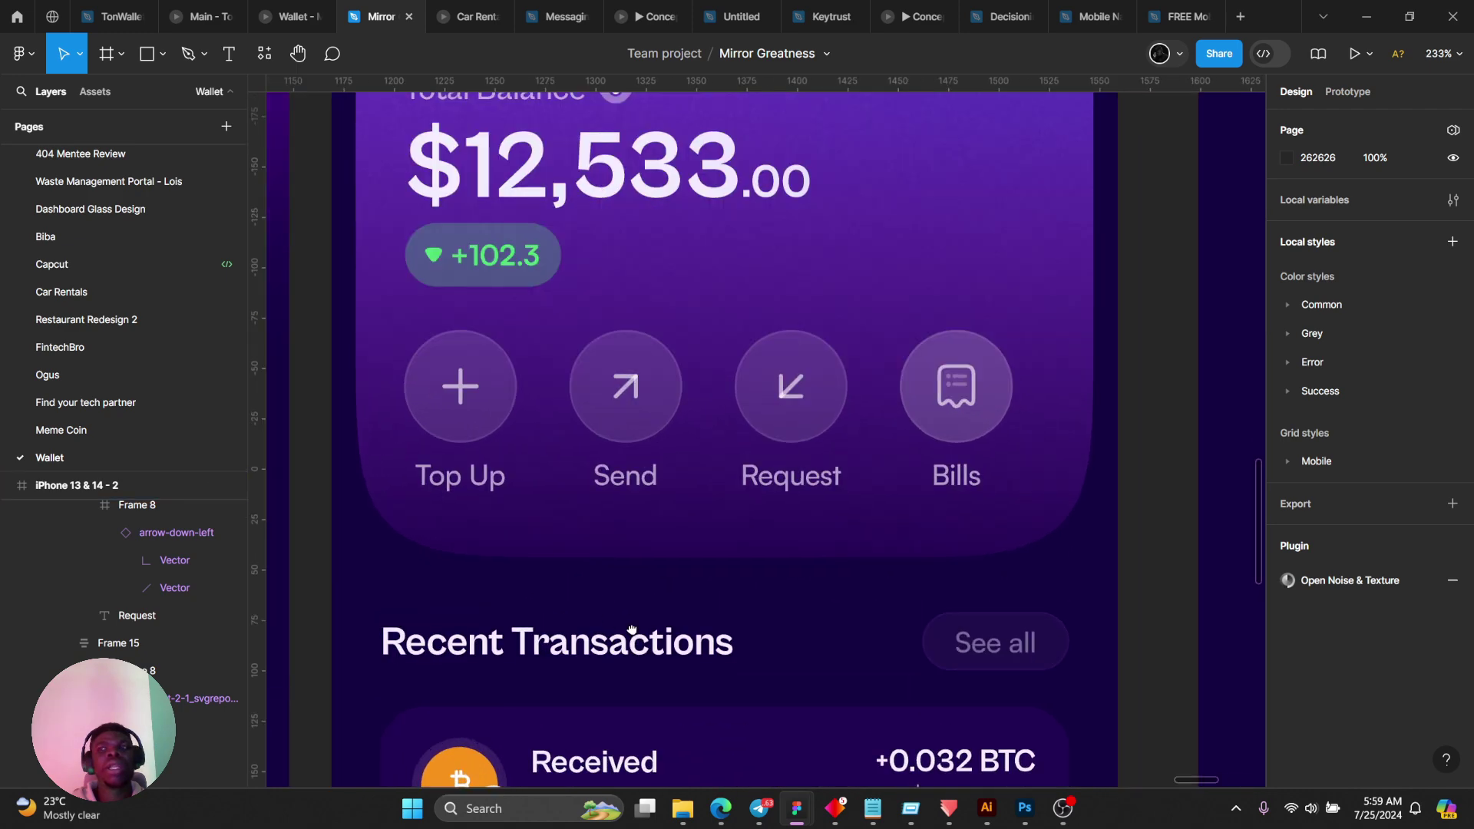
{"action": "scroll", "coordinate": [602, 605], "scroll_direction": "up", "scroll_amount": 3, "text": "ctrl"}
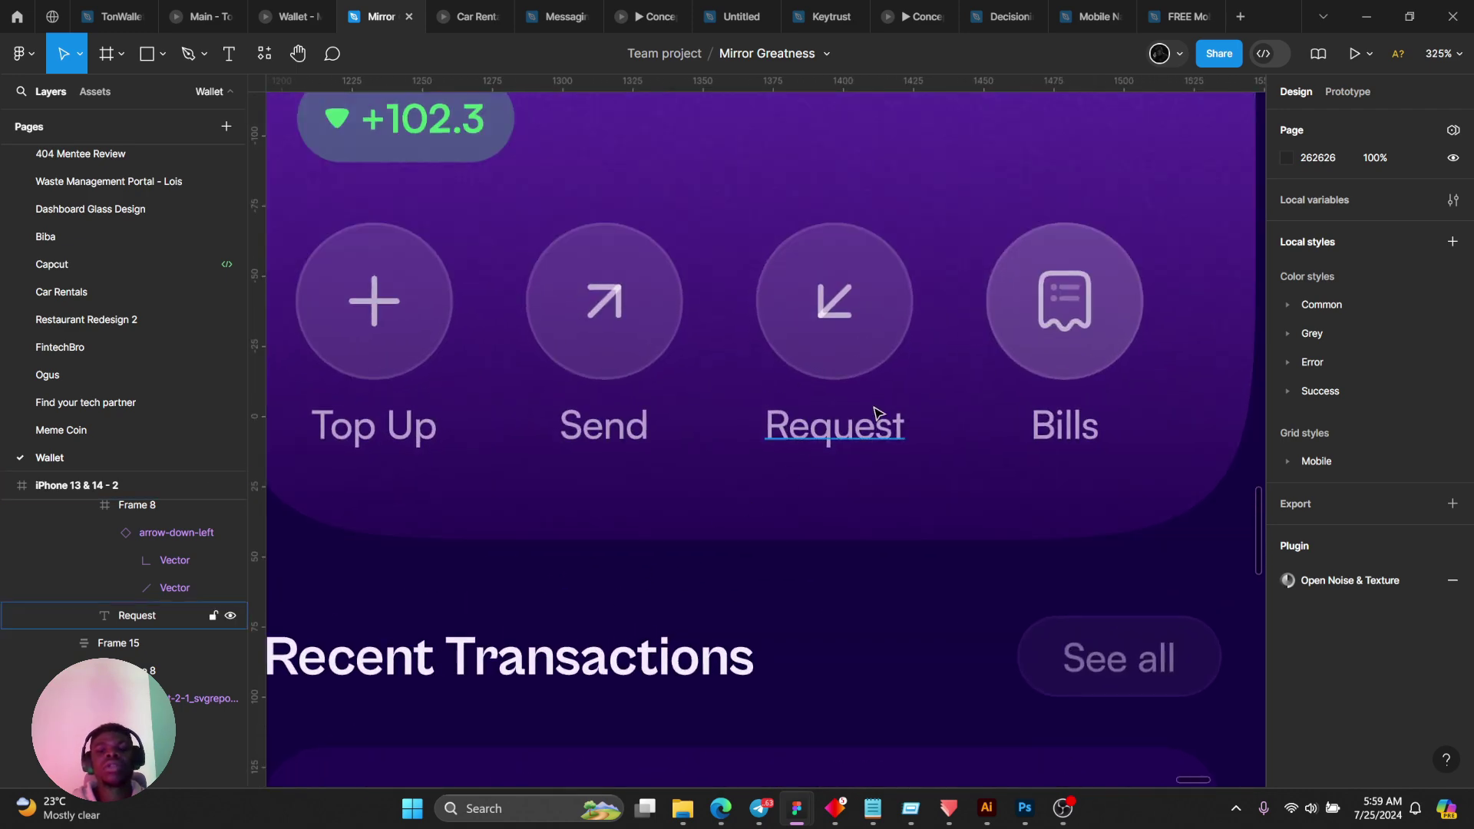
{"action": "scroll", "coordinate": [875, 417], "scroll_direction": "down", "scroll_amount": 3, "text": "ctrl"}
{"action": "scroll", "coordinate": [787, 442], "scroll_direction": "up", "scroll_amount": 1, "text": "ctrl"}
{"action": "key", "text": "ctrl+z"}
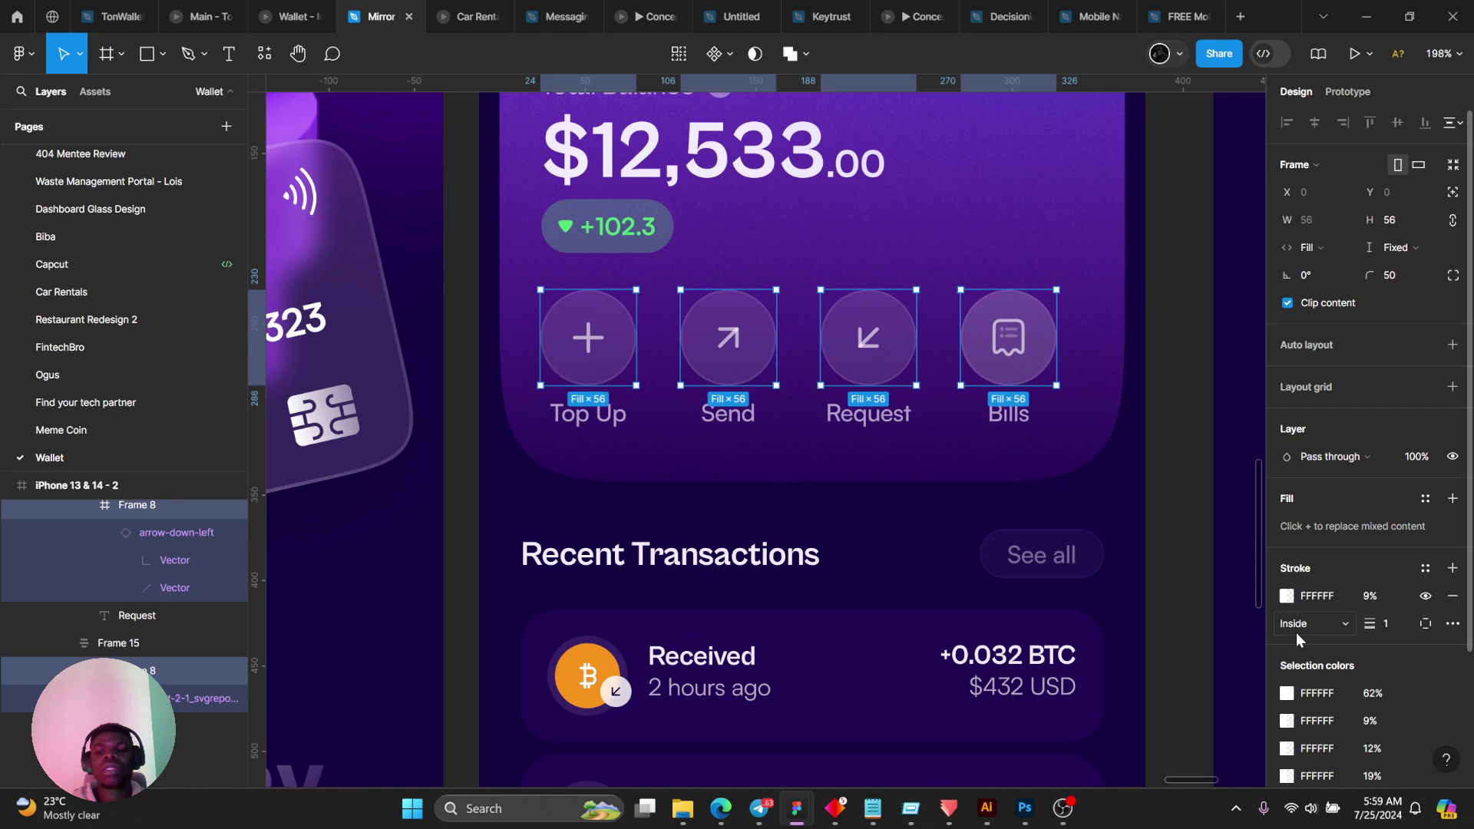
{"action": "left_click", "coordinate": [1287, 597]}
{"action": "left_click_drag", "start_coordinate": [1123, 595], "coordinate": [1128, 598]}
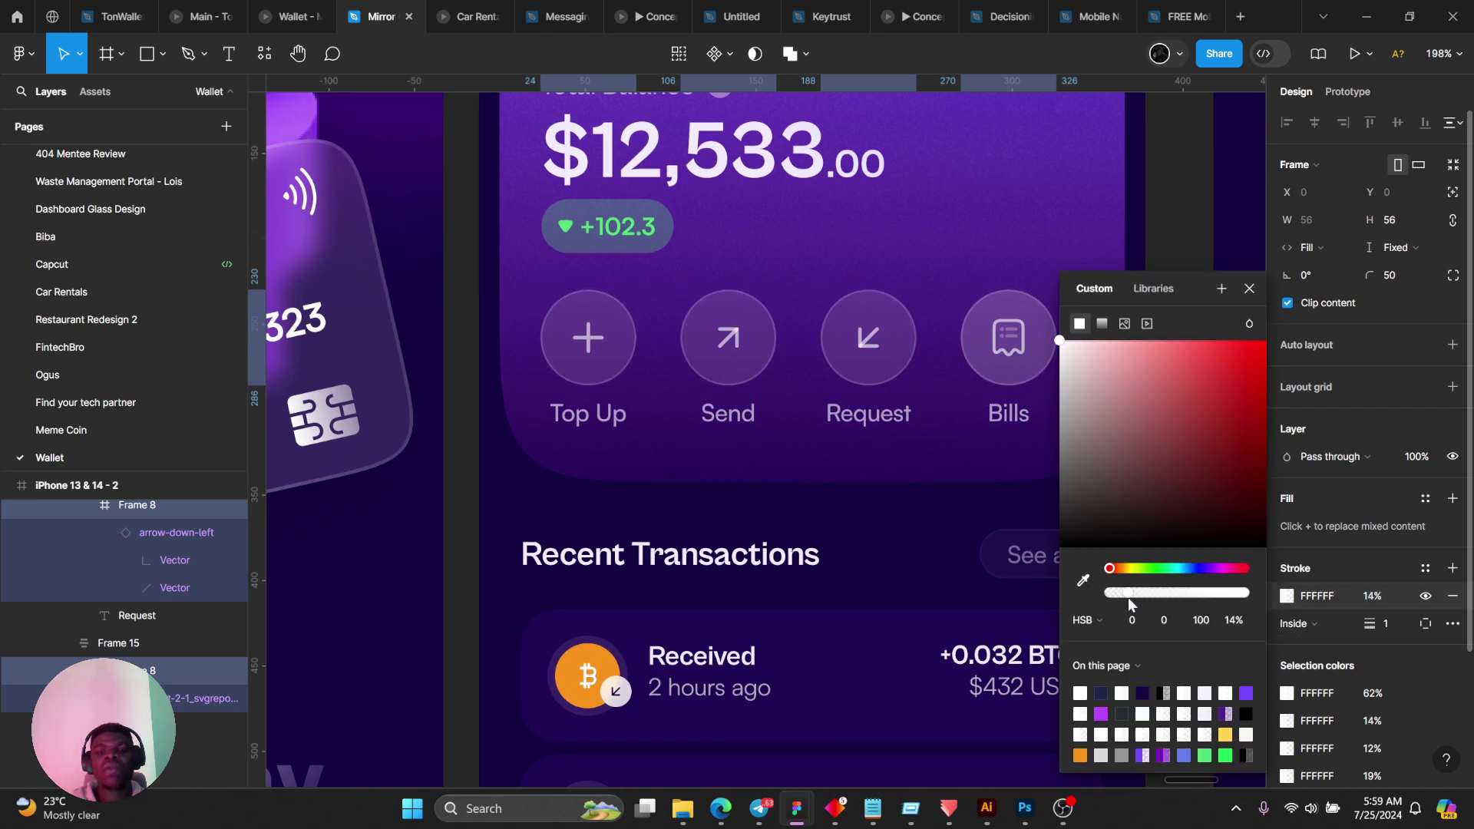
Inspect the text properties of the Recent Transactions heading and select the Bitcoin transaction card below it.
{"action": "left_click", "coordinate": [721, 554]}
{"action": "scroll", "coordinate": [721, 555], "scroll_direction": "down", "scroll_amount": 5}
{"action": "scroll", "coordinate": [722, 554], "scroll_direction": "down", "scroll_amount": 3}
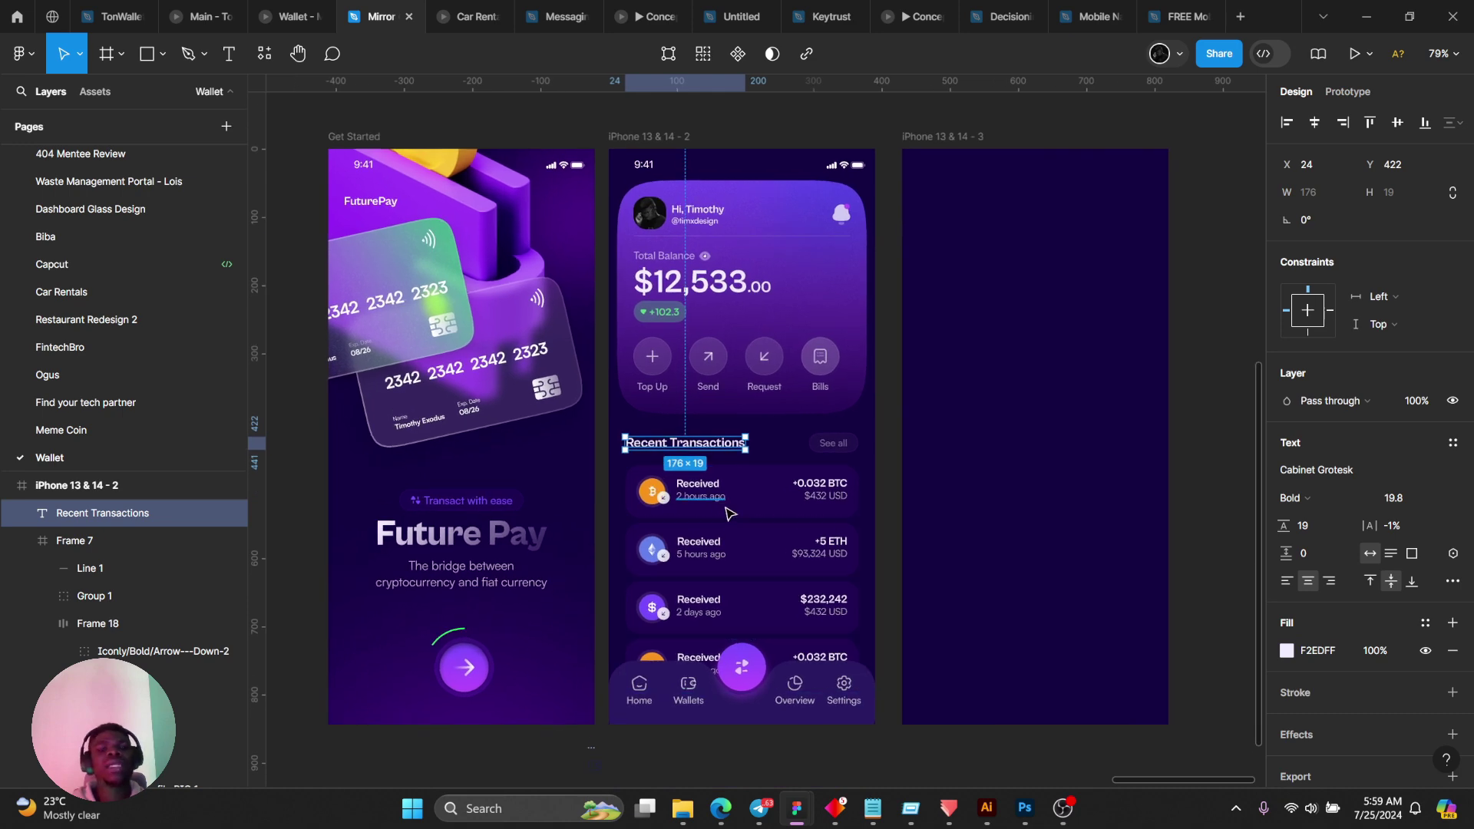
{"action": "scroll", "coordinate": [721, 514], "scroll_direction": "up", "scroll_amount": 5}
{"action": "double_click", "coordinate": [524, 422]}
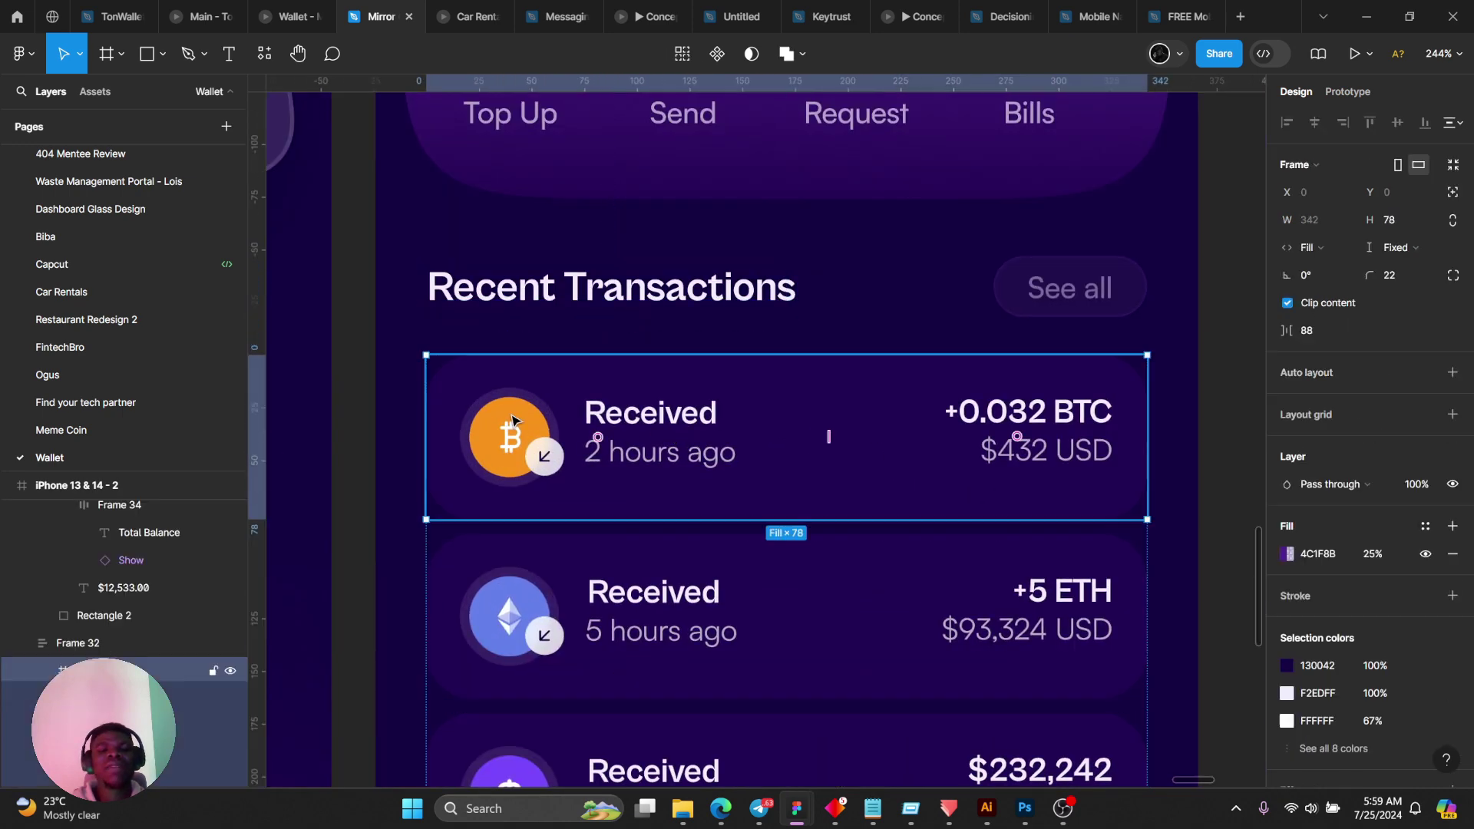
Inspect the See all label's text properties and open its fill colour to view the HSB values.
{"action": "left_click", "coordinate": [1067, 295]}
{"action": "scroll", "coordinate": [1063, 288], "scroll_direction": "up", "scroll_amount": 3}
{"action": "double_click", "coordinate": [1069, 288]}
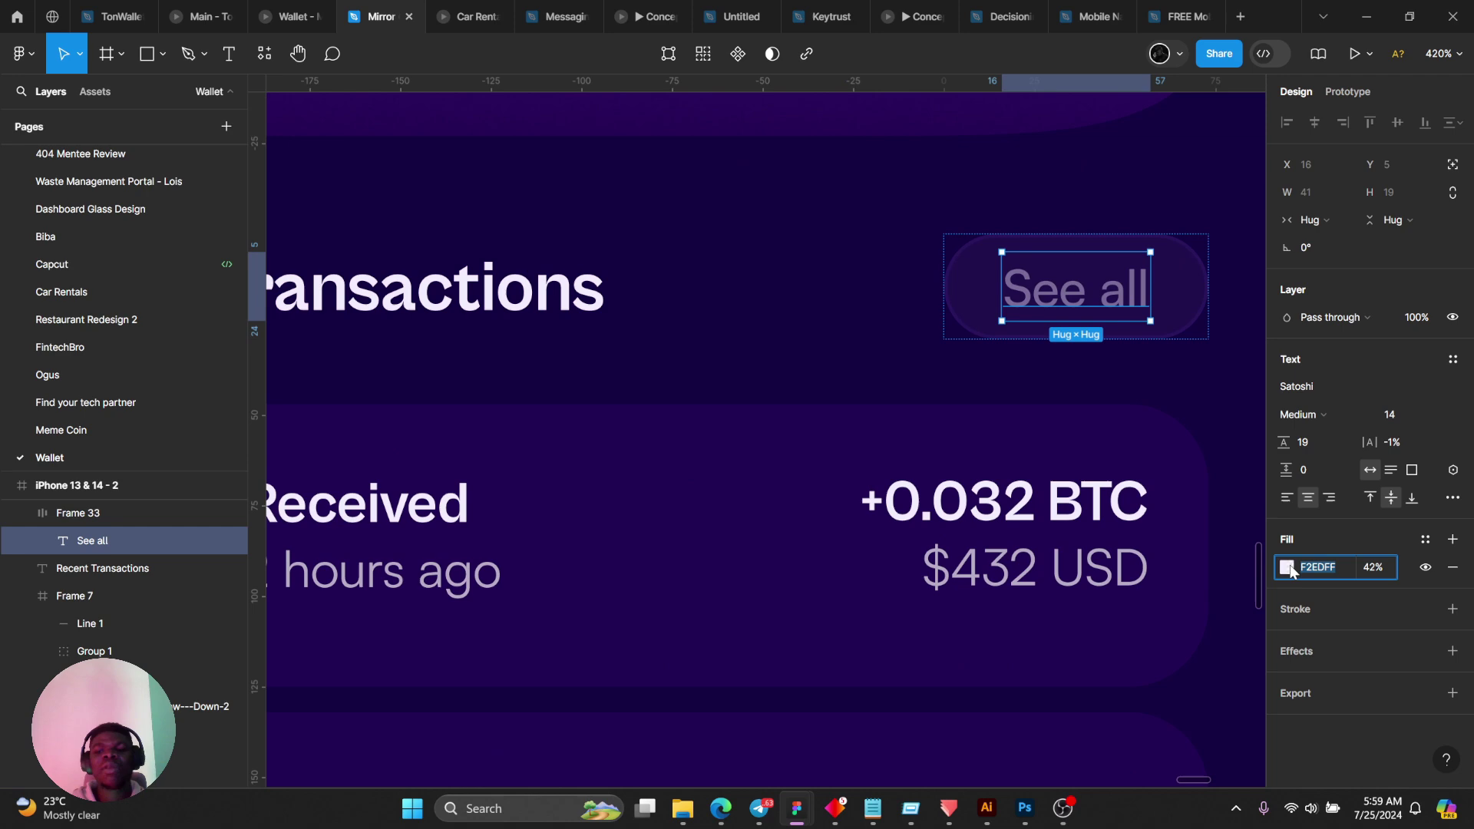
{"action": "left_click", "coordinate": [1286, 567]}
{"action": "scroll", "coordinate": [729, 453], "scroll_direction": "down", "scroll_amount": 4}
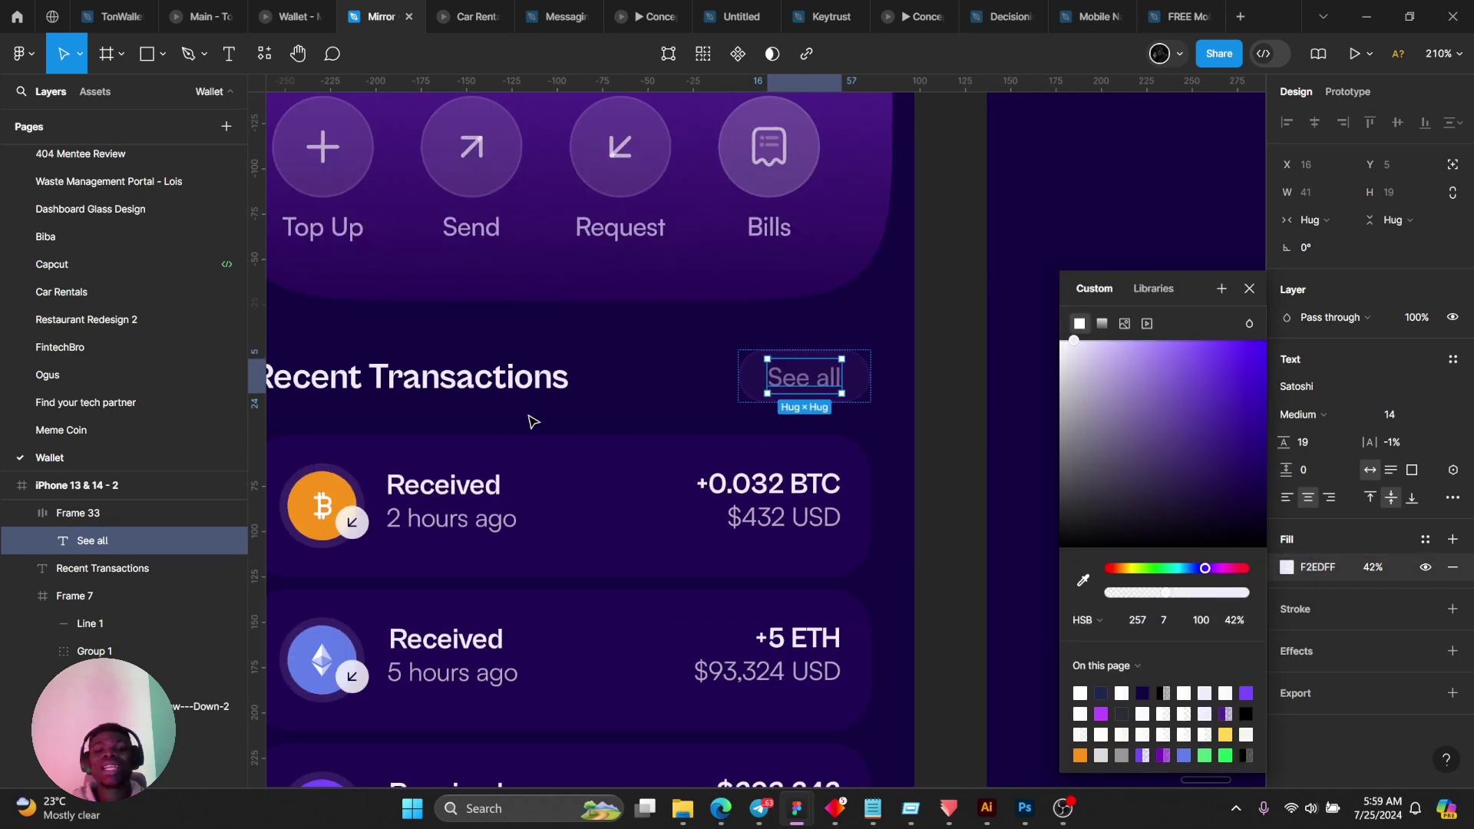
{"action": "left_click", "coordinate": [529, 416]}
{"action": "scroll", "coordinate": [530, 418], "scroll_direction": "down", "scroll_amount": 3}
{"action": "left_click_drag", "start_coordinate": [530, 418], "coordinate": [644, 463]}
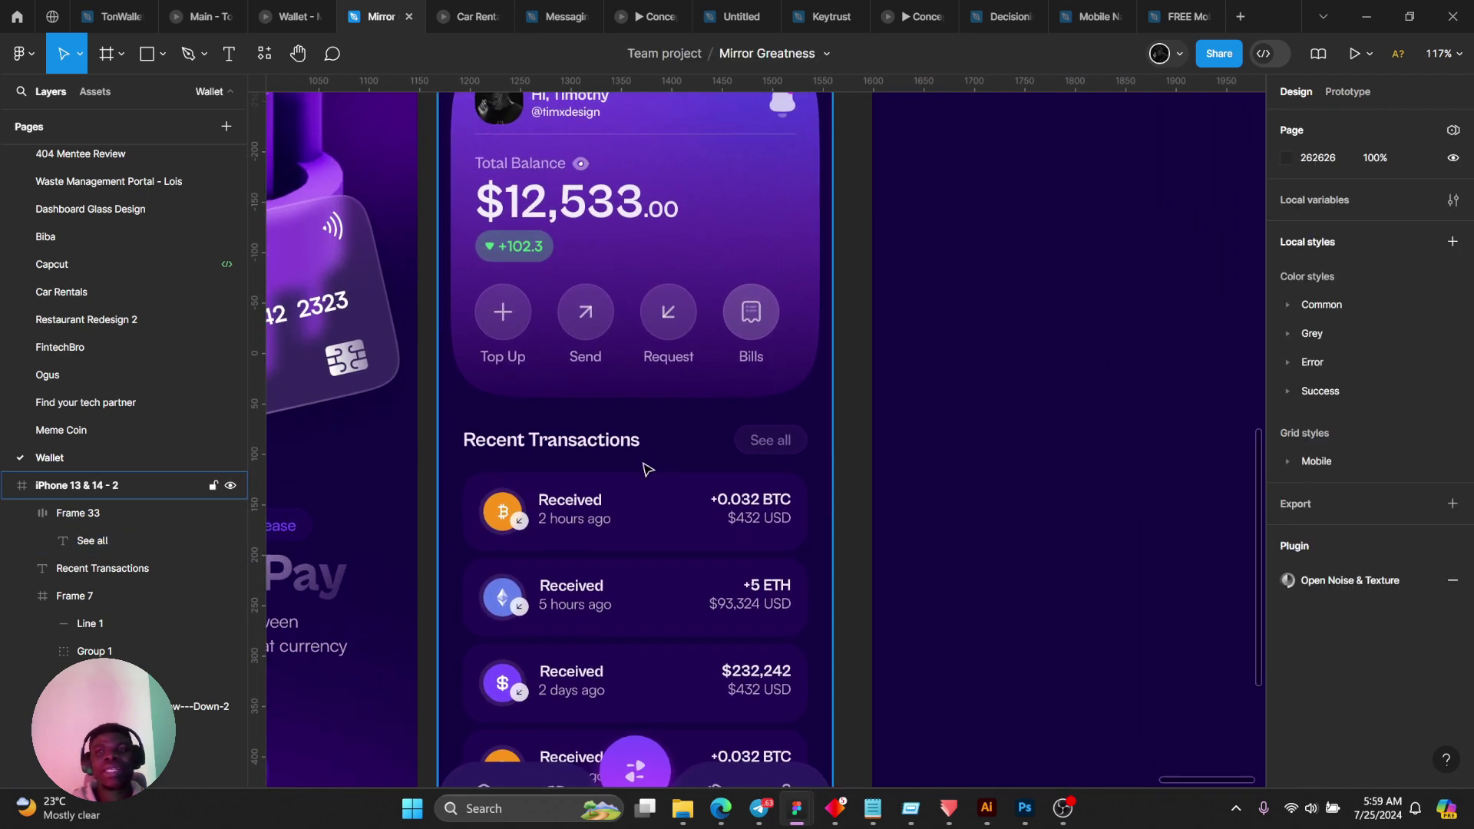
Inspect the See all pill's frame, checking its auto layout padding, corner radius and fill.
{"action": "scroll", "coordinate": [645, 468], "scroll_direction": "up", "scroll_amount": 3}
{"action": "double_click", "coordinate": [866, 440]}
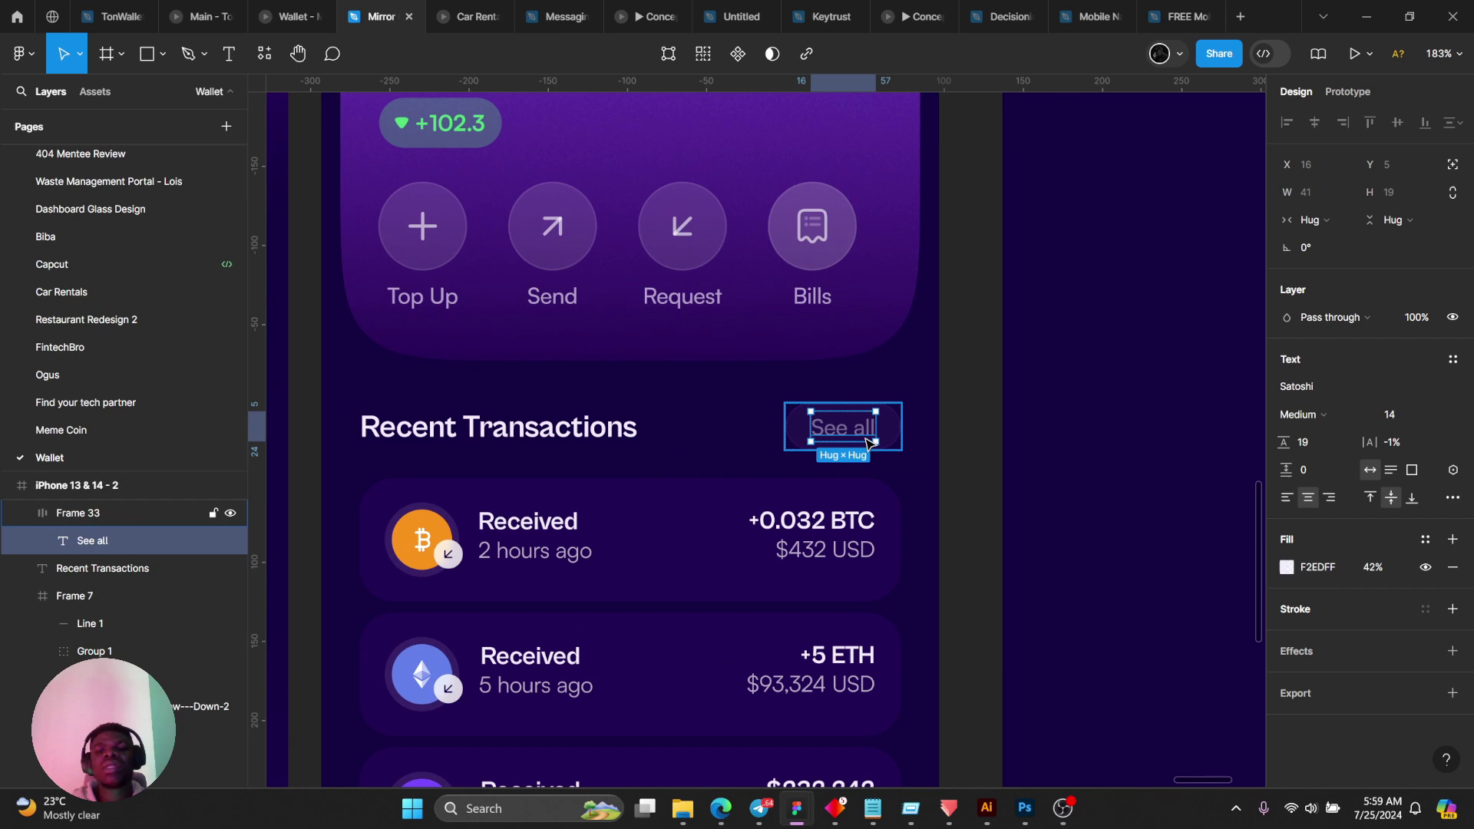
{"action": "scroll", "coordinate": [865, 440], "scroll_direction": "up", "scroll_amount": 4}
{"action": "key", "text": "Escape"}
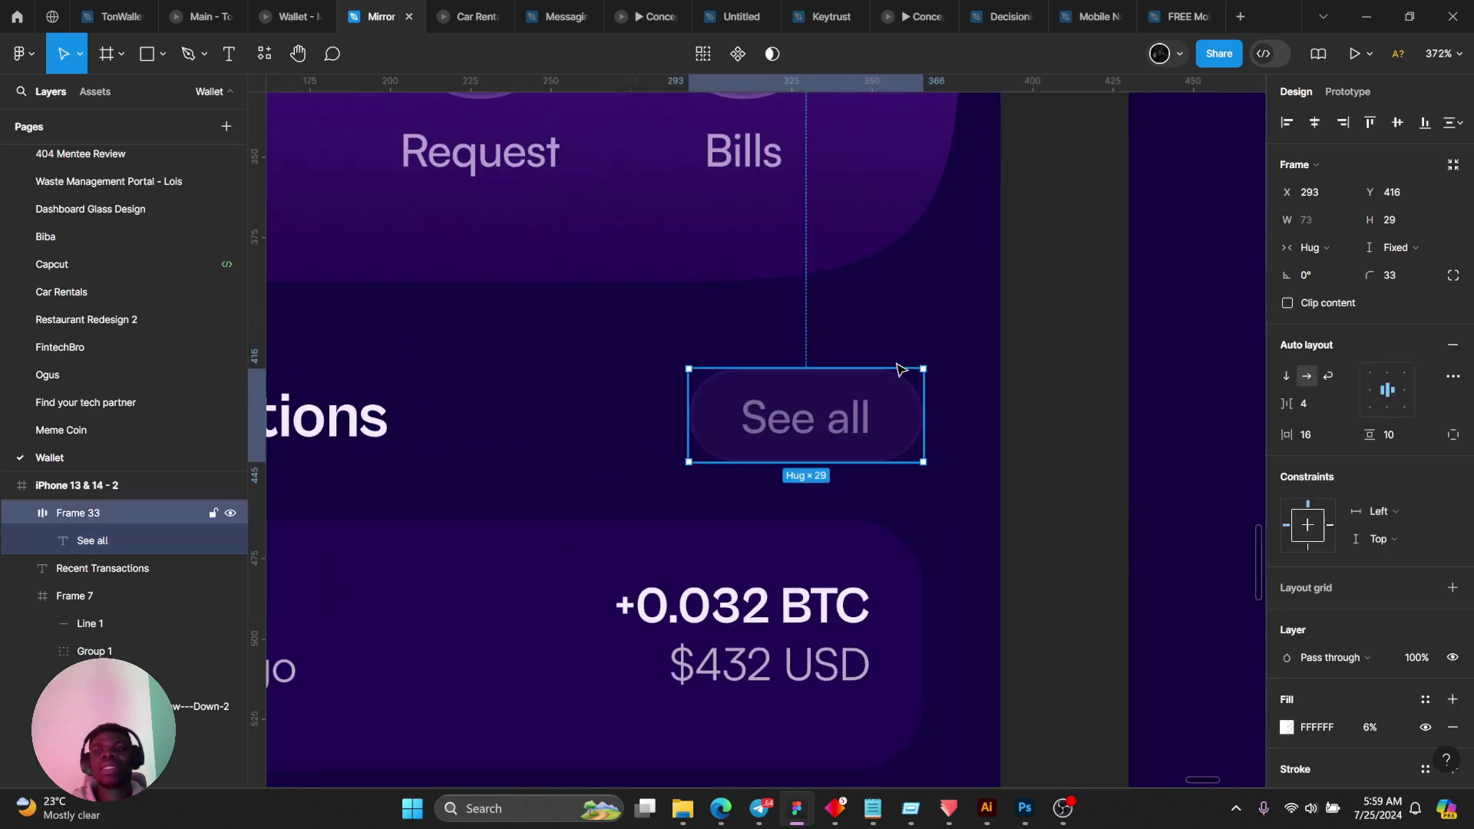
{"action": "scroll", "coordinate": [897, 369], "scroll_direction": "down", "scroll_amount": 6}
{"action": "key", "text": "Escape"}
{"action": "key", "text": "Escape"}
{"action": "scroll", "coordinate": [764, 415], "scroll_direction": "up", "scroll_amount": 3}
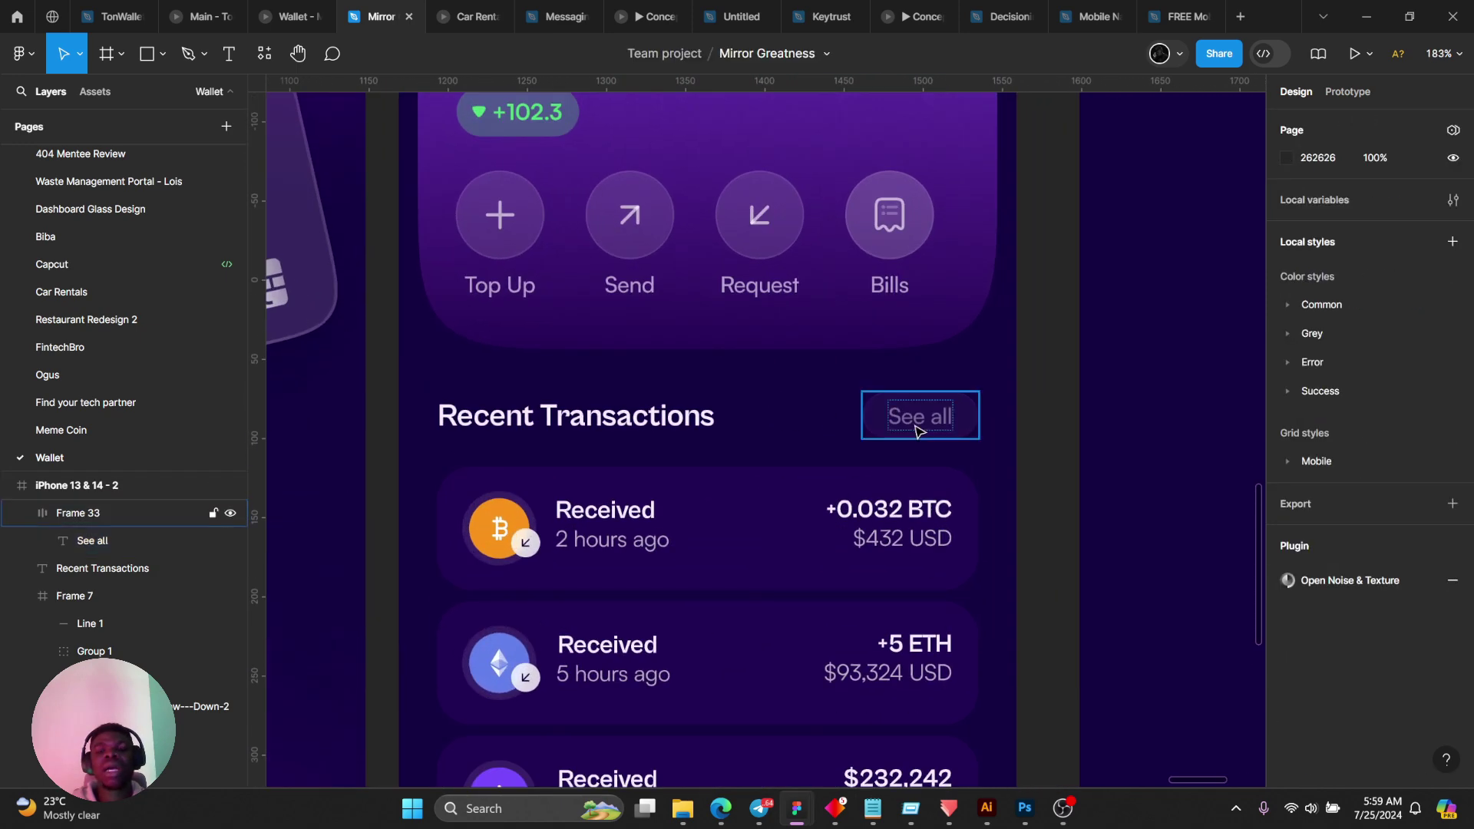
{"action": "left_click", "coordinate": [919, 431]}
{"action": "scroll", "coordinate": [695, 432], "scroll_direction": "down", "scroll_amount": 2}
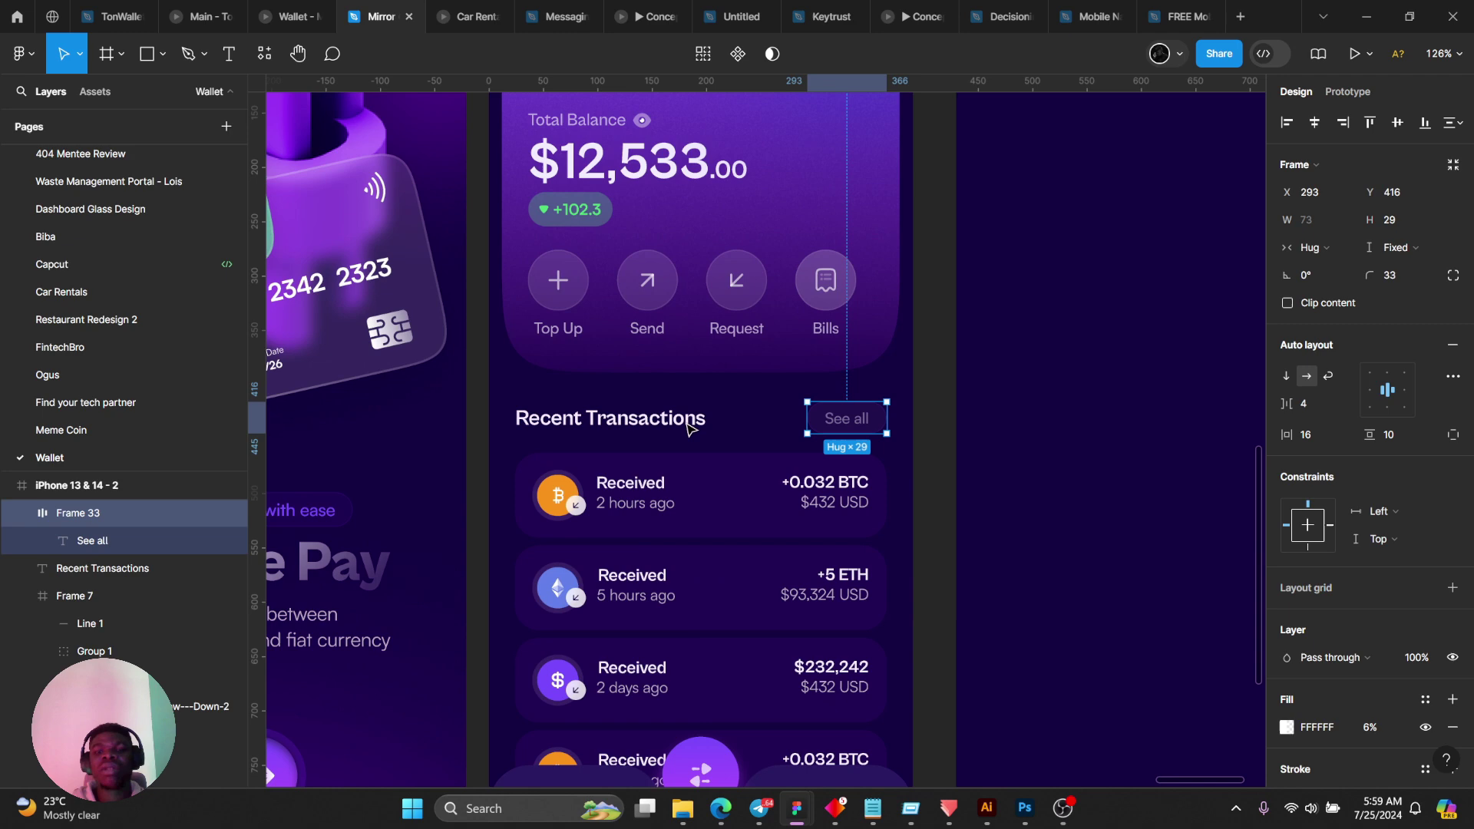
Check the Recent Transactions heading's font again and inspect the Bitcoin transaction card's radius, spacing and fill.
{"action": "left_click_drag", "start_coordinate": [609, 423], "coordinate": [603, 285]}
{"action": "left_click", "coordinate": [611, 283]}
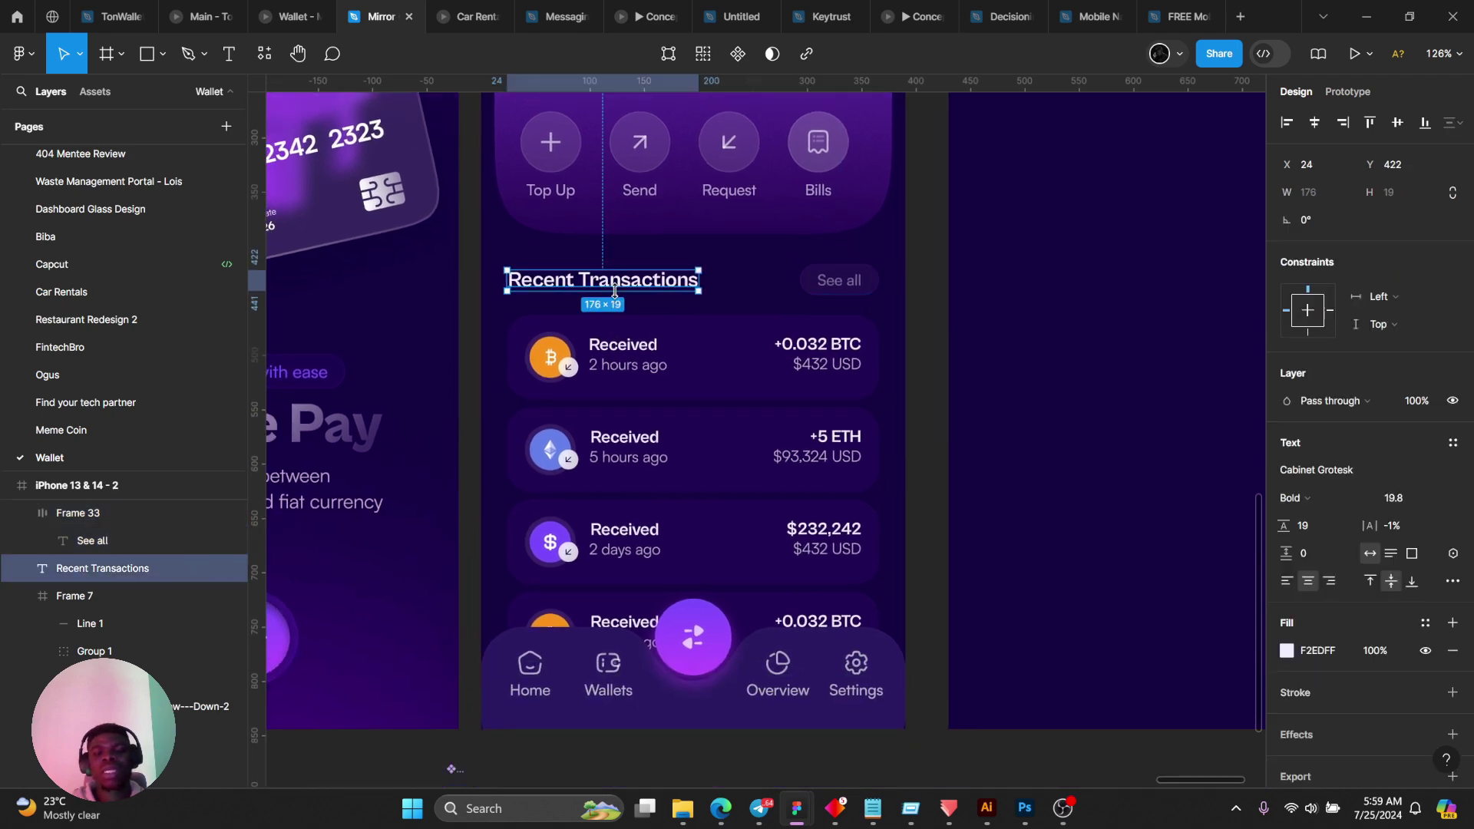
{"action": "left_click", "coordinate": [614, 375]}
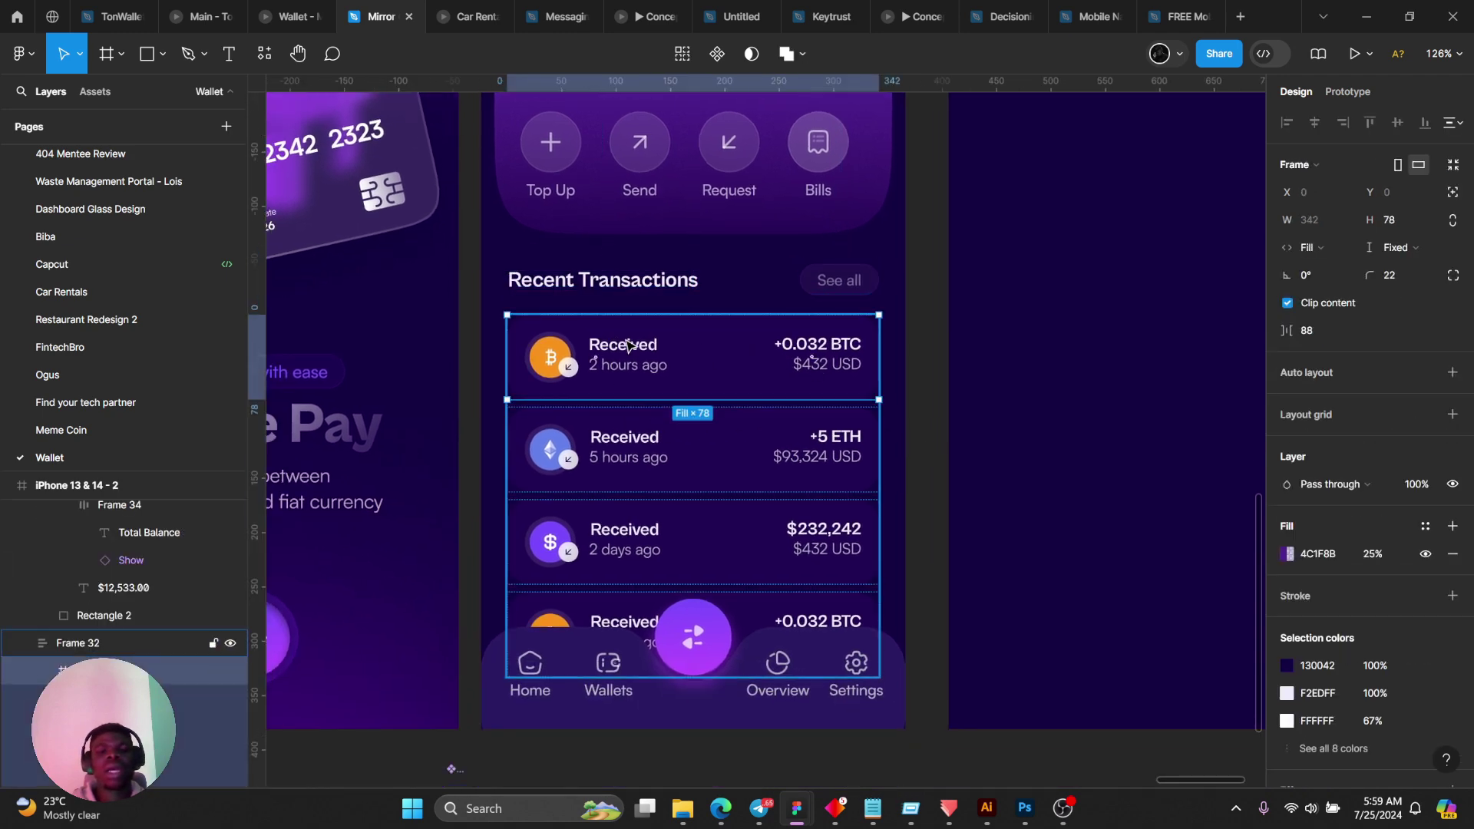
{"action": "double_click", "coordinate": [714, 356]}
{"action": "scroll", "coordinate": [1374, 587], "scroll_direction": "down", "scroll_amount": 2}
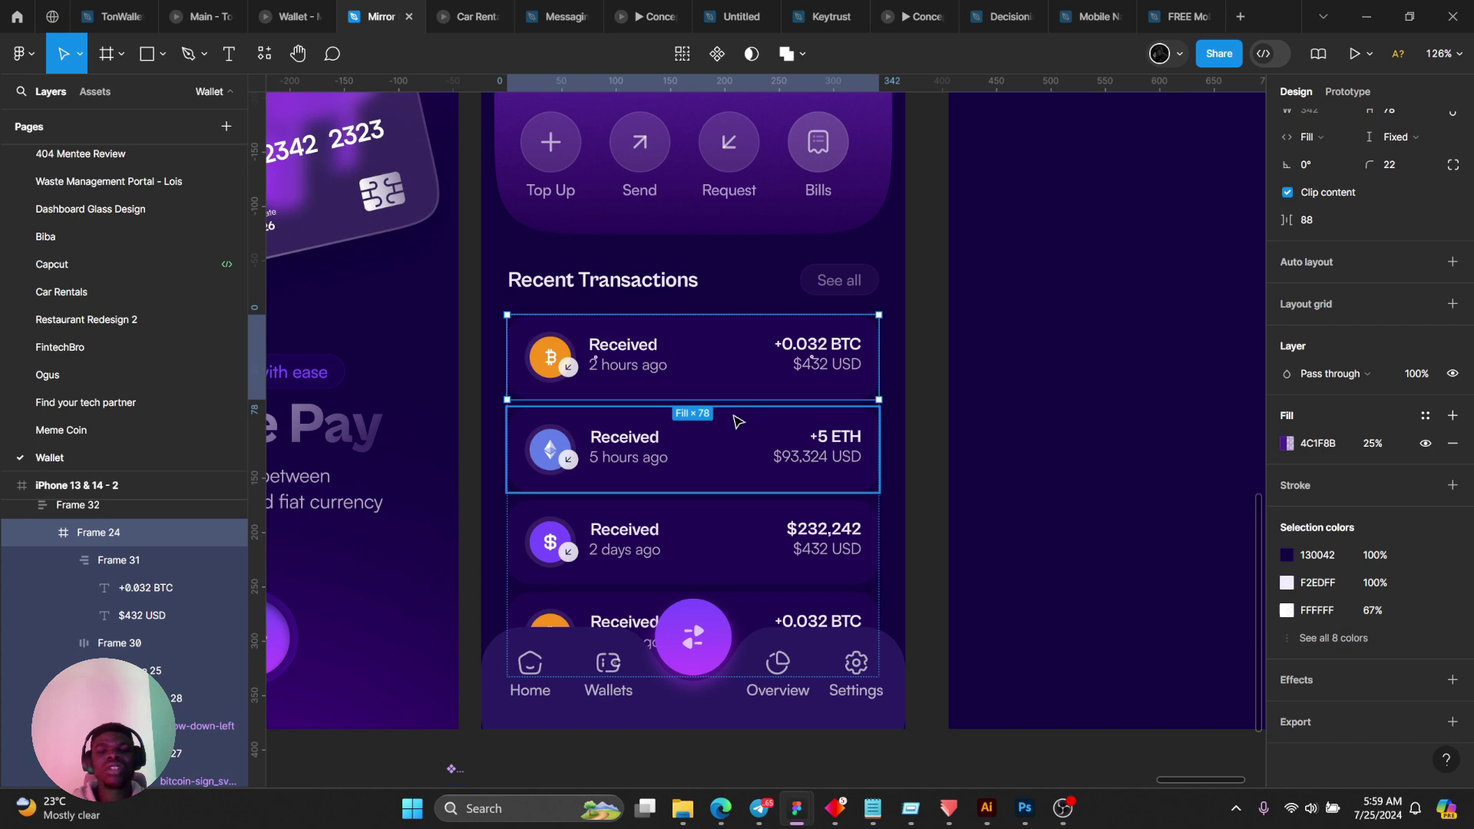
{"action": "scroll", "coordinate": [560, 345], "scroll_direction": "up", "scroll_amount": 2}
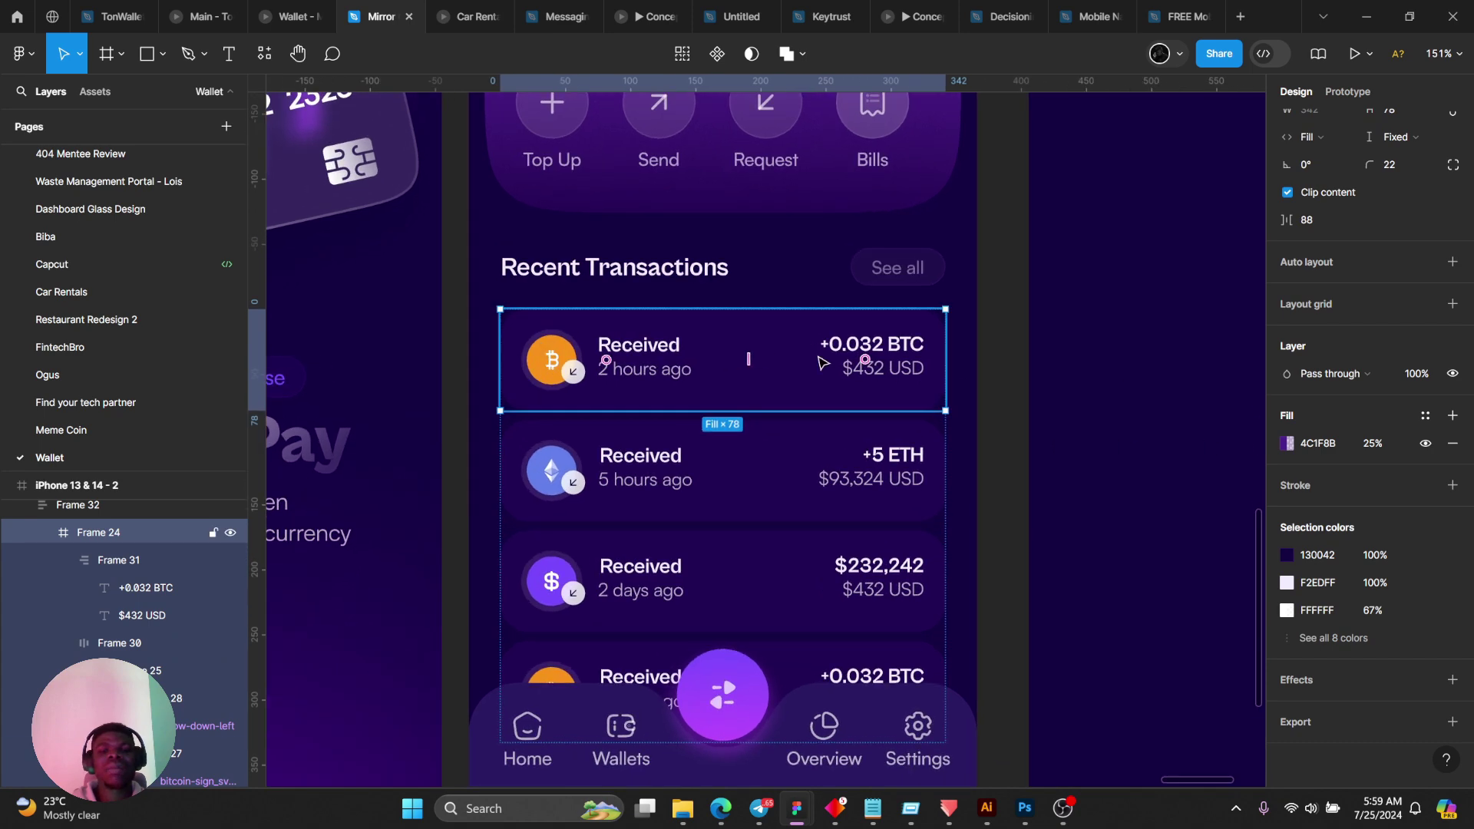
Compare the Get Started screen with the dashboard's Recent Transactions list, leaving nothing selected.
{"action": "scroll", "coordinate": [632, 300], "scroll_direction": "down", "scroll_amount": 4}
{"action": "scroll", "coordinate": [641, 507], "scroll_direction": "up", "scroll_amount": 2}
{"action": "scroll", "coordinate": [628, 528], "scroll_direction": "up", "scroll_amount": 5}
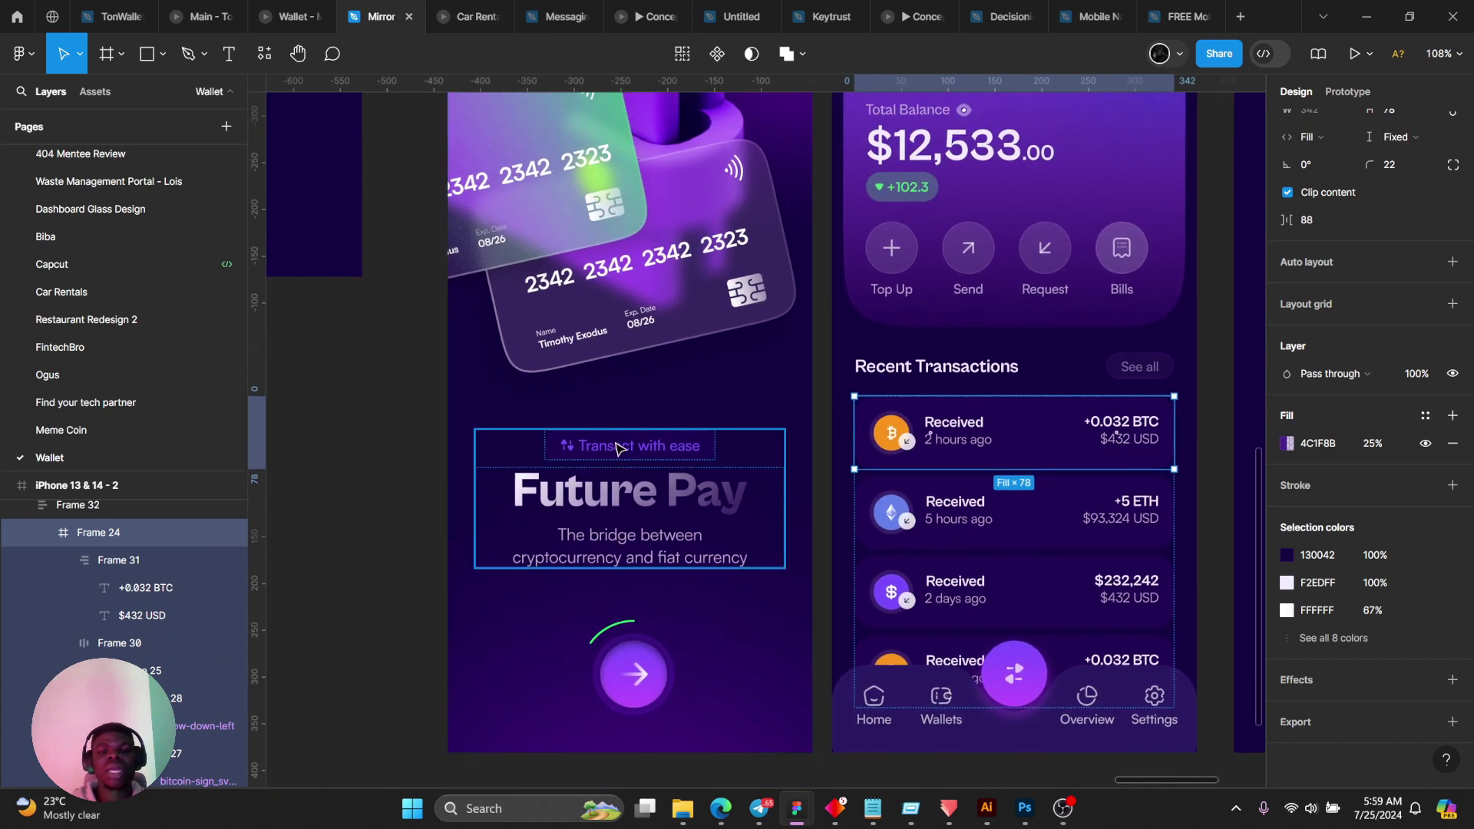
{"action": "scroll", "coordinate": [539, 423], "scroll_direction": "up", "scroll_amount": 3}
{"action": "scroll", "coordinate": [516, 417], "scroll_direction": "up", "scroll_amount": 3}
{"action": "left_click_drag", "start_coordinate": [1019, 444], "coordinate": [372, 369]}
{"action": "scroll", "coordinate": [997, 407], "scroll_direction": "down", "scroll_amount": 6}
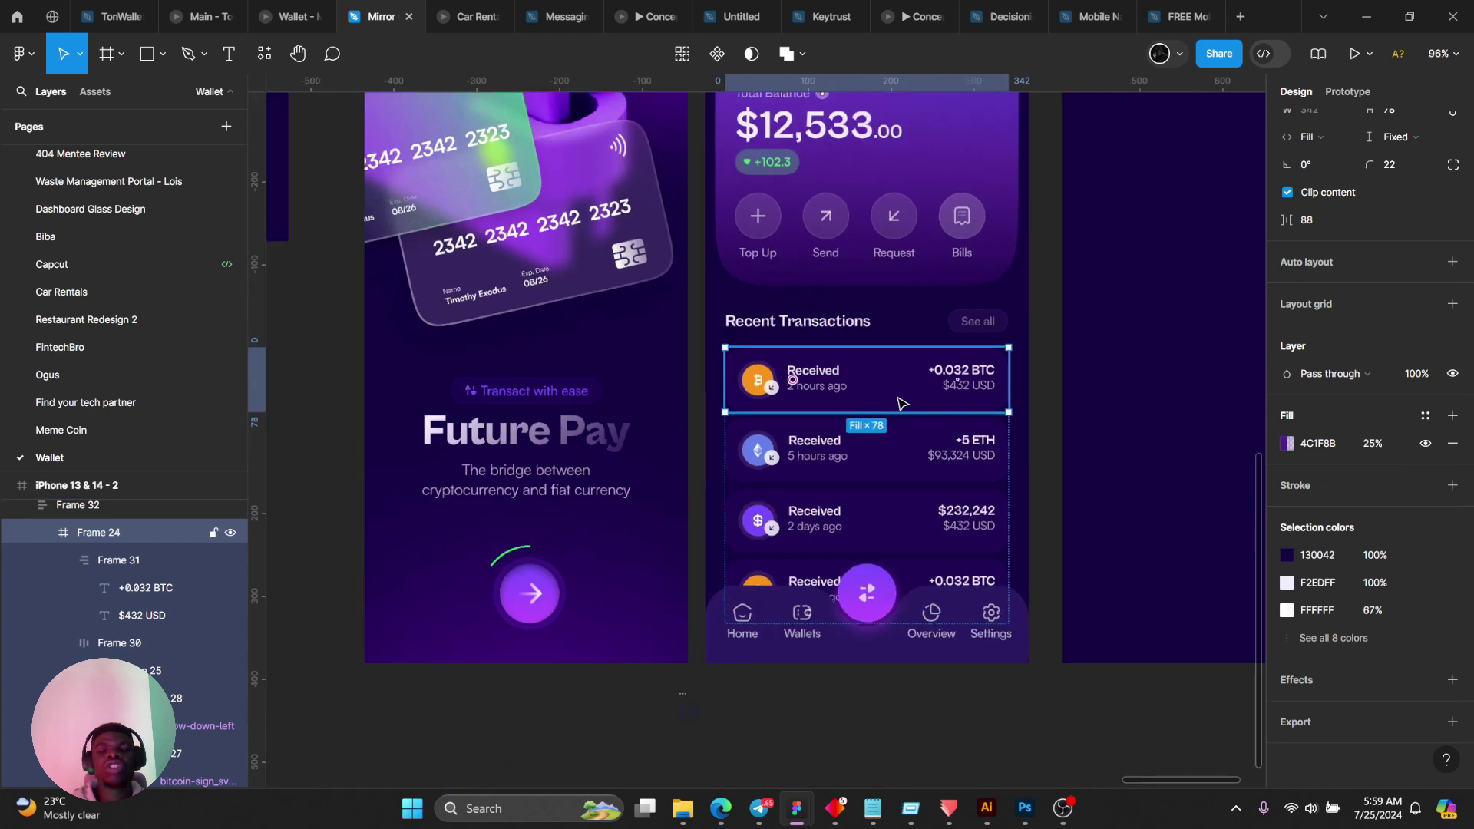
{"action": "scroll", "coordinate": [948, 361], "scroll_direction": "up", "scroll_amount": 1}
{"action": "left_click", "coordinate": [882, 299]}
{"action": "scroll", "coordinate": [967, 319], "scroll_direction": "down", "scroll_amount": 2}
{"action": "scroll", "coordinate": [1082, 334], "scroll_direction": "up", "scroll_amount": 3}
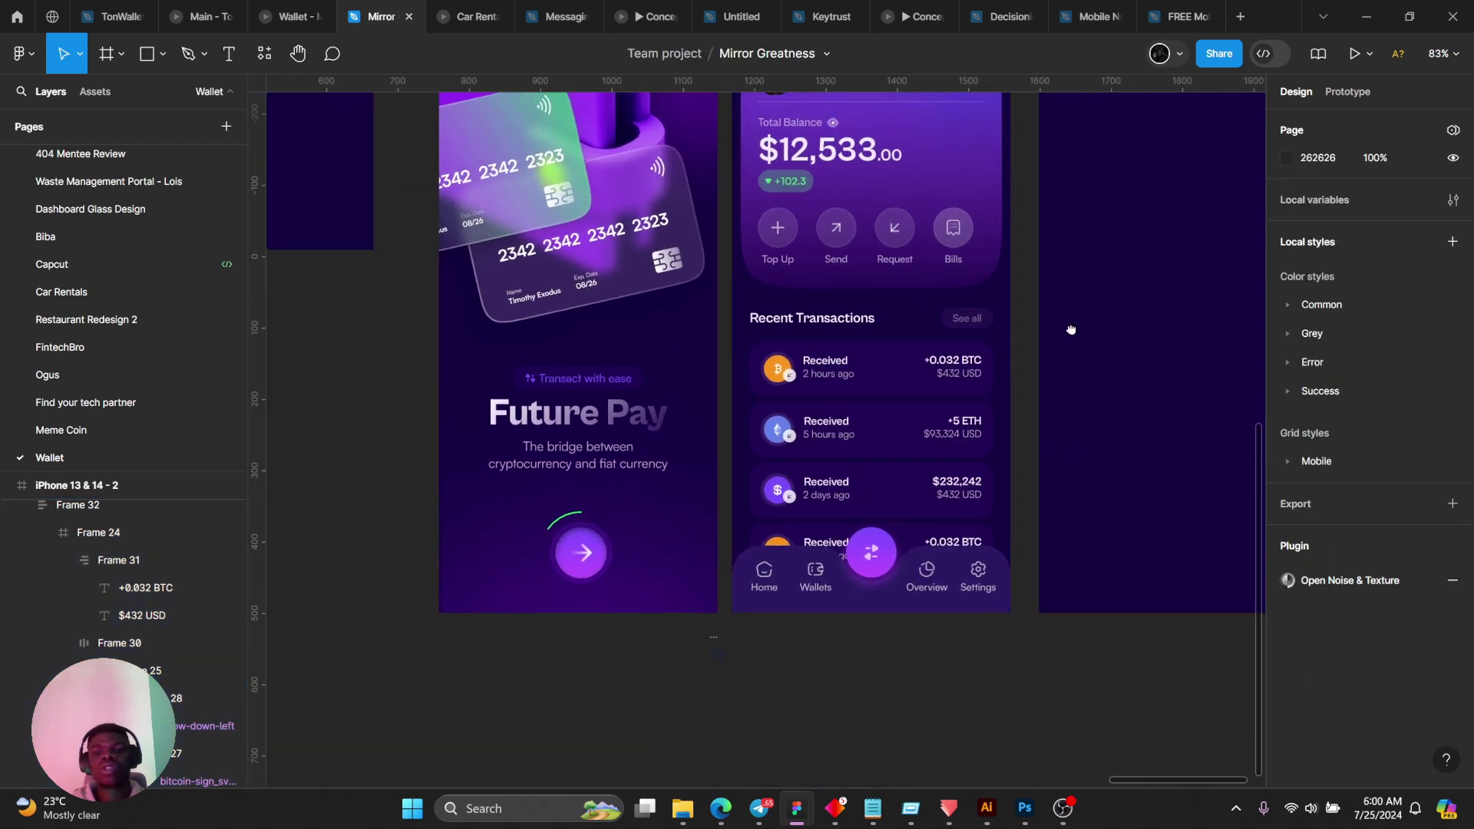
{"action": "scroll", "coordinate": [994, 337], "scroll_direction": "up", "scroll_amount": 1}
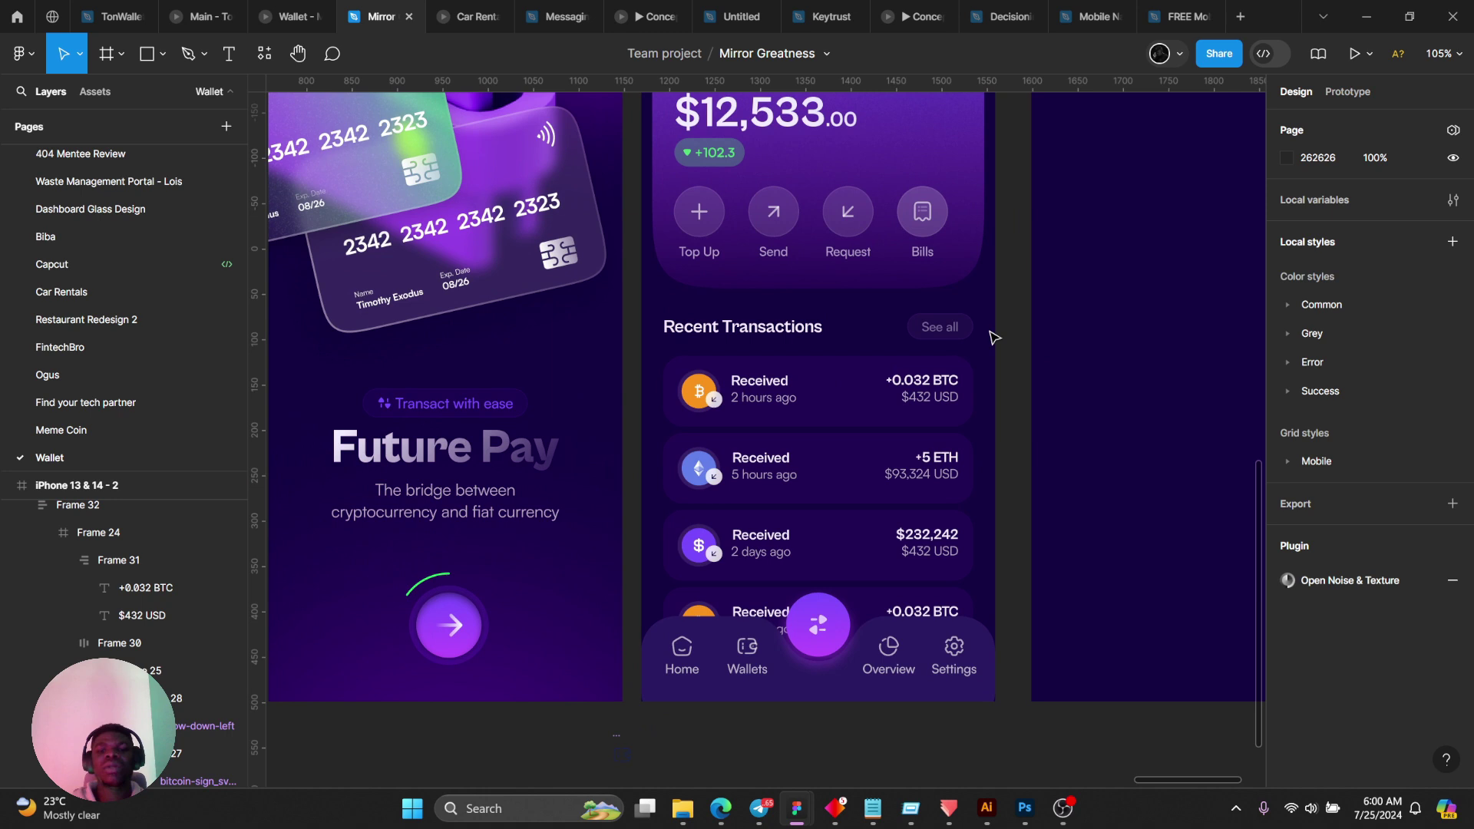
Try a faint black fill on the Bitcoin transaction card and replace it with white FFFFFF at 5% opacity.
{"action": "left_click", "coordinate": [965, 366]}
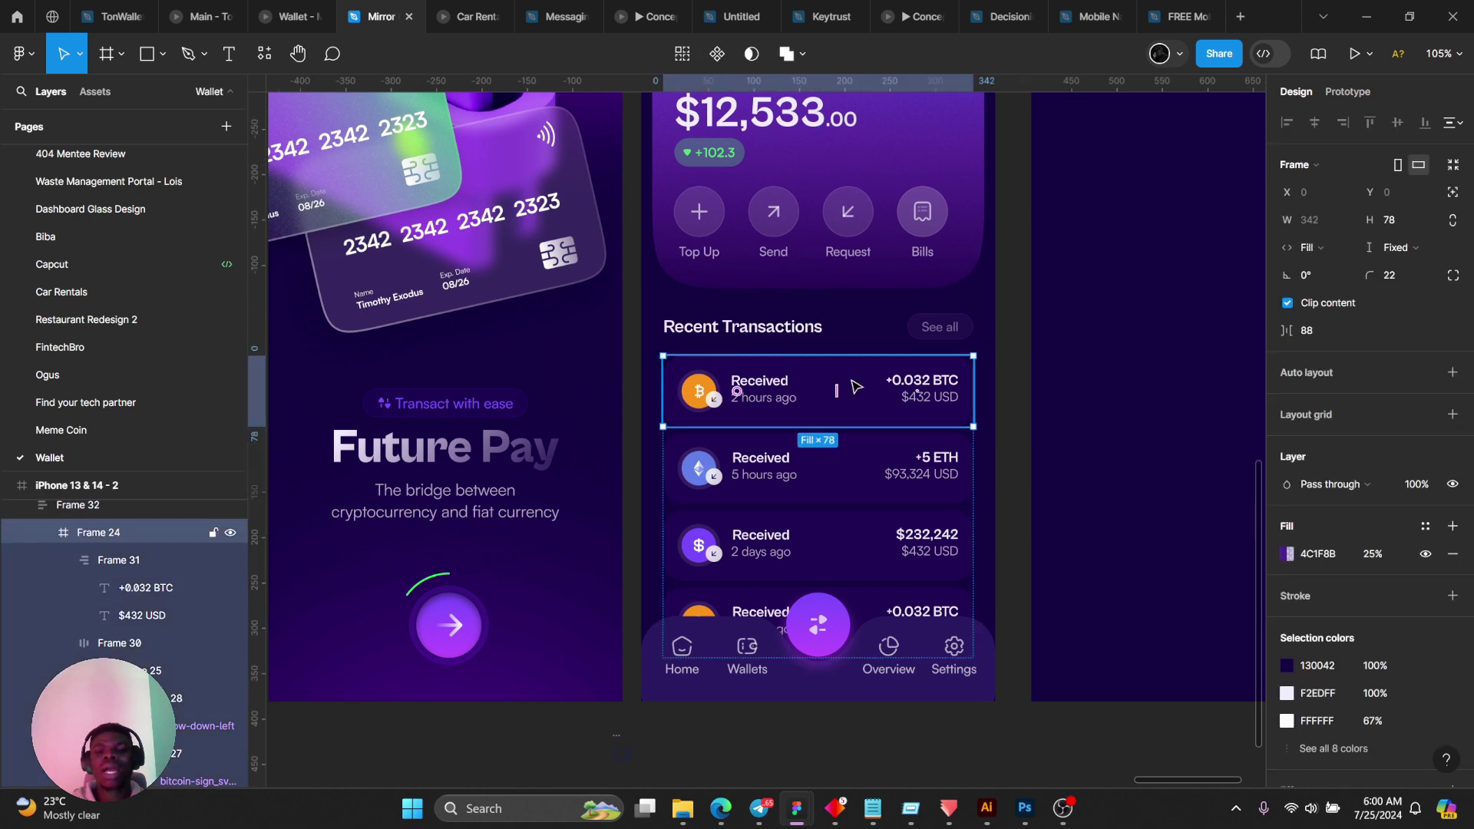
{"action": "left_click", "coordinate": [1286, 554]}
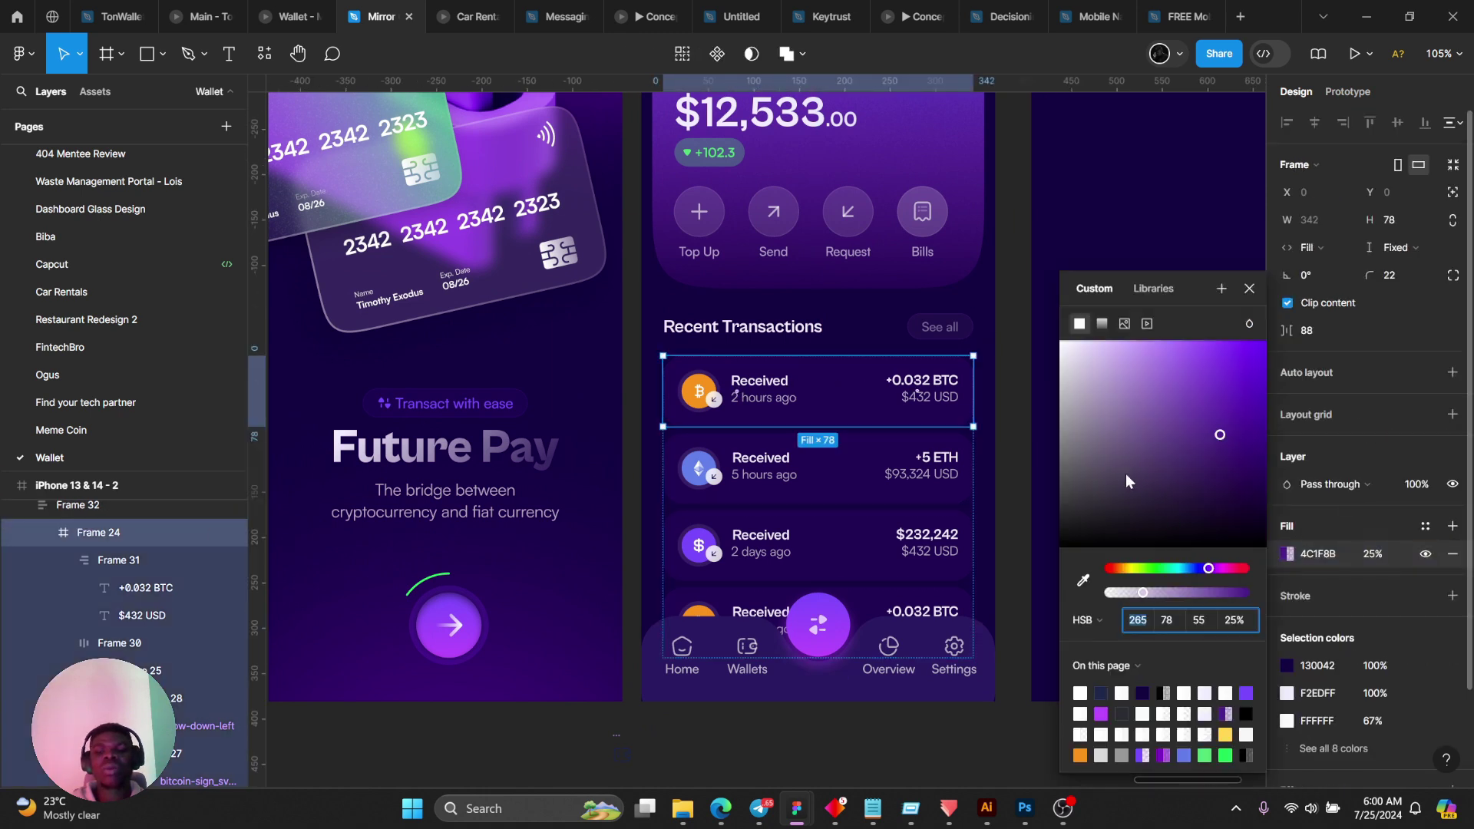
{"action": "left_click_drag", "start_coordinate": [1124, 465], "coordinate": [1059, 547]}
{"action": "left_click_drag", "start_coordinate": [1133, 592], "coordinate": [1126, 594]}
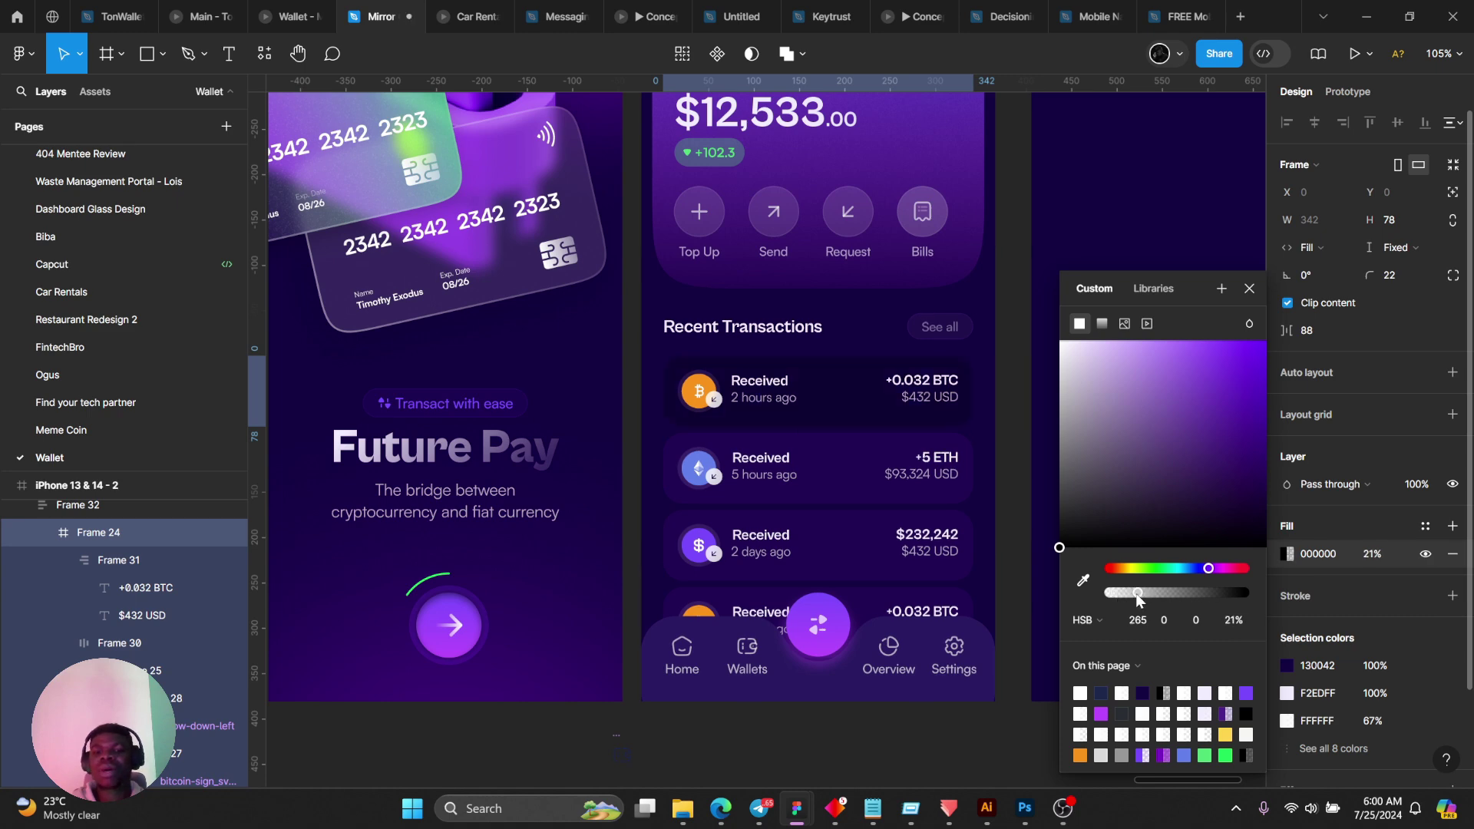
{"action": "left_click_drag", "start_coordinate": [1102, 370], "coordinate": [1060, 340]}
{"action": "left_click_drag", "start_coordinate": [1135, 592], "coordinate": [1116, 593]}
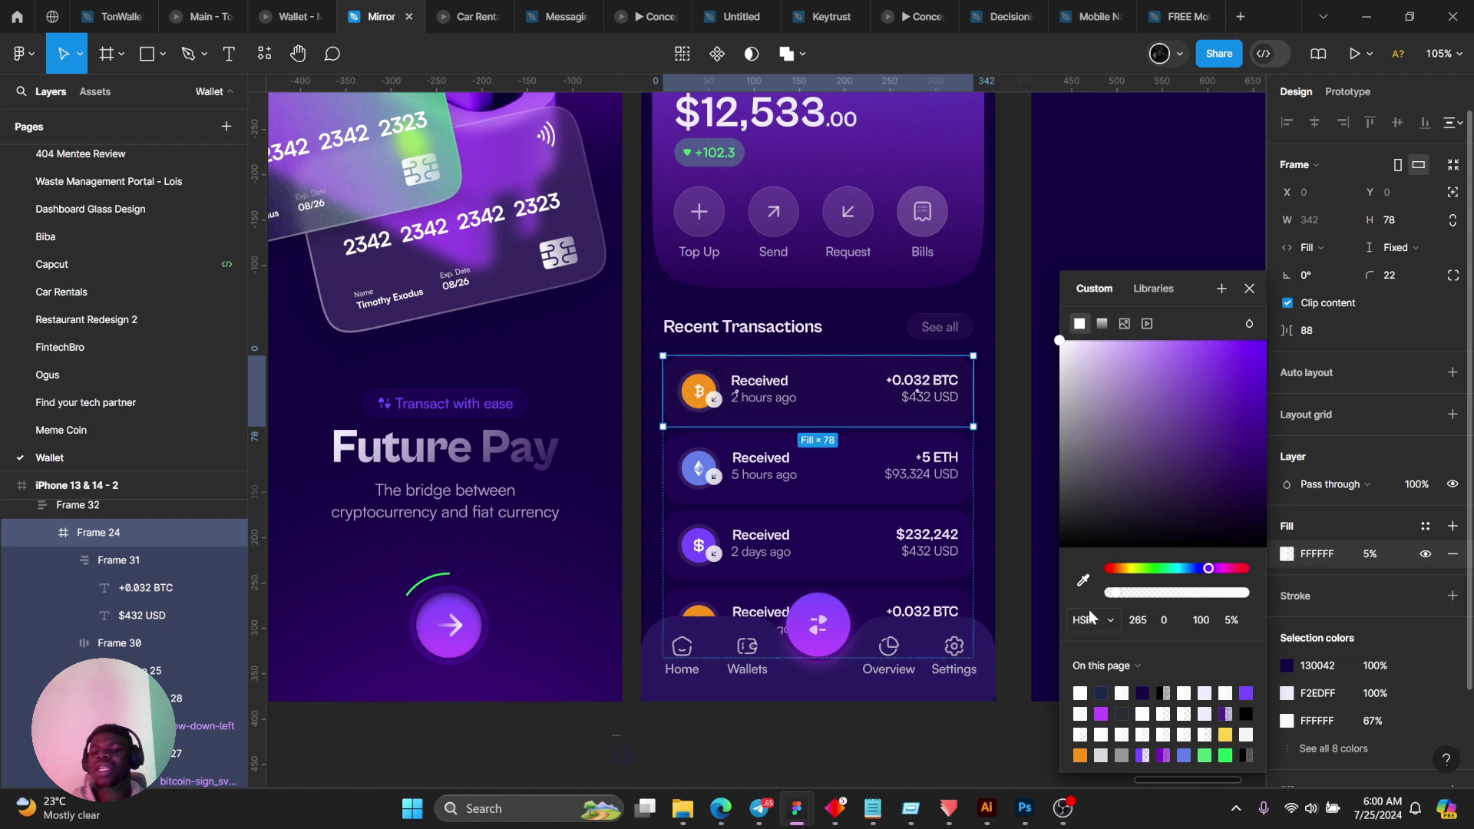
Undo the recent fill changes on the Bitcoin transaction card and leave nothing selected.
{"action": "key", "text": "ctrl+z"}
{"action": "key", "text": "ctrl+z"}
{"action": "key", "text": "ctrl+z"}
{"action": "key", "text": "ctrl+z"}
{"action": "key", "text": "ctrl+z"}
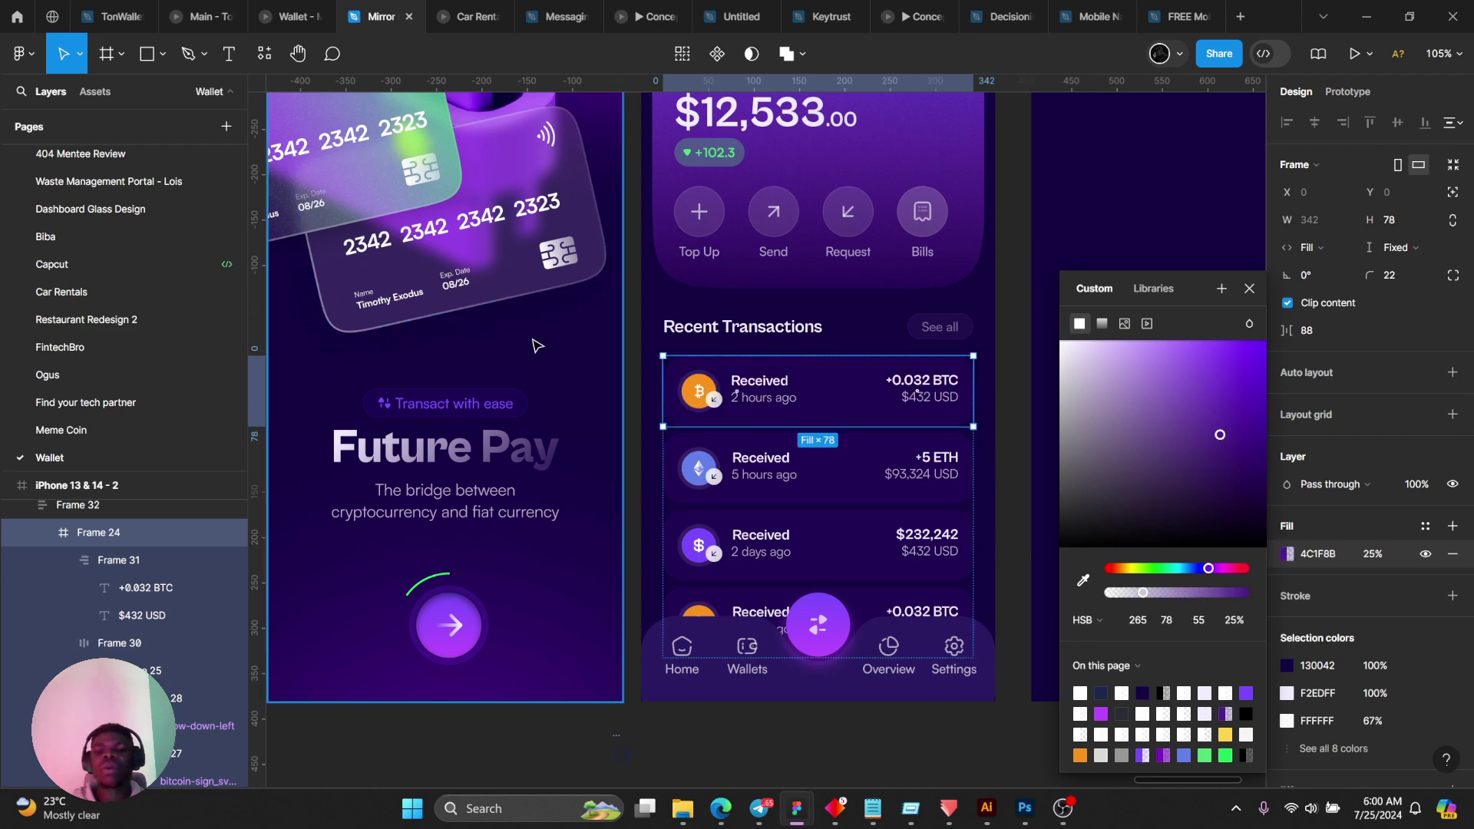
{"action": "key", "text": "Escape"}
{"action": "key", "text": "Escape"}
{"action": "scroll", "coordinate": [909, 322], "scroll_direction": "down", "scroll_amount": 2}
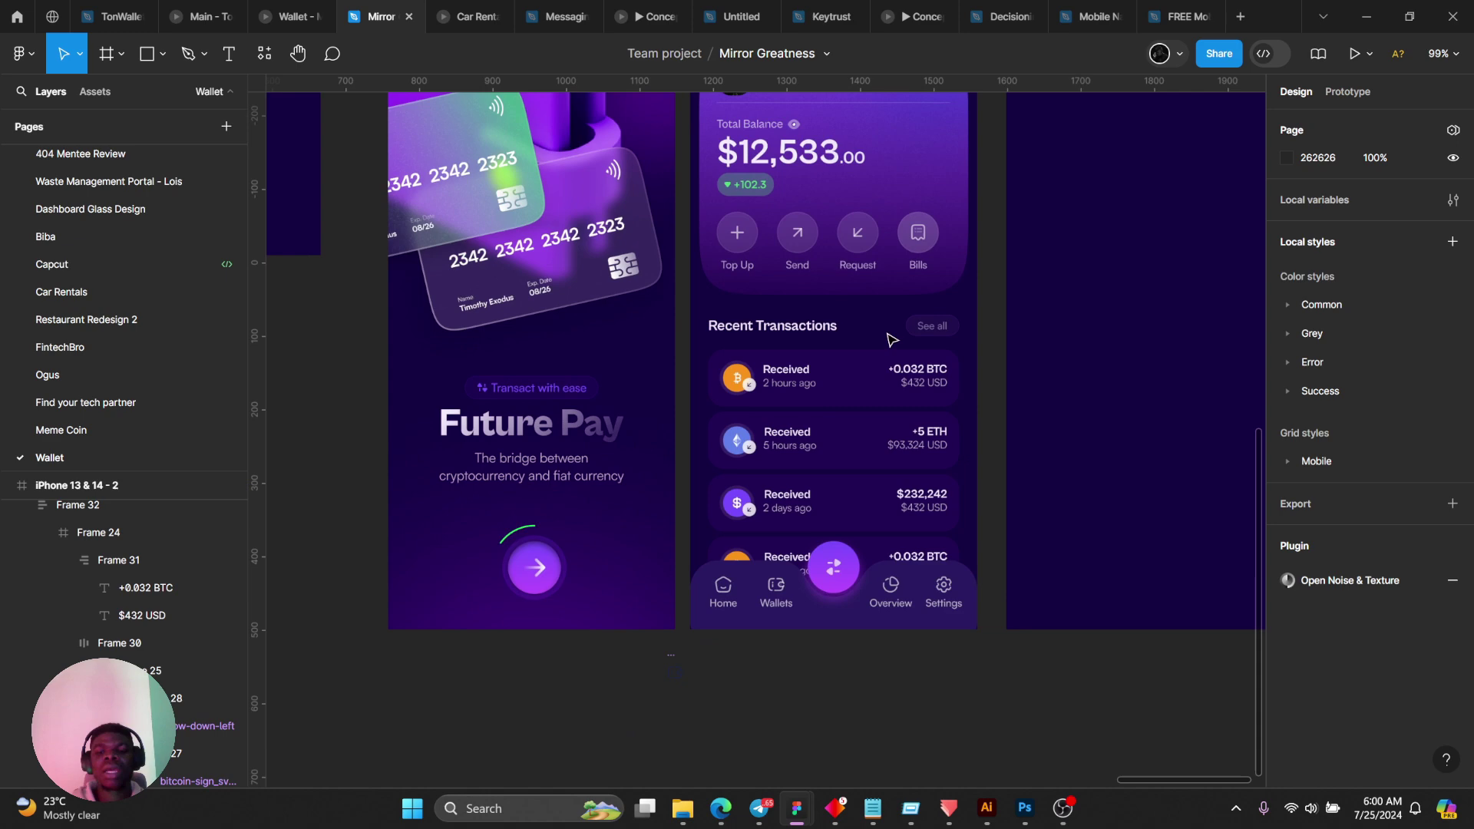
Examine the round swap button in the navigation bar and compare it with its drop shadow off and on.
{"action": "scroll", "coordinate": [849, 630], "scroll_direction": "up", "scroll_amount": 8}
{"action": "scroll", "coordinate": [860, 636], "scroll_direction": "up", "scroll_amount": 3}
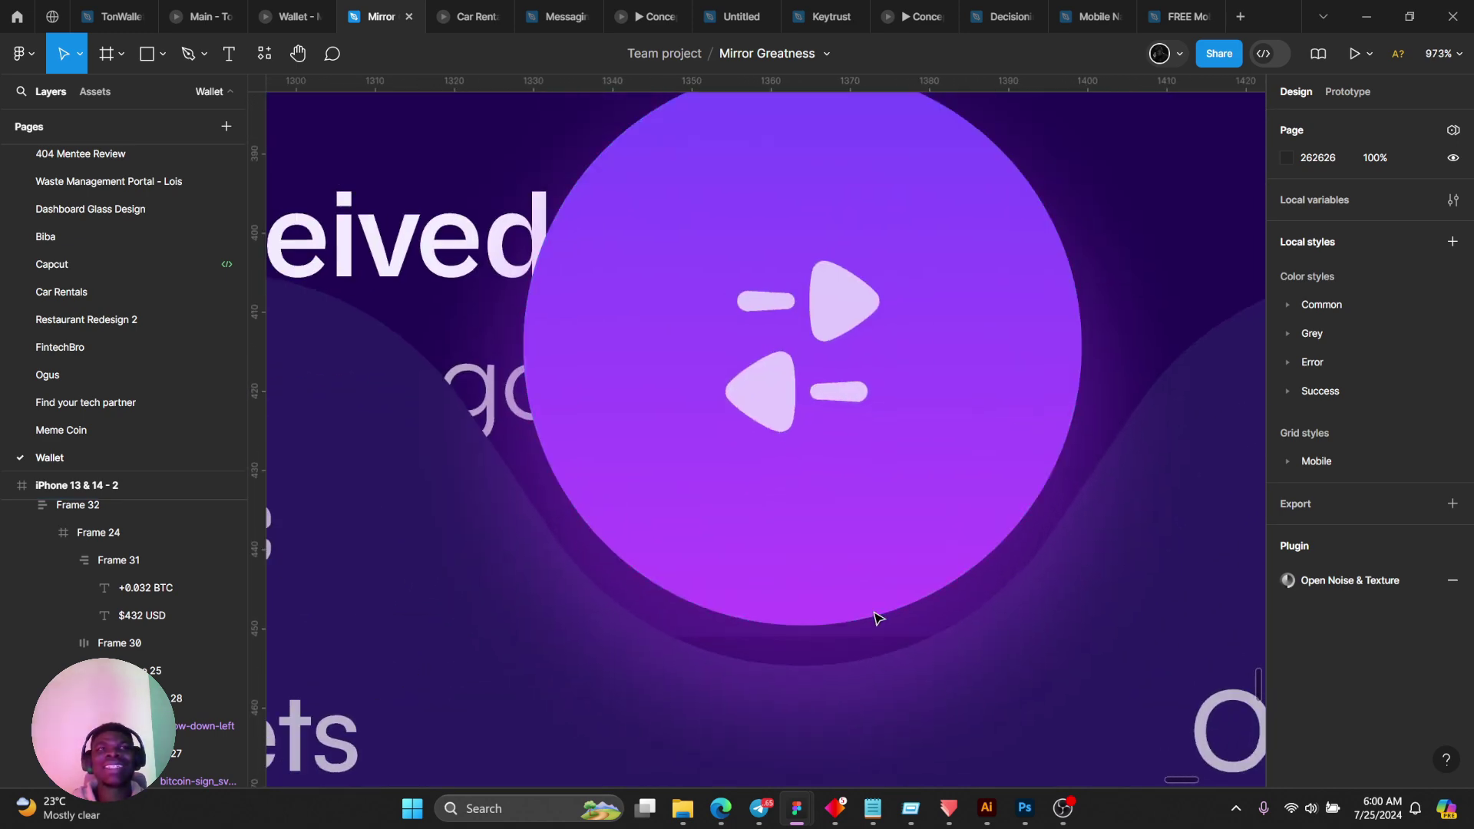
{"action": "scroll", "coordinate": [877, 626], "scroll_direction": "down", "scroll_amount": 2}
{"action": "scroll", "coordinate": [878, 610], "scroll_direction": "up", "scroll_amount": 1}
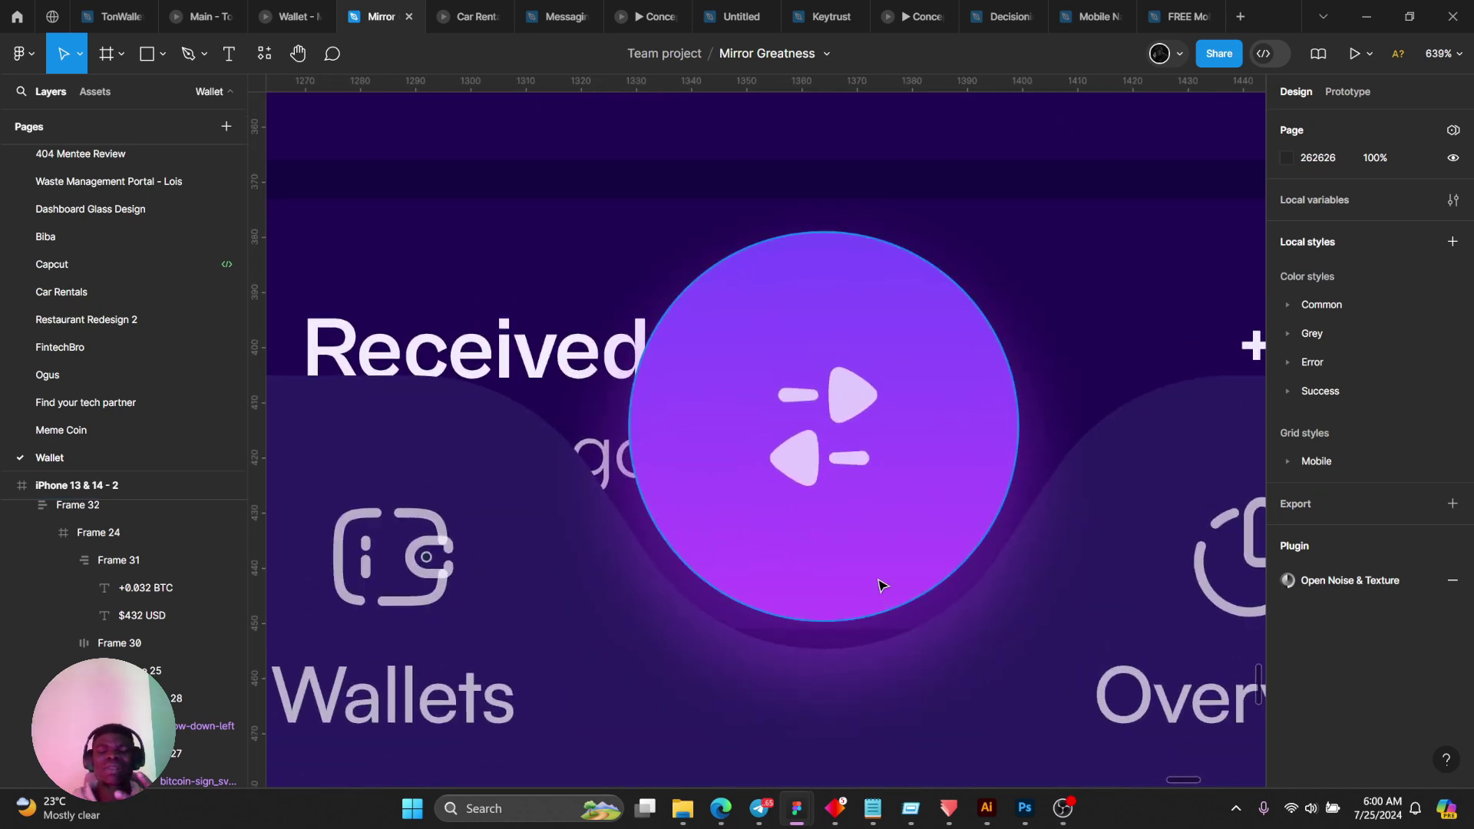
{"action": "scroll", "coordinate": [872, 392], "scroll_direction": "down", "scroll_amount": 7}
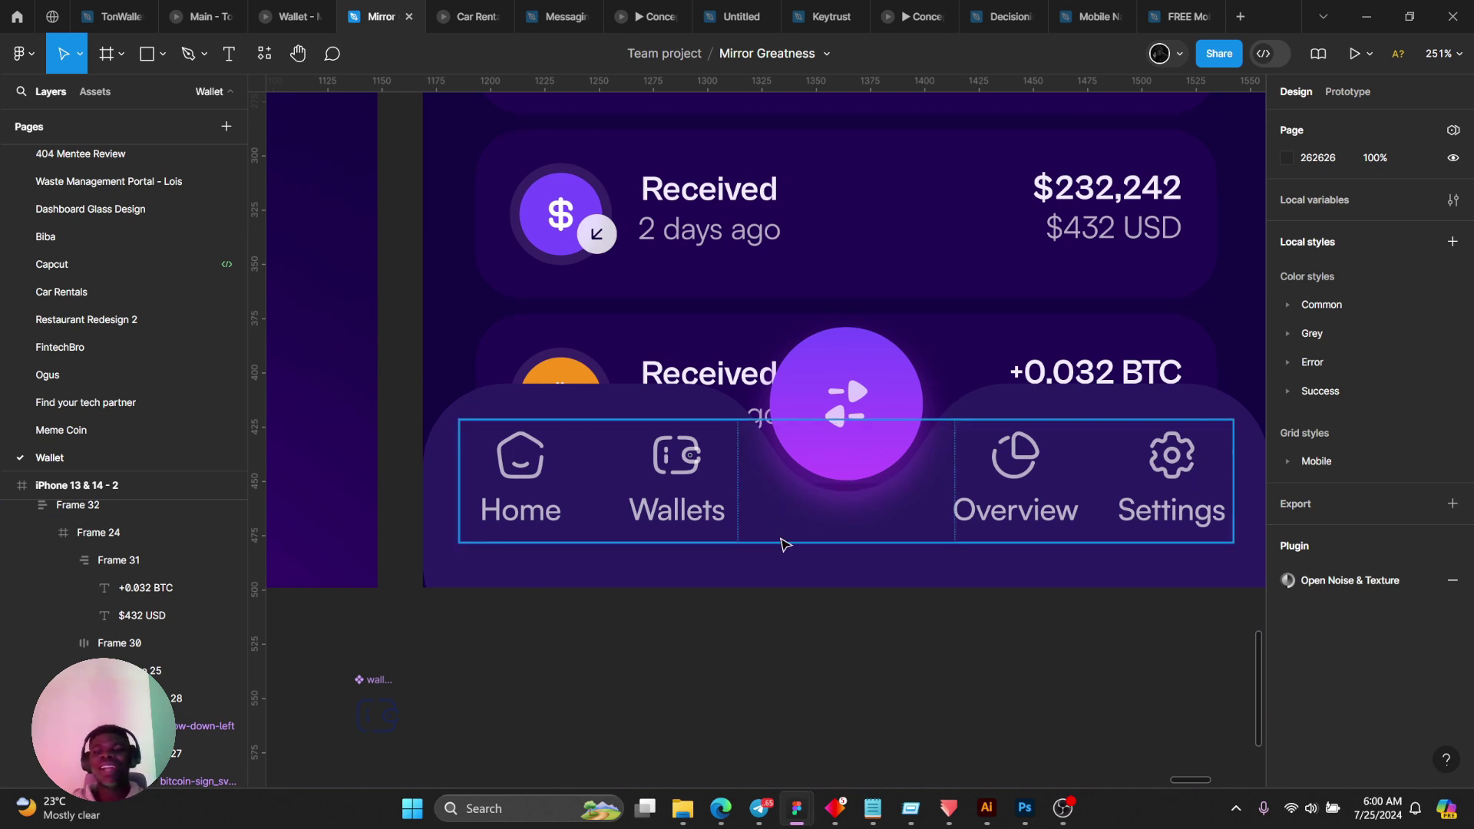
{"action": "double_click", "coordinate": [816, 367]}
{"action": "key", "text": "Escape"}
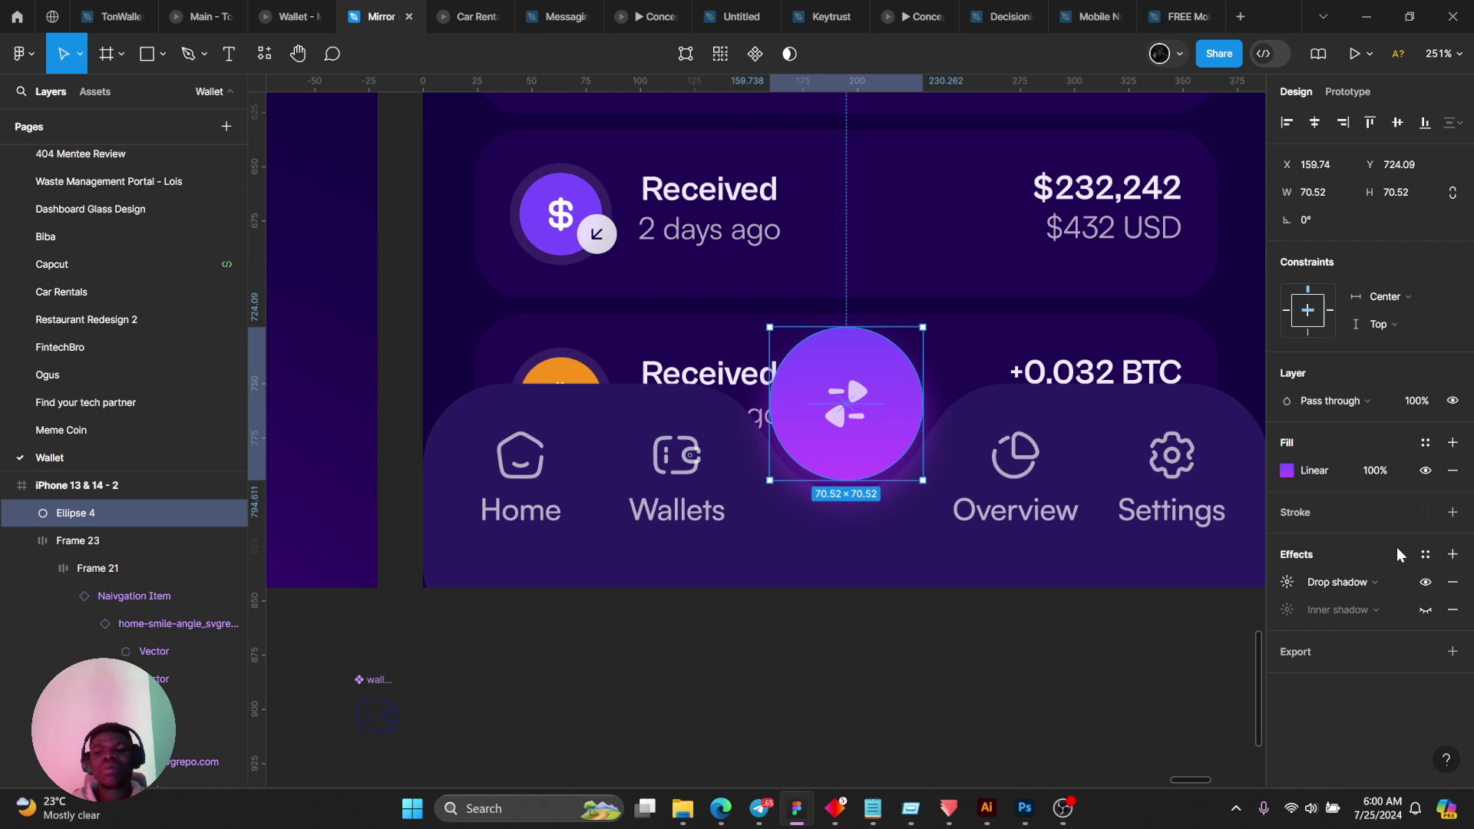
{"action": "left_click", "coordinate": [1425, 582]}
{"action": "left_click", "coordinate": [1425, 582]}
{"action": "left_click", "coordinate": [1426, 582]}
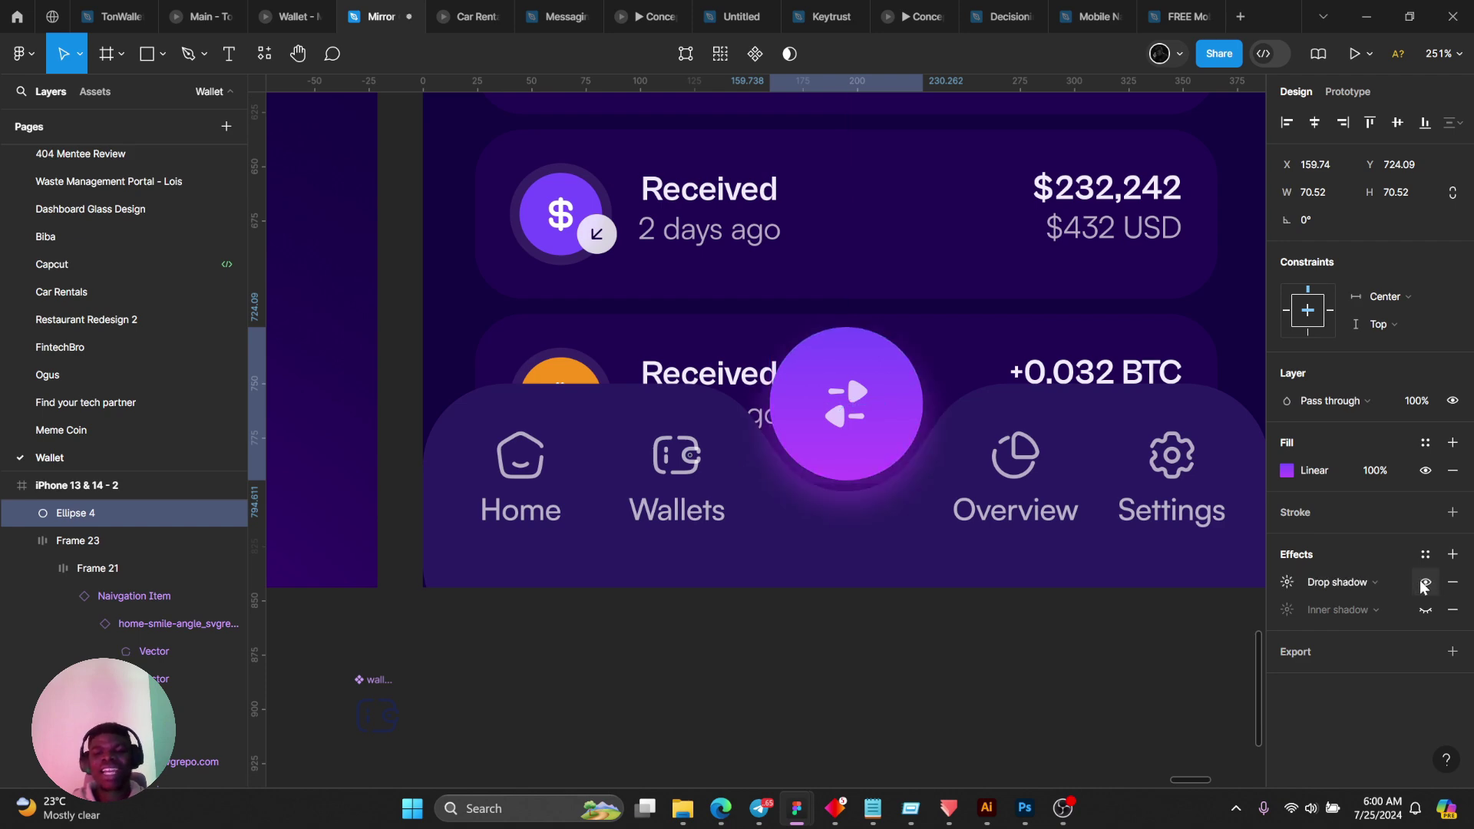
{"action": "left_click", "coordinate": [1426, 582]}
Duplicate the navigation bar's notched background shape and place the copy on the empty canvas below the dashboard screen.
{"action": "left_click", "coordinate": [823, 579]}
{"action": "scroll", "coordinate": [868, 557], "scroll_direction": "down", "scroll_amount": 4}
{"action": "scroll", "coordinate": [931, 569], "scroll_direction": "down", "scroll_amount": 2}
{"action": "left_click_drag", "start_coordinate": [693, 428], "coordinate": [890, 635], "text": "alt"}
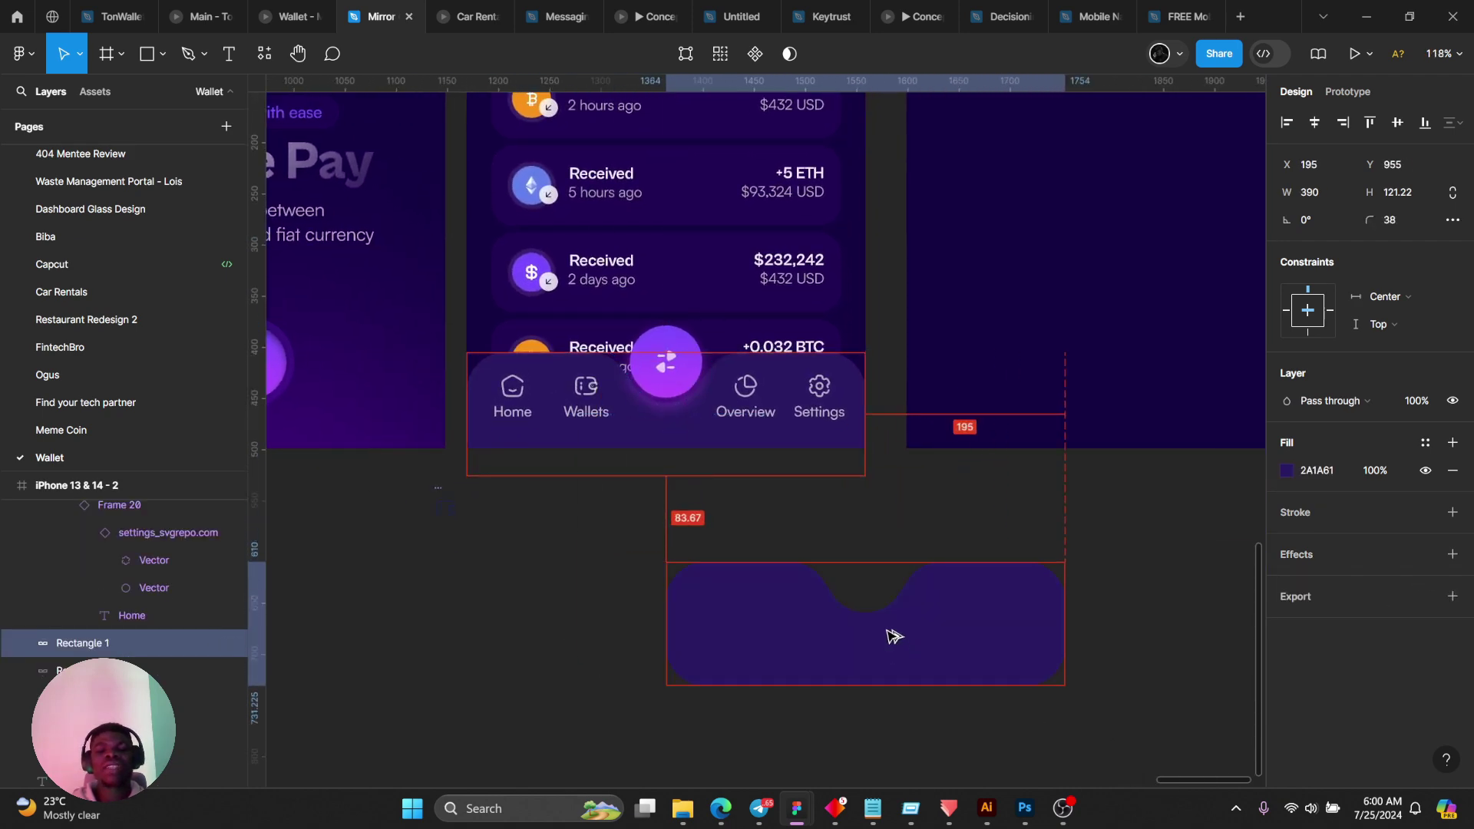
{"action": "scroll", "coordinate": [889, 649], "scroll_direction": "up", "scroll_amount": 3}
{"action": "scroll", "coordinate": [890, 654], "scroll_direction": "down", "scroll_amount": 5}
{"action": "scroll", "coordinate": [891, 376], "scroll_direction": "up", "scroll_amount": 3}
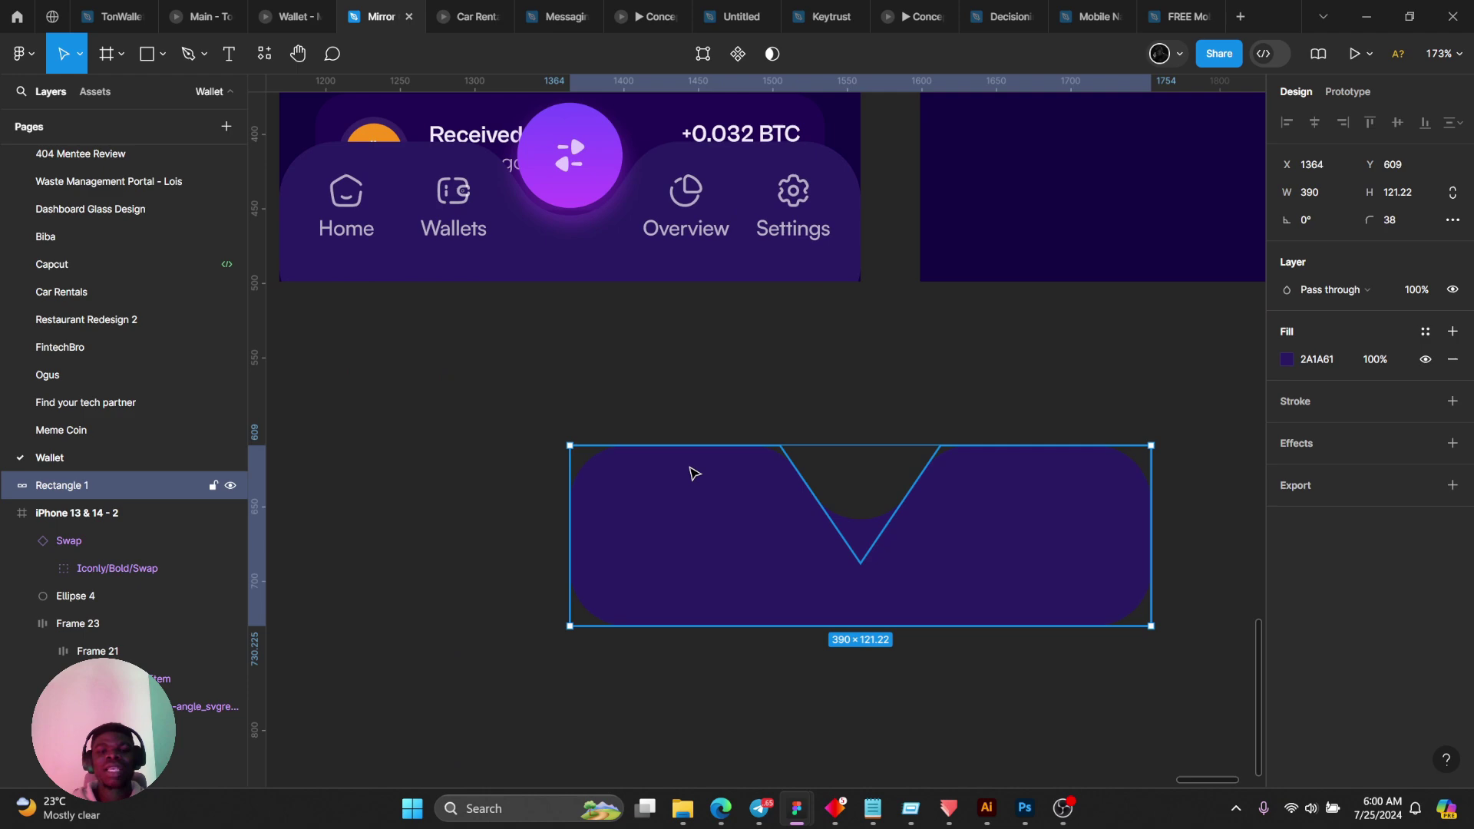
{"action": "left_click_drag", "start_coordinate": [703, 495], "coordinate": [587, 454]}
Inspect the vector points that form the V notch in the copied navigation bar shape.
{"action": "double_click", "coordinate": [625, 458]}
{"action": "scroll", "coordinate": [636, 388], "scroll_direction": "up", "scroll_amount": 1}
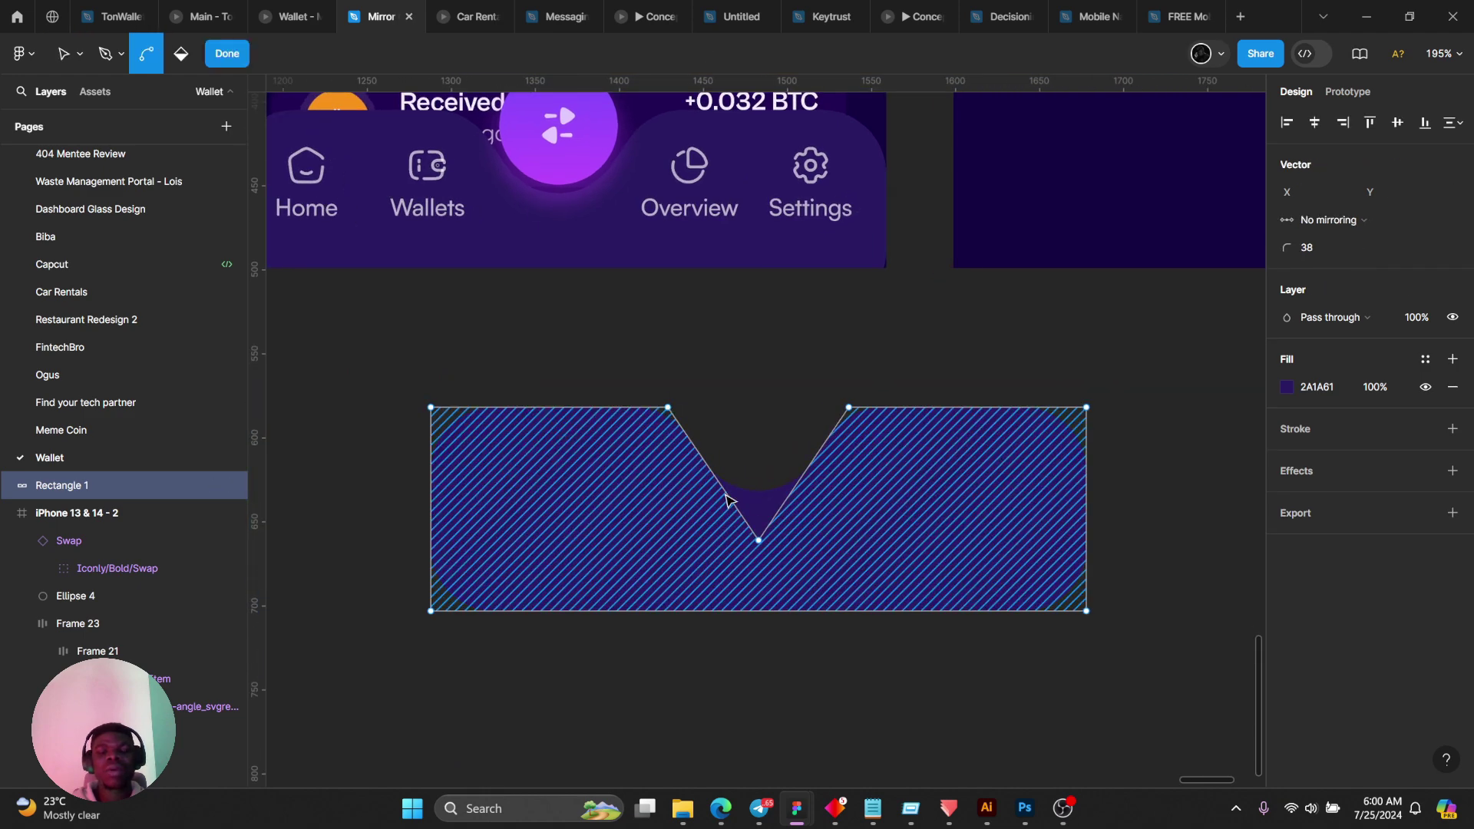
{"action": "scroll", "coordinate": [582, 447], "scroll_direction": "down", "scroll_amount": 4}
{"action": "scroll", "coordinate": [577, 399], "scroll_direction": "left", "scroll_amount": 5}
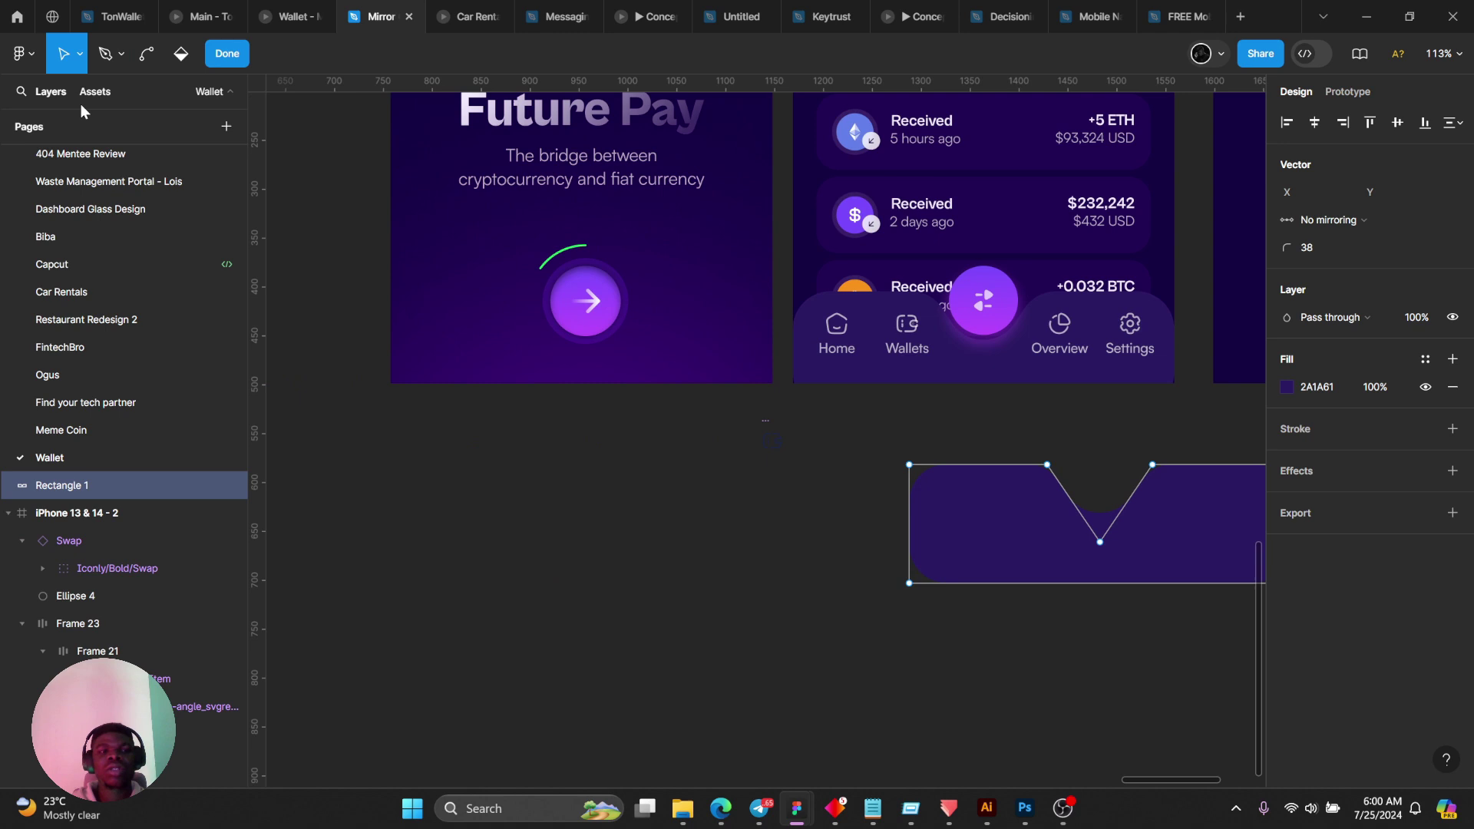
{"action": "left_click", "coordinate": [226, 53]}
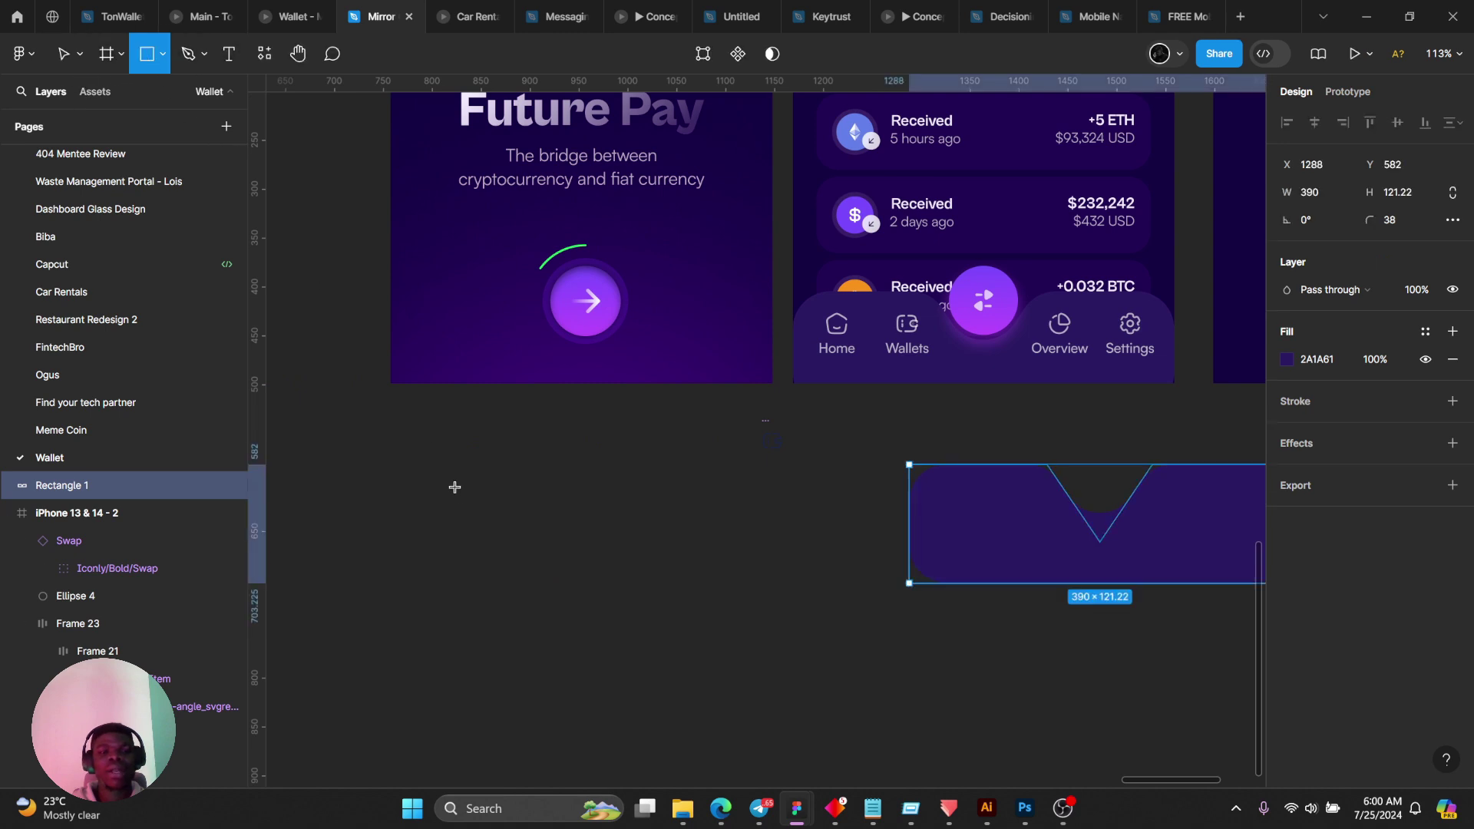
Draw a rectangle 412 wide on the empty canvas below the Future Pay screen and resize its height to 120.
{"action": "mouse_move", "coordinate": [454, 487]}
{"action": "left_mouse_down"}
{"action": "mouse_move", "coordinate": [686, 560]}
{"action": "mouse_move", "coordinate": [829, 665]}
{"action": "mouse_move", "coordinate": [868, 651]}
{"action": "left_mouse_up"}
{"action": "left_click_drag", "start_coordinate": [792, 615], "coordinate": [620, 595]}
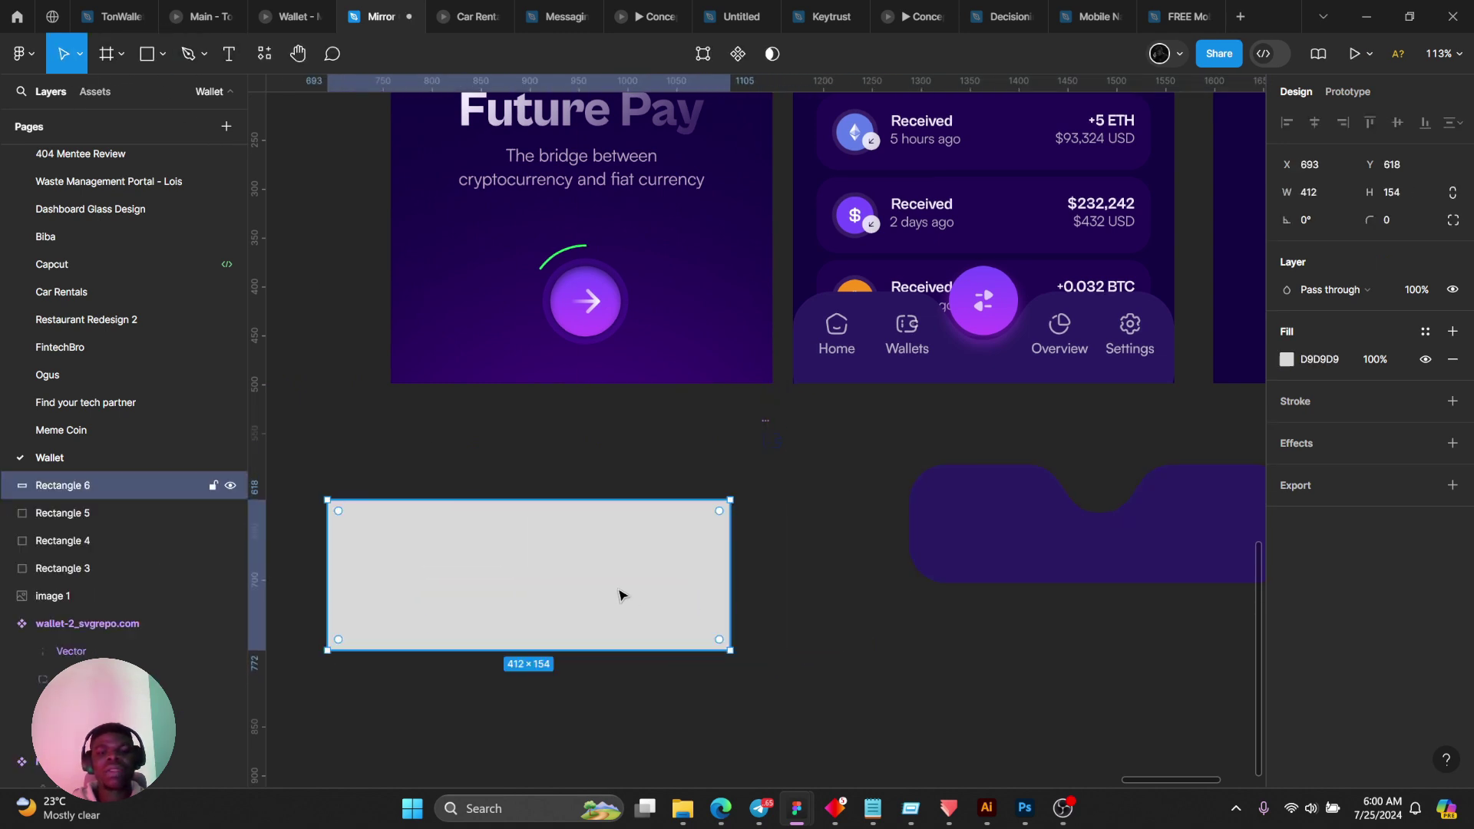
{"action": "left_click_drag", "start_coordinate": [582, 530], "coordinate": [654, 556]}
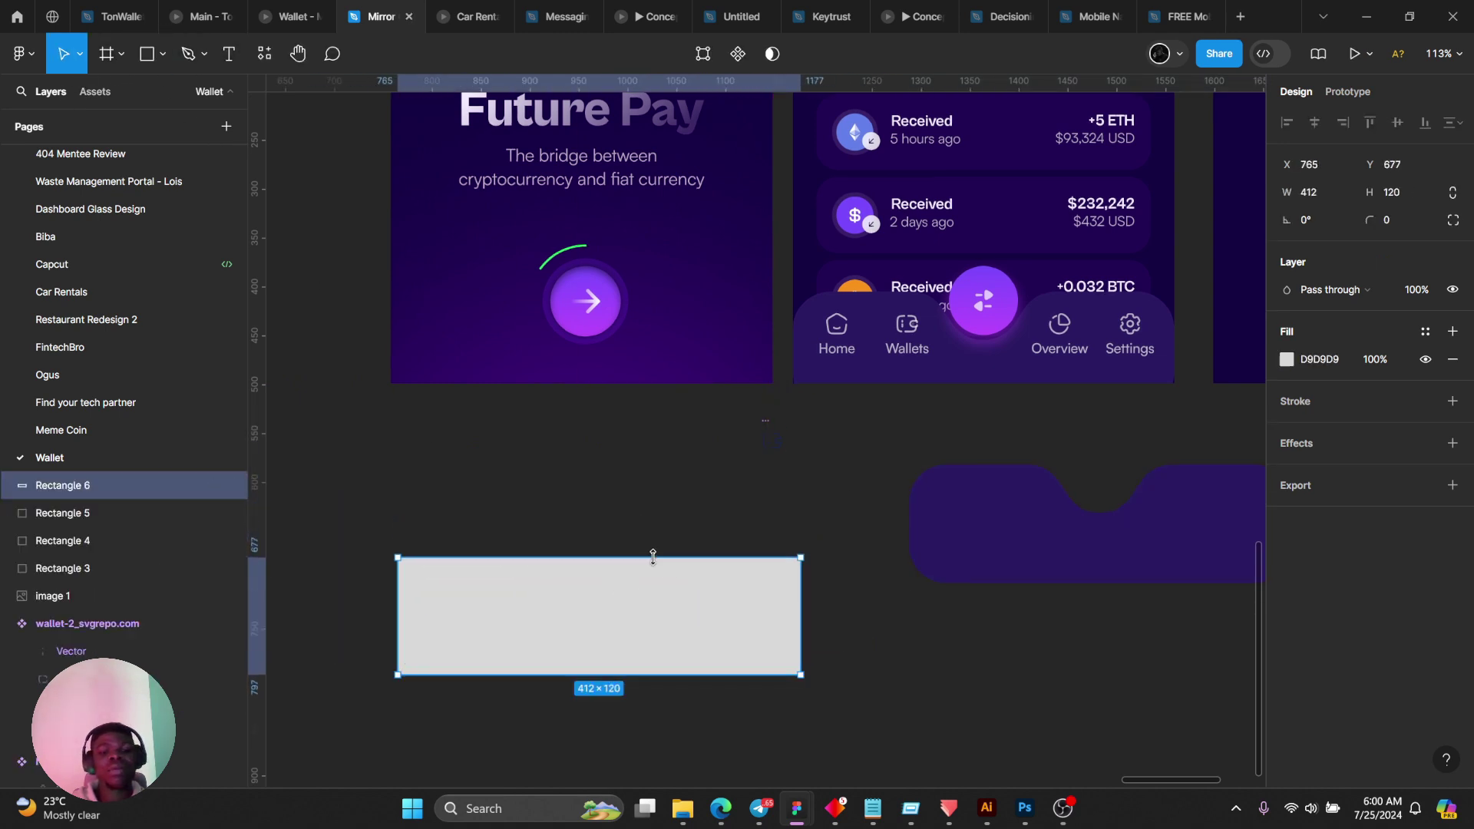
{"action": "double_click", "coordinate": [549, 610]}
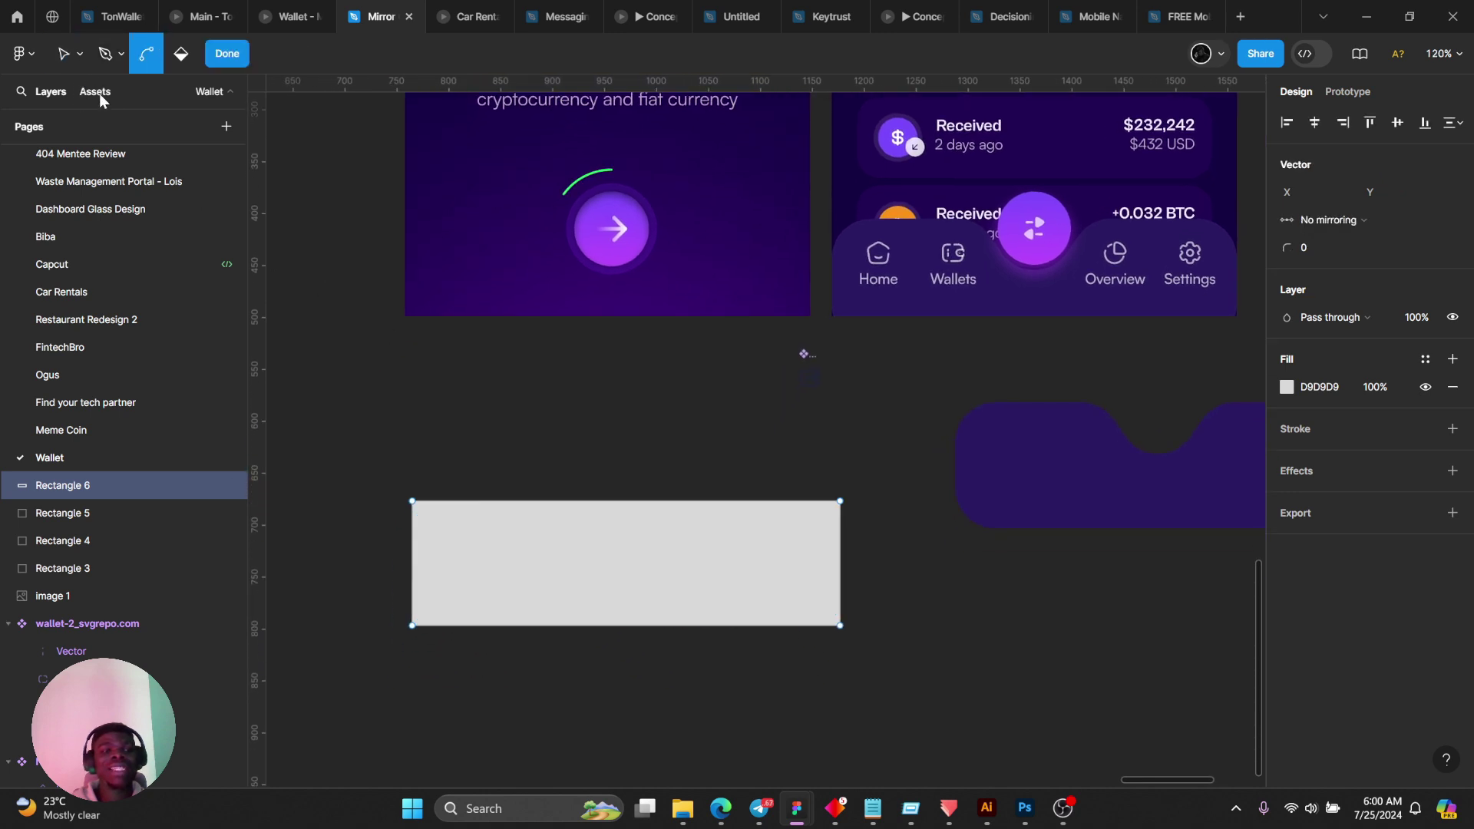
{"action": "key", "text": "Escape"}
{"action": "key", "text": "Escape"}
Draw a 157 × 34 rectangle resting centred on the upper edge of the large grey rectangle.
{"action": "left_click", "coordinate": [132, 57]}
{"action": "scroll", "coordinate": [527, 387], "scroll_direction": "up", "scroll_amount": 1}
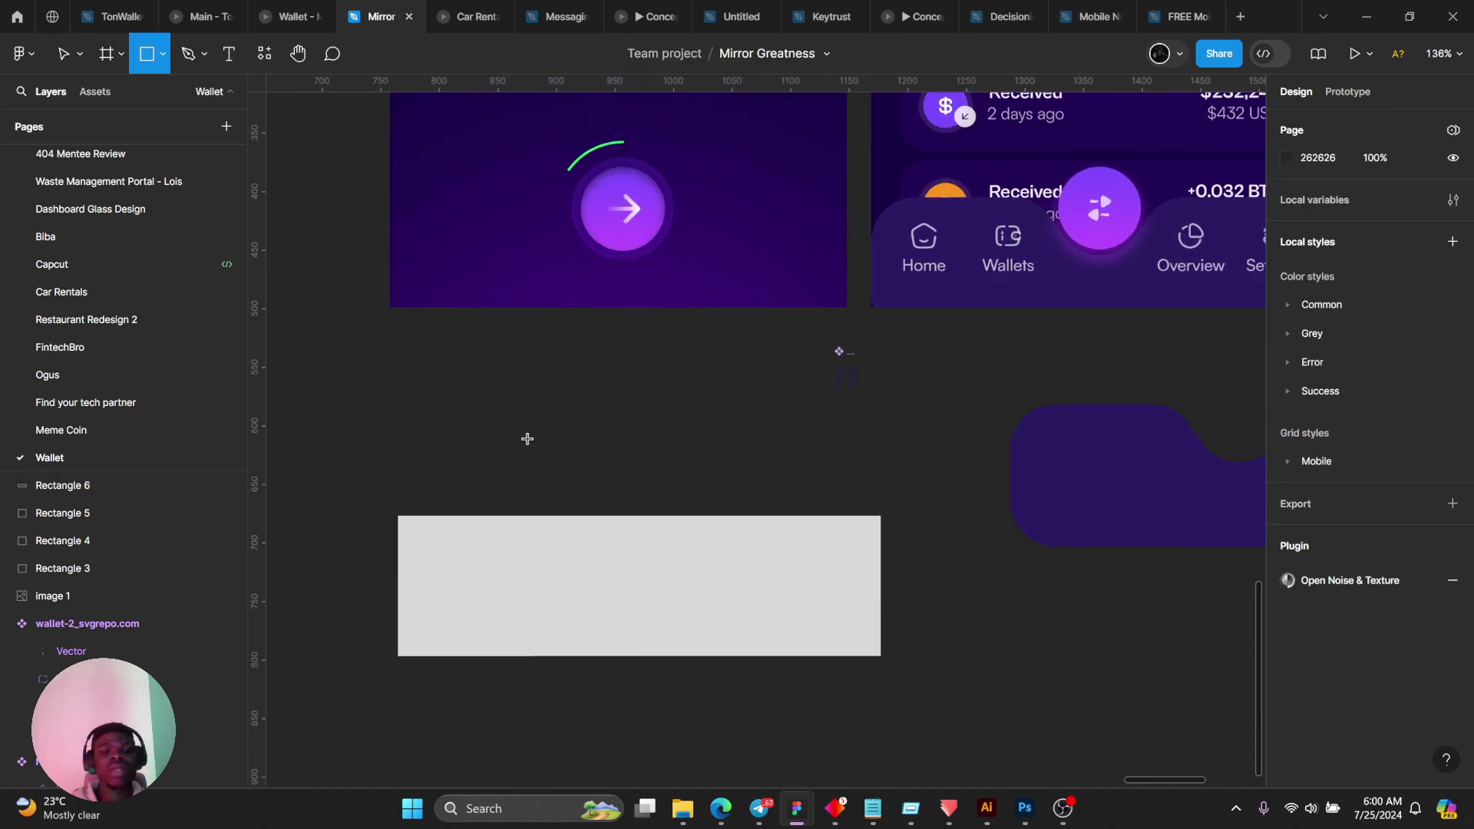
{"action": "mouse_move", "coordinate": [538, 476]}
{"action": "left_mouse_down"}
{"action": "mouse_move", "coordinate": [730, 530]}
{"action": "mouse_move", "coordinate": [753, 516]}
{"action": "mouse_move", "coordinate": [739, 490]}
{"action": "left_mouse_up"}
{"action": "left_click", "coordinate": [628, 445]}
{"action": "left_click_drag", "start_coordinate": [399, 458], "coordinate": [883, 681]}
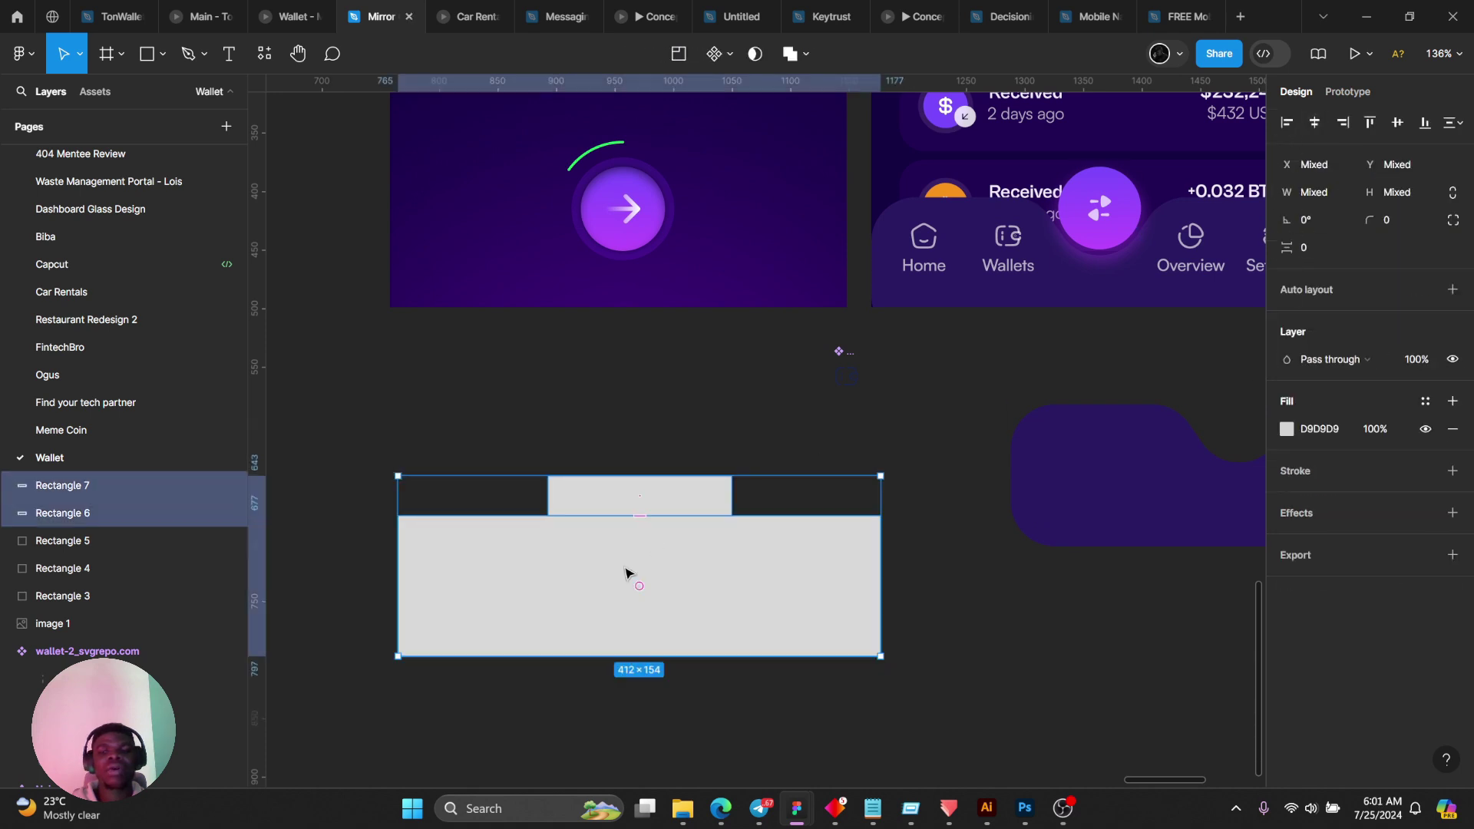
Swap the small rectangle's fill to a stroke so it serves as an outlined width guide.
{"action": "left_click", "coordinate": [626, 547]}
{"action": "left_click", "coordinate": [631, 499]}
{"action": "scroll", "coordinate": [623, 549], "scroll_direction": "up", "scroll_amount": 2}
{"action": "left_click_drag", "start_coordinate": [624, 550], "coordinate": [682, 492]}
{"action": "scroll", "coordinate": [691, 492], "scroll_direction": "up", "scroll_amount": 1}
{"action": "left_click", "coordinate": [690, 484]}
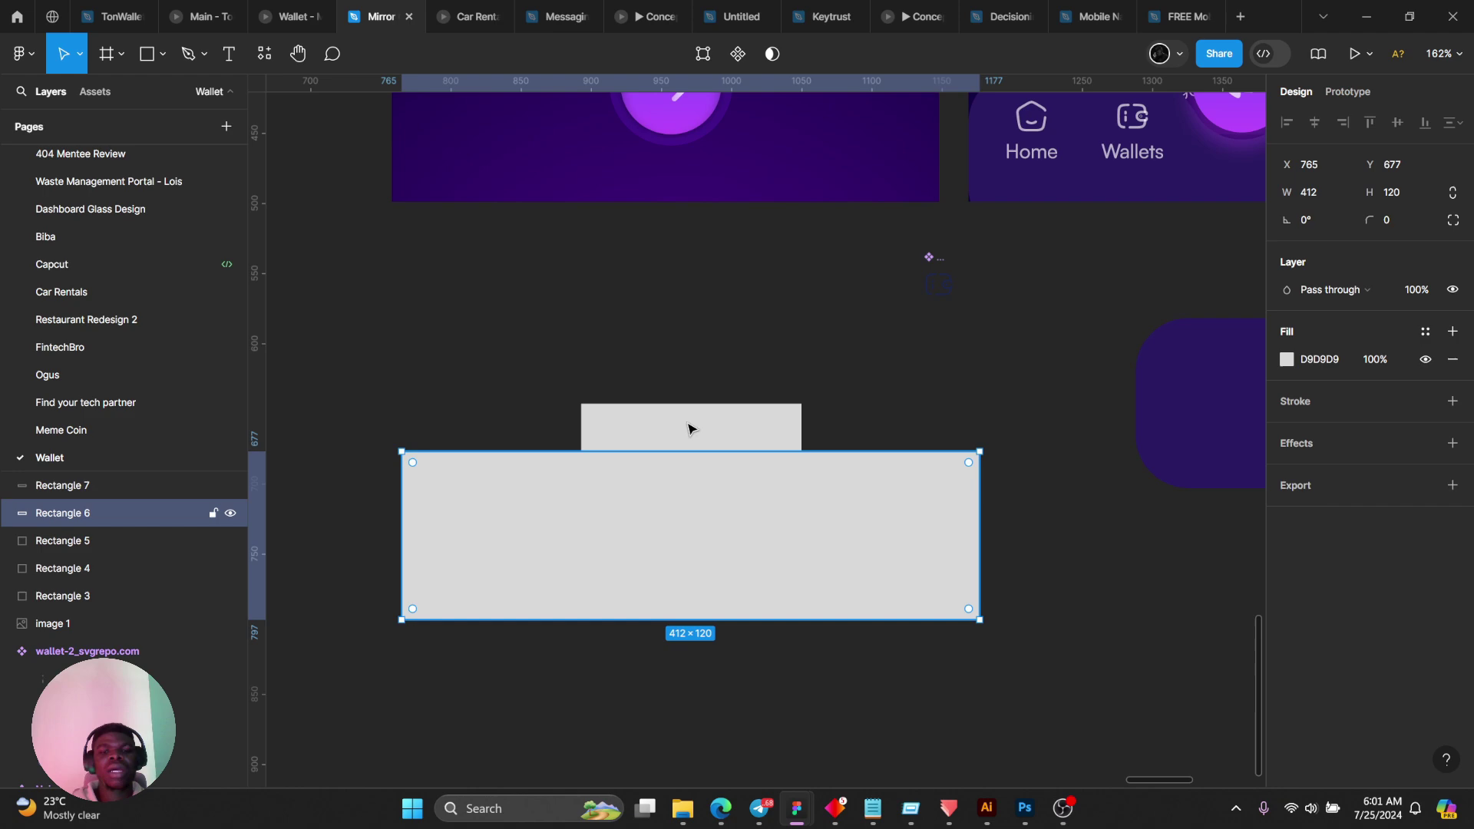
{"action": "left_click", "coordinate": [691, 428]}
{"action": "key", "text": "shift+x"}
Add two vector points on the large rectangle's upper edge at the guide's lower corners, X 893 and X 1050.
{"action": "scroll", "coordinate": [691, 428], "scroll_direction": "up", "scroll_amount": 3}
{"action": "left_click", "coordinate": [635, 460]}
{"action": "key", "text": "Return"}
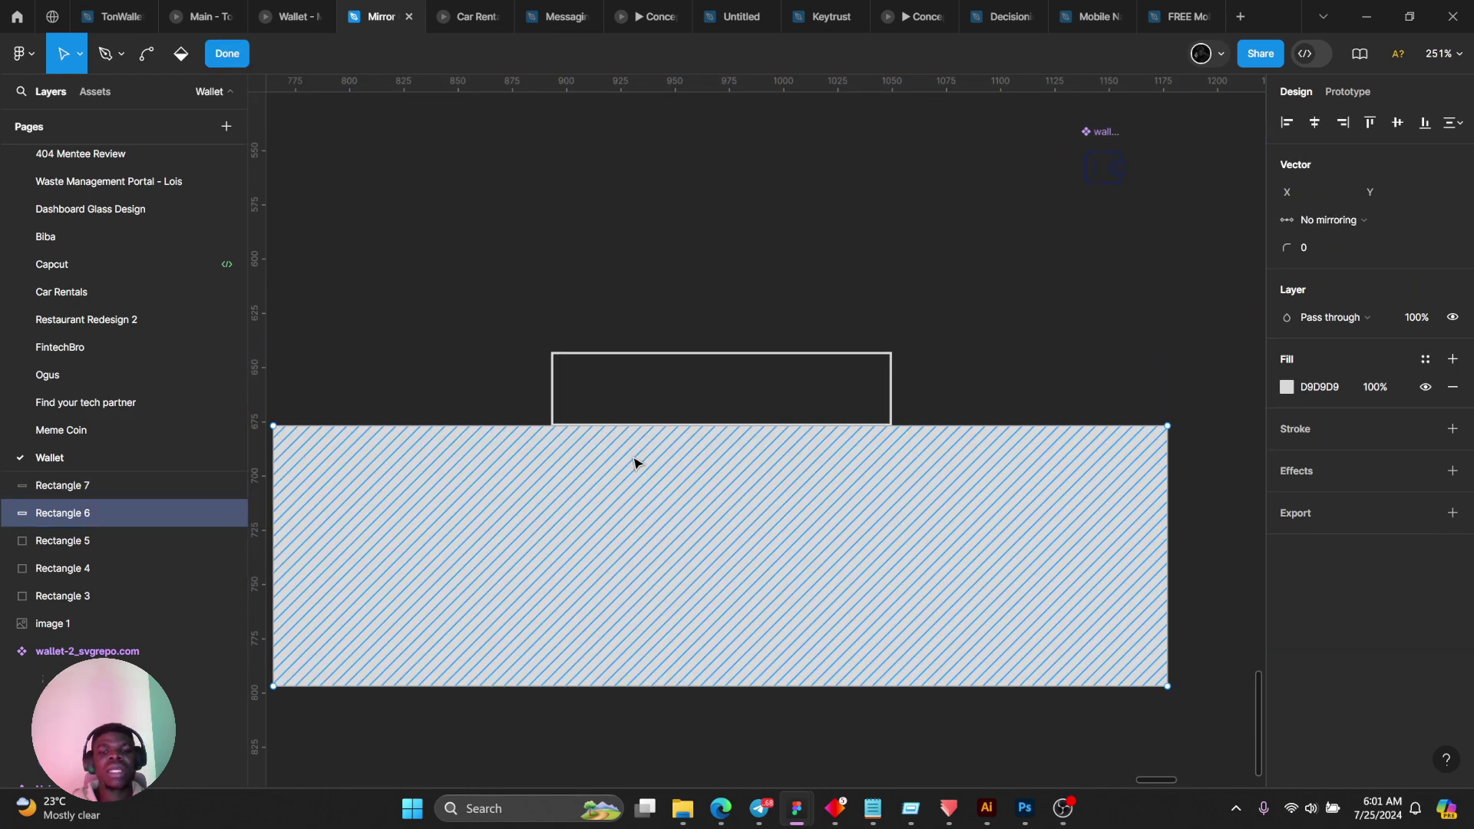
{"action": "scroll", "coordinate": [513, 424], "scroll_direction": "up", "scroll_amount": 2}
{"action": "scroll", "coordinate": [513, 371], "scroll_direction": "down", "scroll_amount": 4}
{"action": "scroll", "coordinate": [549, 367], "scroll_direction": "up", "scroll_amount": 3}
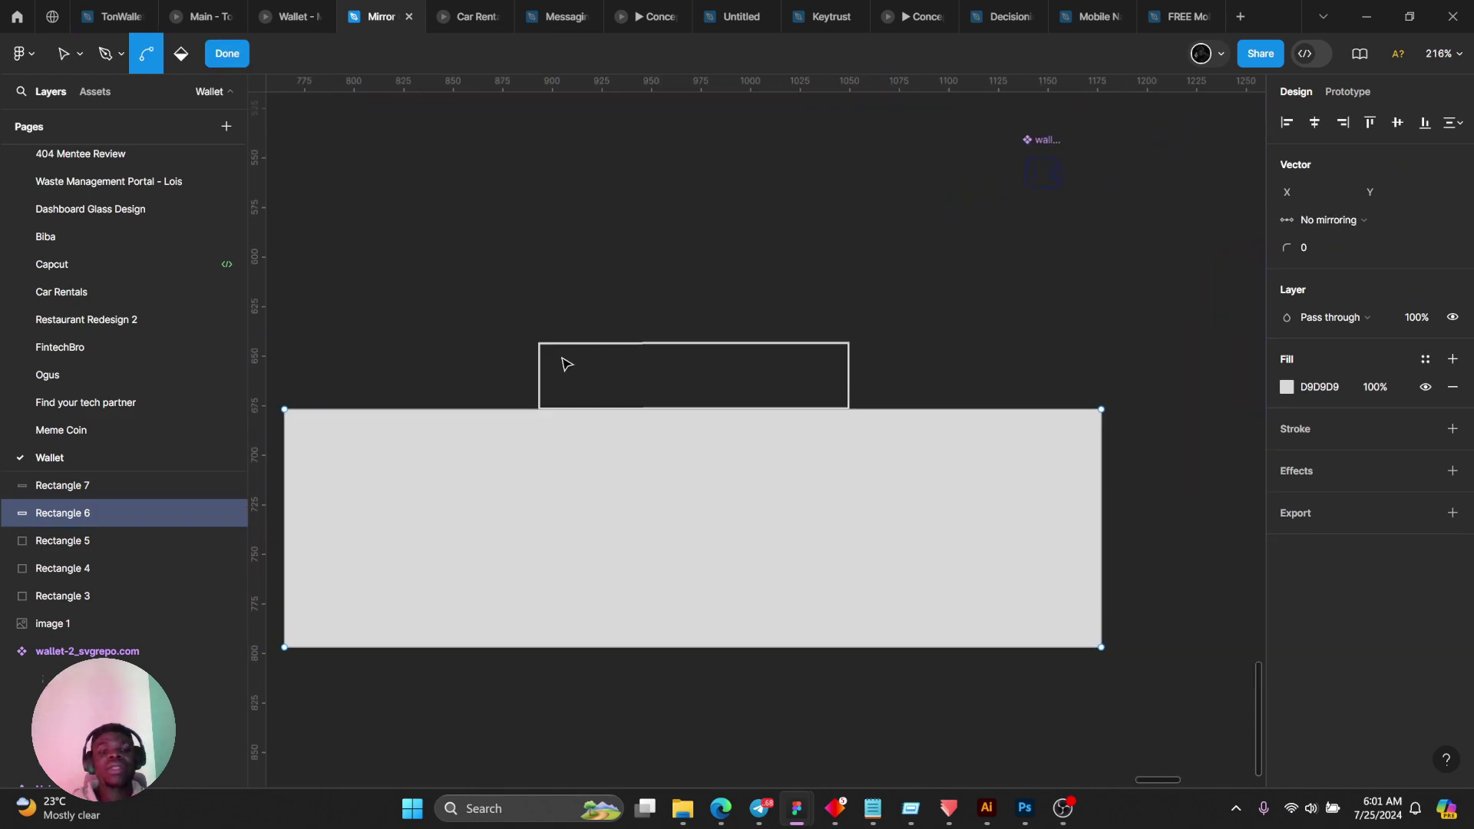
{"action": "left_click_drag", "start_coordinate": [548, 324], "coordinate": [585, 375]}
{"action": "key", "text": "p"}
{"action": "scroll", "coordinate": [573, 476], "scroll_direction": "up", "scroll_amount": 3}
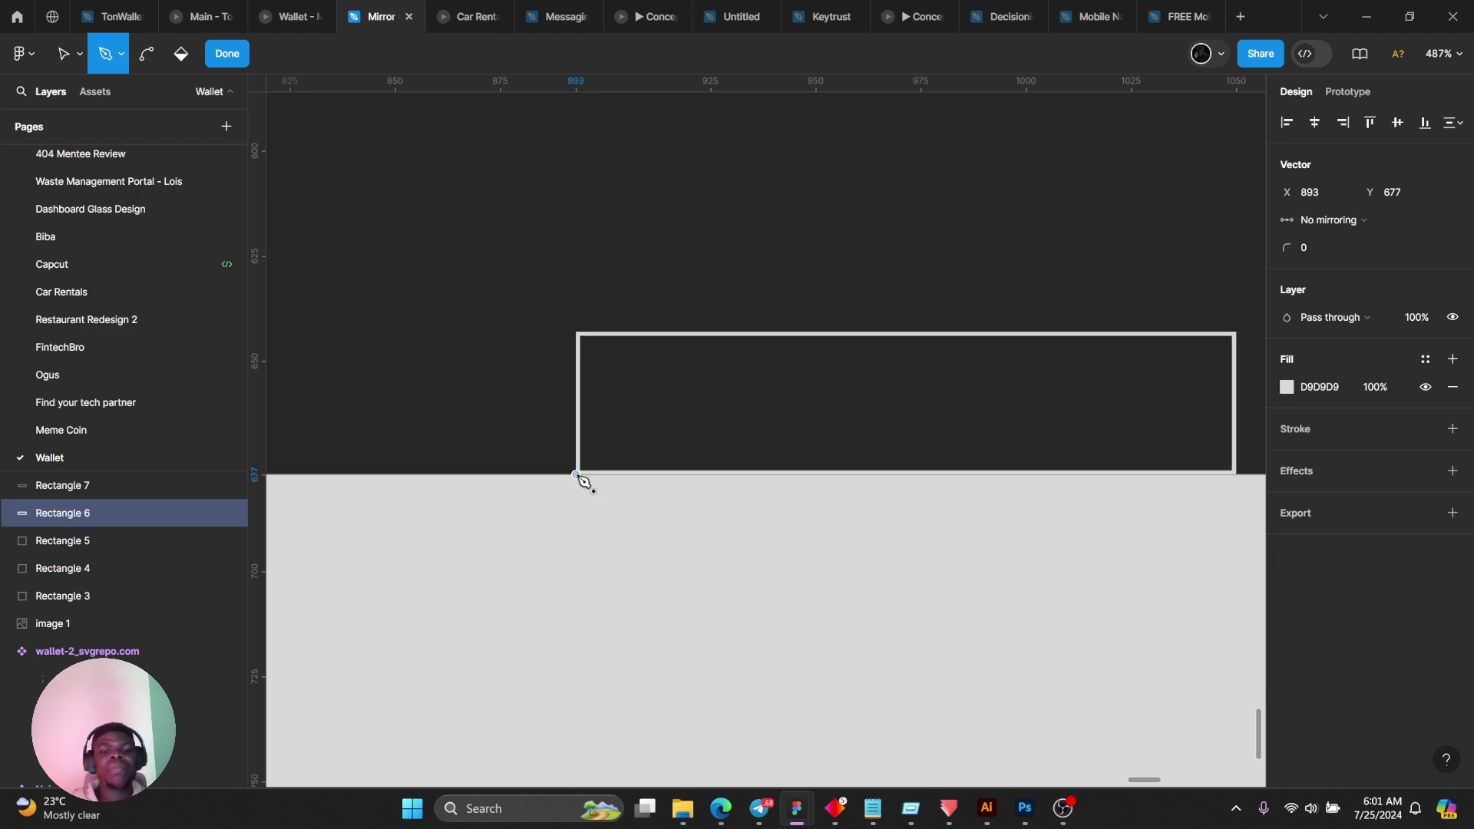
{"action": "left_click", "coordinate": [576, 474]}
{"action": "scroll", "coordinate": [578, 475], "scroll_direction": "down", "scroll_amount": 2}
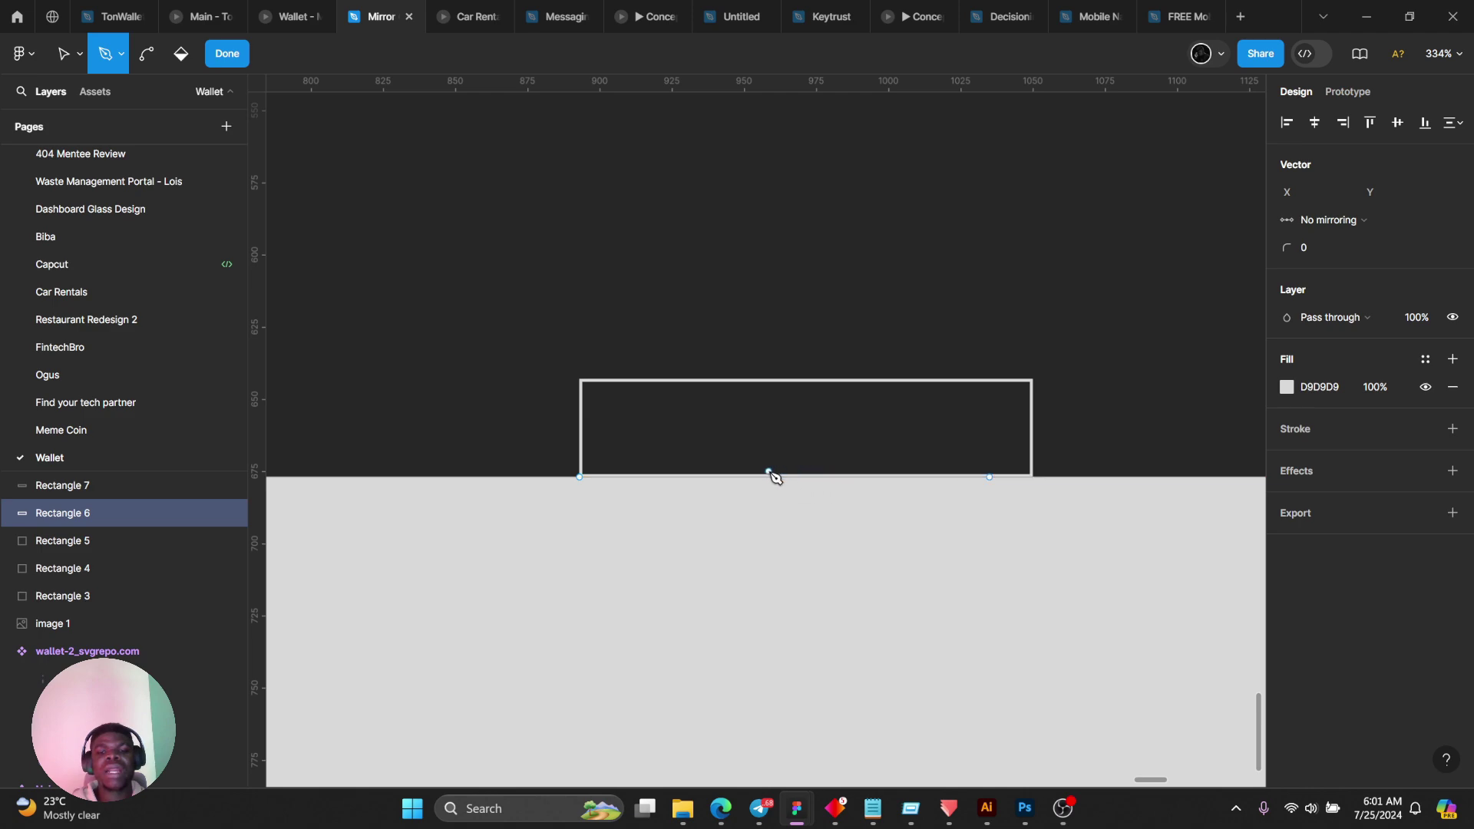
{"action": "scroll", "coordinate": [1038, 486], "scroll_direction": "up", "scroll_amount": 3}
{"action": "left_click", "coordinate": [1033, 476]}
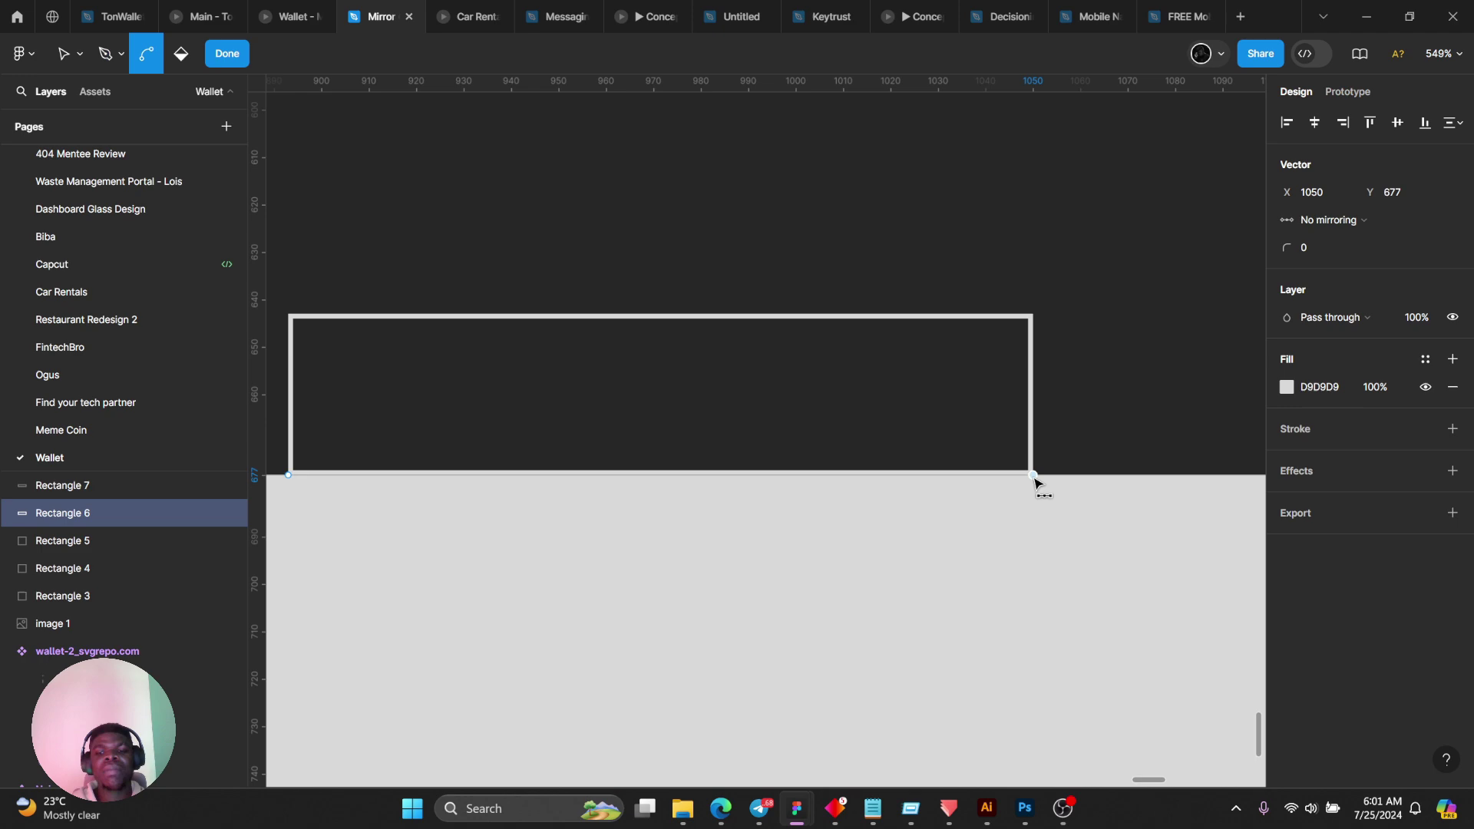
{"action": "scroll", "coordinate": [1036, 479], "scroll_direction": "down", "scroll_amount": 5}
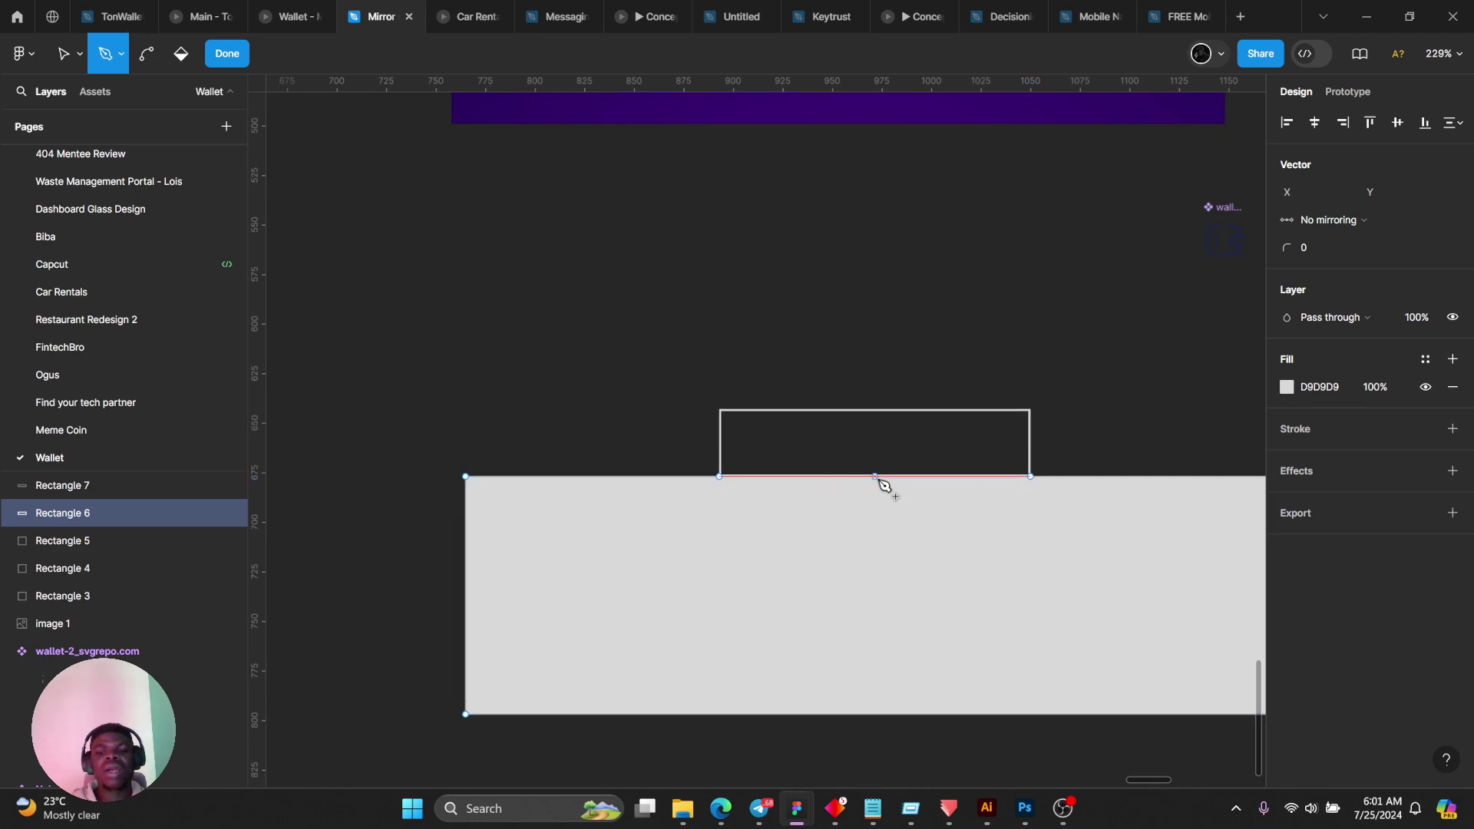
Move the large rectangle below the guide and pull its upper edge's midpoint down to Y 759.5, forming a V notch.
{"action": "key", "text": "Escape"}
{"action": "left_click_drag", "start_coordinate": [885, 513], "coordinate": [887, 561]}
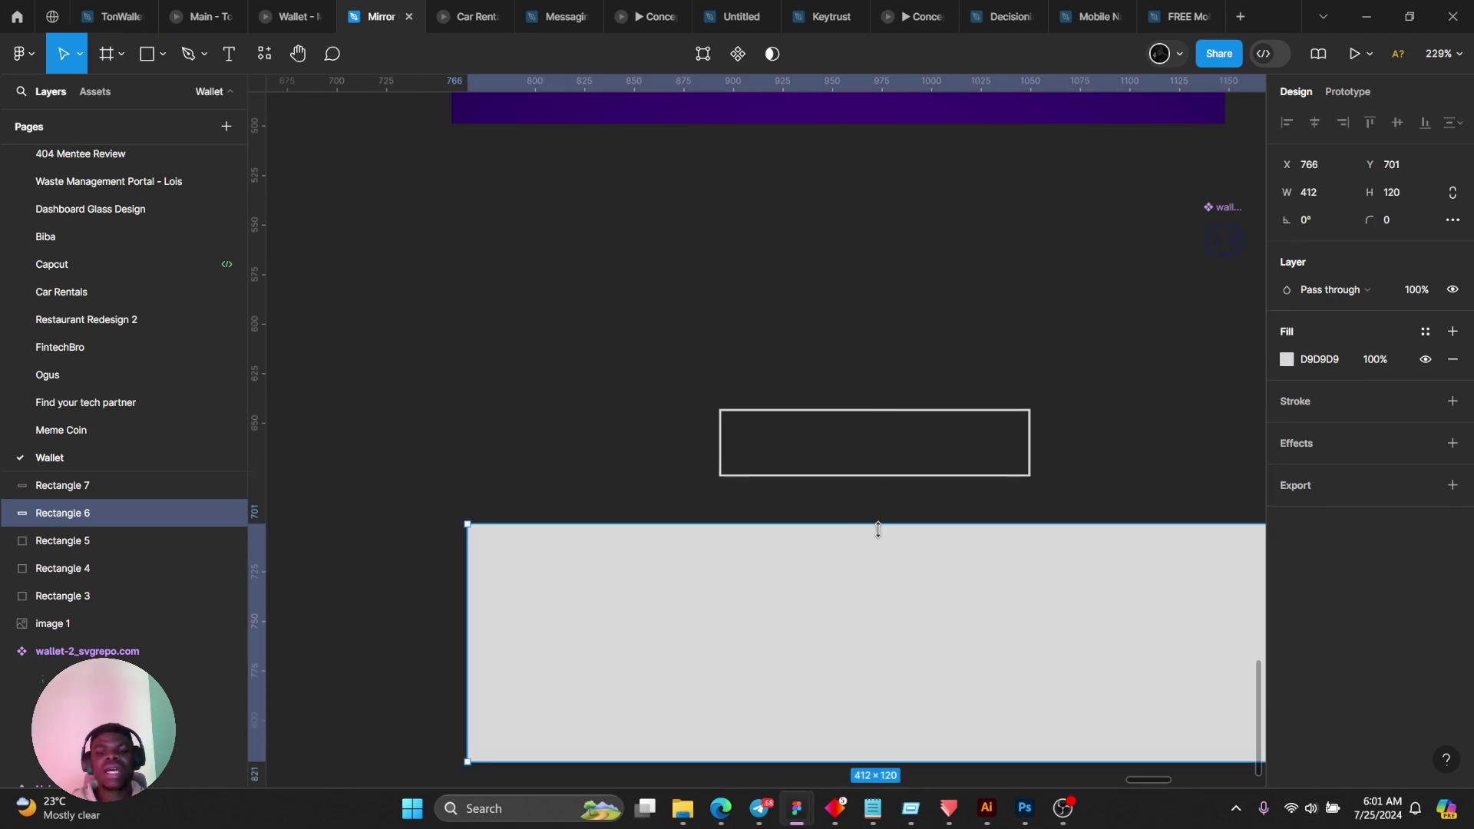
{"action": "double_click", "coordinate": [882, 546]}
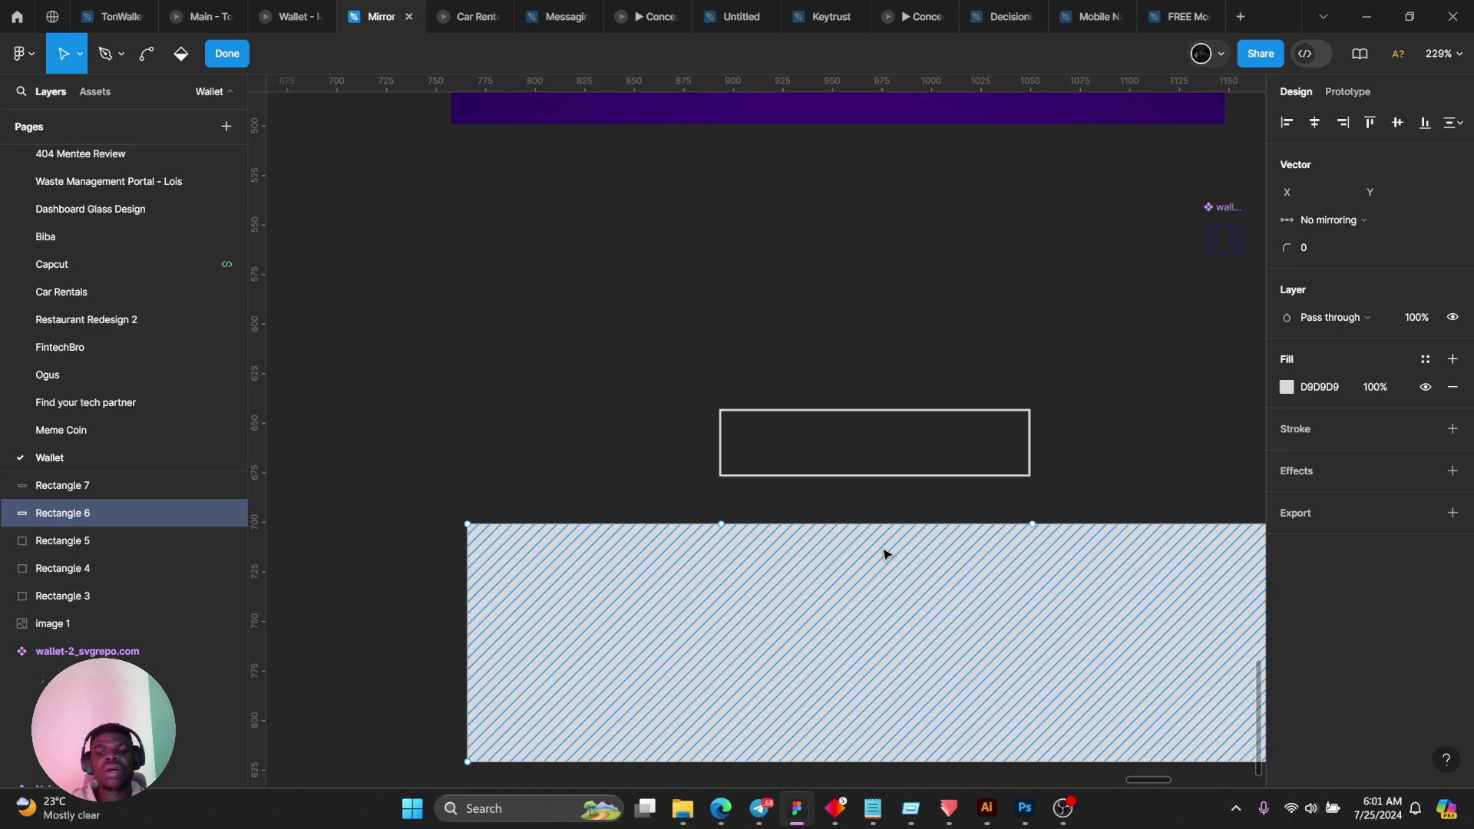
{"action": "left_click", "coordinate": [878, 525]}
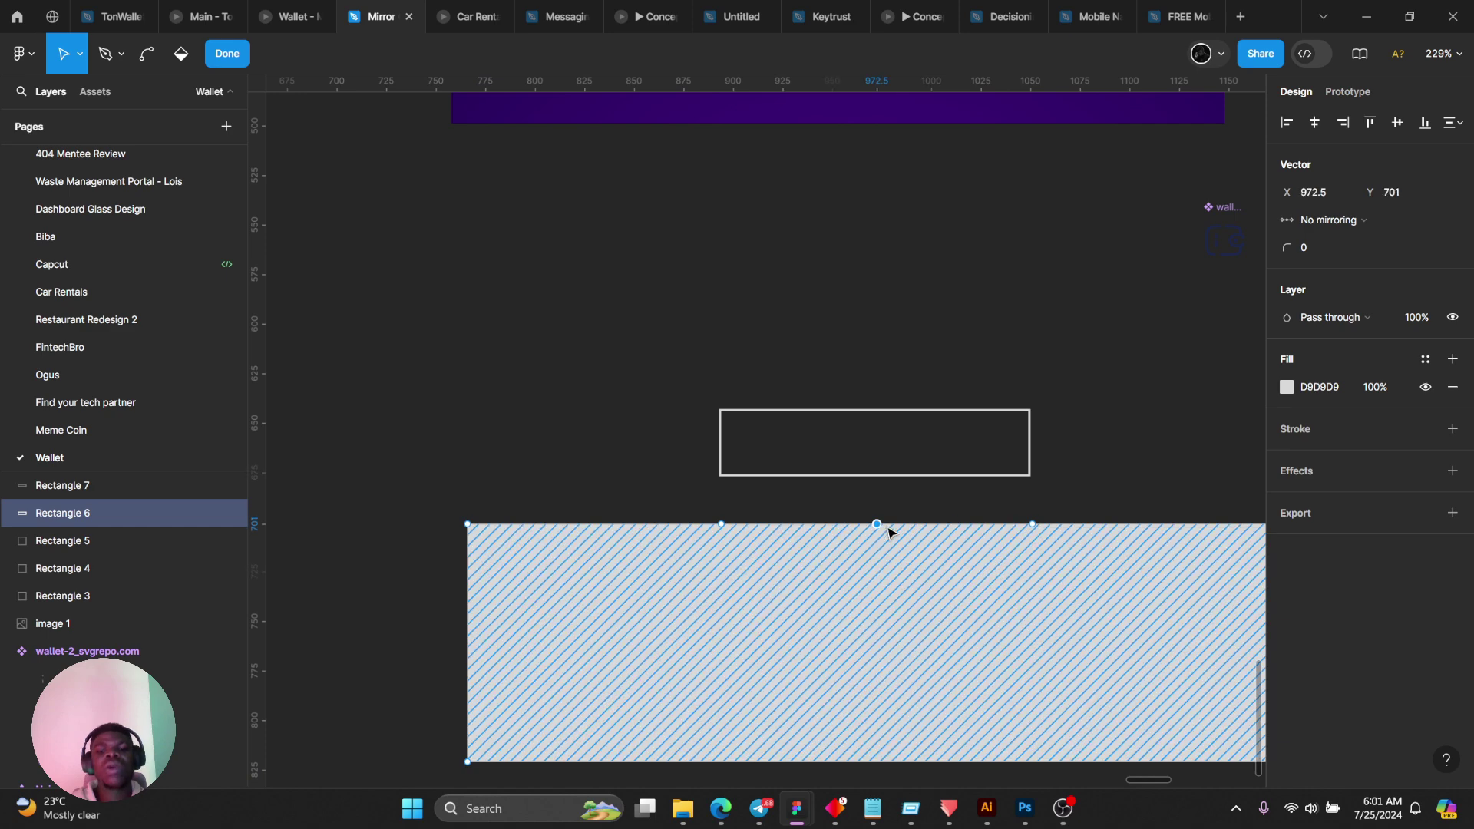
{"action": "key", "text": "ctrl+z"}
{"action": "mouse_move", "coordinate": [925, 547]}
{"action": "left_mouse_down"}
{"action": "mouse_move", "coordinate": [852, 495]}
{"action": "mouse_move", "coordinate": [795, 581]}
{"action": "left_mouse_up"}
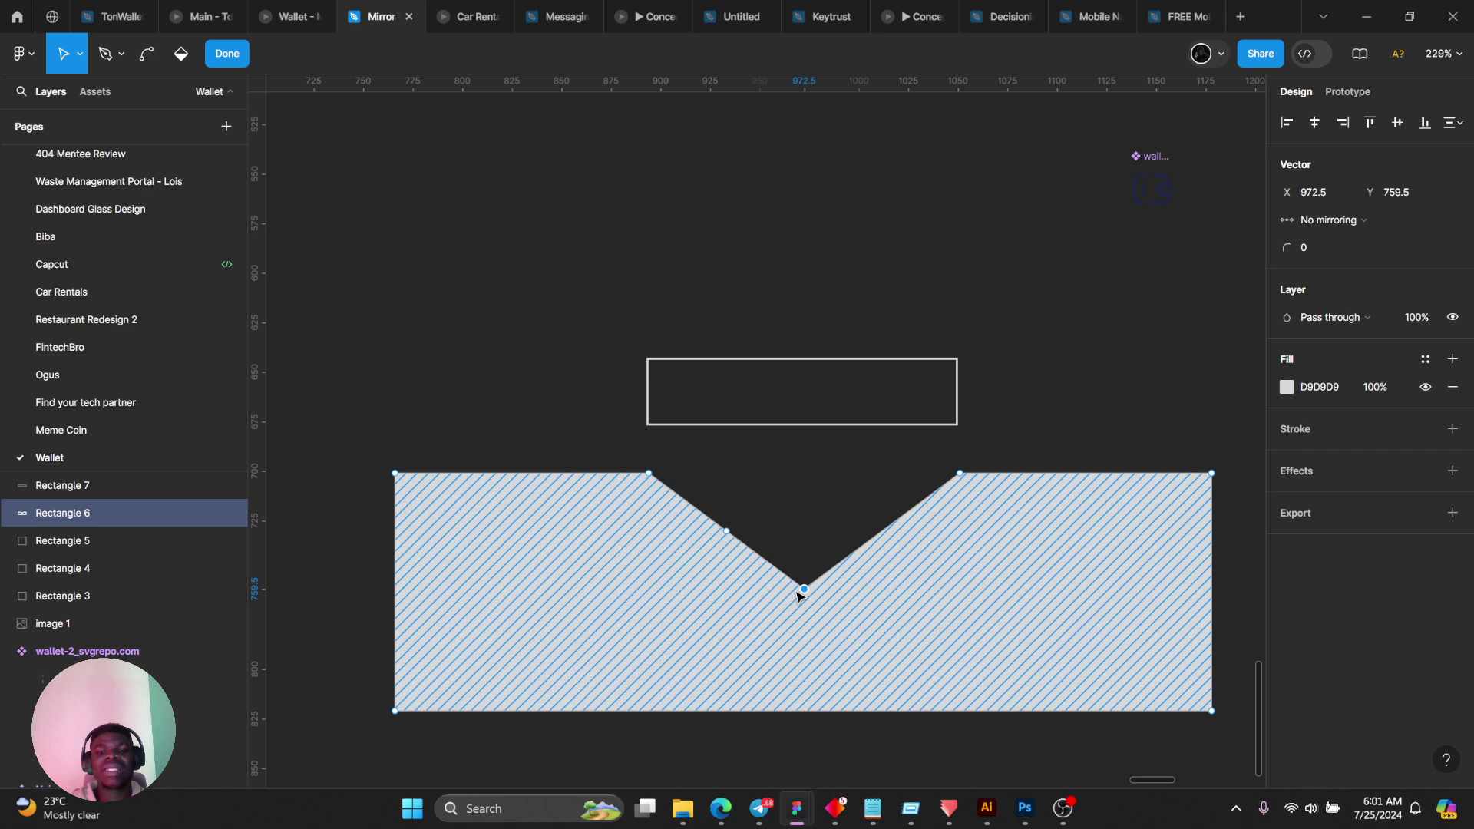
{"action": "scroll", "coordinate": [798, 591], "scroll_direction": "down", "scroll_amount": 3}
{"action": "left_click", "coordinate": [839, 497]}
{"action": "key", "text": "Escape"}
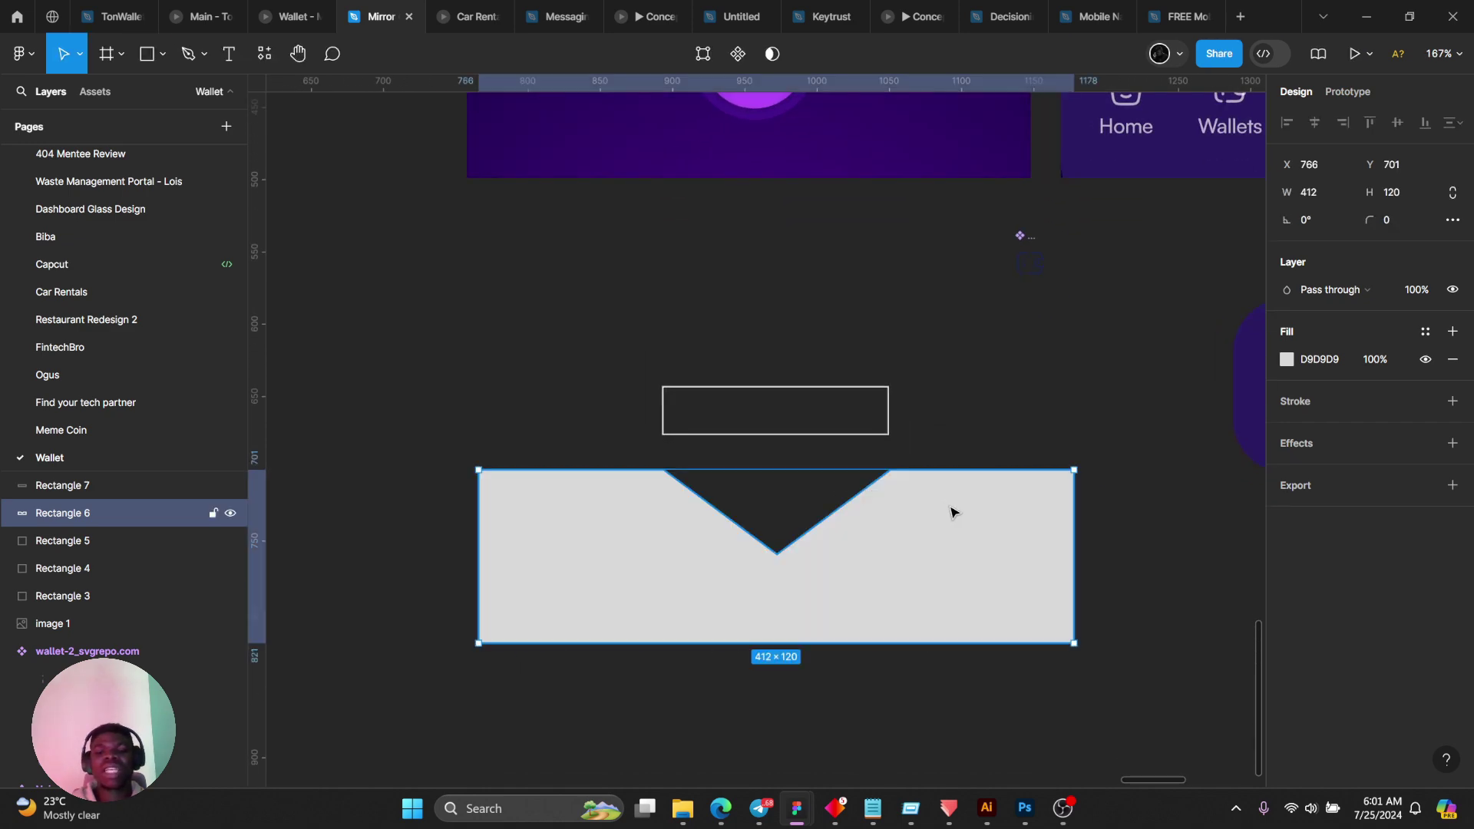
Round the notched shape's corners to a radius of 47 and delete the outlined guide rectangle.
{"action": "left_click_drag", "start_coordinate": [1368, 219], "coordinate": [680, 325]}
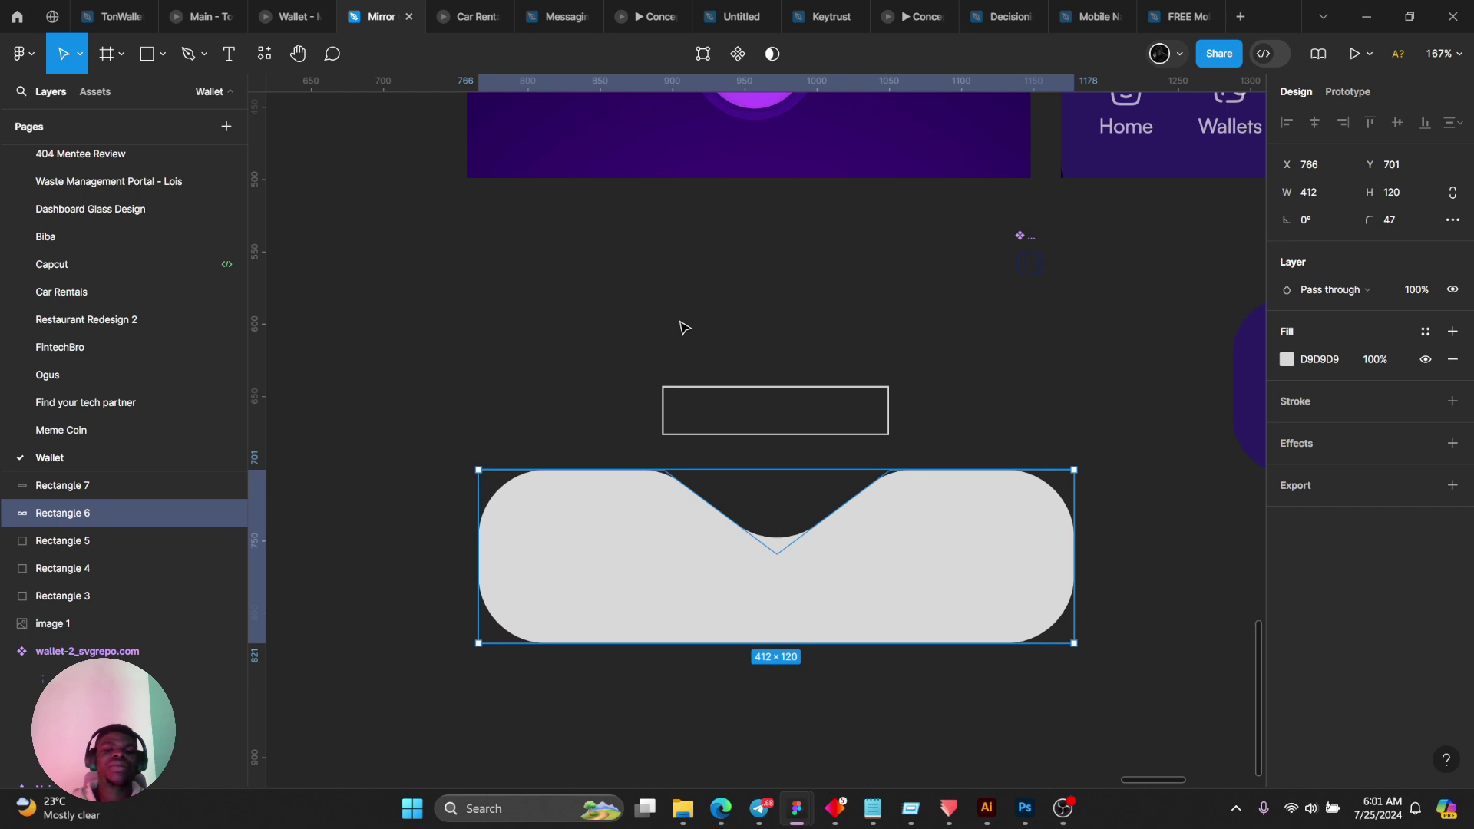
{"action": "left_click", "coordinate": [484, 342]}
{"action": "scroll", "coordinate": [491, 333], "scroll_direction": "down", "scroll_amount": 4}
{"action": "scroll", "coordinate": [496, 331], "scroll_direction": "up", "scroll_amount": 2}
{"action": "left_click_drag", "start_coordinate": [509, 312], "coordinate": [730, 396]}
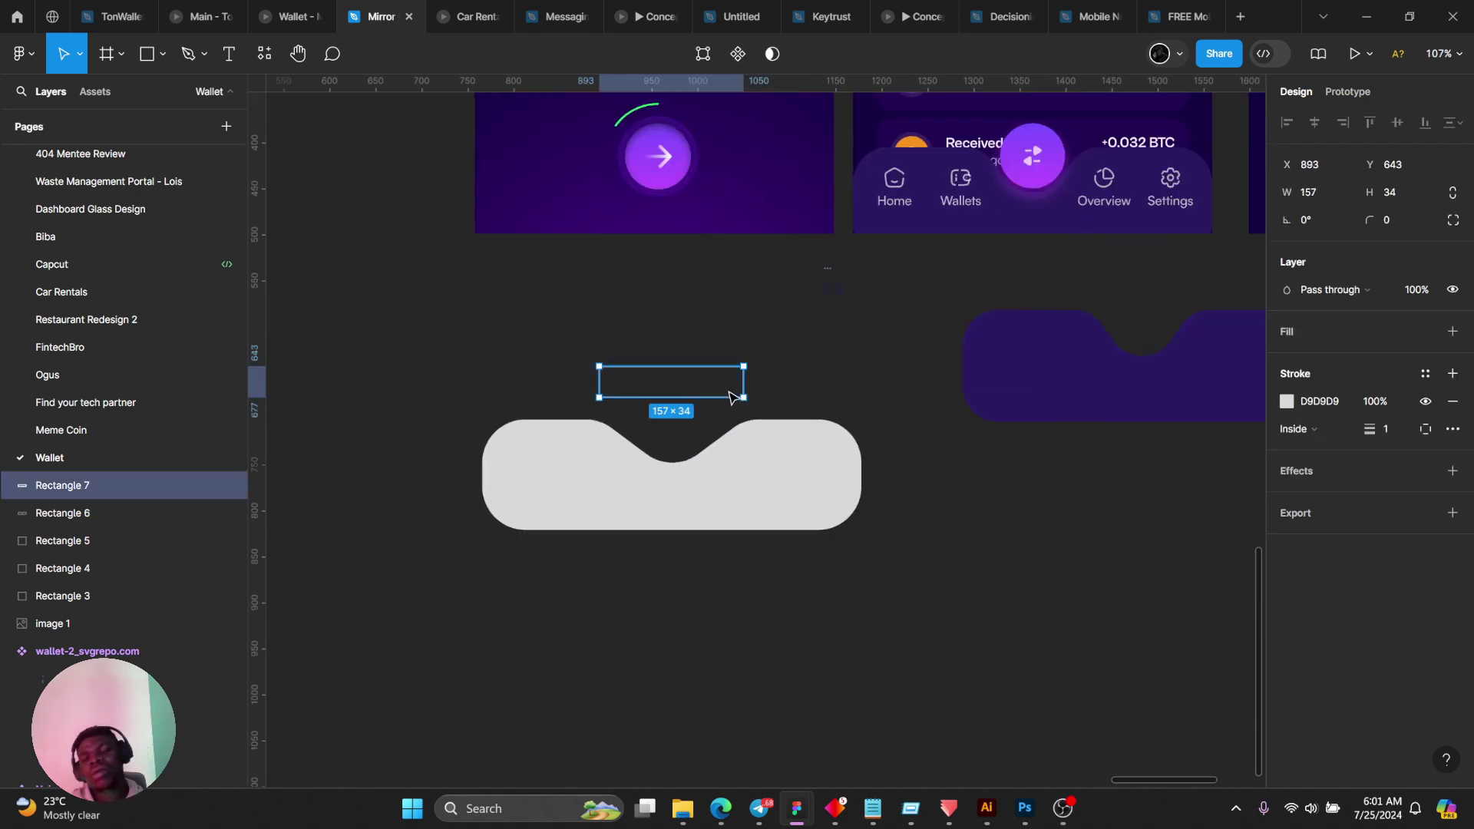
{"action": "key", "text": "Delete"}
{"action": "scroll", "coordinate": [931, 430], "scroll_direction": "right", "scroll_amount": 2}
{"action": "scroll", "coordinate": [931, 430], "scroll_direction": "up", "scroll_amount": 1}
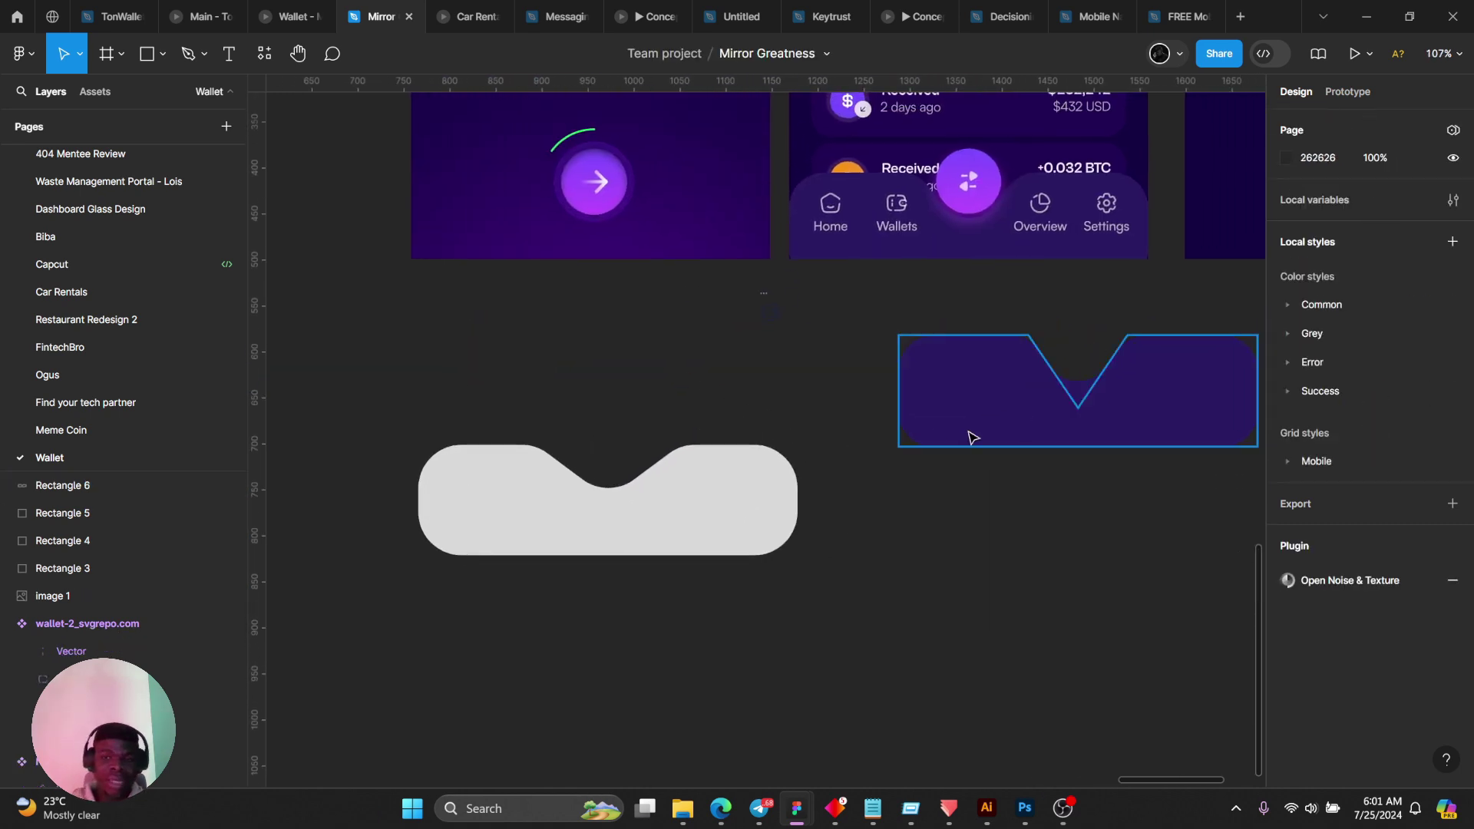
Deepen the grey shape's notch by moving its lowest vector point down to Y 784.5.
{"action": "left_click", "coordinate": [578, 535]}
{"action": "double_click", "coordinate": [578, 535]}
{"action": "scroll", "coordinate": [623, 500], "scroll_direction": "up", "scroll_amount": 3}
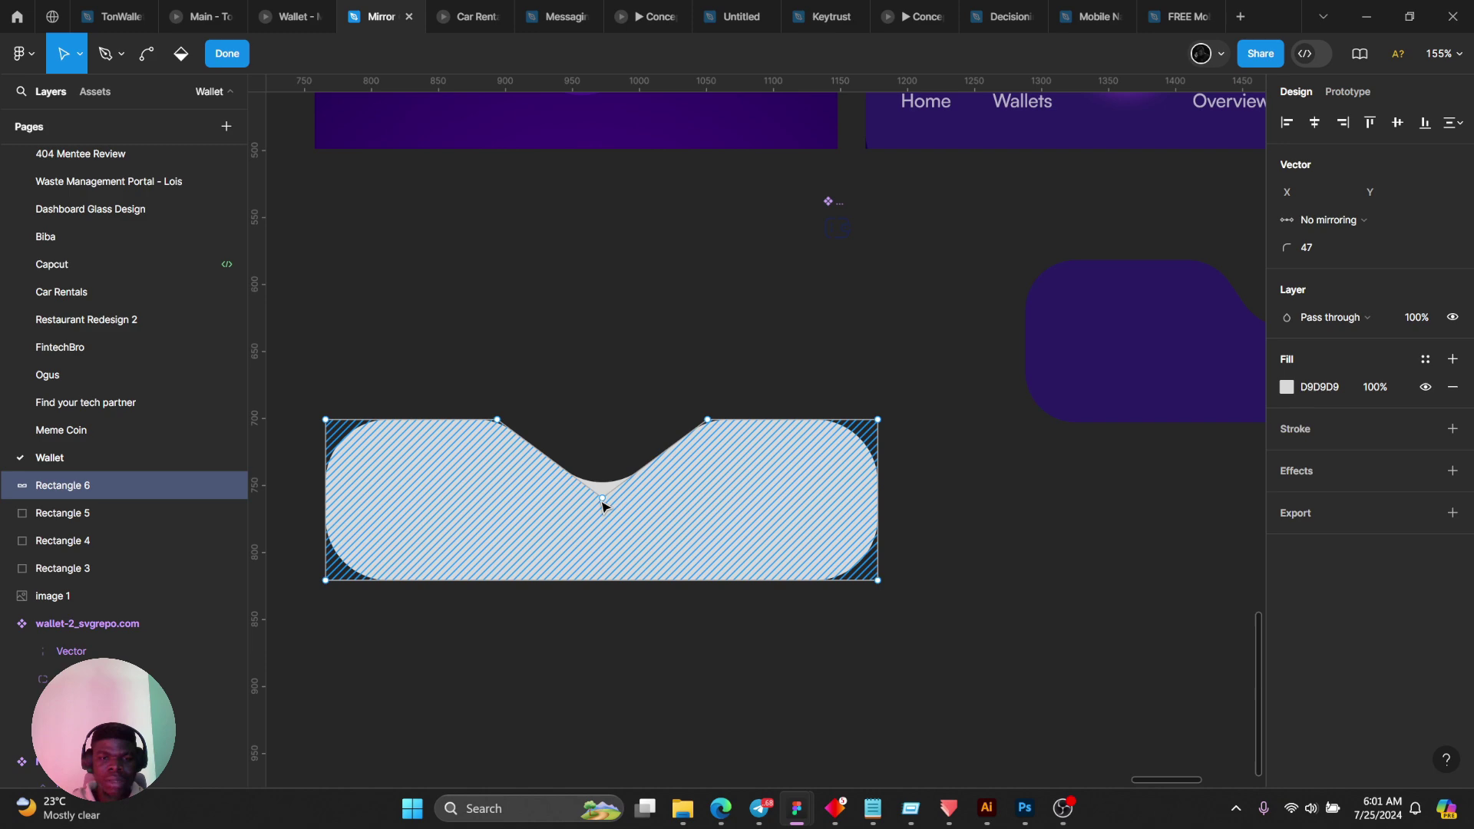
{"action": "left_click_drag", "start_coordinate": [603, 500], "coordinate": [590, 529]}
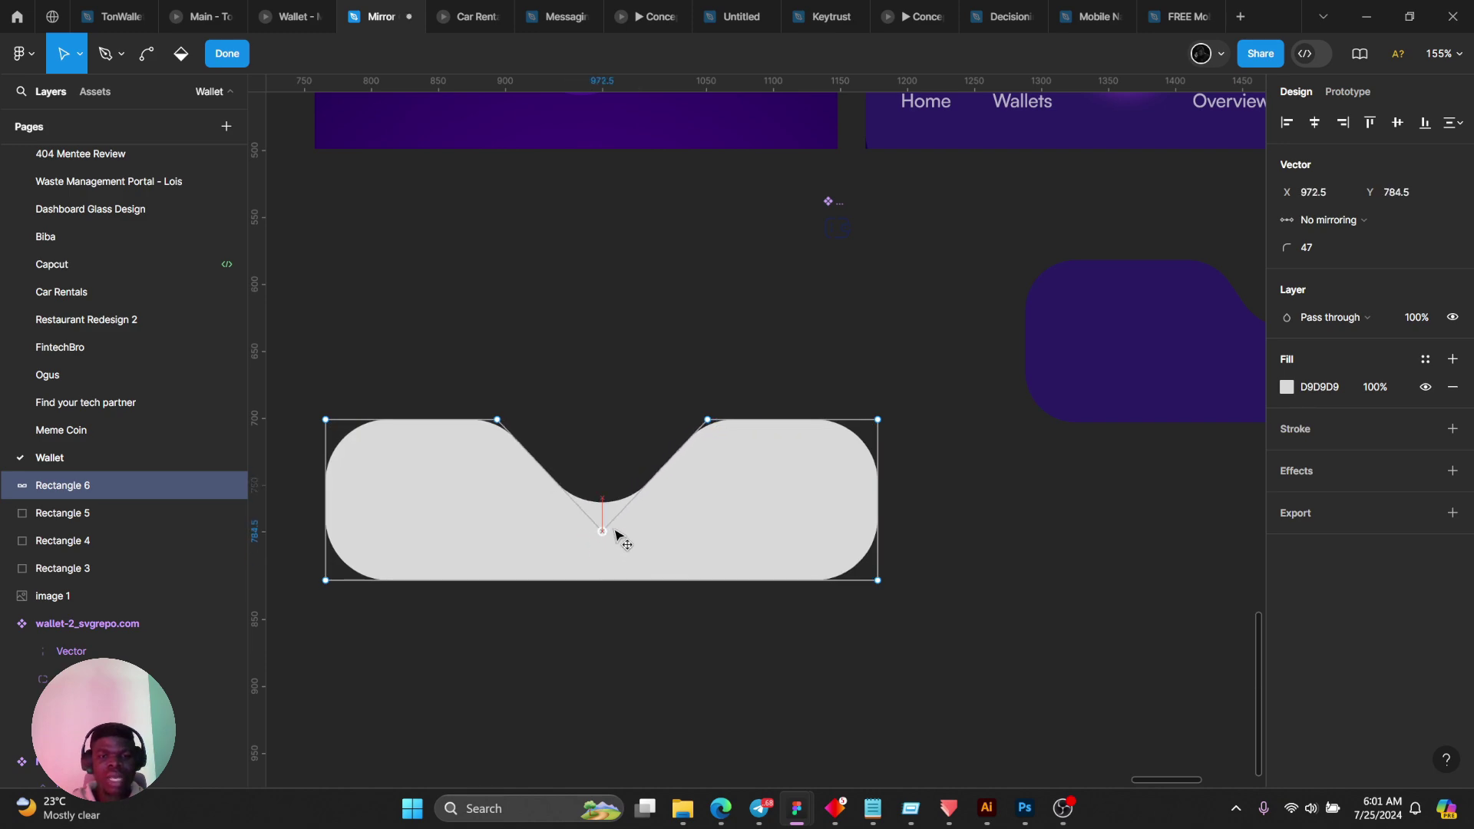
{"action": "key", "text": "Escape"}
{"action": "key", "text": "Escape"}
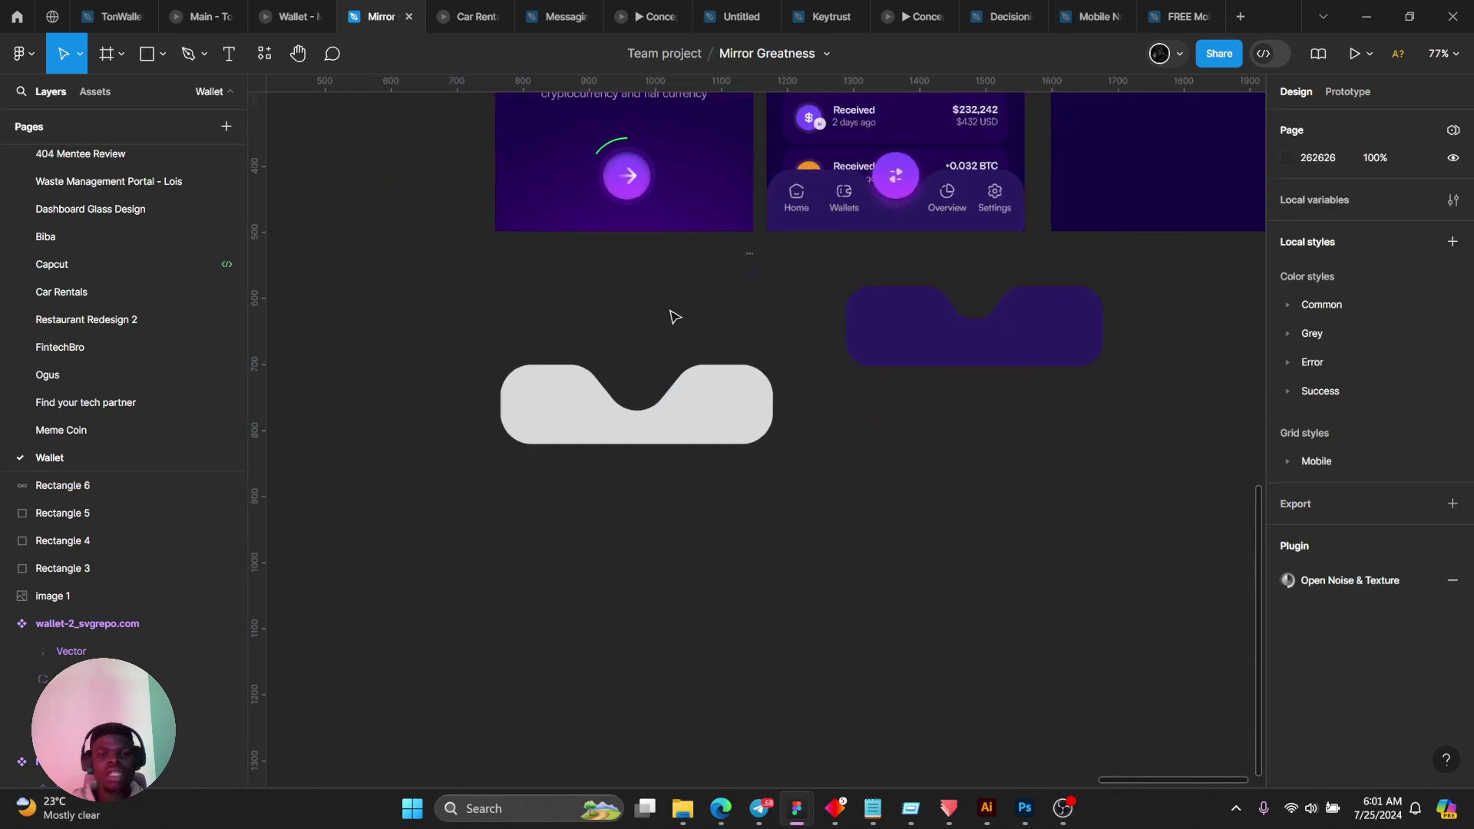
Draw a circle over the grey shape's notch, centre it there and shrink it to about 89 × 89.
{"action": "left_click", "coordinate": [163, 63]}
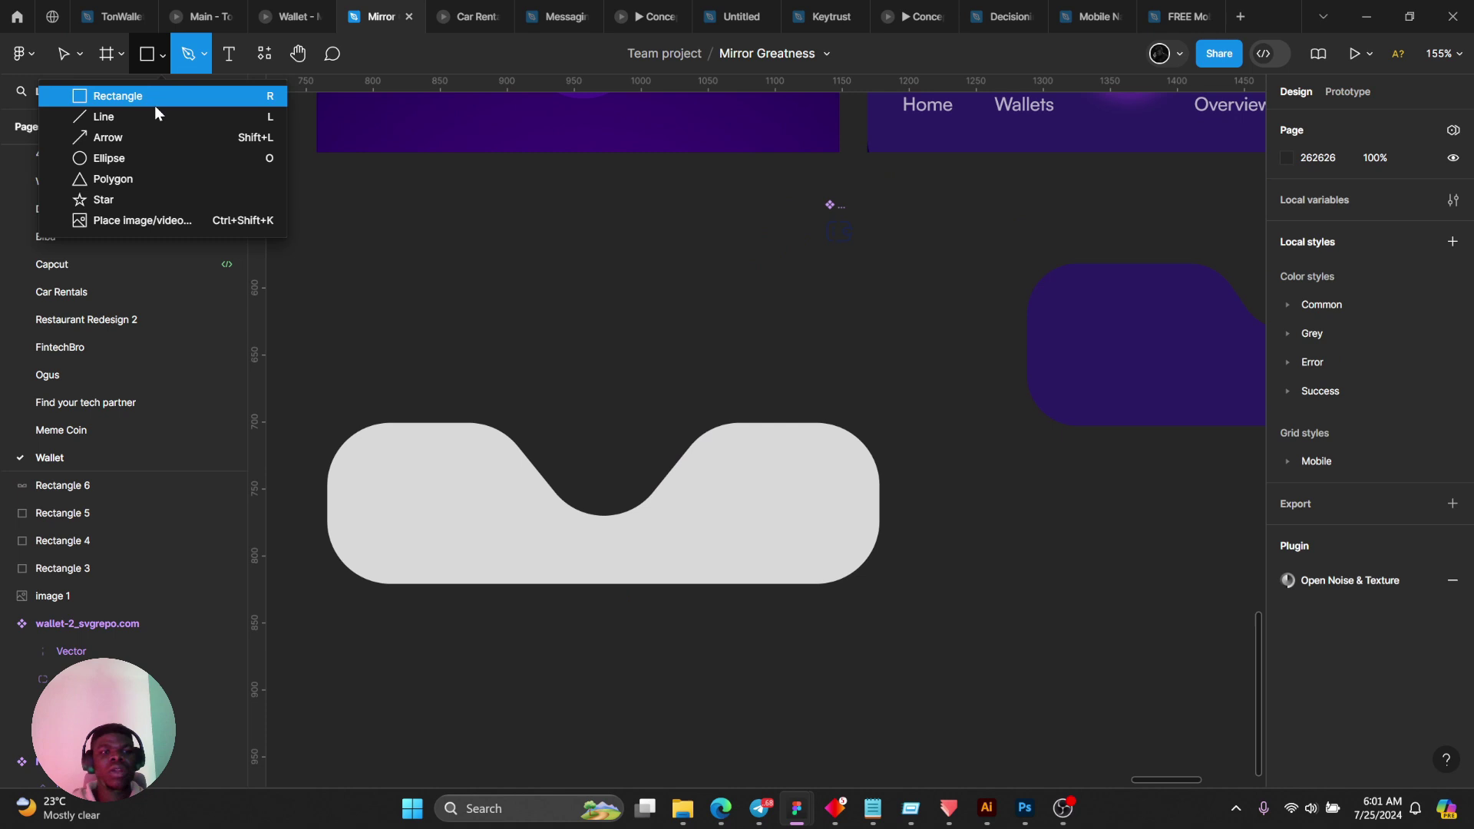
{"action": "left_click", "coordinate": [154, 155]}
{"action": "left_click_drag", "start_coordinate": [517, 336], "coordinate": [679, 509]}
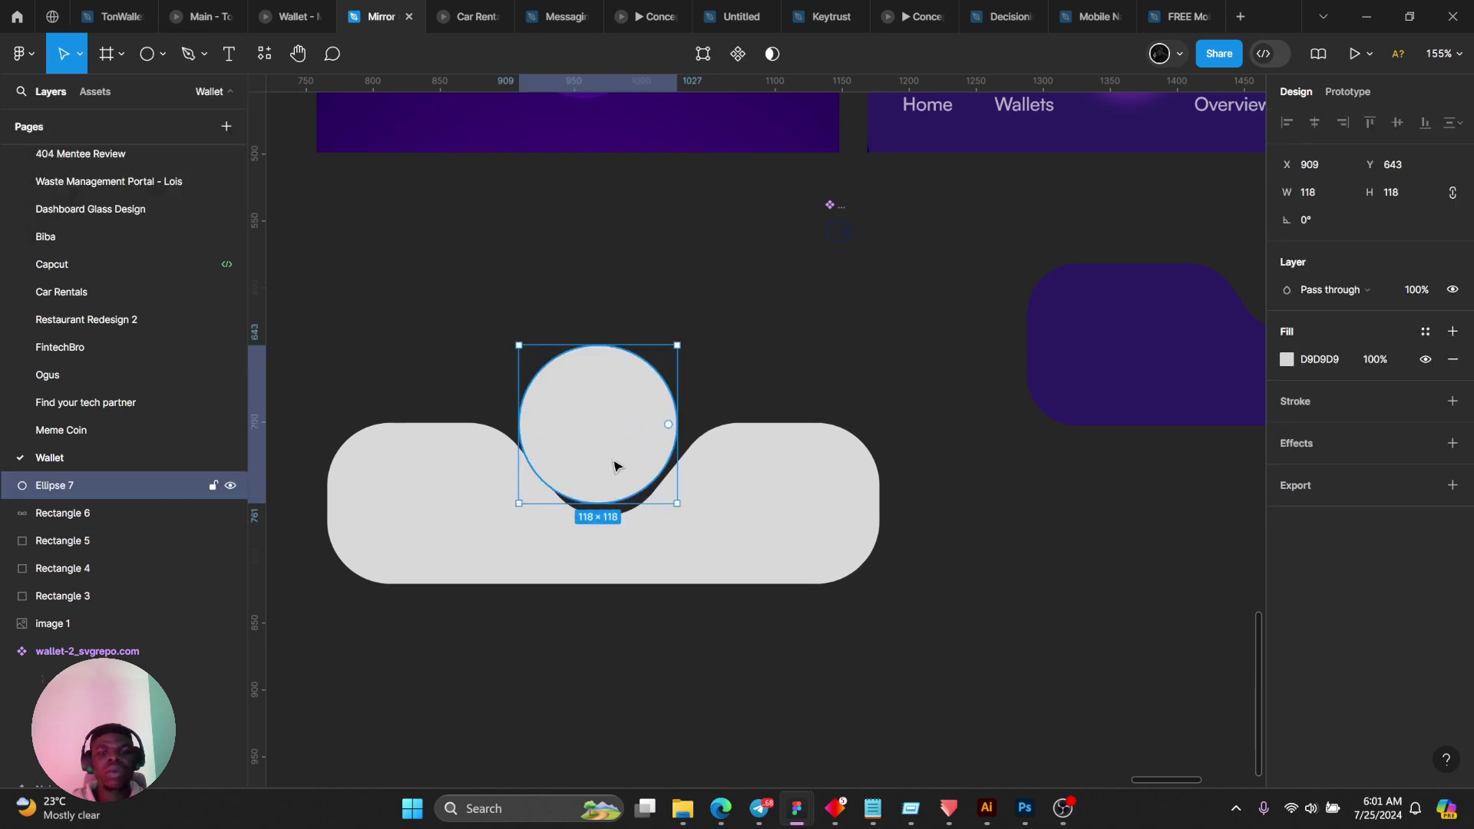
{"action": "left_click_drag", "start_coordinate": [619, 467], "coordinate": [617, 449]}
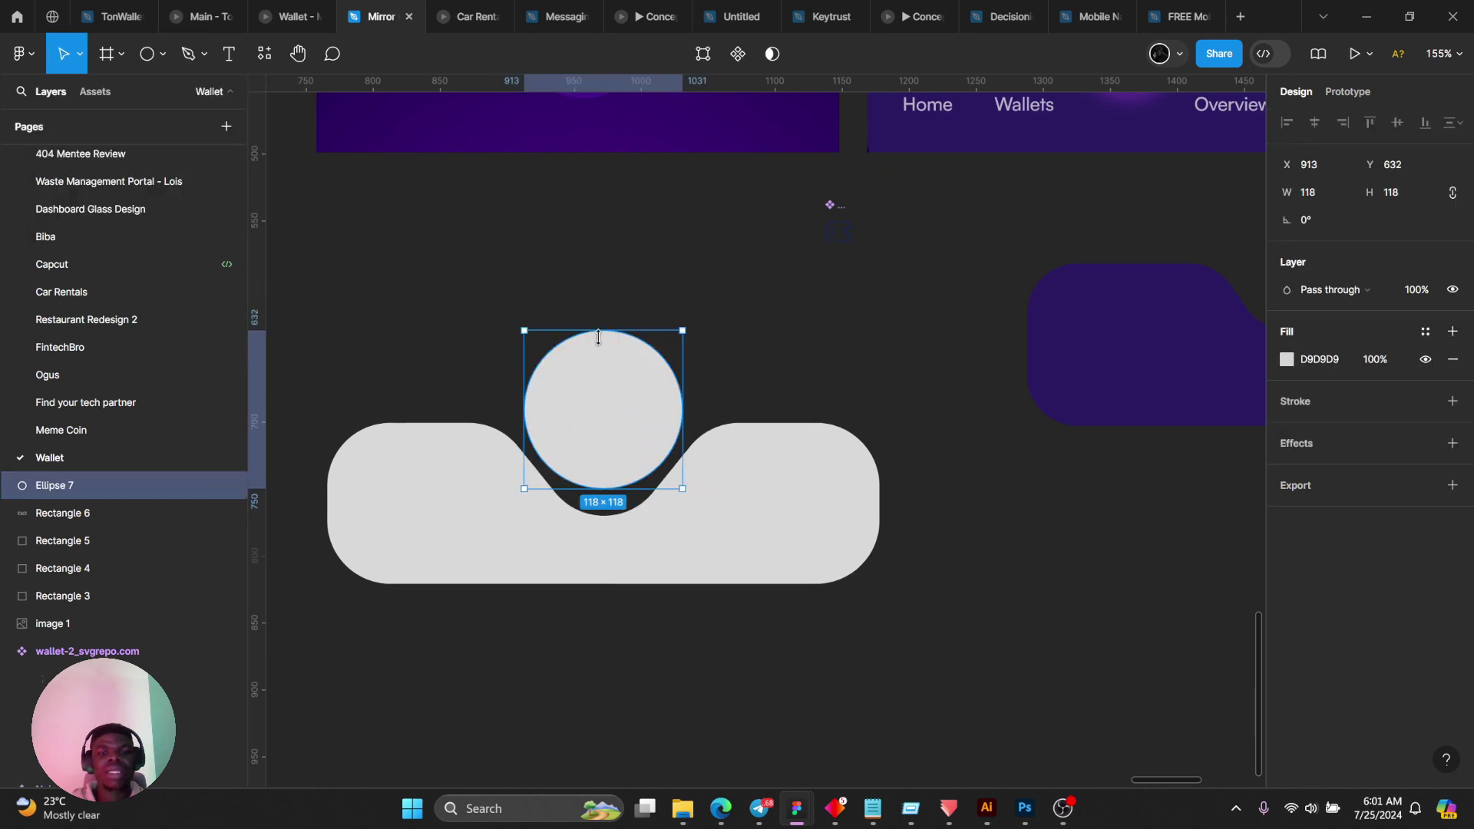
{"action": "left_click_drag", "start_coordinate": [599, 338], "coordinate": [600, 369]}
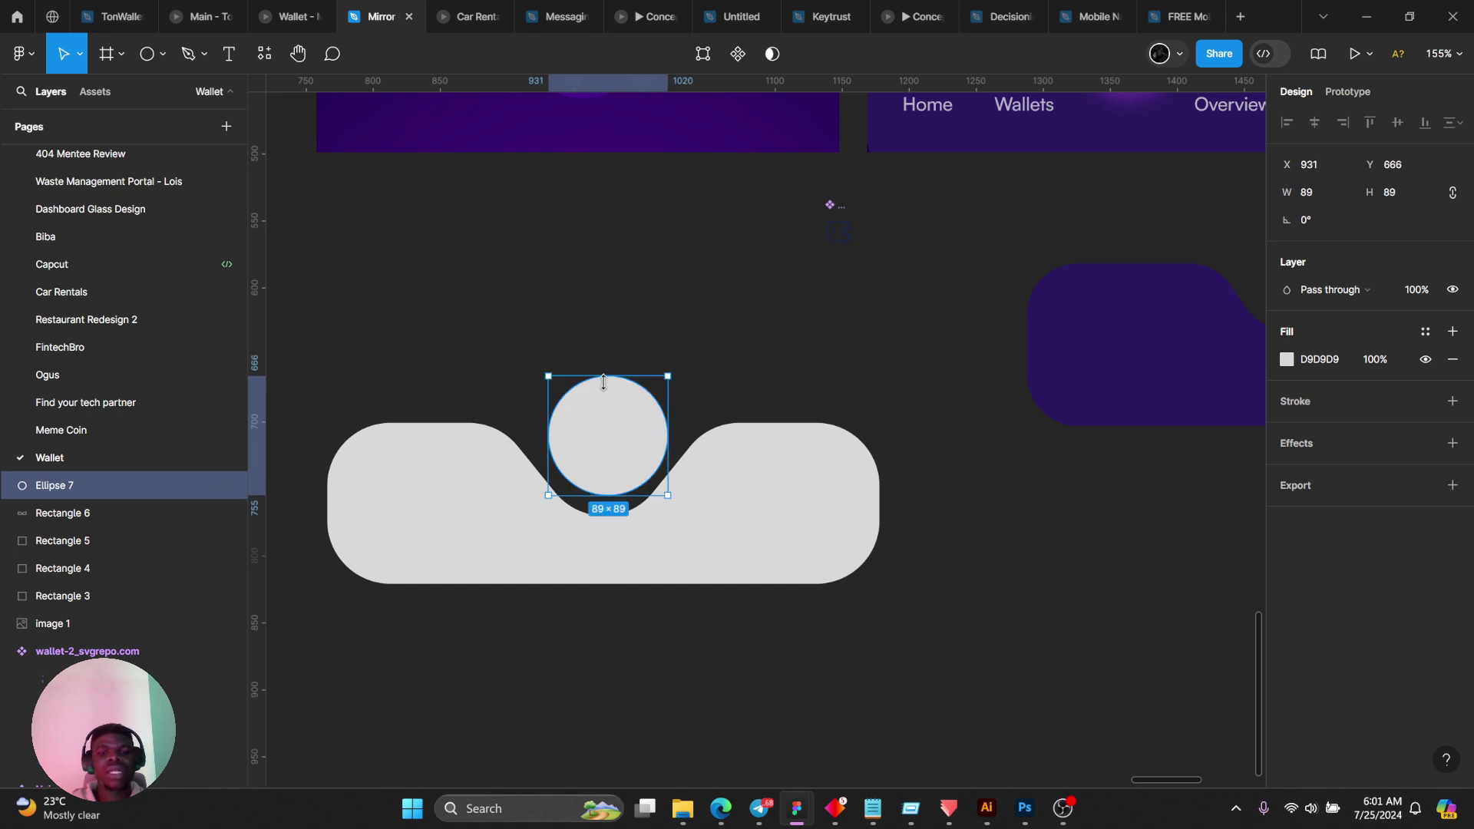
{"action": "left_click", "coordinate": [648, 333]}
Examine the dashboard's curved navigation bar and the neighbouring Get Started screen alongside the practice shapes.
{"action": "scroll", "coordinate": [648, 332], "scroll_direction": "down", "scroll_amount": 6}
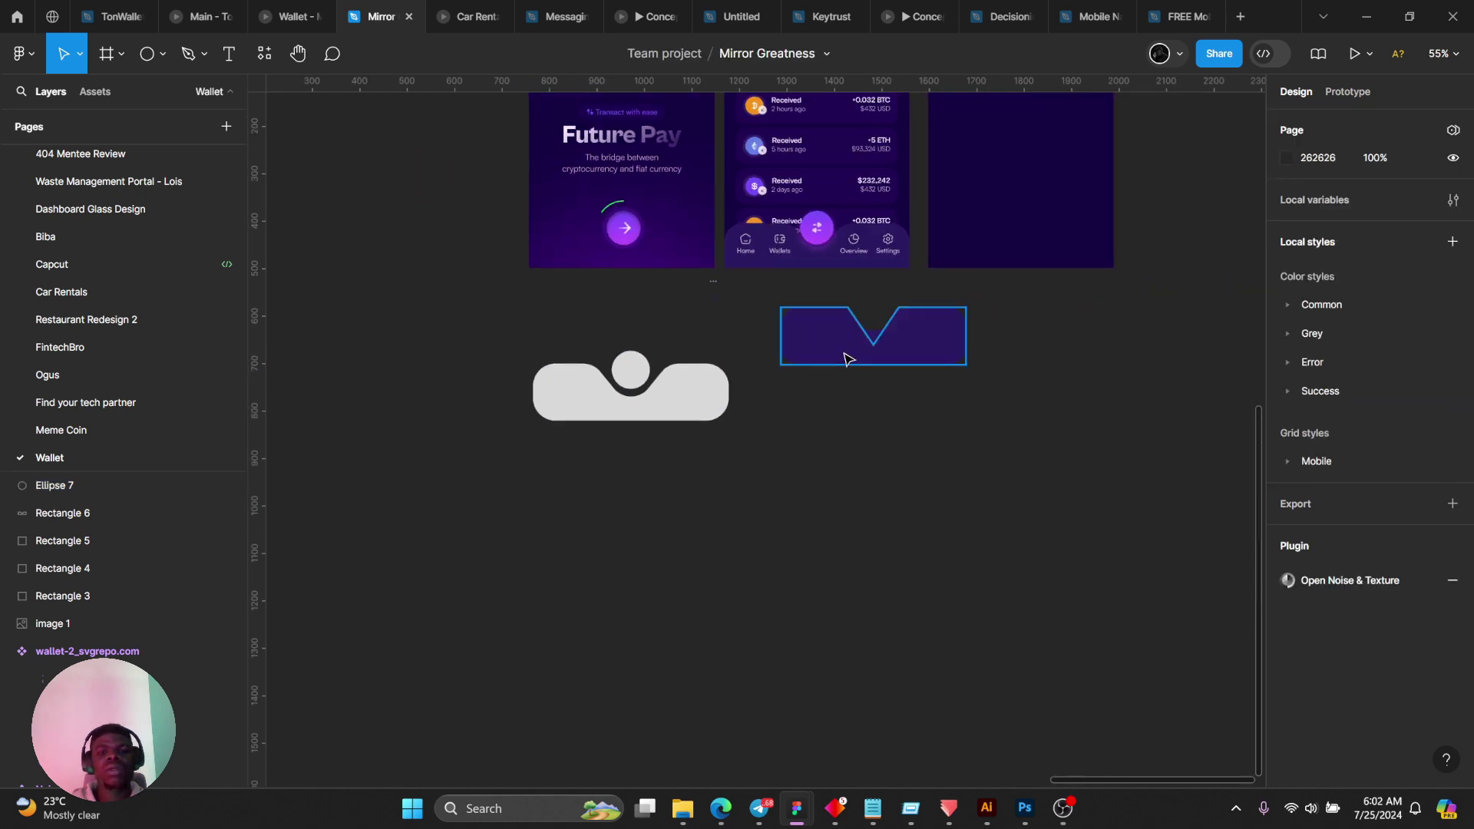
{"action": "scroll", "coordinate": [847, 358], "scroll_direction": "up", "scroll_amount": 5}
{"action": "scroll", "coordinate": [783, 377], "scroll_direction": "down", "scroll_amount": 3}
{"action": "scroll", "coordinate": [733, 399], "scroll_direction": "up", "scroll_amount": 5}
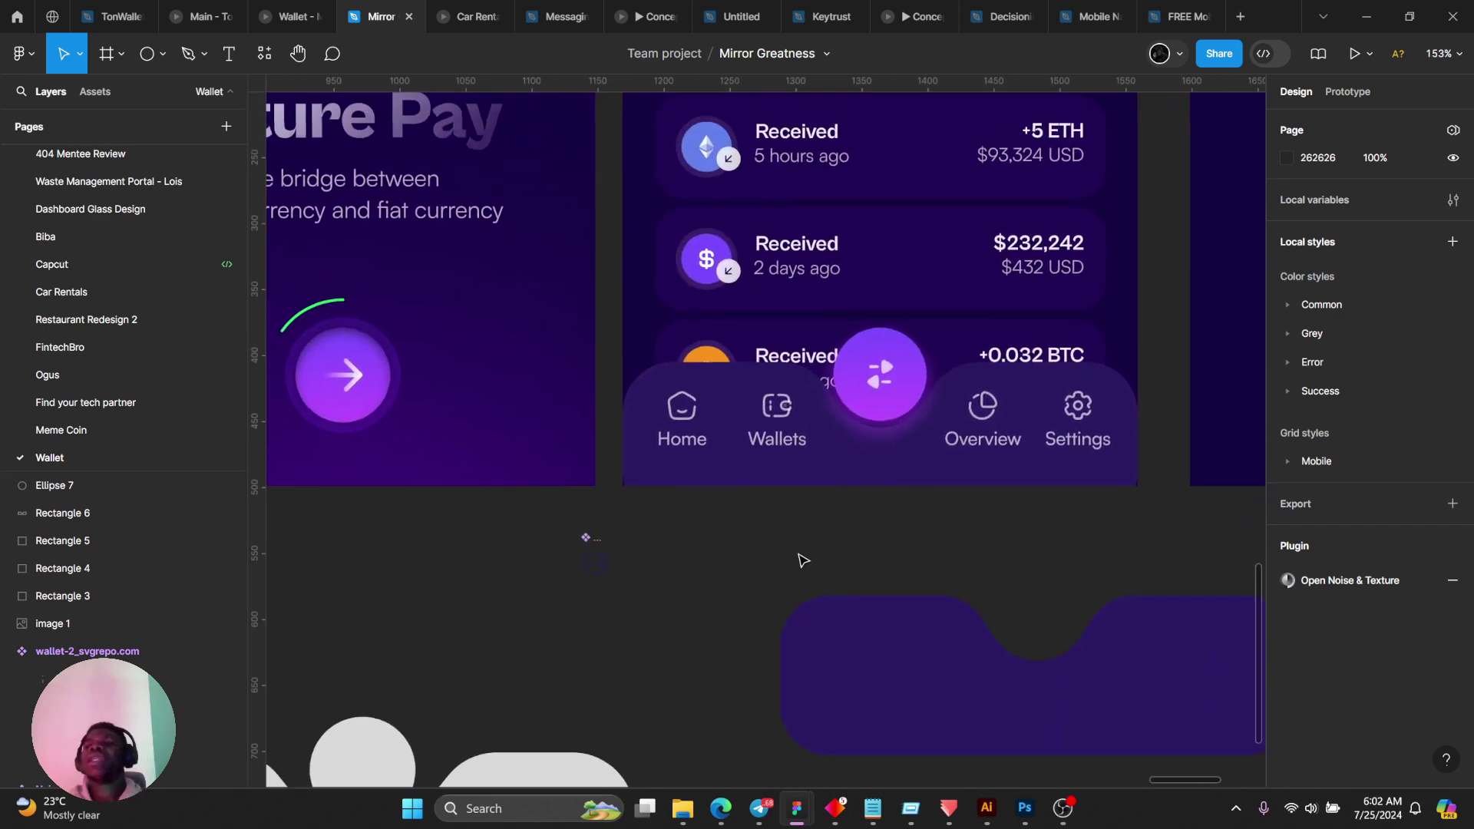
{"action": "scroll", "coordinate": [781, 509], "scroll_direction": "down", "scroll_amount": 5}
{"action": "scroll", "coordinate": [750, 355], "scroll_direction": "up", "scroll_amount": 5}
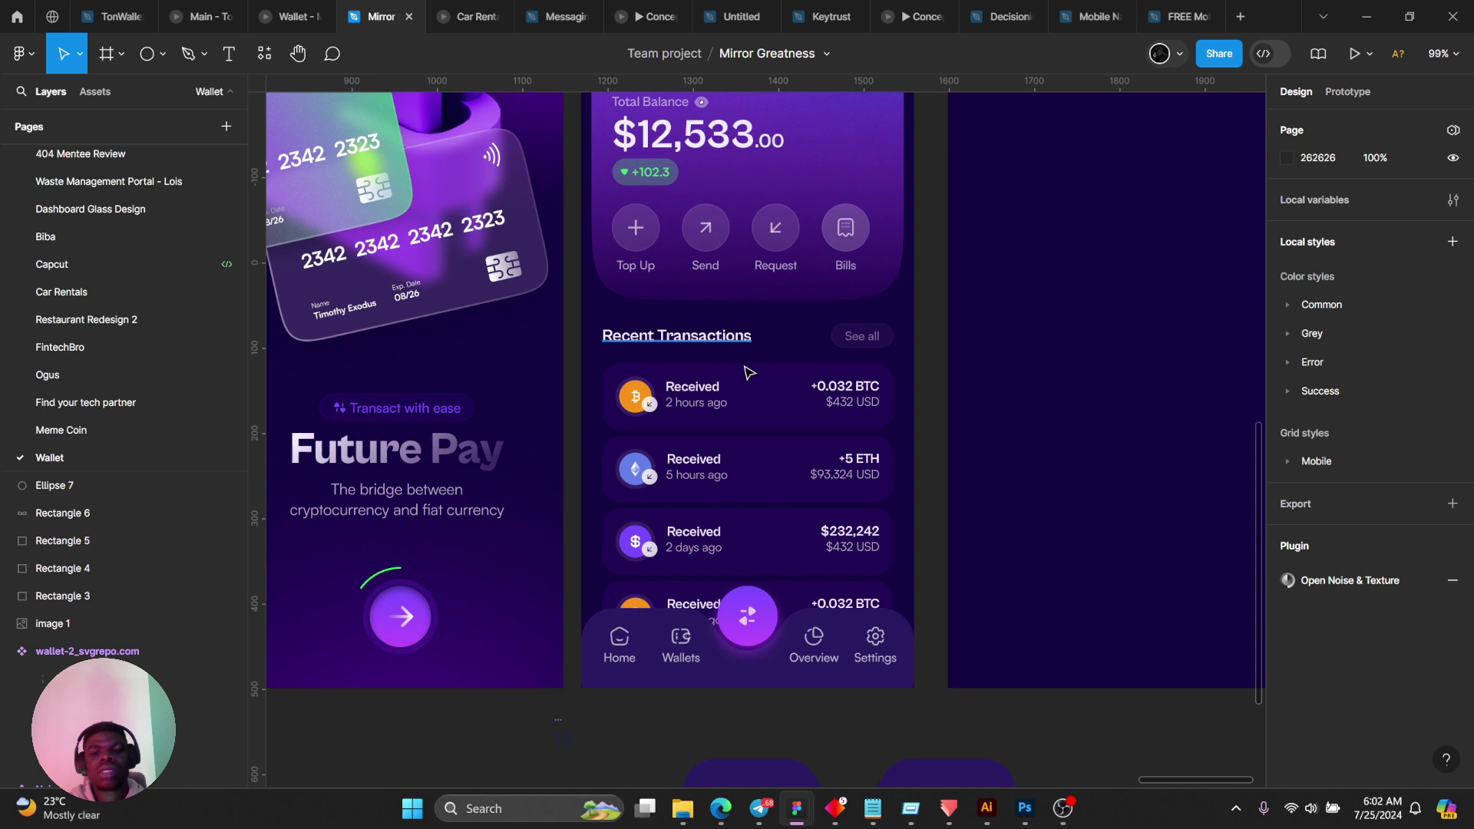
{"action": "scroll", "coordinate": [614, 648], "scroll_direction": "up", "scroll_amount": 5}
{"action": "scroll", "coordinate": [987, 565], "scroll_direction": "down", "scroll_amount": 5}
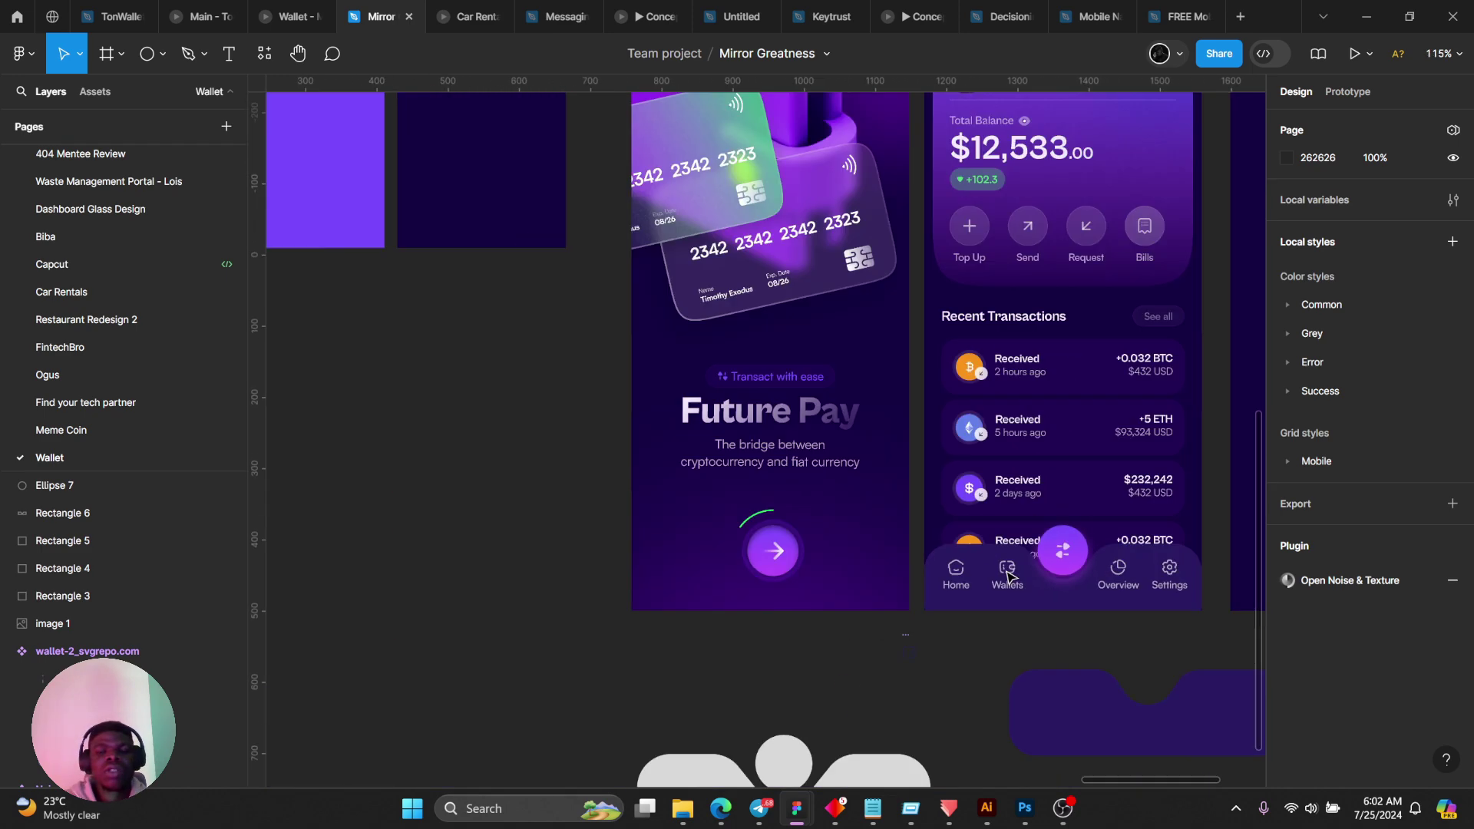
{"action": "left_click_drag", "start_coordinate": [1007, 571], "coordinate": [665, 628]}
{"action": "scroll", "coordinate": [665, 628], "scroll_direction": "up", "scroll_amount": 3}
{"action": "scroll", "coordinate": [658, 441], "scroll_direction": "down", "scroll_amount": 4}
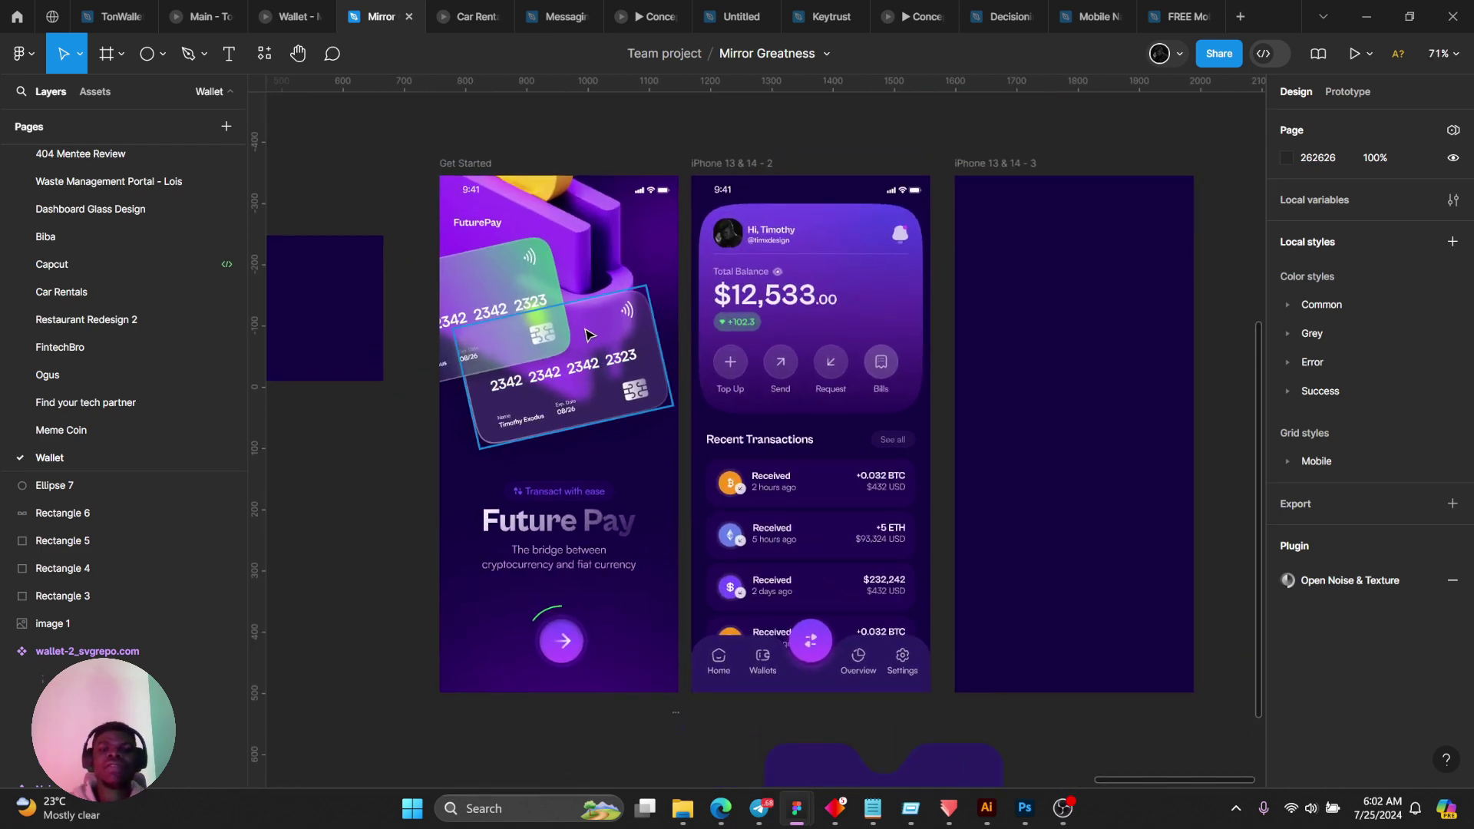
{"action": "scroll", "coordinate": [588, 335], "scroll_direction": "down", "scroll_amount": 5}
{"action": "scroll", "coordinate": [1023, 550], "scroll_direction": "up", "scroll_amount": 4}
{"action": "scroll", "coordinate": [1007, 574], "scroll_direction": "down", "scroll_amount": 4}
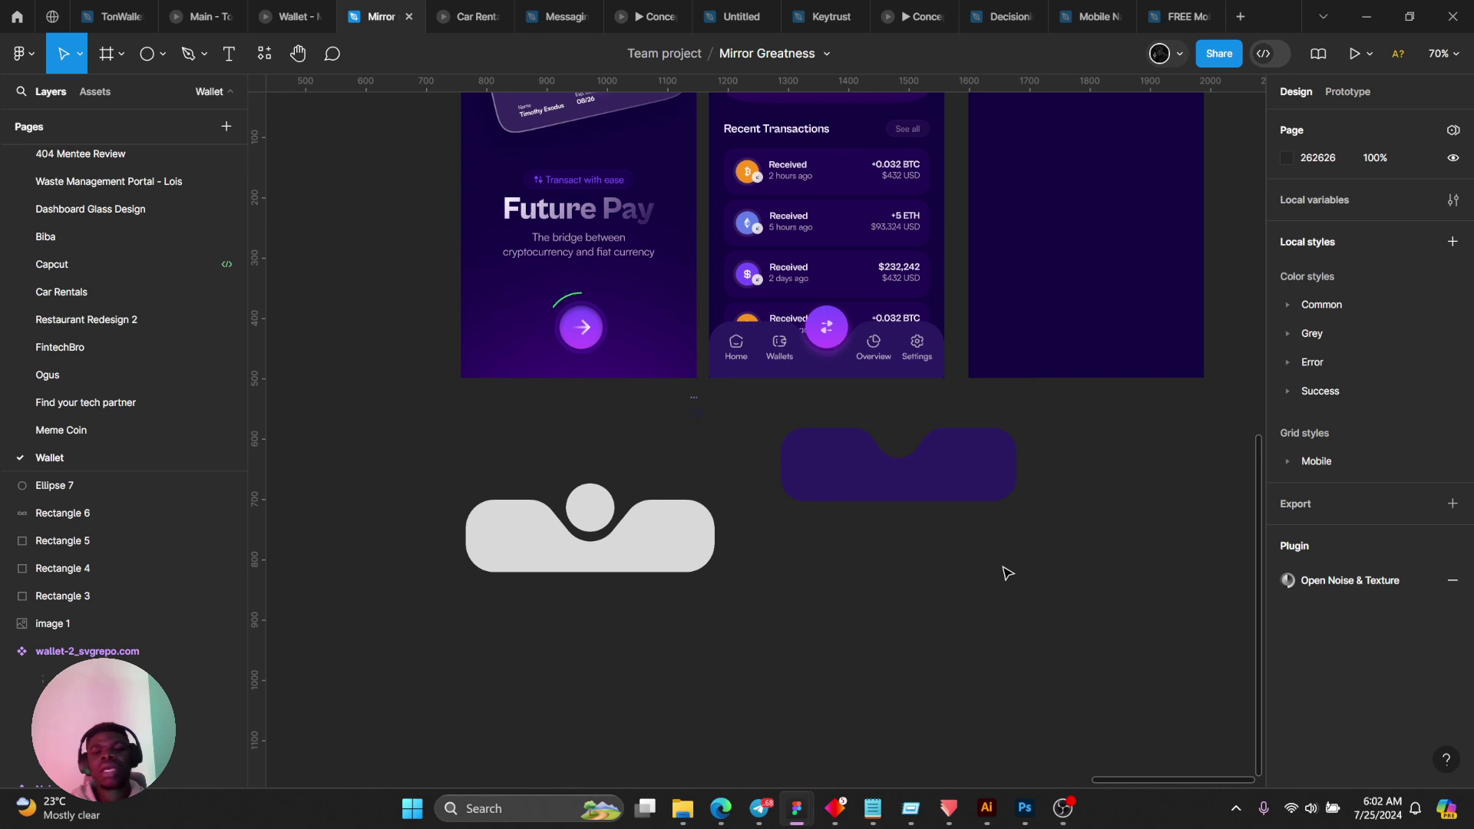
Delete the grey notched shape, its circle and the purple notched shape below the wallet screens.
{"action": "left_click_drag", "start_coordinate": [1049, 609], "coordinate": [445, 449]}
{"action": "key", "text": "Delete"}
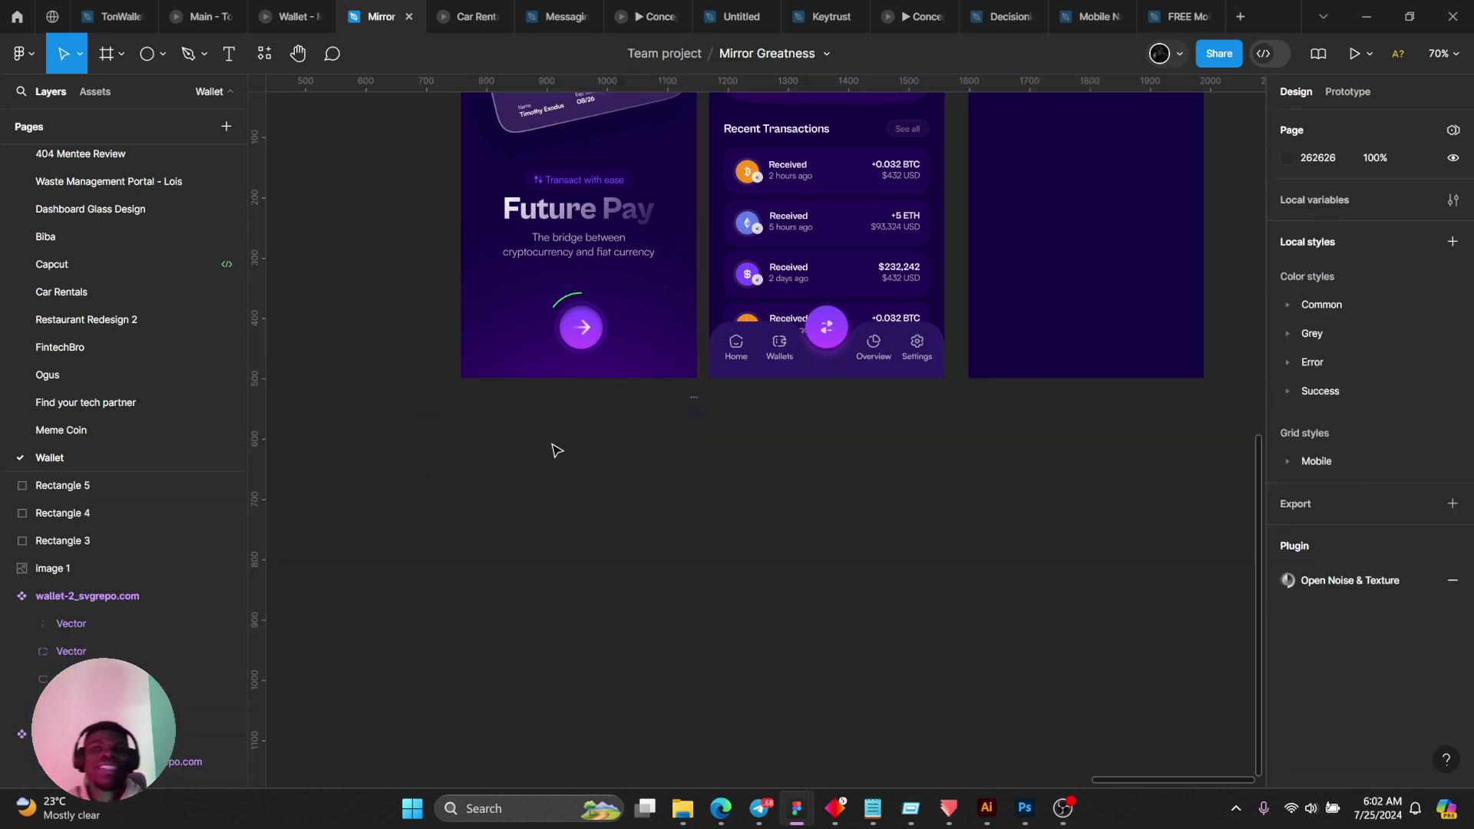